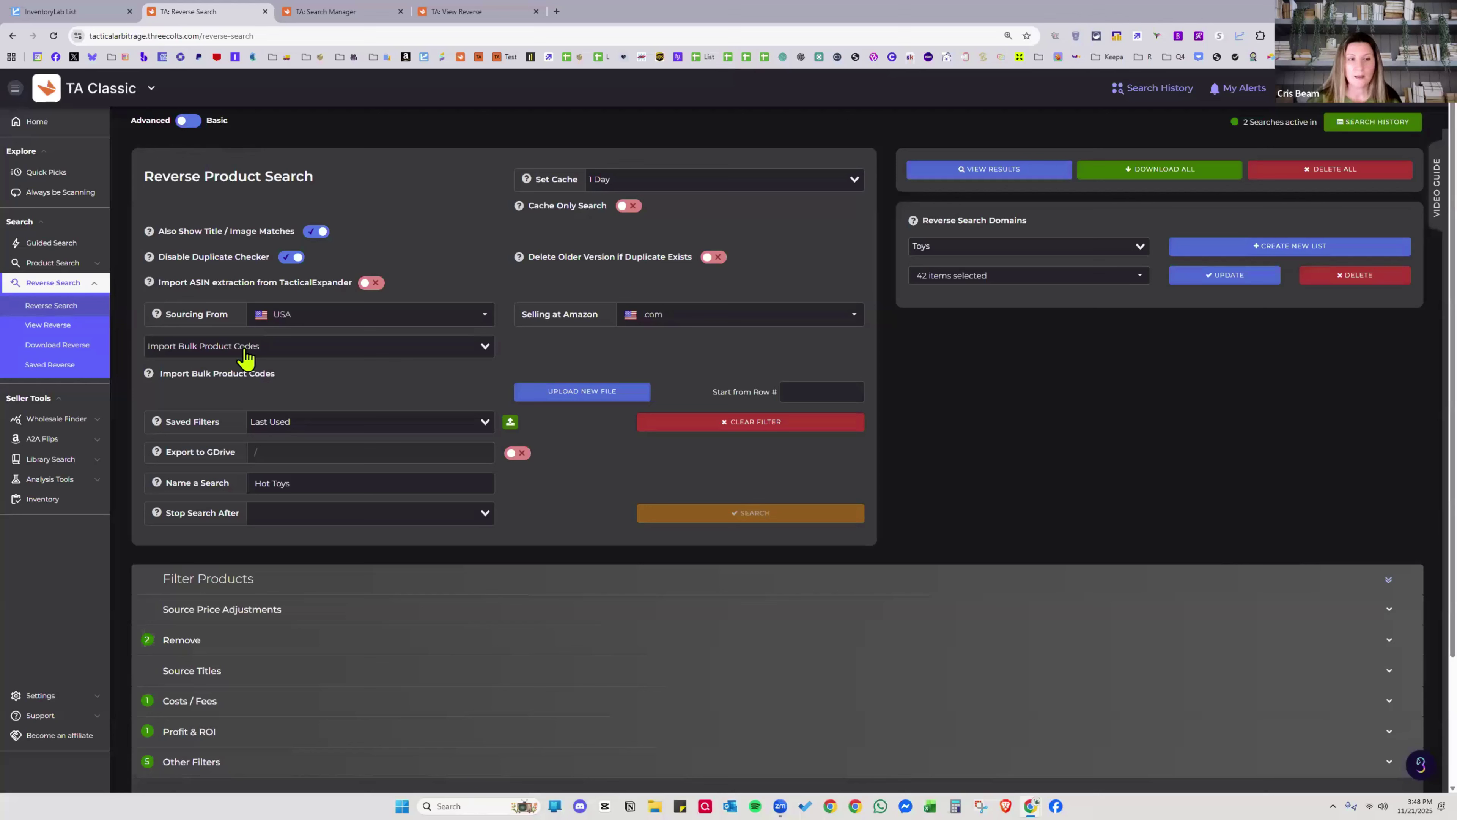
# Change the reverse search type from bulk product codes to Scan Bestsellers
pyautogui.click(241, 356)
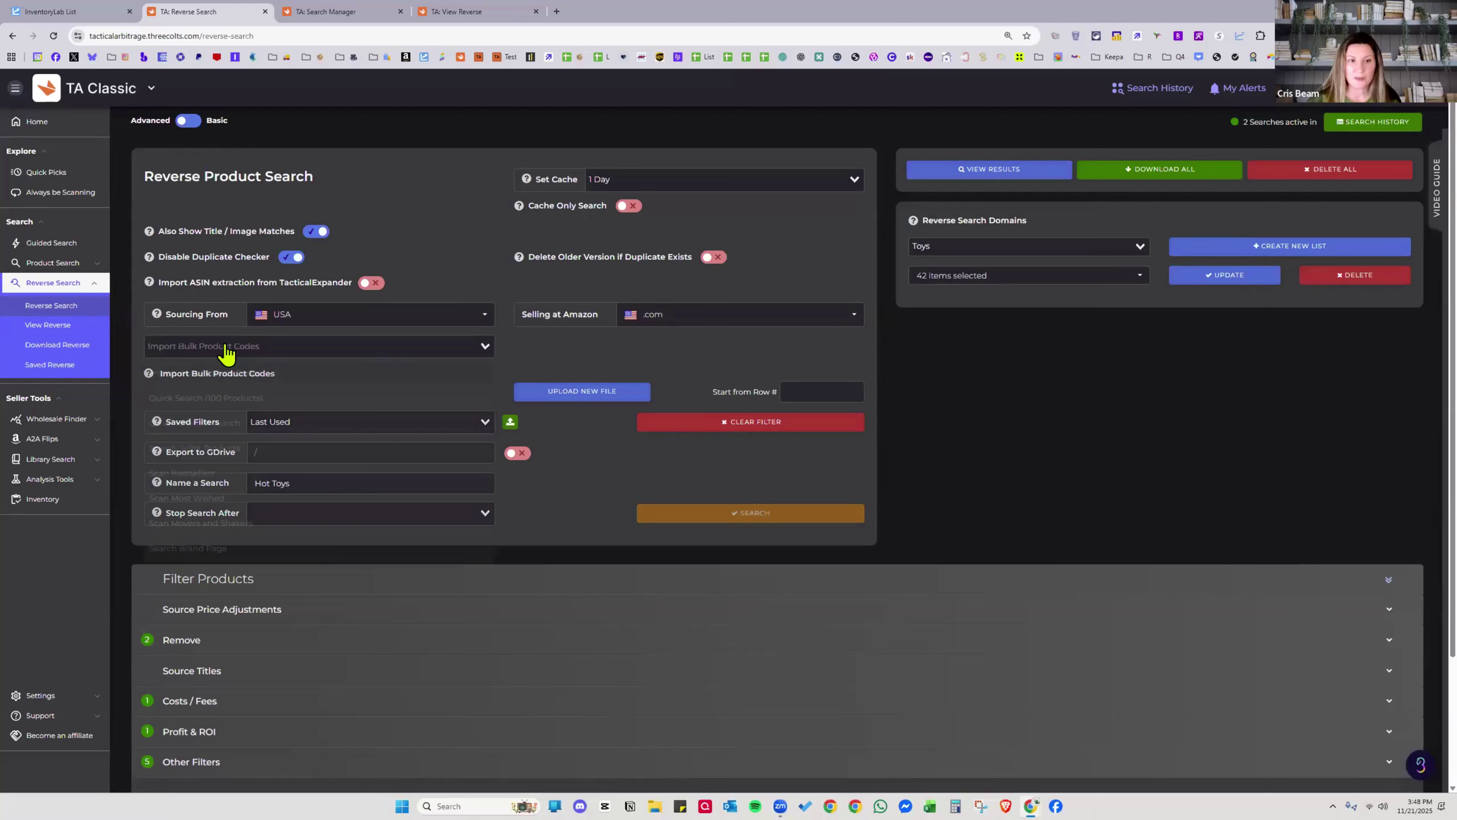
pyautogui.click(425, 347)
pyautogui.click(416, 360)
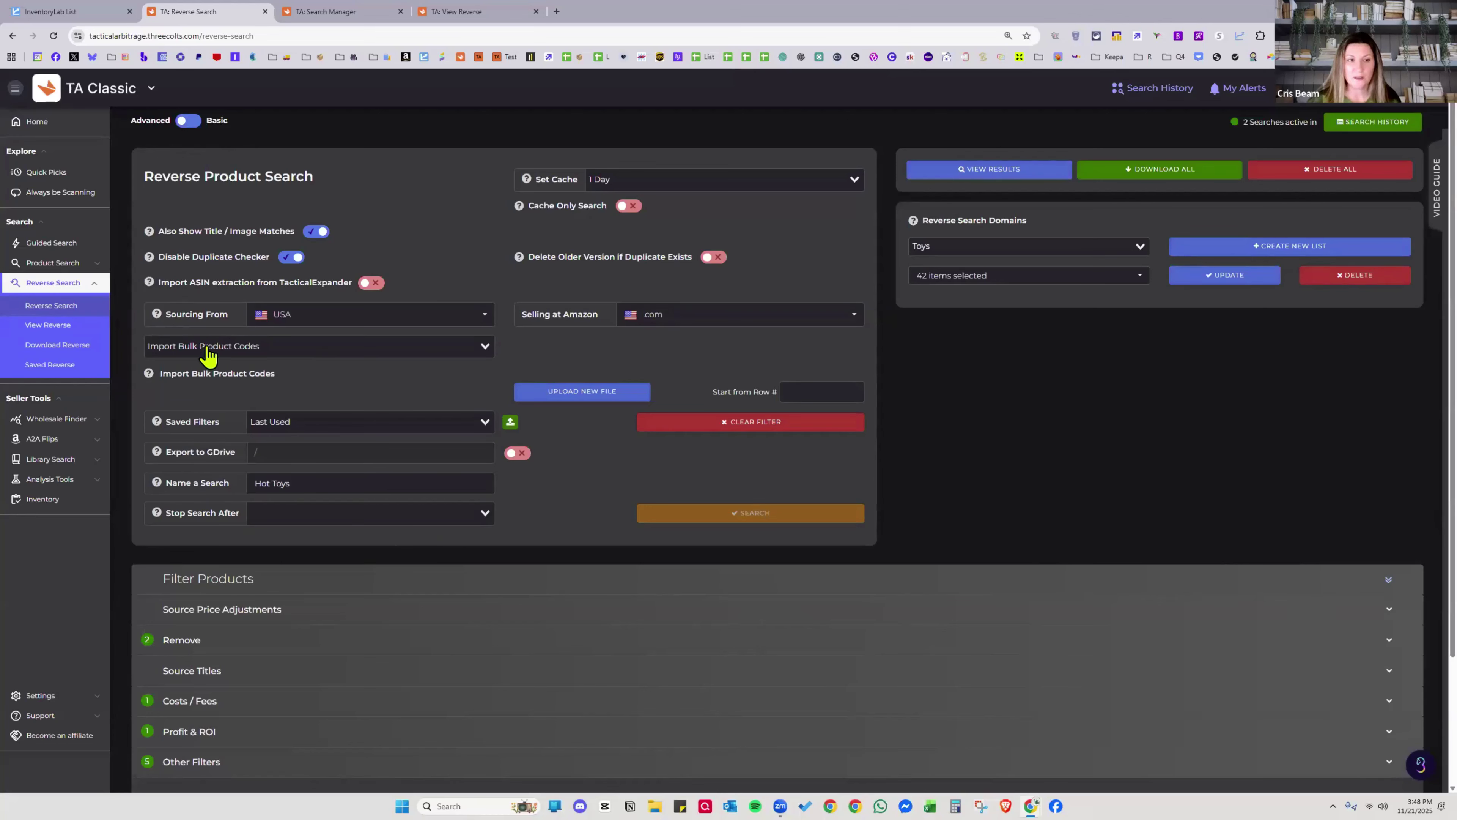
pyautogui.click(210, 352)
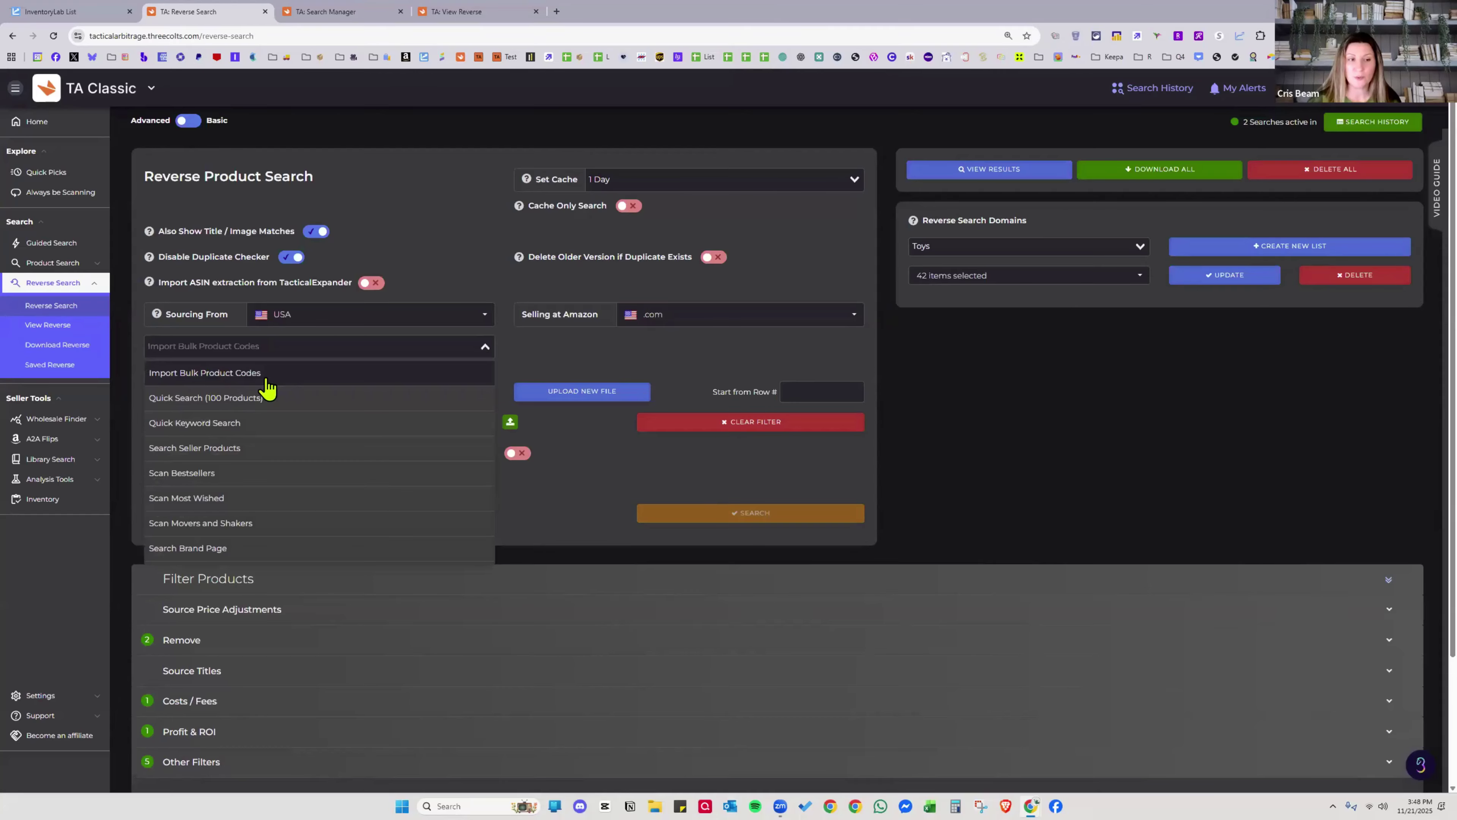
pyautogui.click(193, 474)
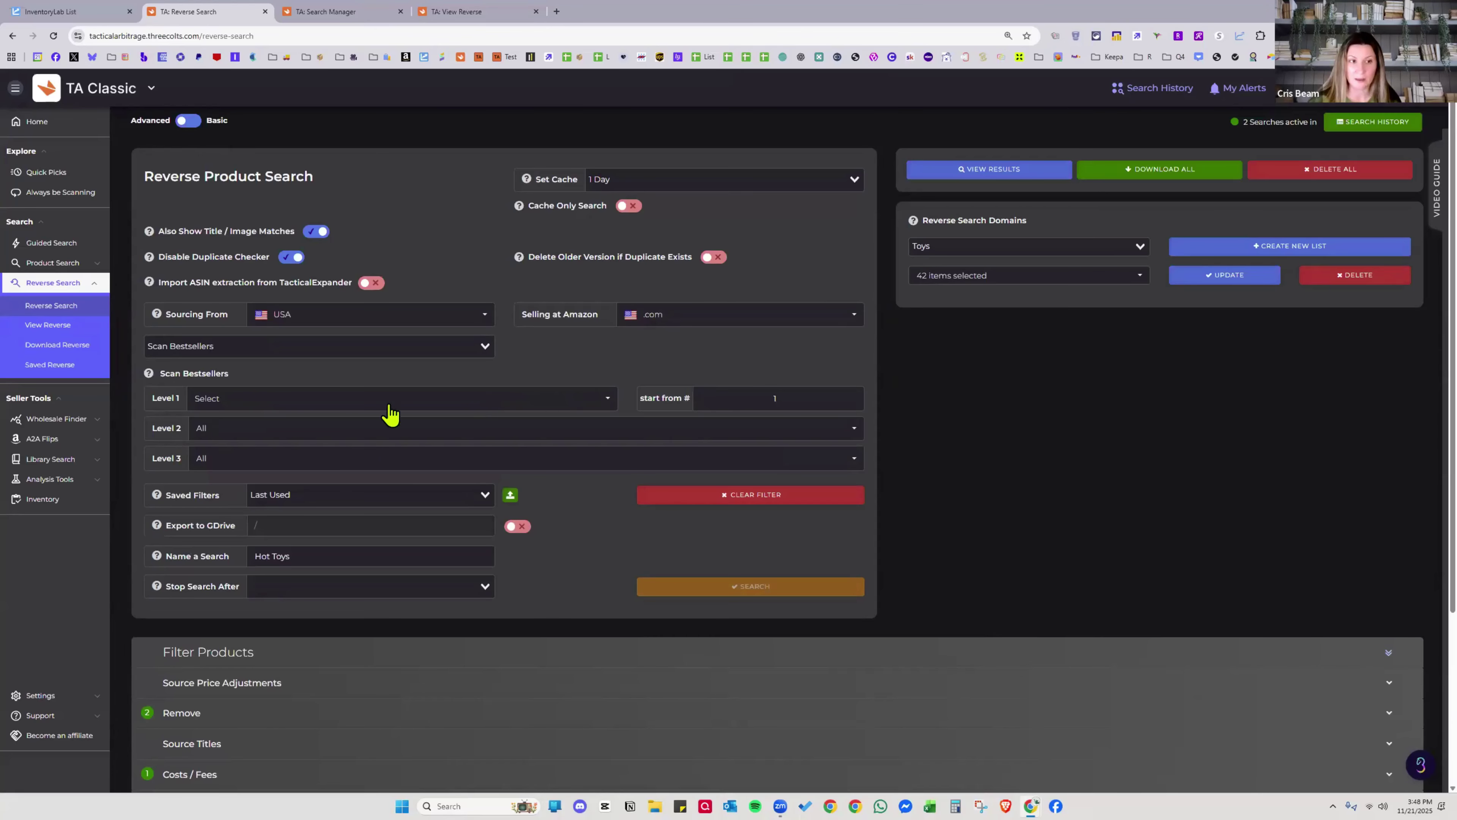
# Set the Level 1 category of the bestseller scan to Toys & Games
pyautogui.click(220, 402)
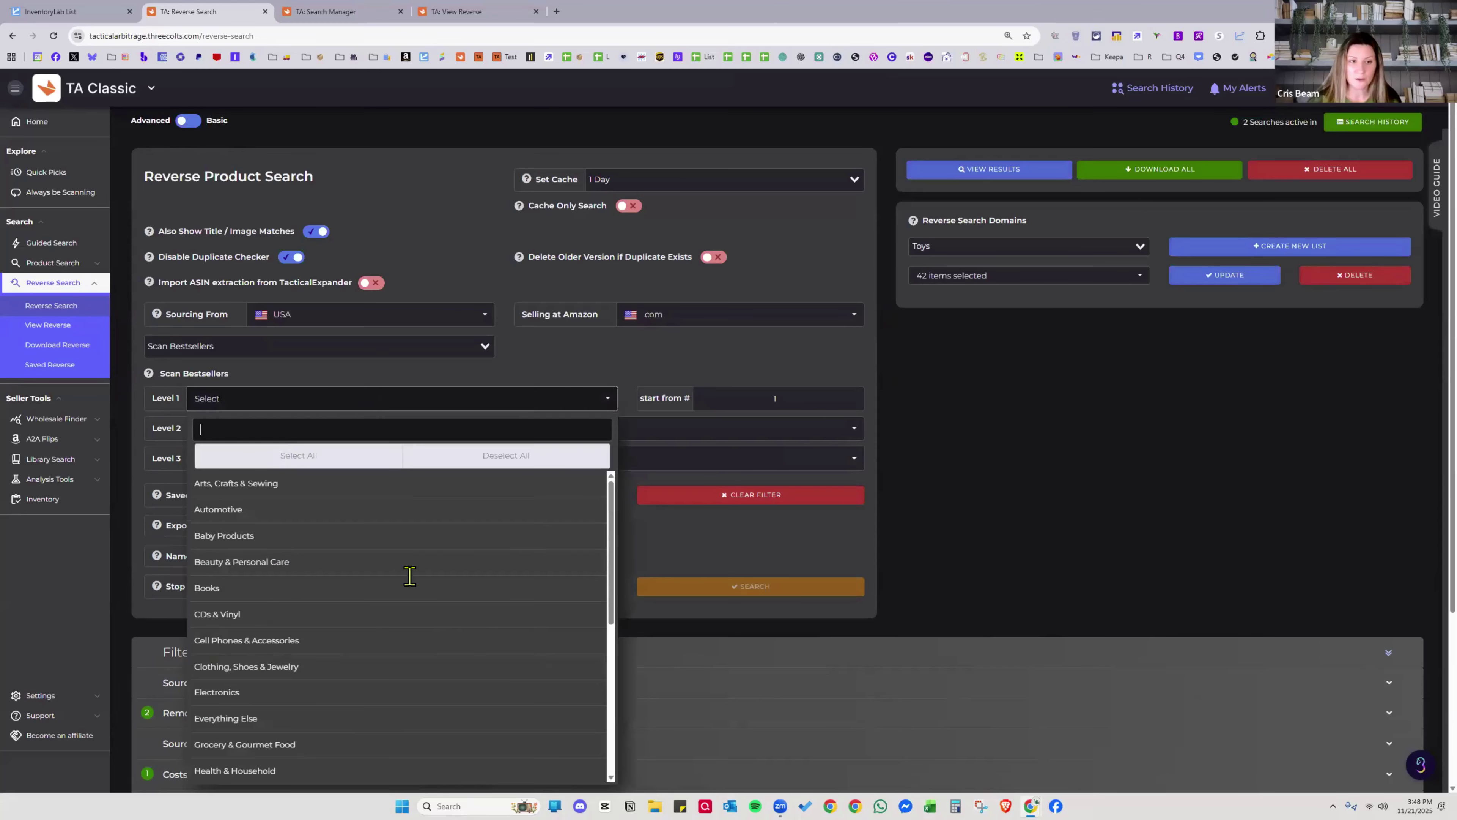
pyautogui.scroll(-1, 488, 631)
pyautogui.scroll(-5, 487, 632)
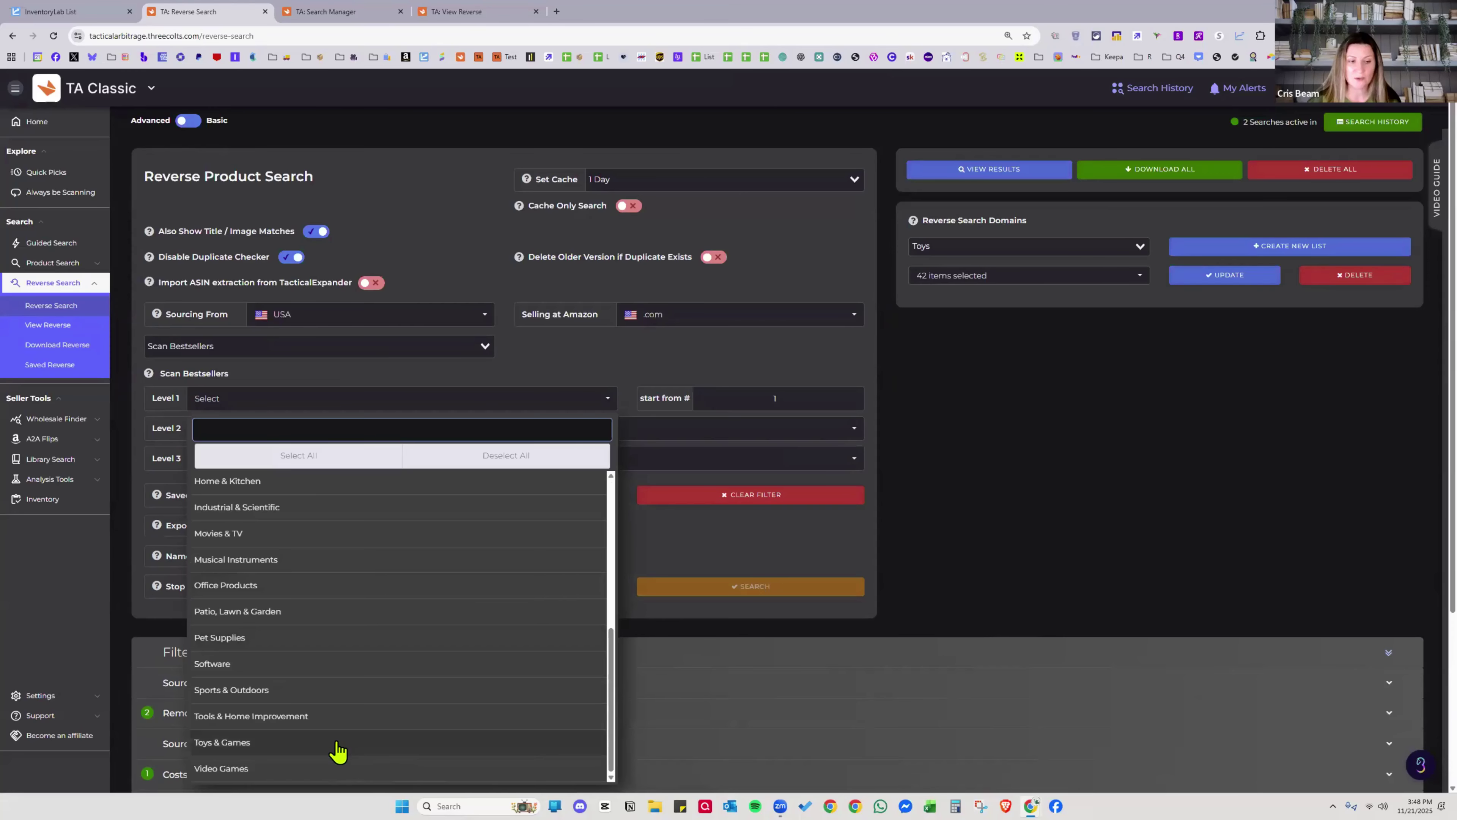
pyautogui.click(339, 744)
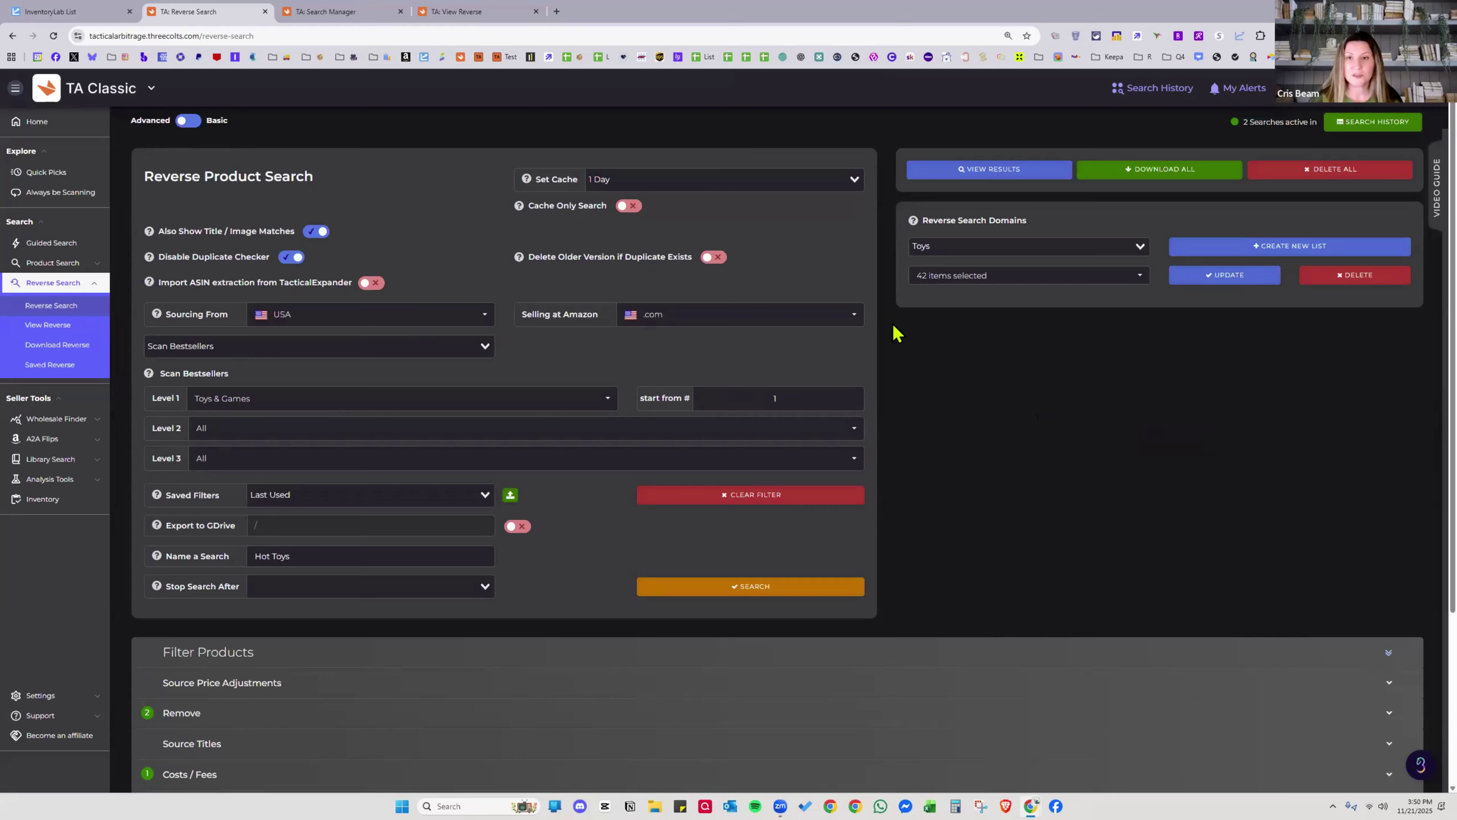
# Switch the reverse search domains to the All domains list and look through the stores it includes
pyautogui.click(969, 246)
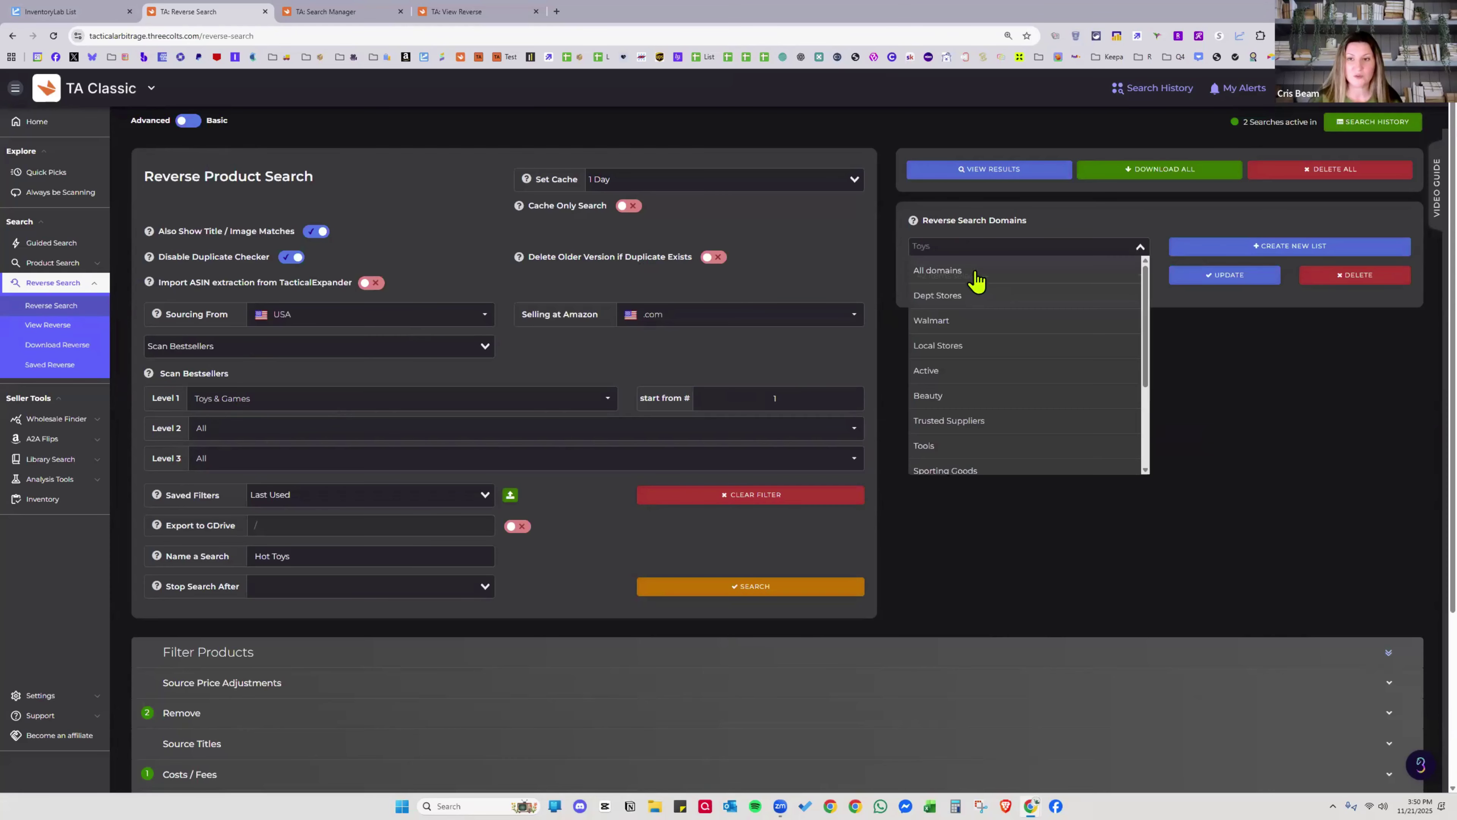
pyautogui.click(974, 273)
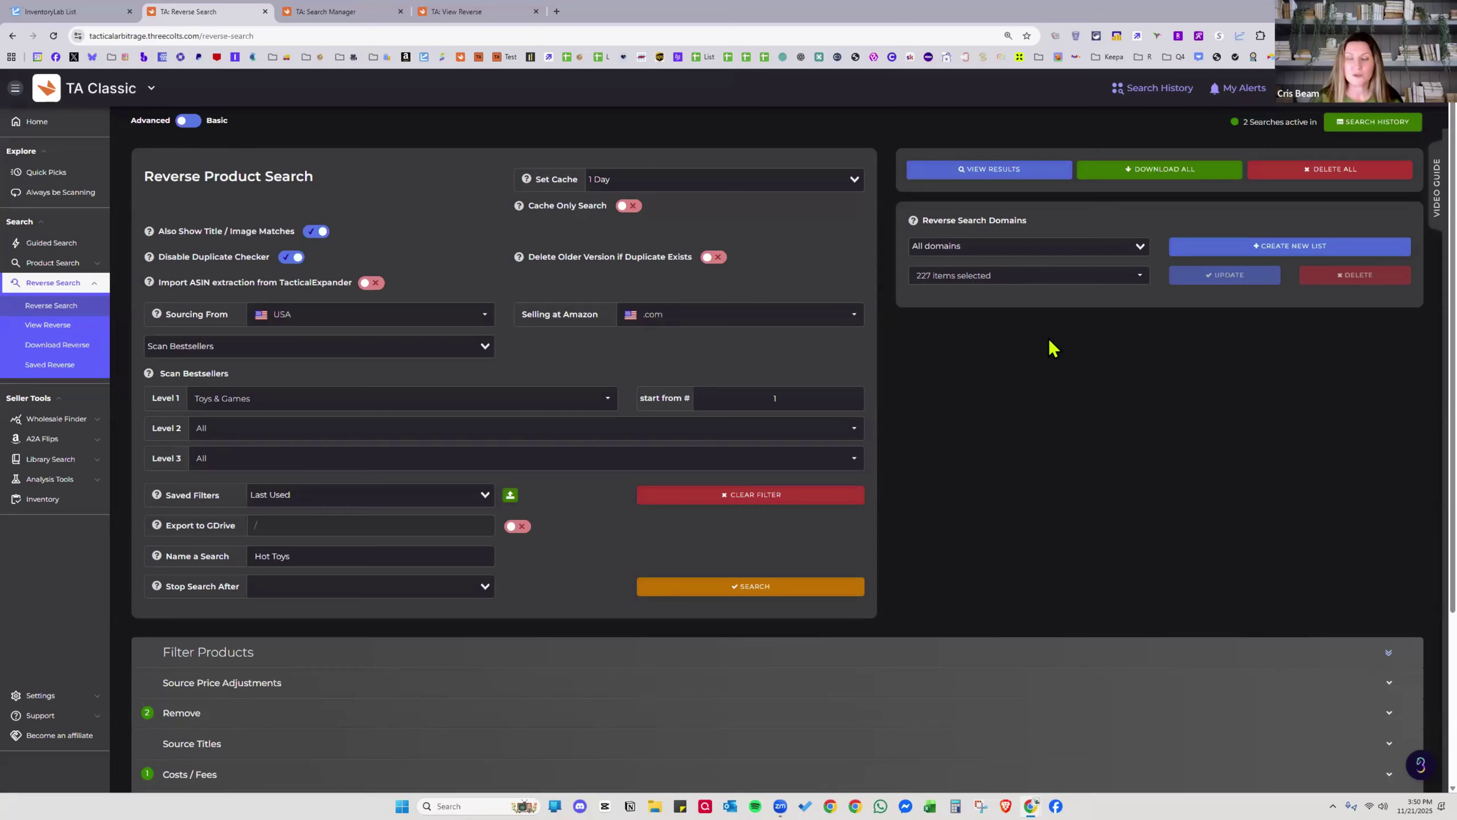
pyautogui.click(969, 246)
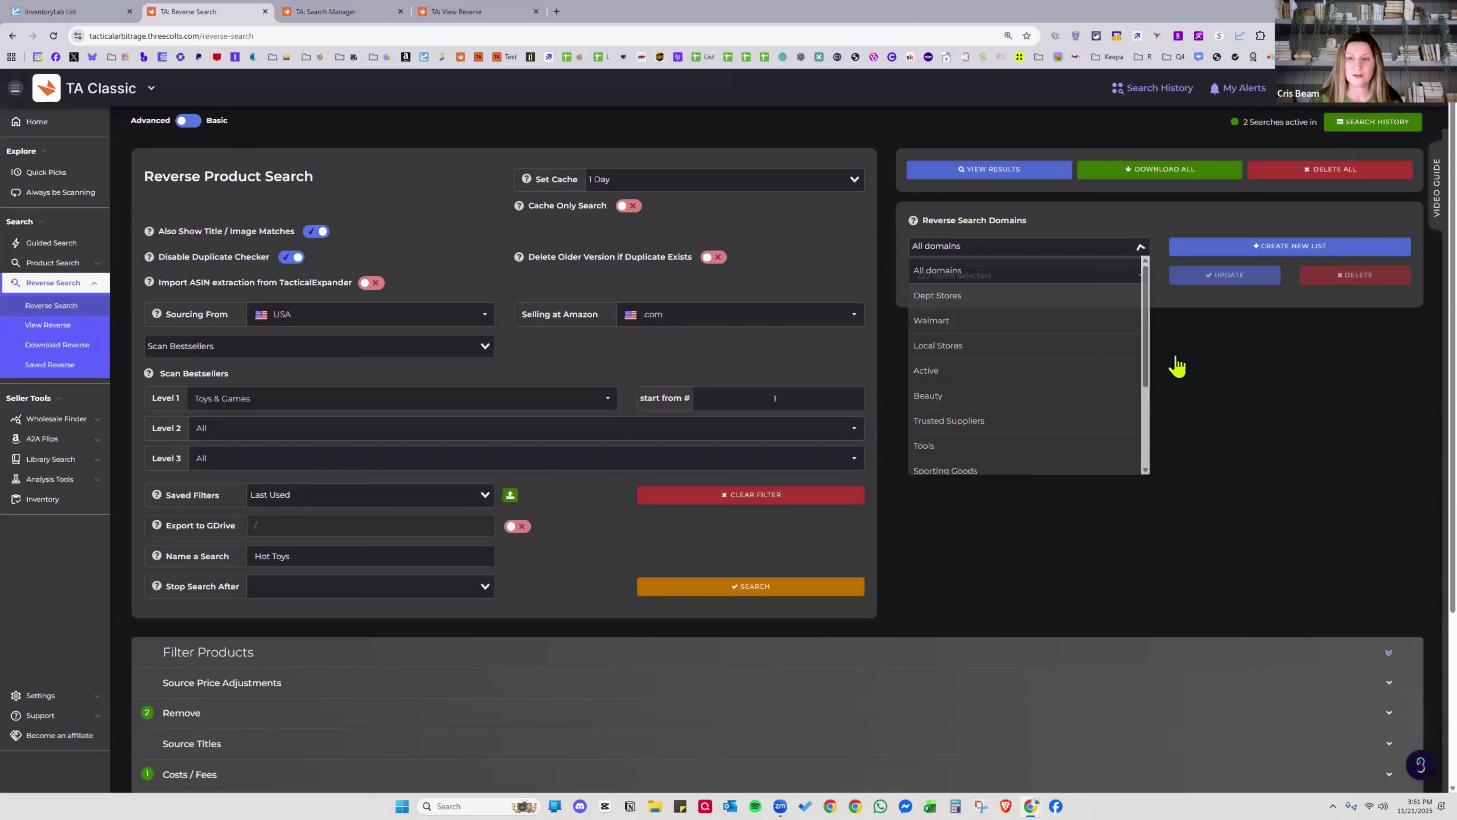
pyautogui.click(998, 276)
pyautogui.scroll(-3, 1037, 436)
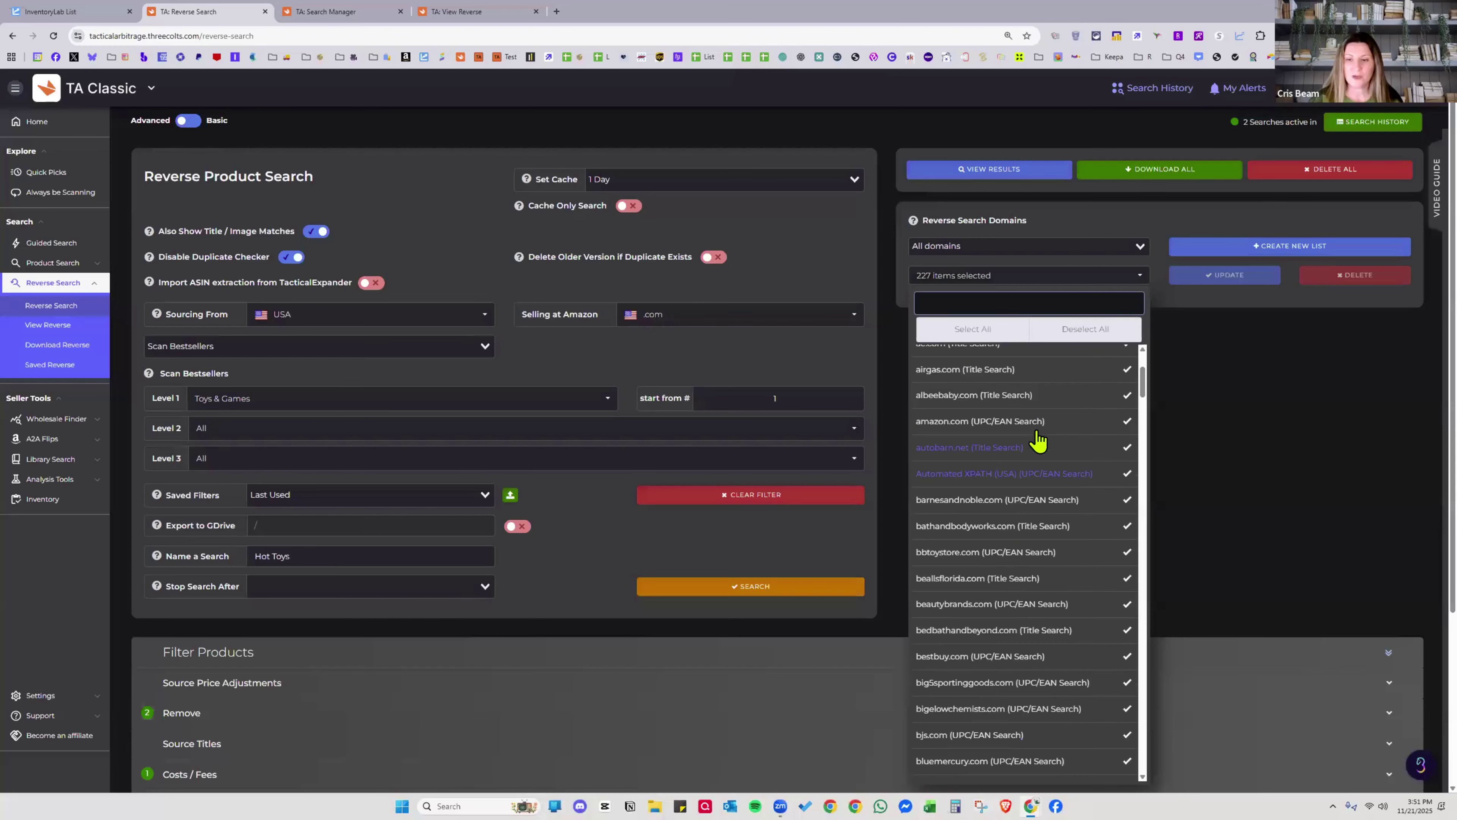
pyautogui.scroll(1, 1045, 505)
pyautogui.scroll(-5, 1047, 512)
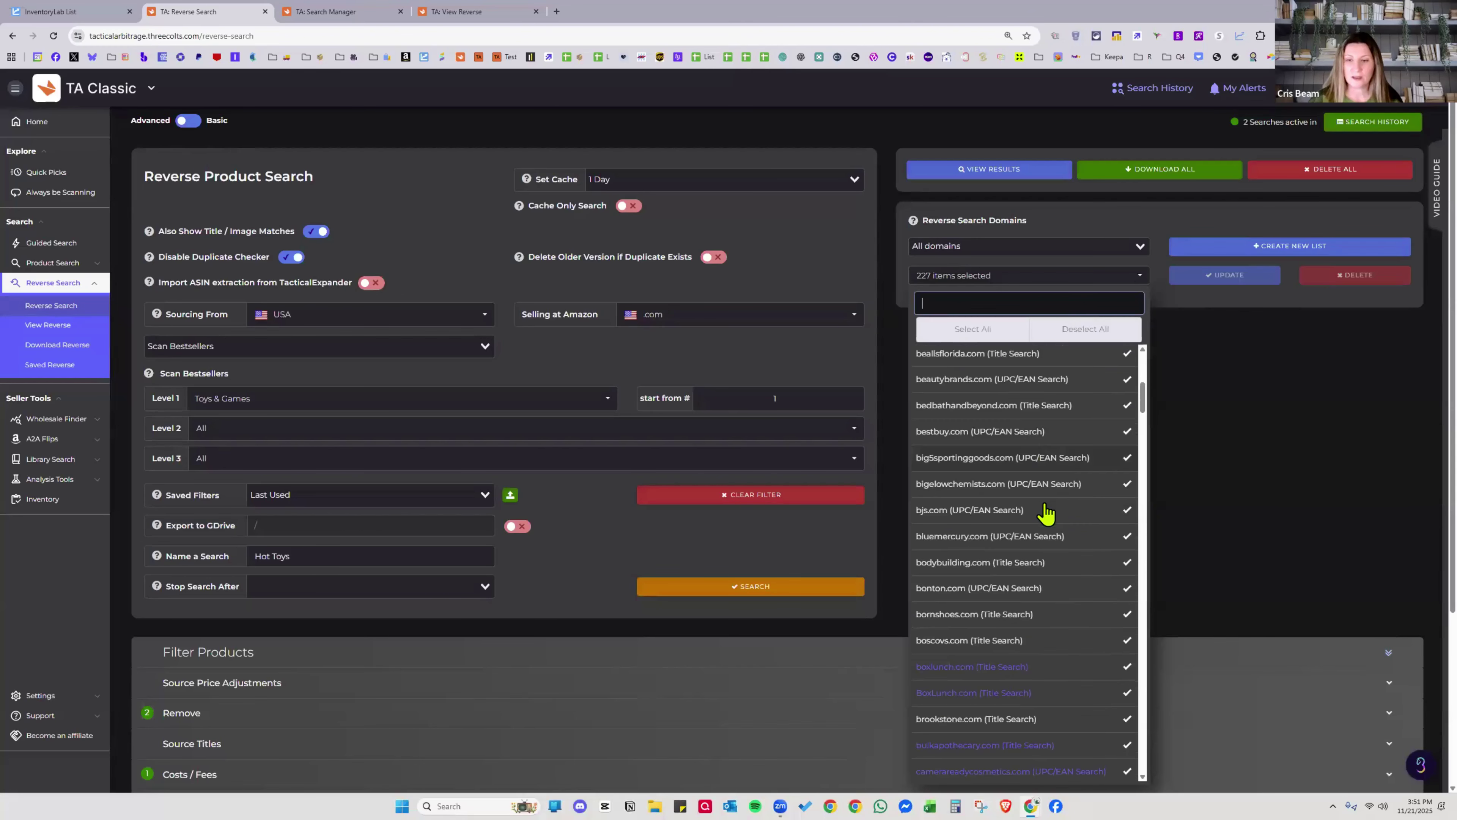
pyautogui.click(1262, 447)
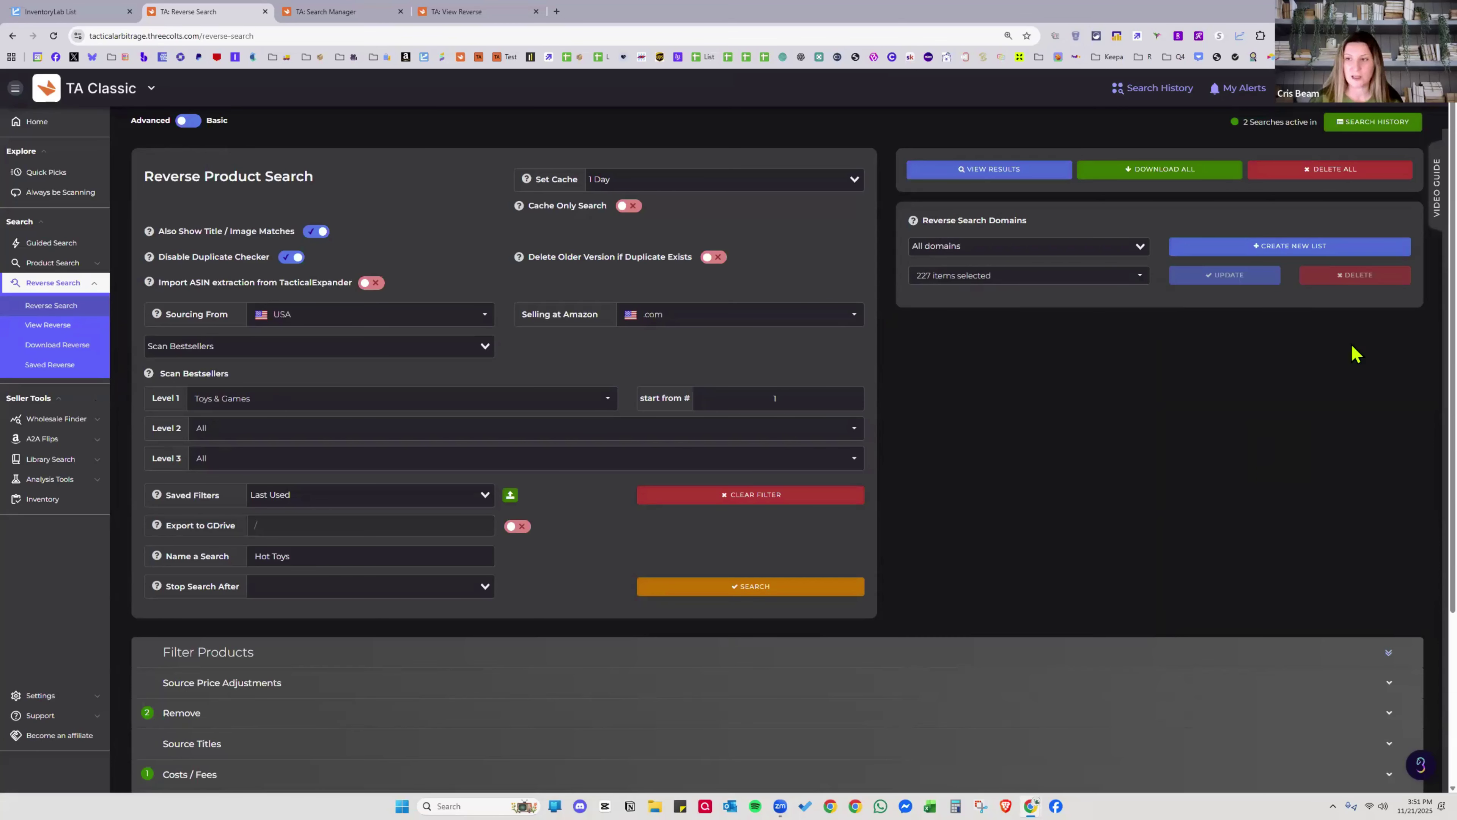
# Create and save a new reverse search domain list named "Toys & Games"
pyautogui.click(1298, 252)
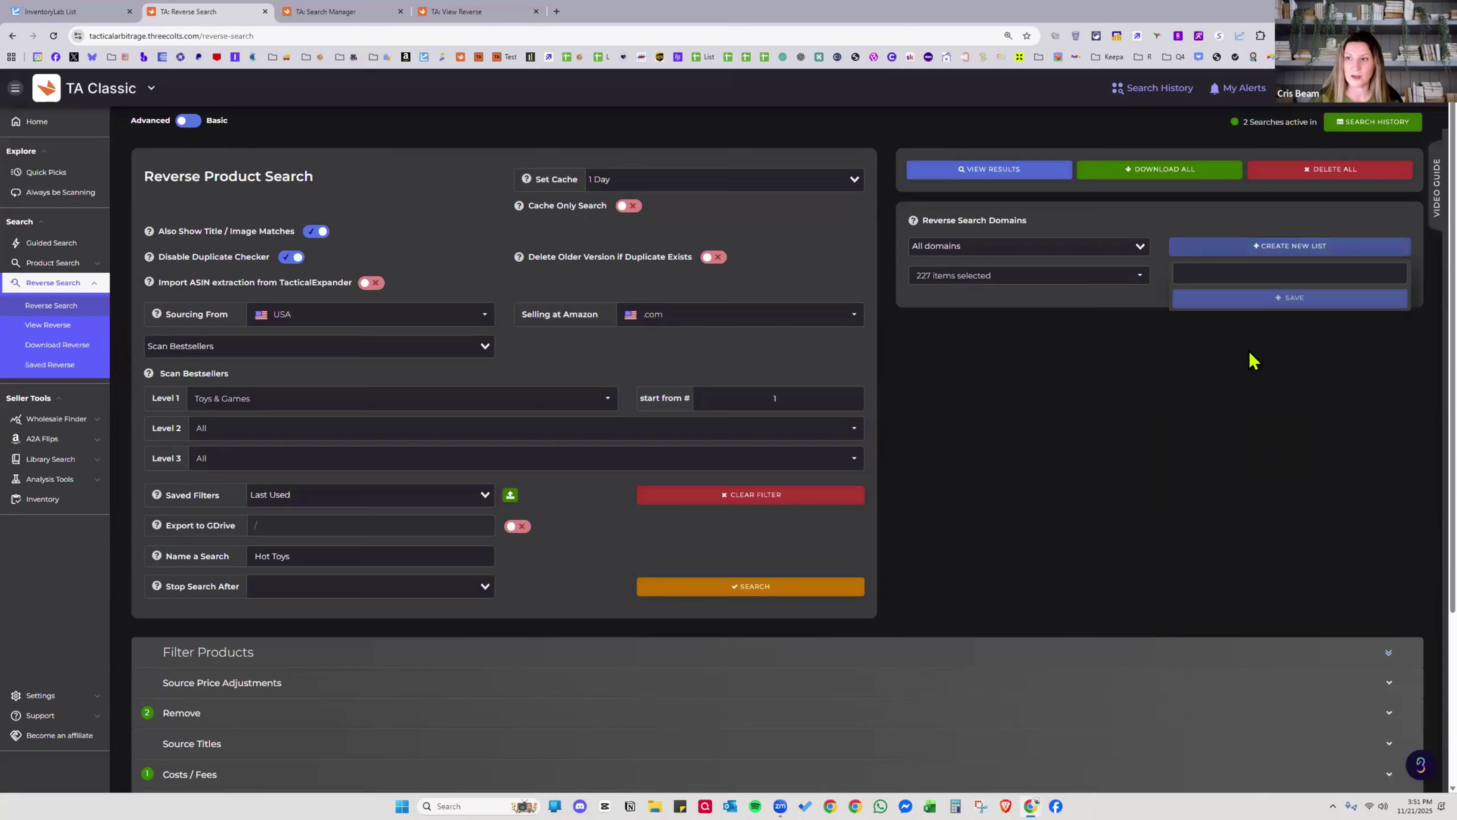
pyautogui.click(1232, 274)
pyautogui.write('Toys &')
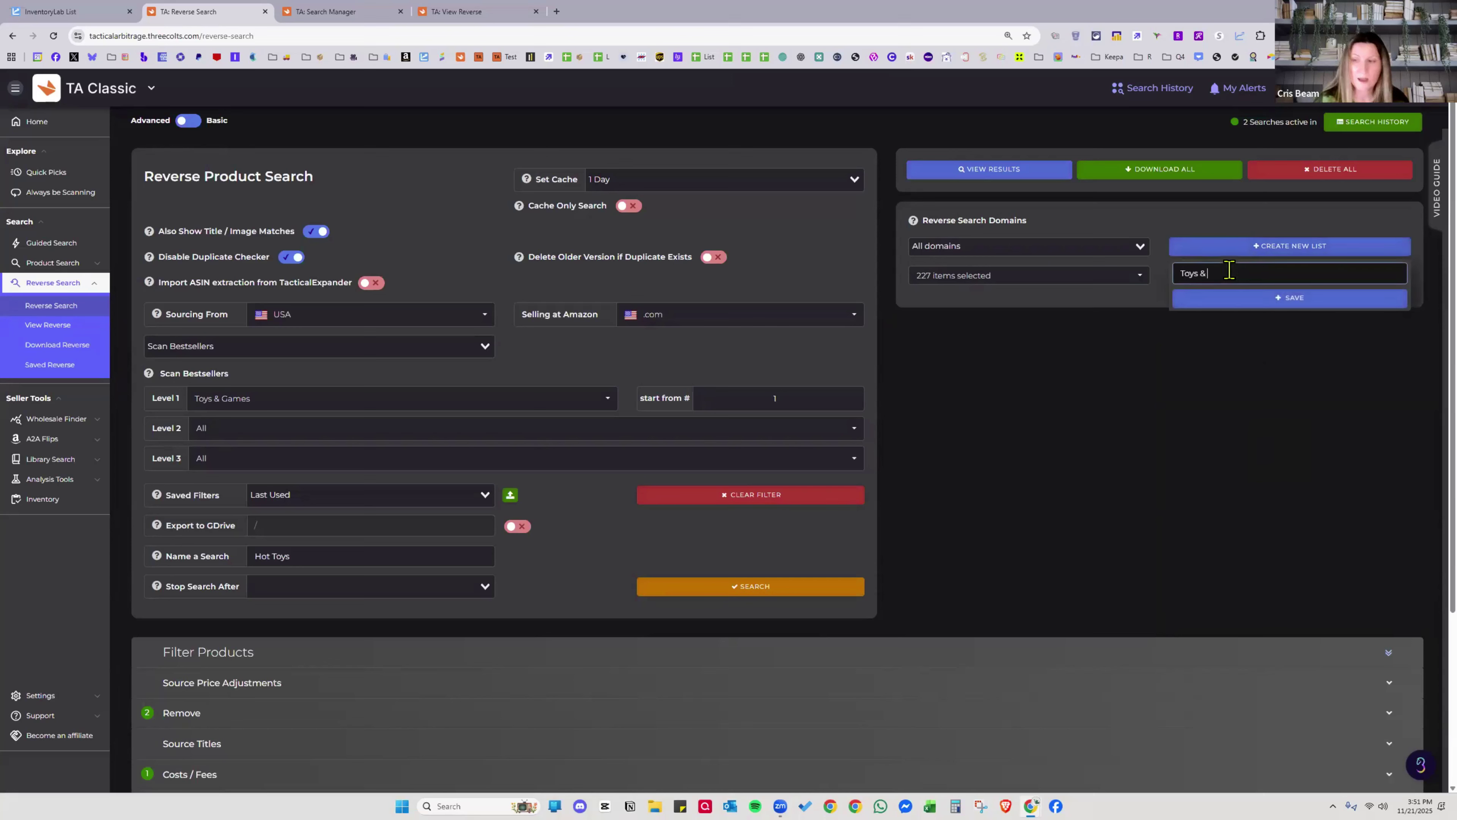
pyautogui.write(' Games')
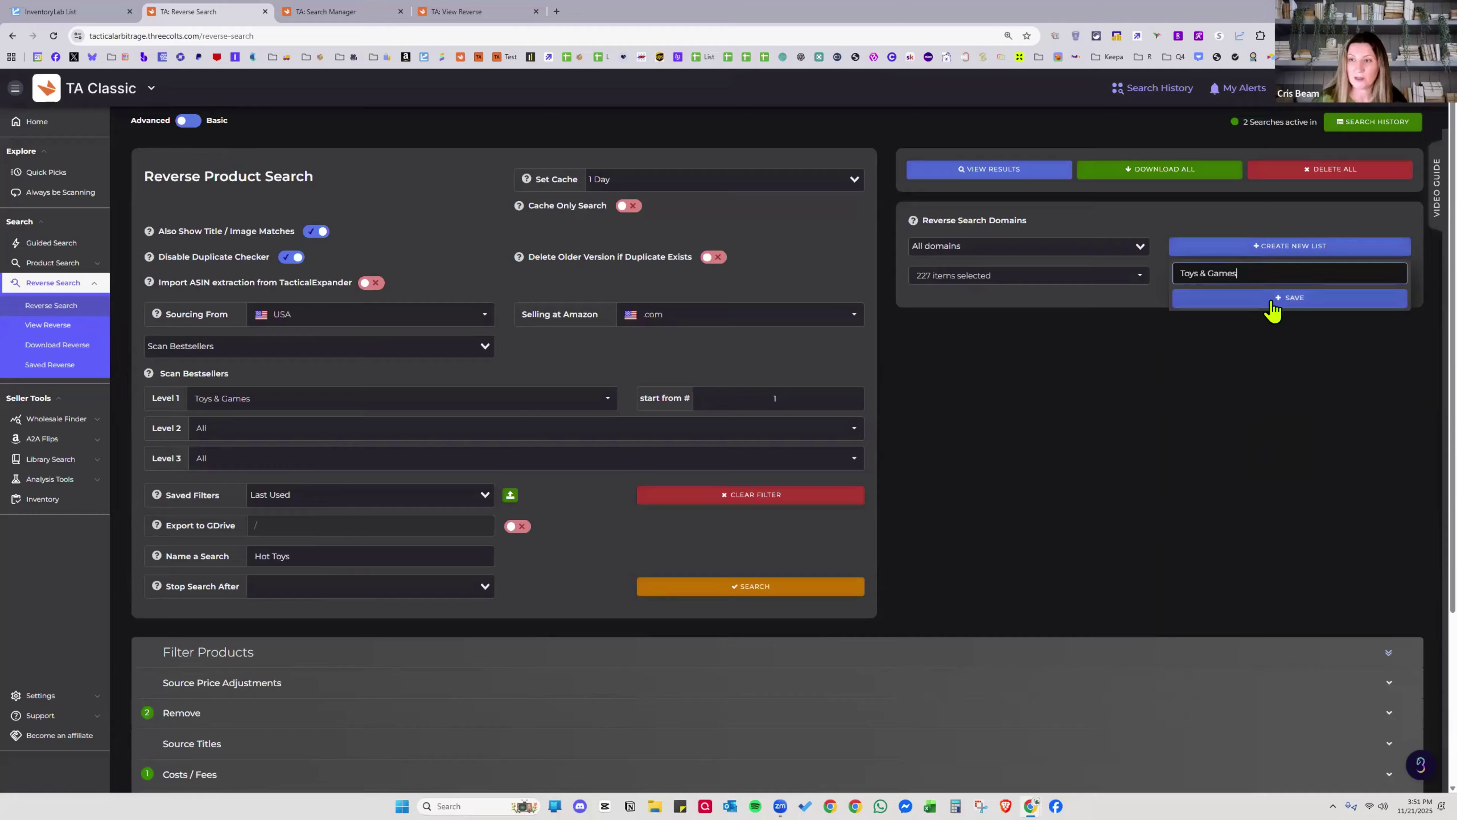
pyautogui.click(1272, 299)
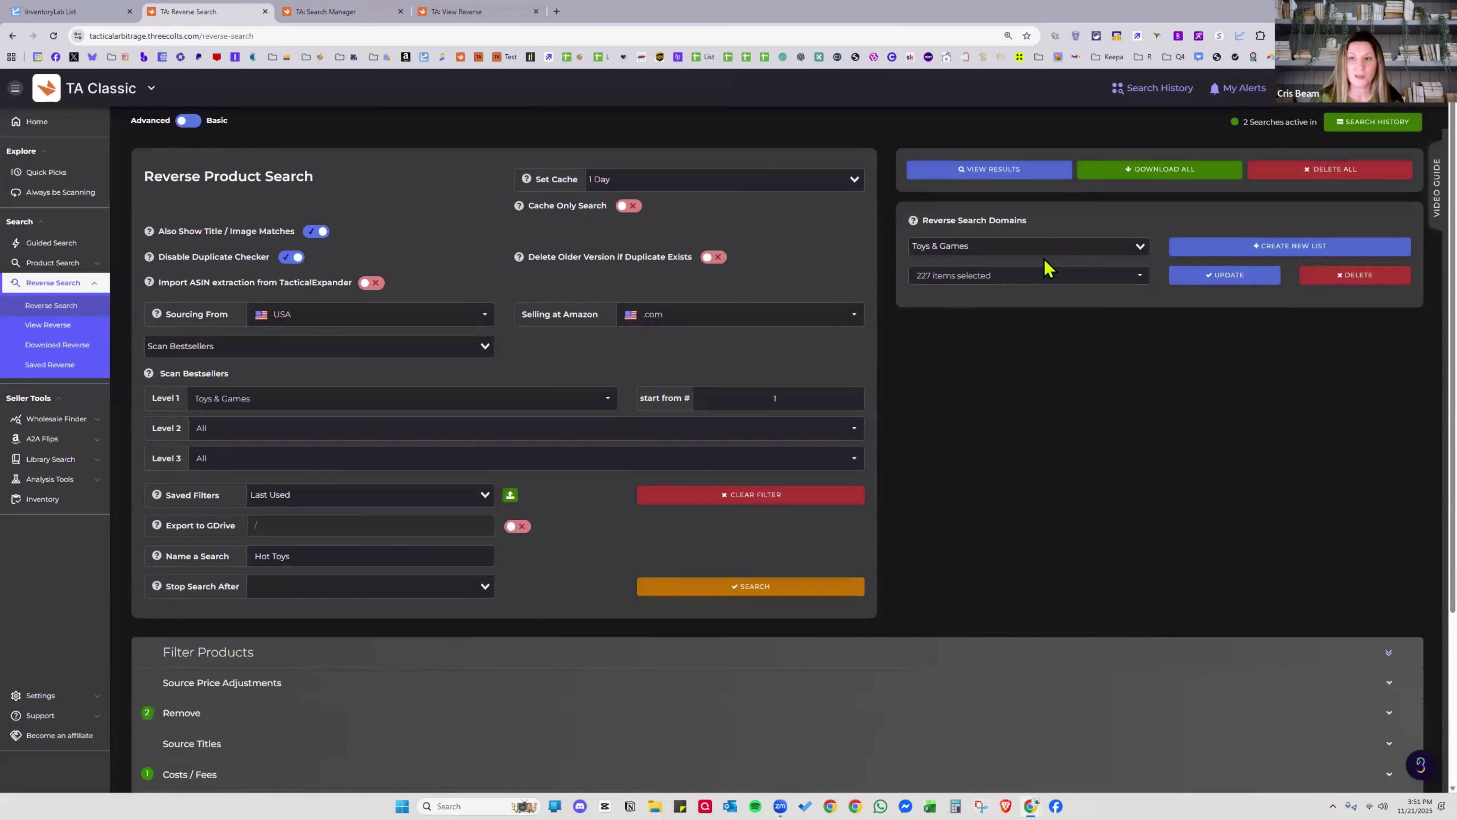
# Deselect every domain in the Toys & Games list and select only 4sgm.com and 6pm.com
pyautogui.click(993, 281)
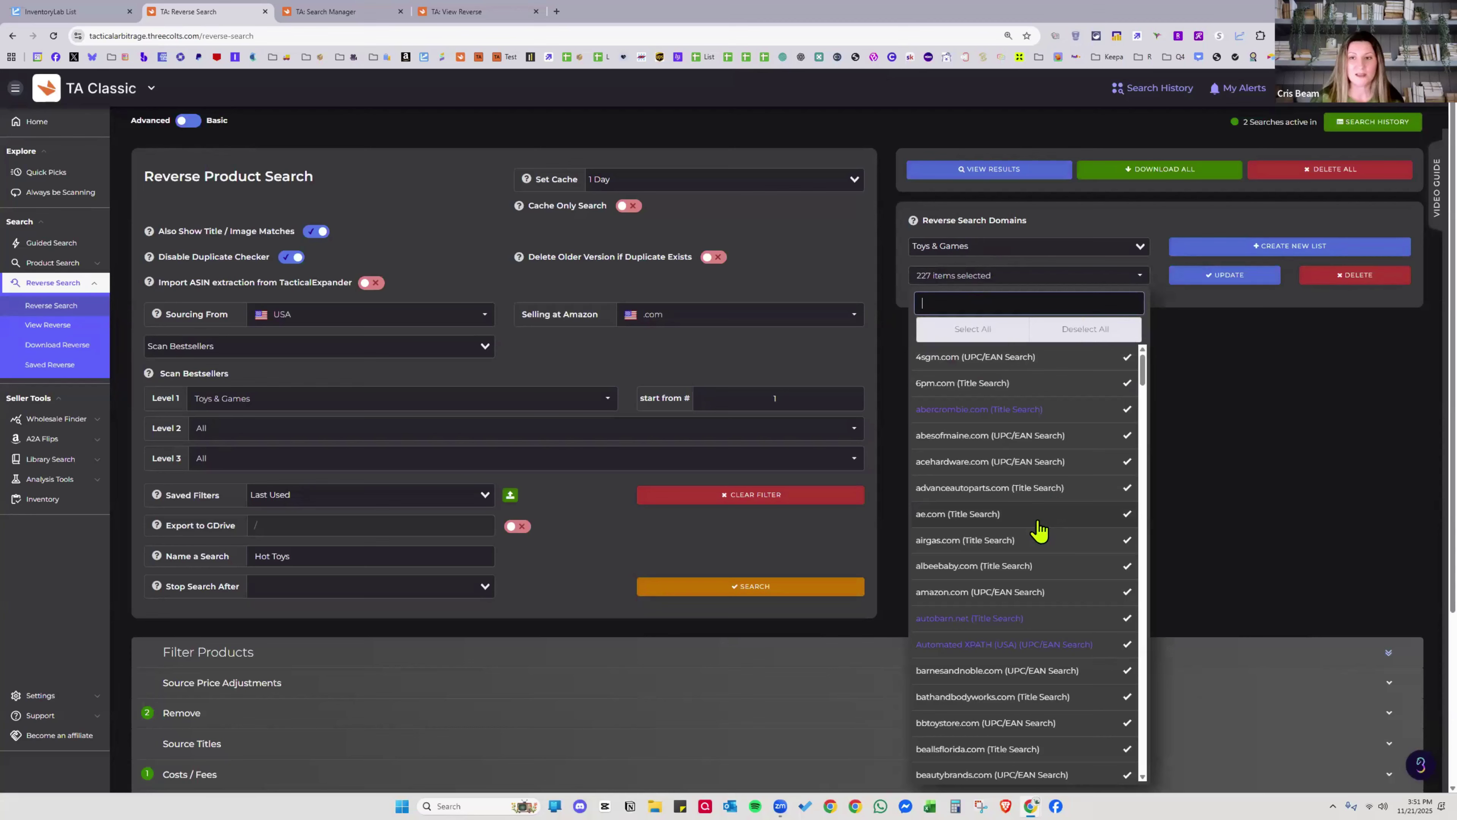
pyautogui.click(1072, 340)
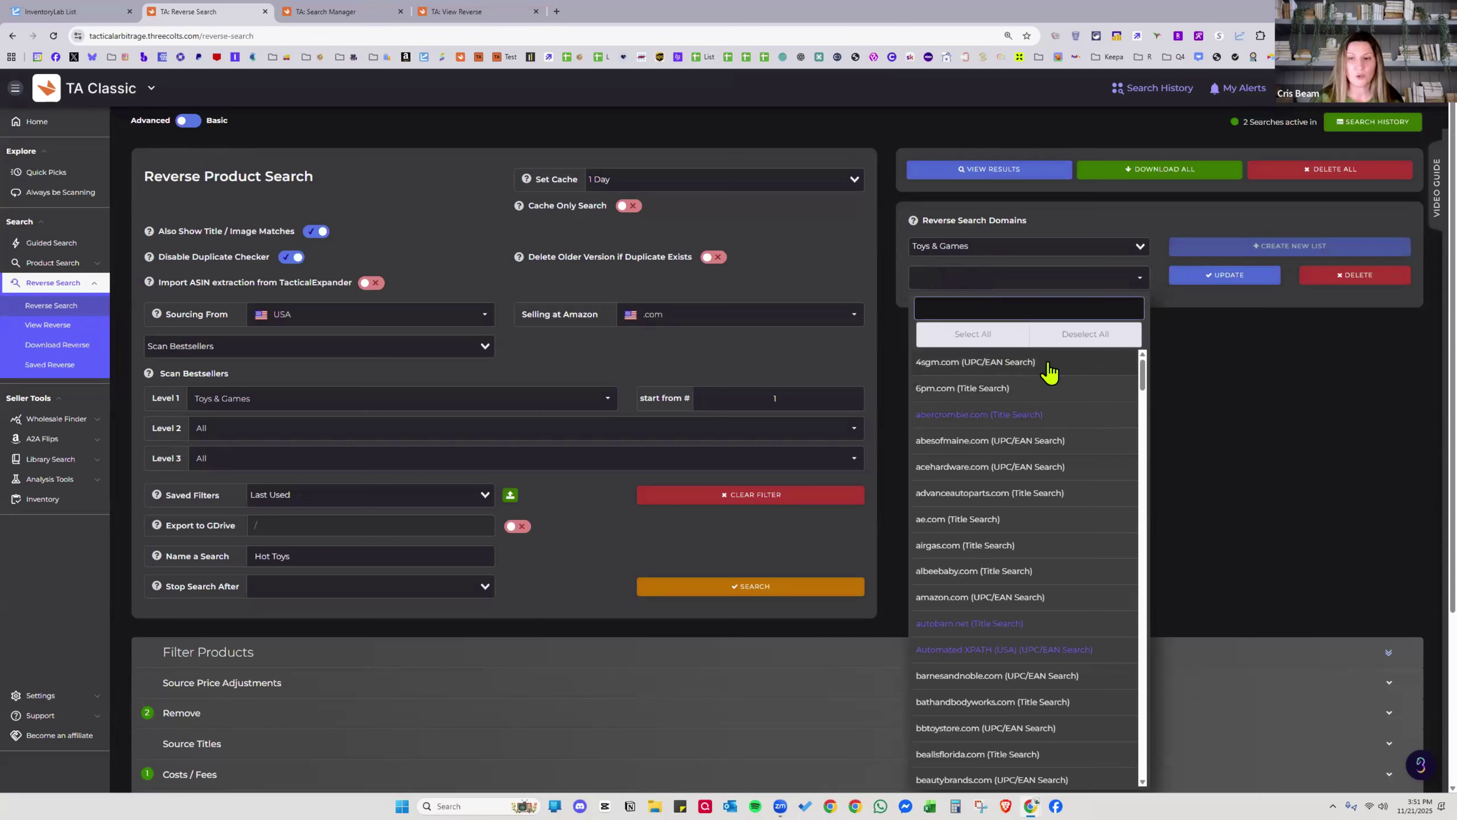
pyautogui.click(1001, 367)
pyautogui.click(1027, 393)
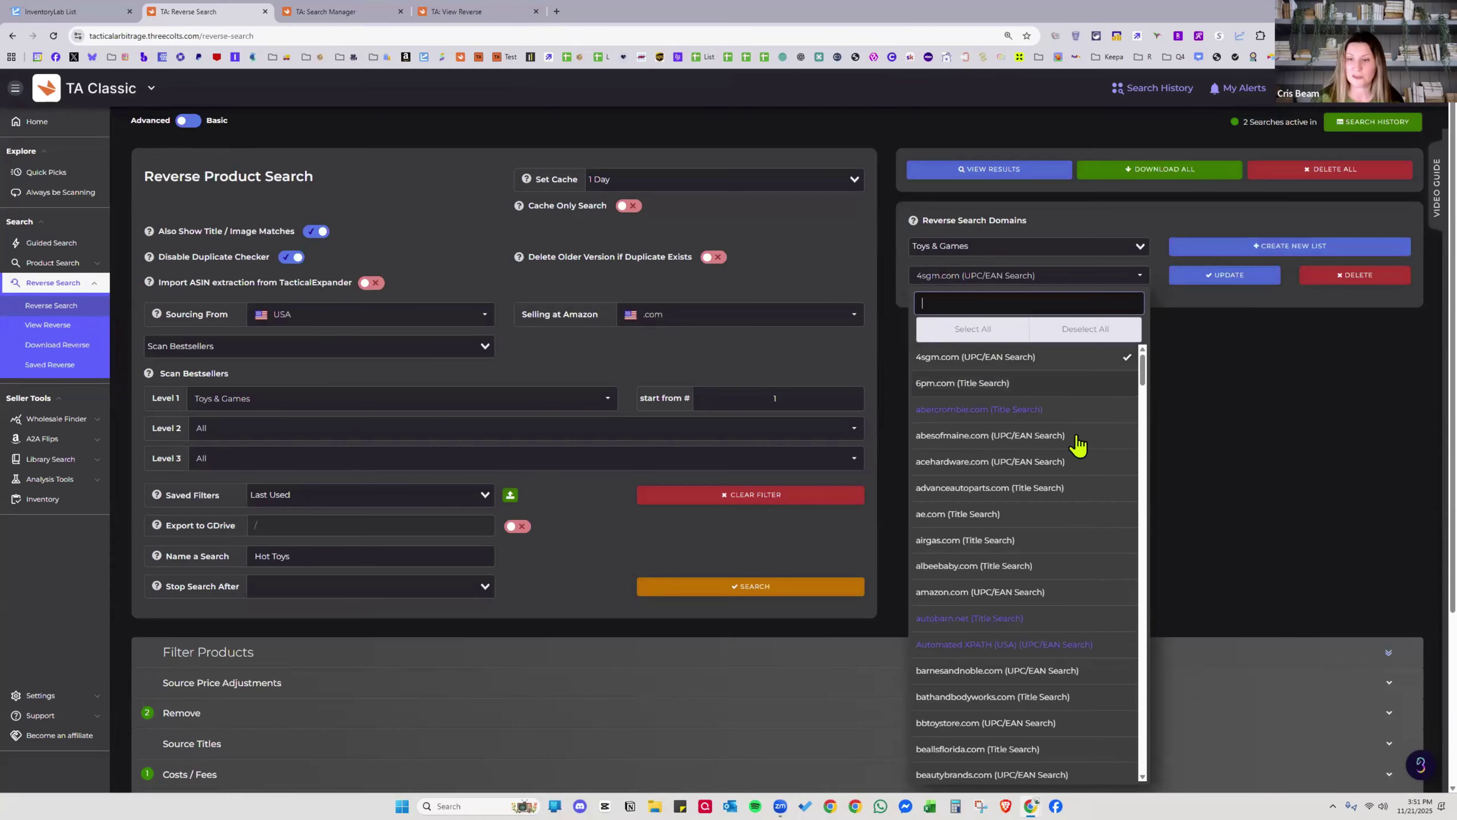
# Add amazon.com and barnesandnoble.com to the selected domains of the Toys & Games list
pyautogui.scroll(-1, 1077, 457)
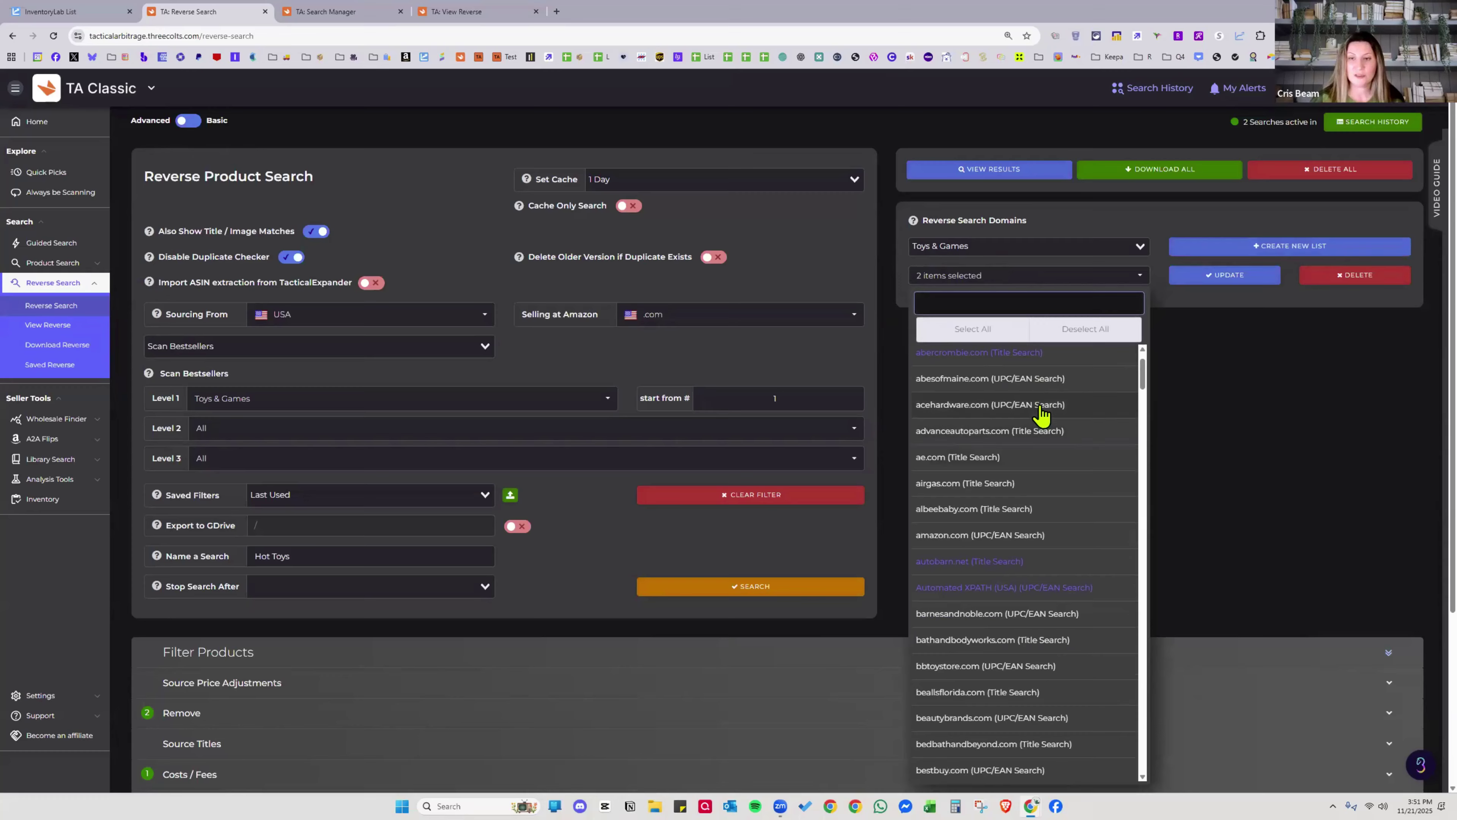
pyautogui.scroll(-3, 1080, 421)
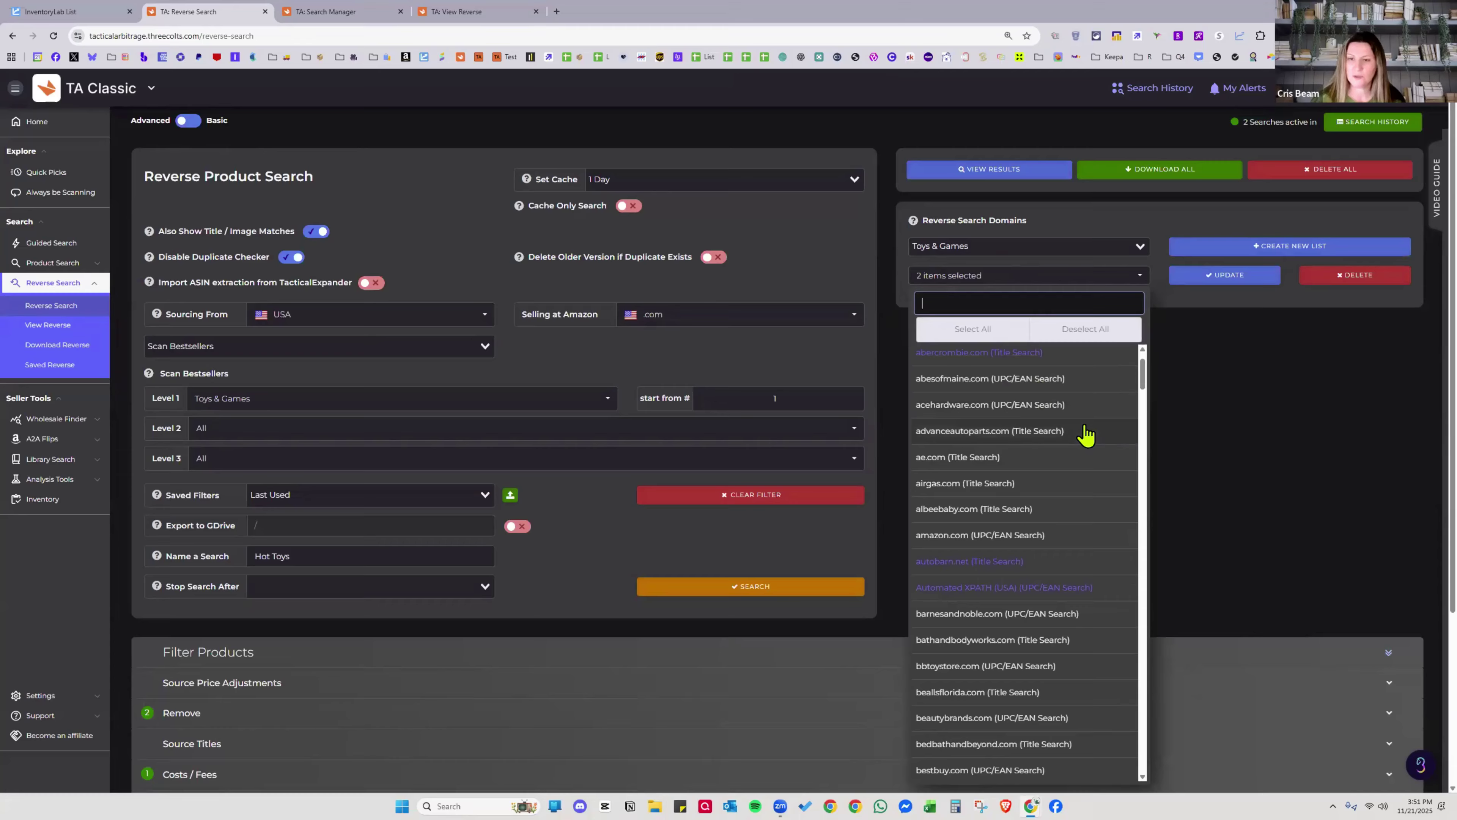
pyautogui.click(1078, 420)
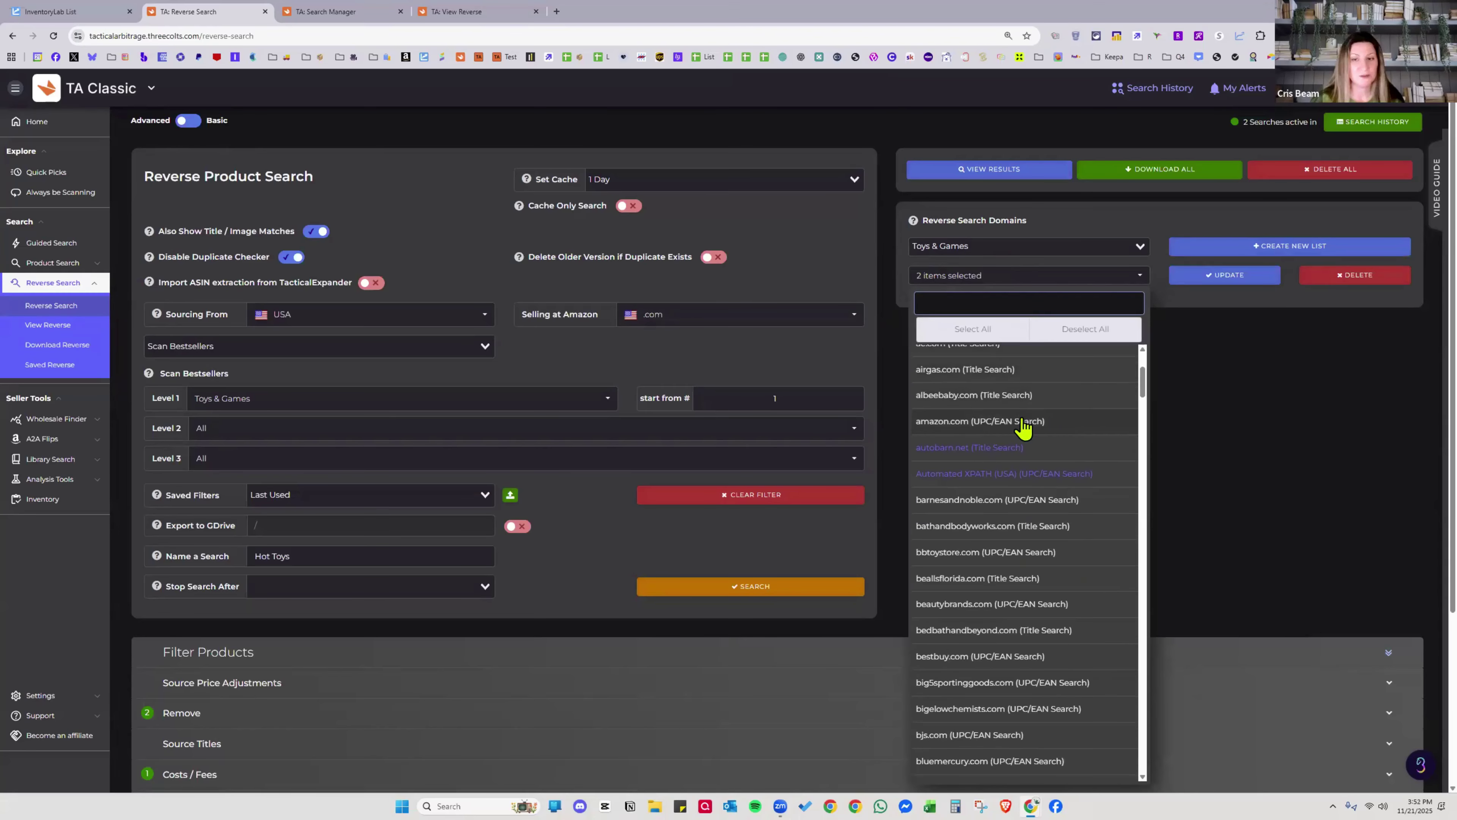
pyautogui.scroll(-1, 987, 450)
pyautogui.click(981, 448)
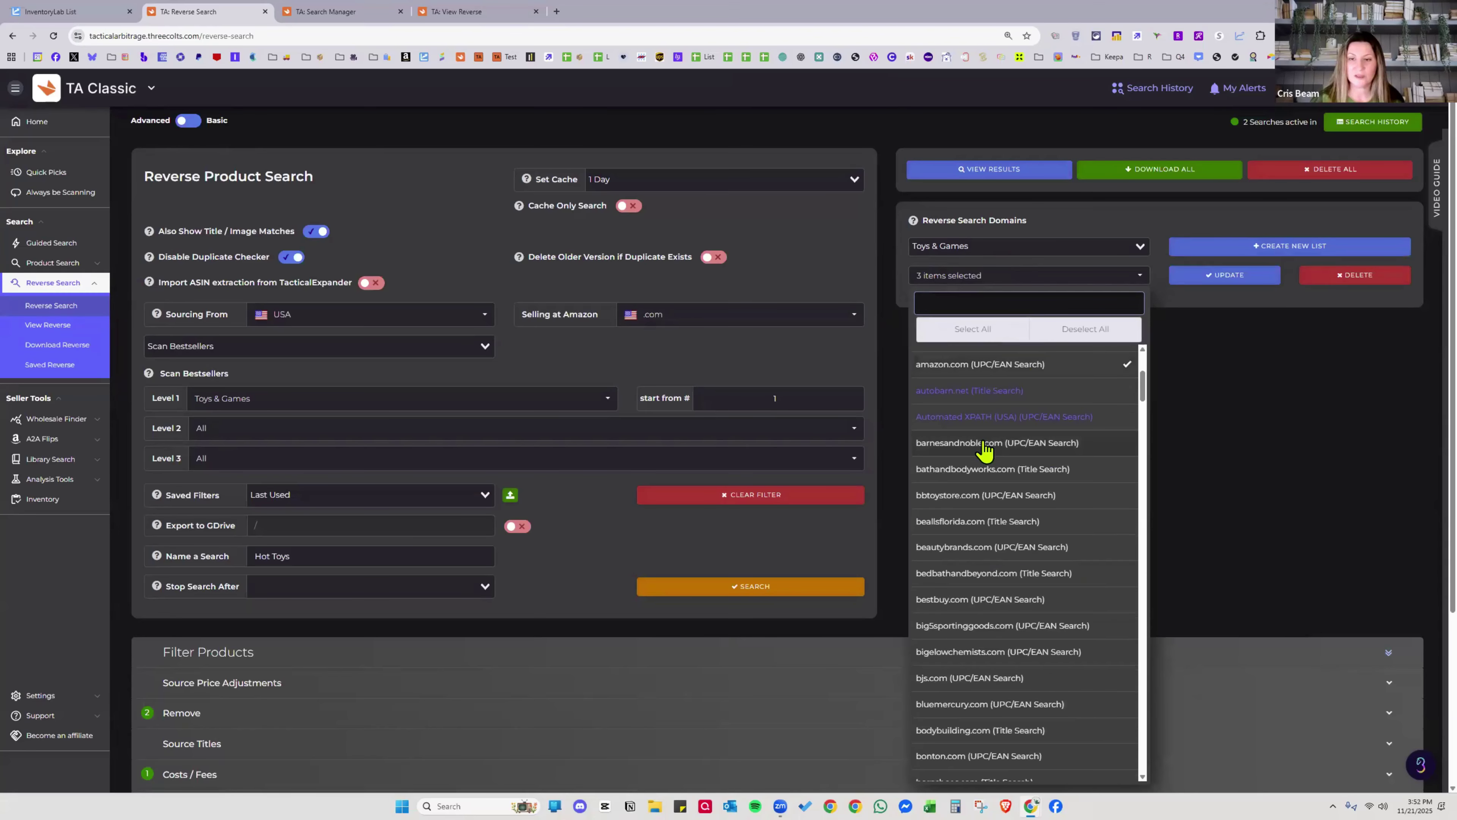
pyautogui.scroll(-2, 982, 404)
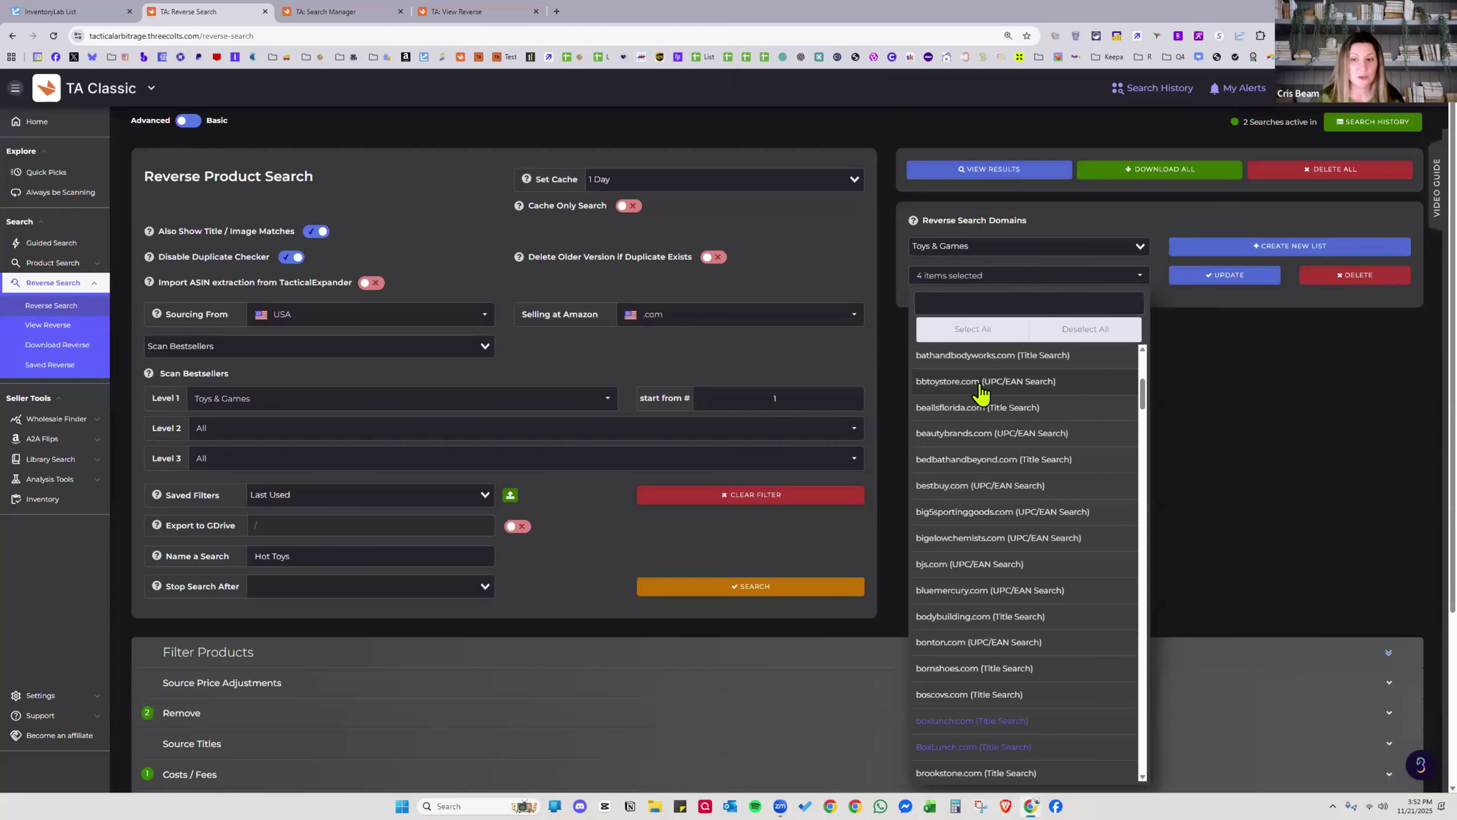
pyautogui.click(1079, 390)
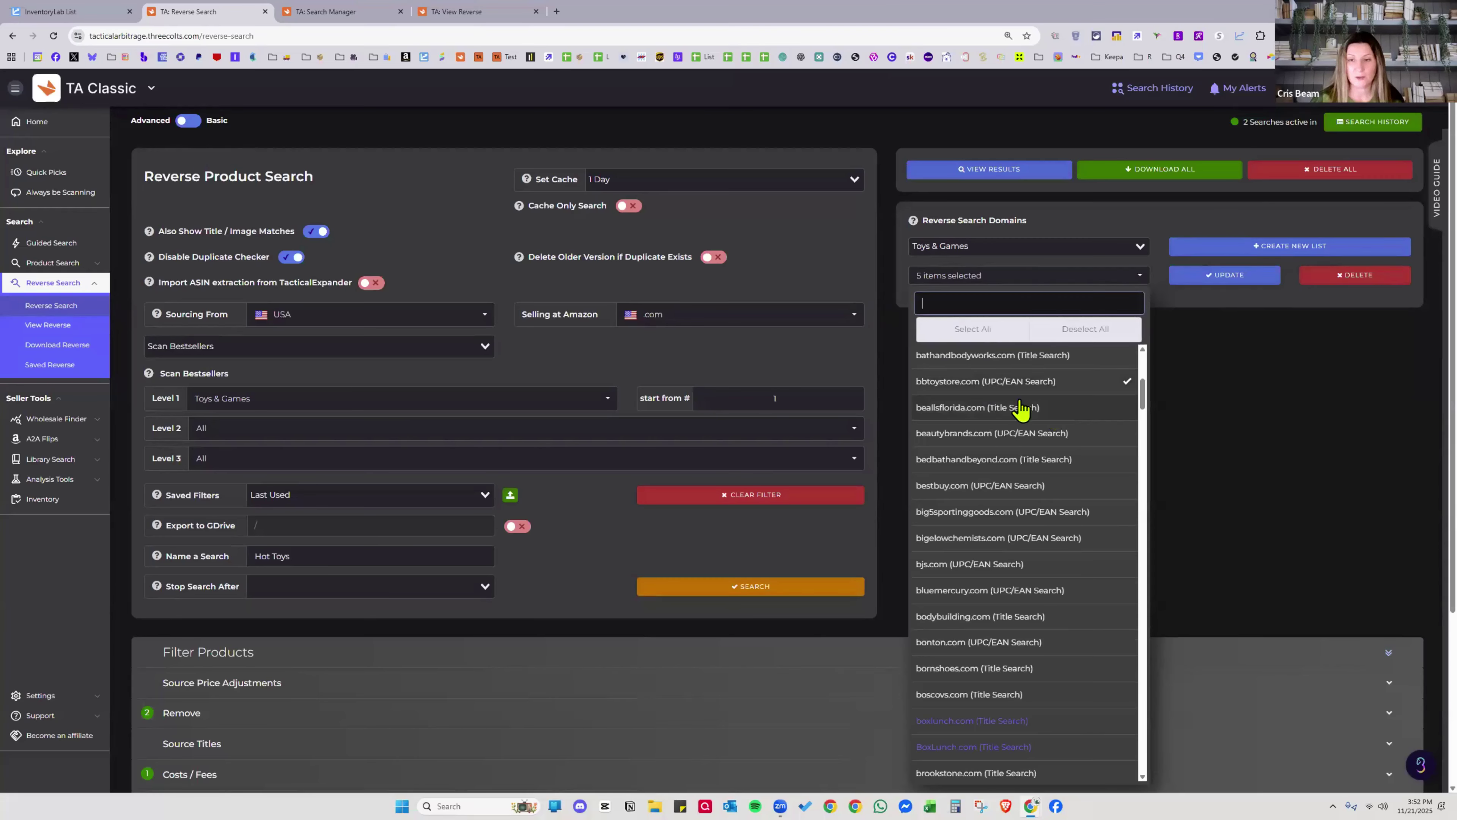
pyautogui.click(987, 392)
# Remove 6pm.com and 4sgm.com from the selected domains of the Toys & Games list
pyautogui.scroll(5, 1078, 432)
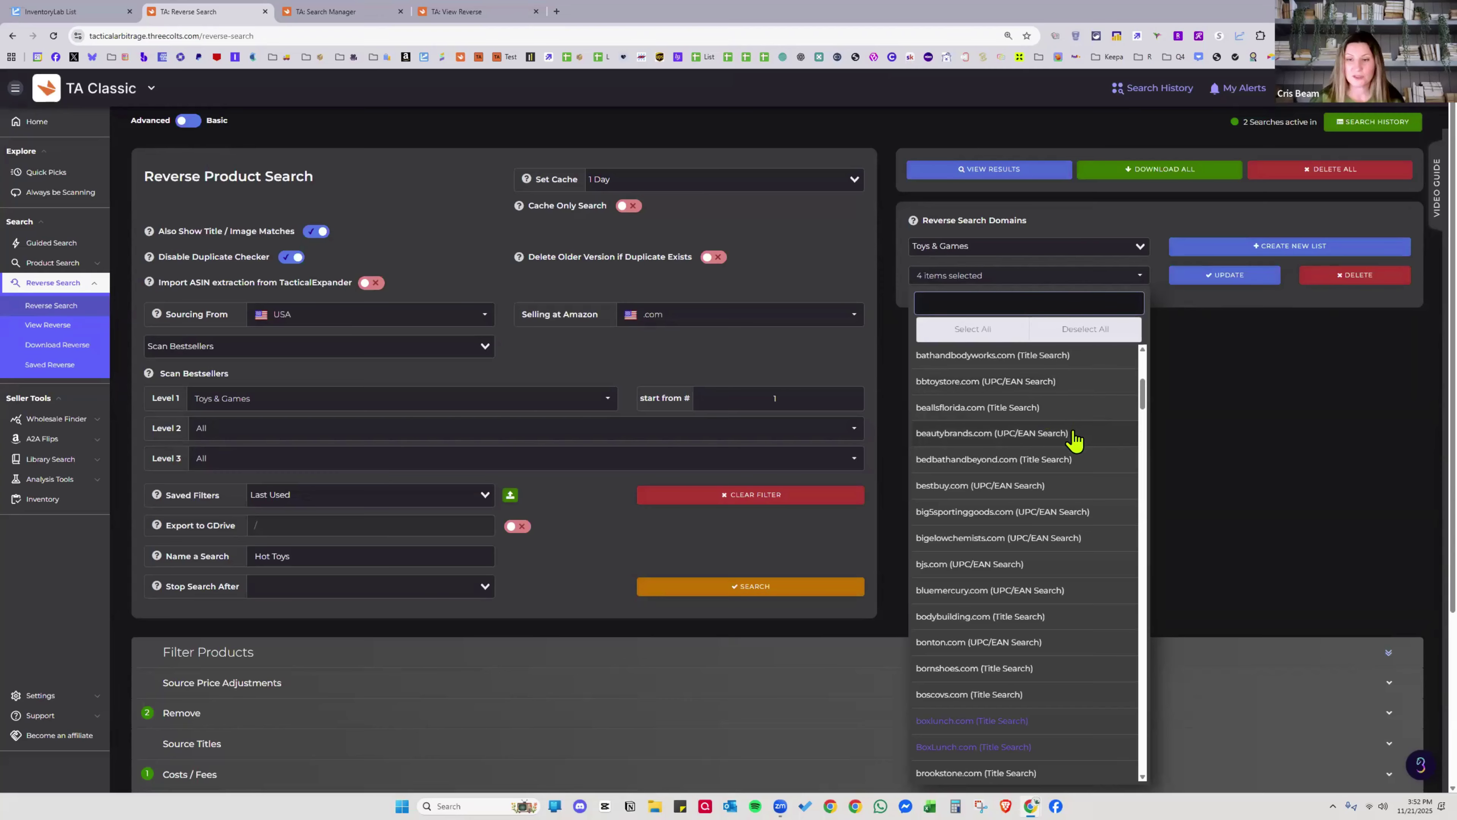
pyautogui.scroll(2, 1072, 442)
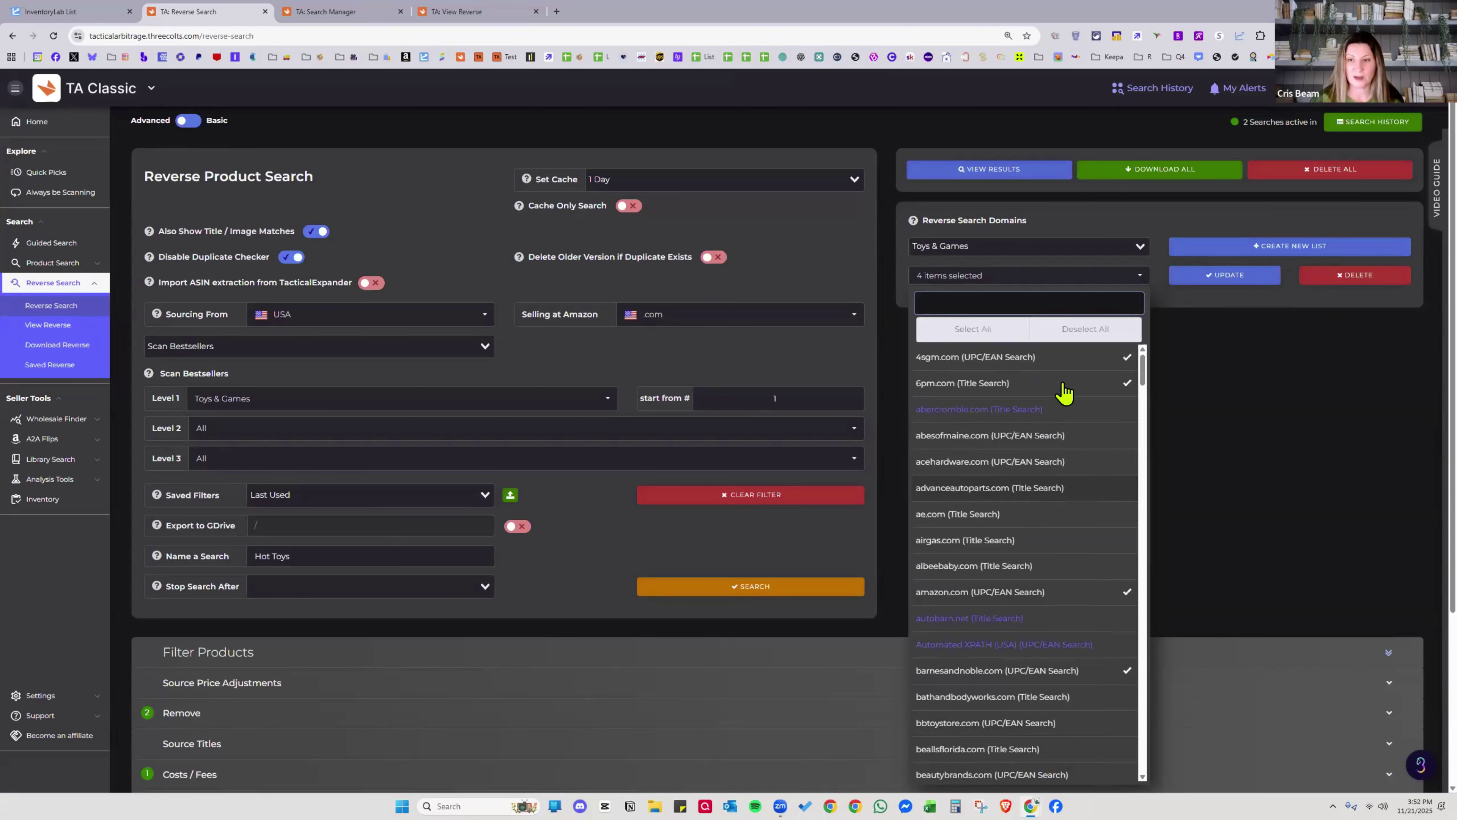
pyautogui.click(1062, 383)
pyautogui.click(1055, 357)
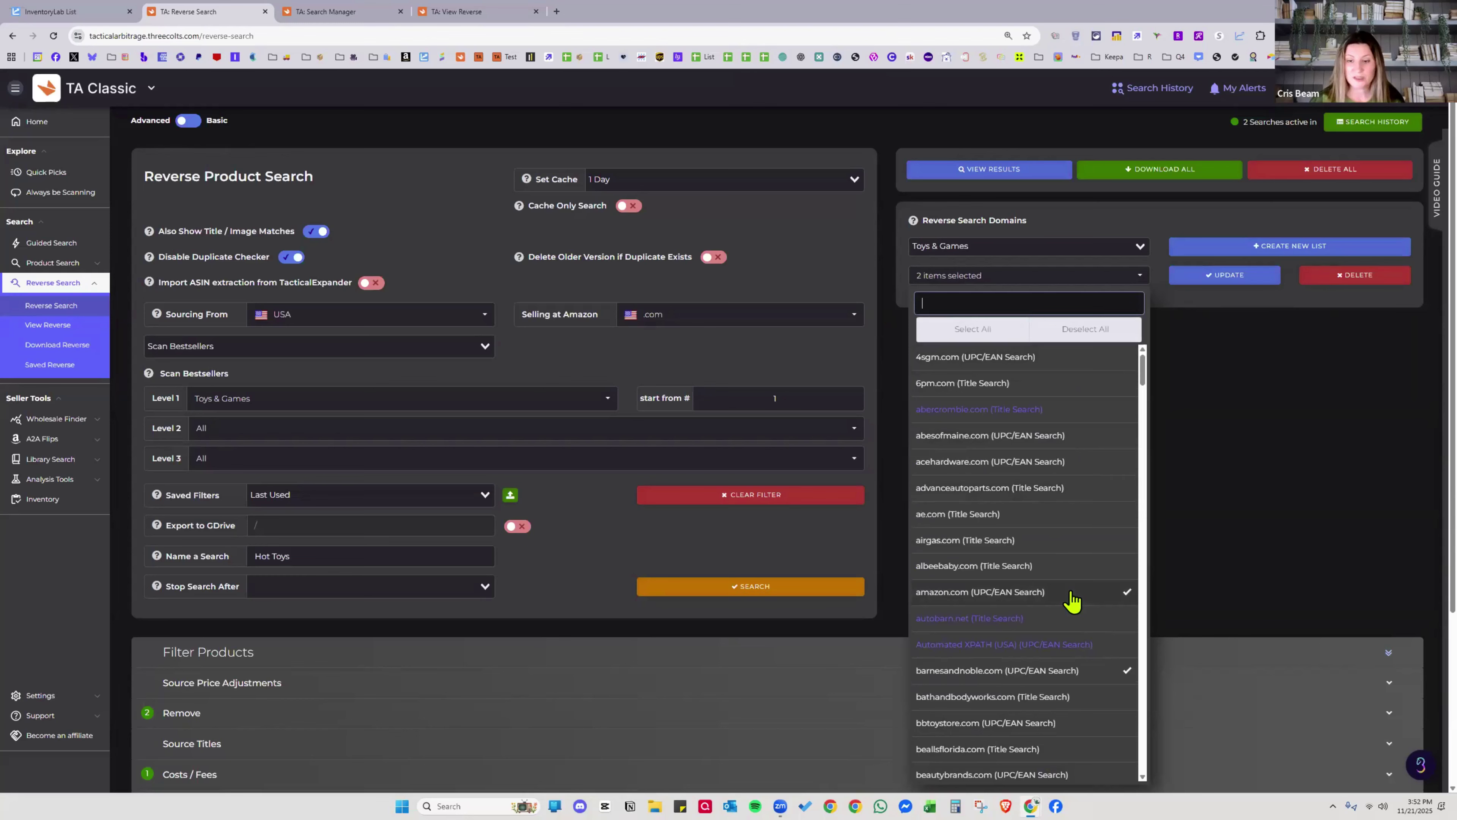
# Add more toy-selling stores, including bestbuy.com, cvs.com, disneystore.com and target.com, to the selected domains of the Toys & Games list
pyautogui.scroll(-4, 1072, 600)
pyautogui.scroll(-1, 1071, 600)
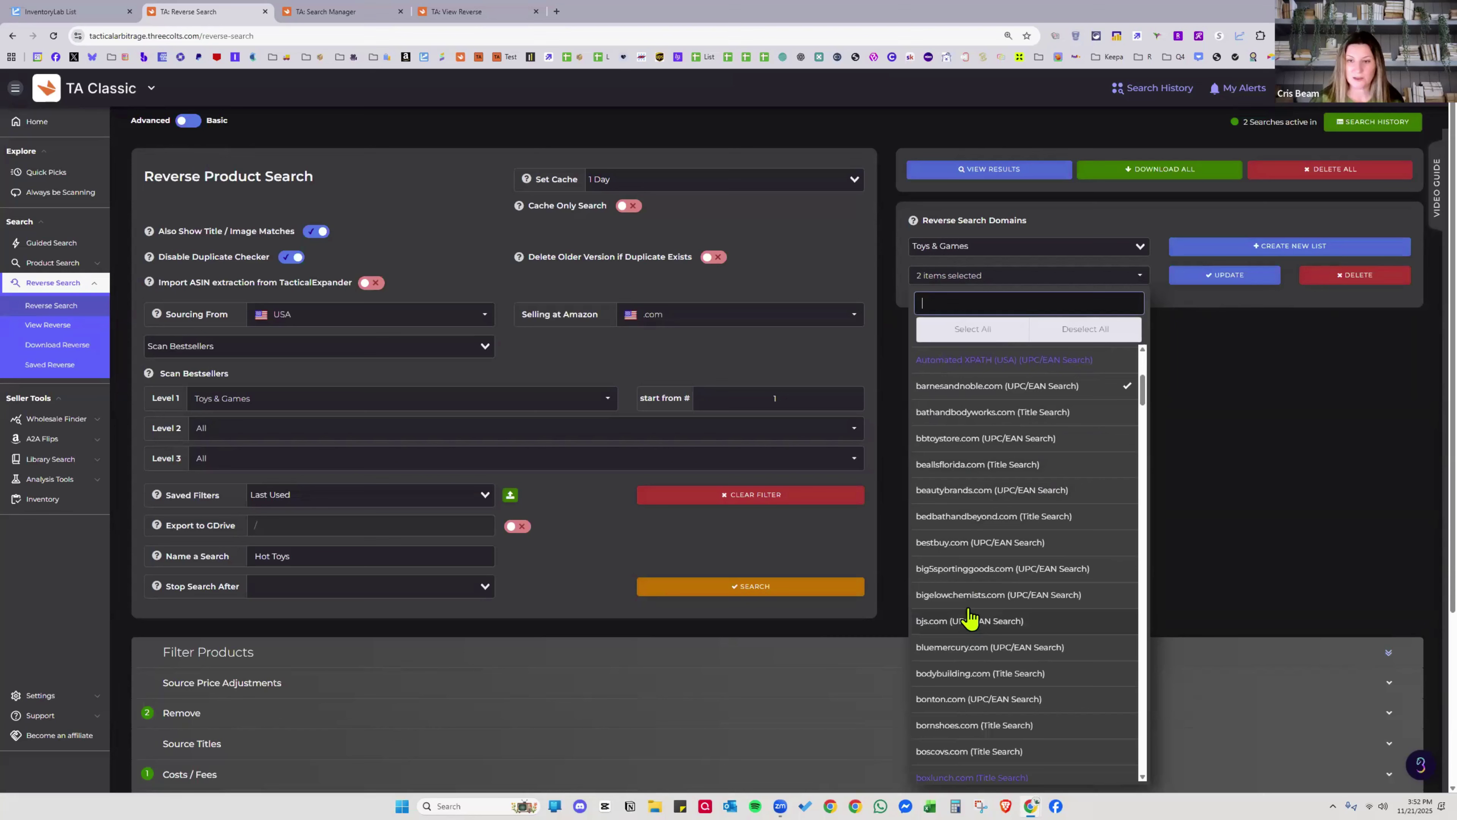
pyautogui.scroll(-15, 1067, 568)
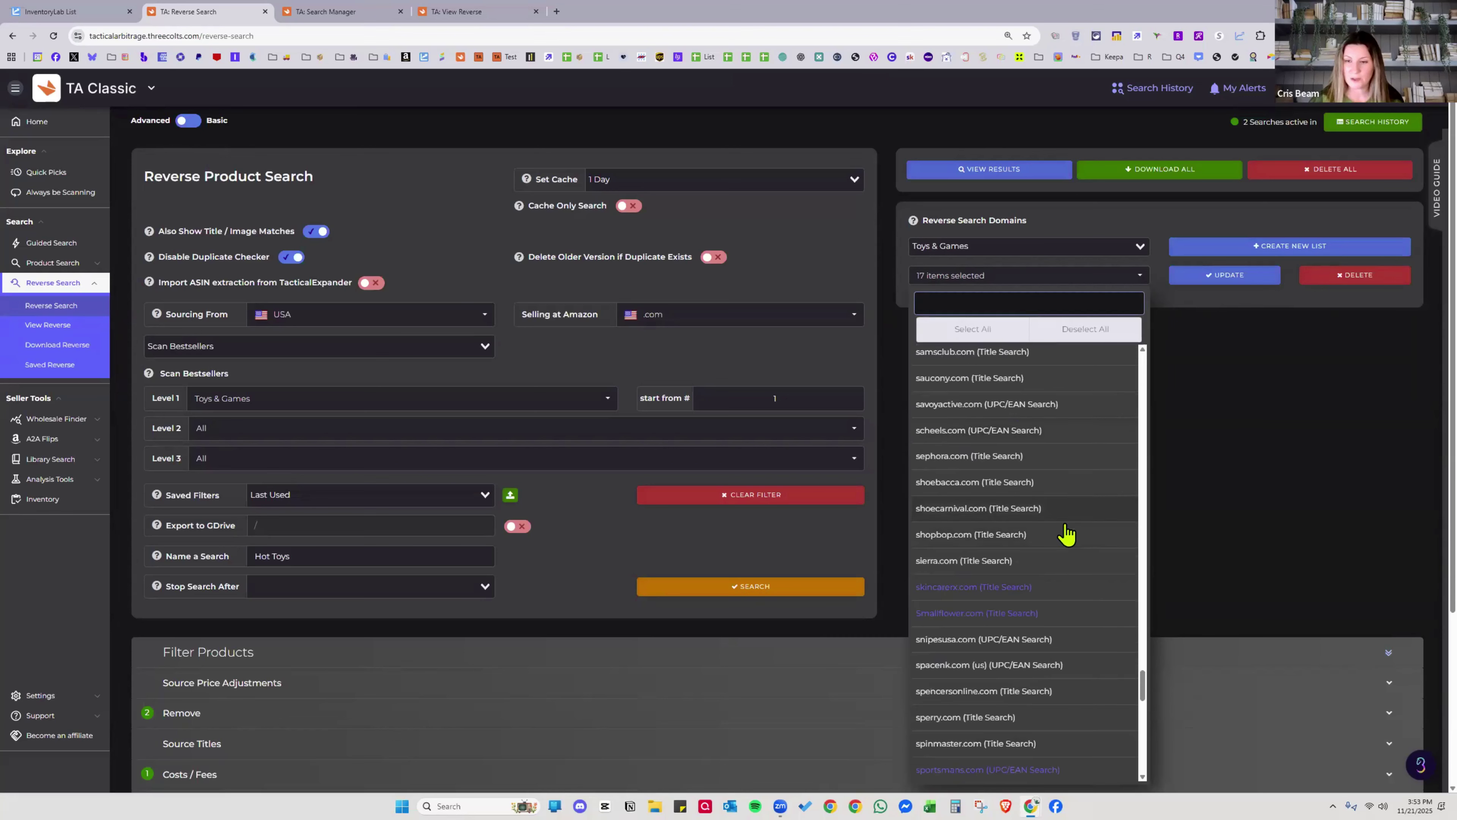
pyautogui.scroll(-3, 1058, 505)
pyautogui.click(1072, 499)
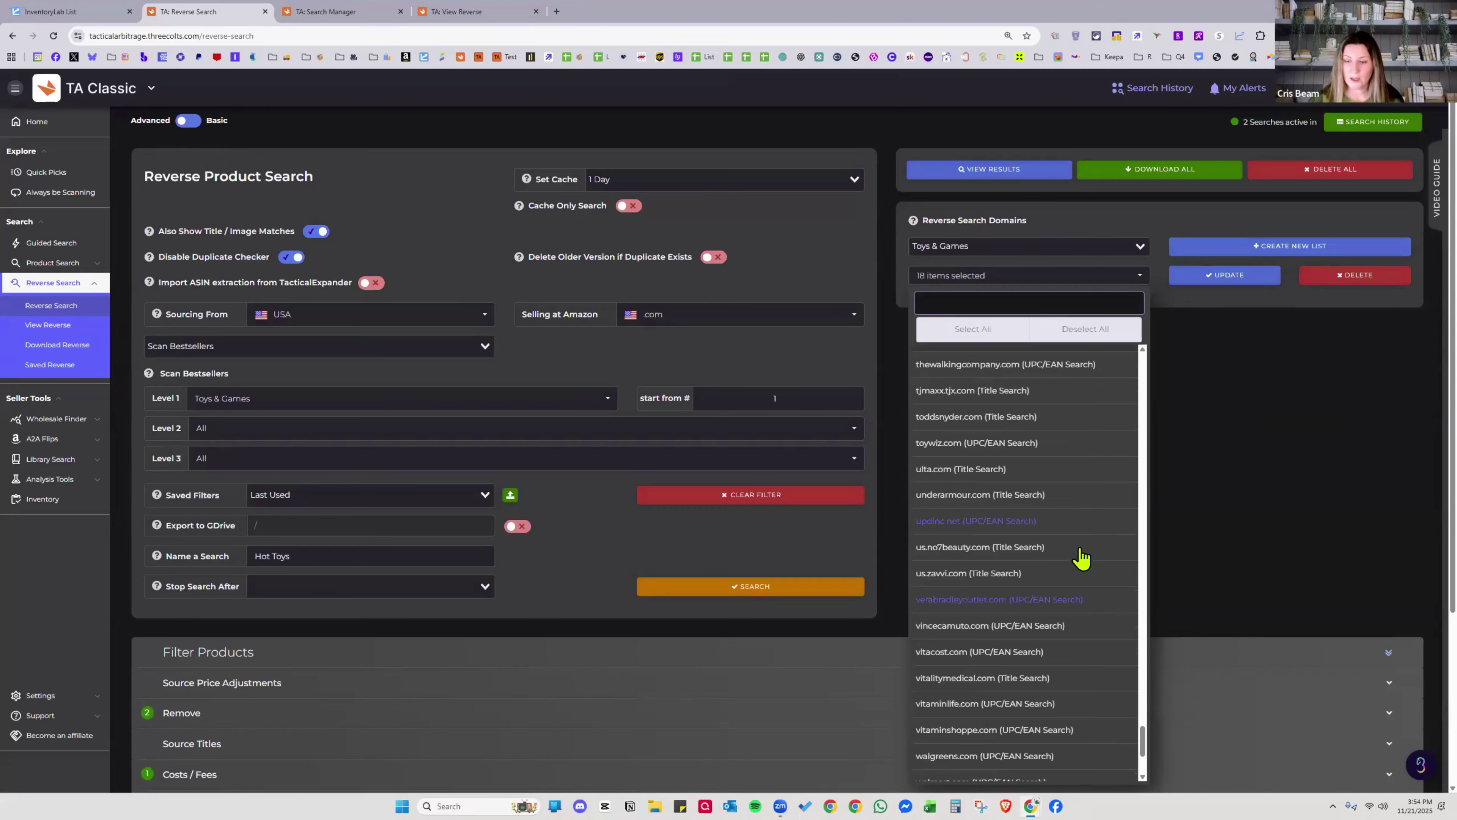
pyautogui.scroll(-10, 1084, 620)
pyautogui.scroll(-5, 1067, 712)
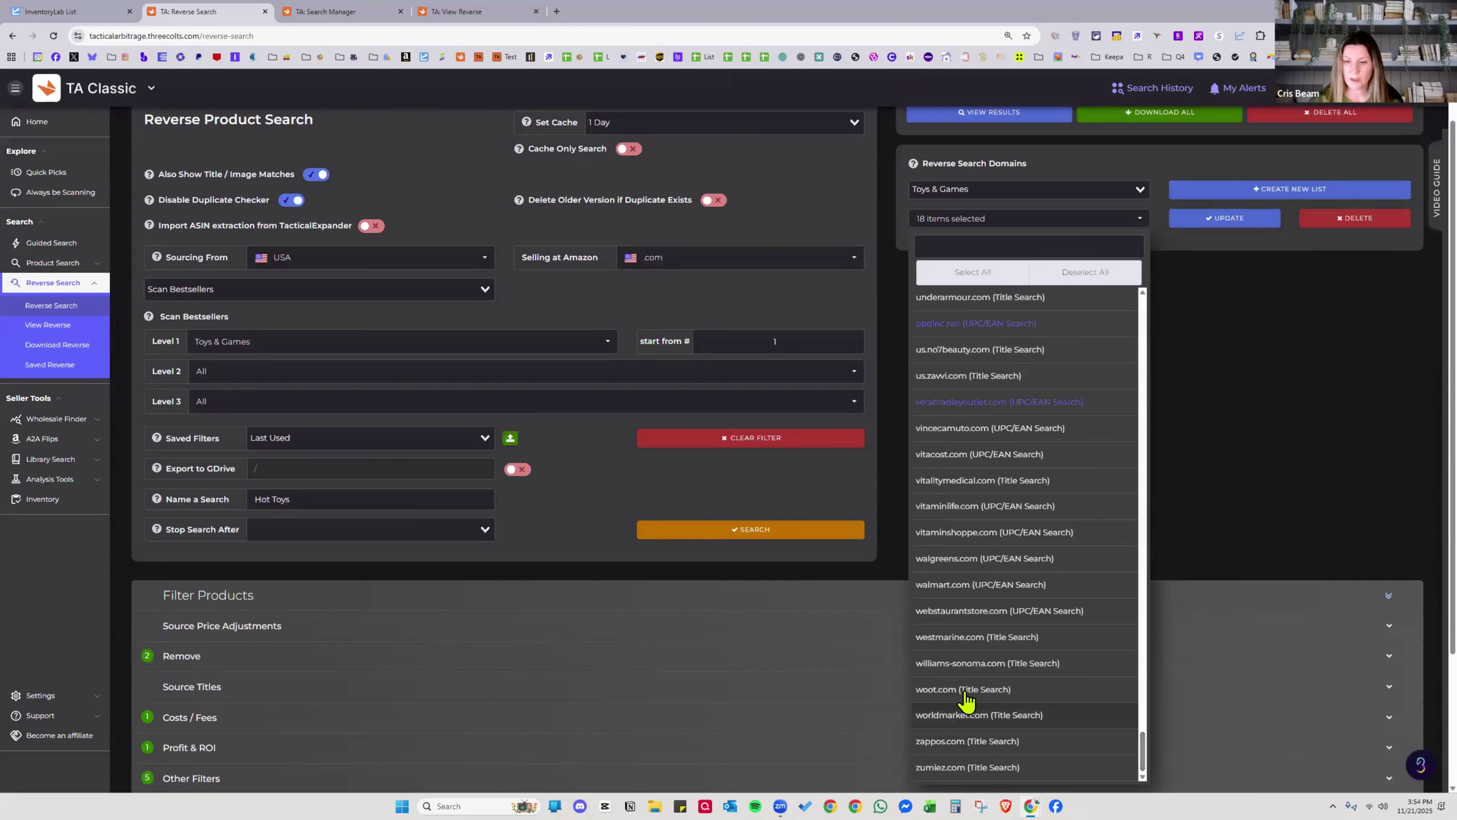
# Add walmart.com and walgreens.com to the Toys & Games domain list and save the updated list
pyautogui.click(961, 584)
pyautogui.scroll(1, 1004, 499)
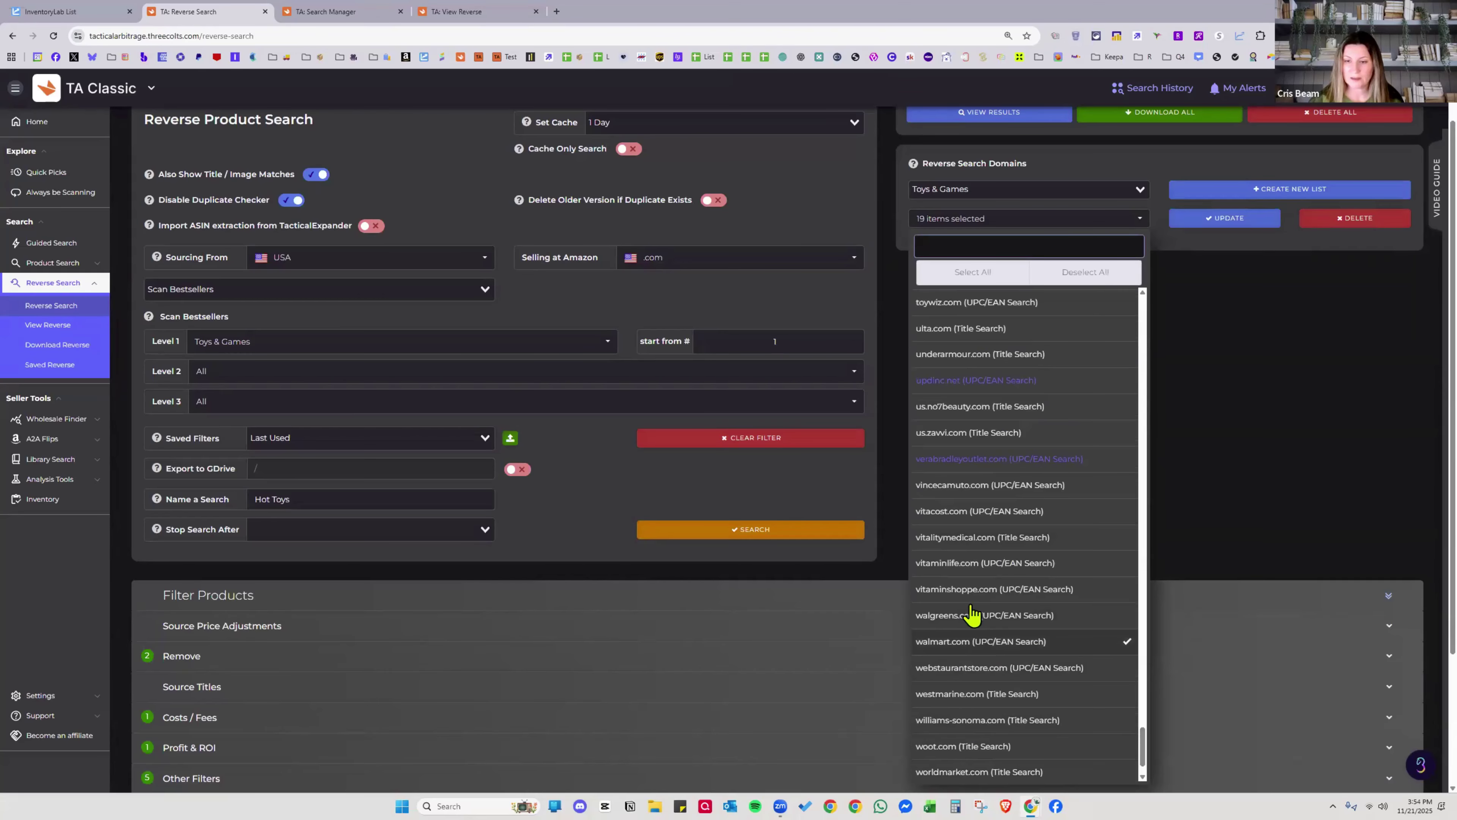
pyautogui.click(971, 614)
pyautogui.scroll(1, 972, 623)
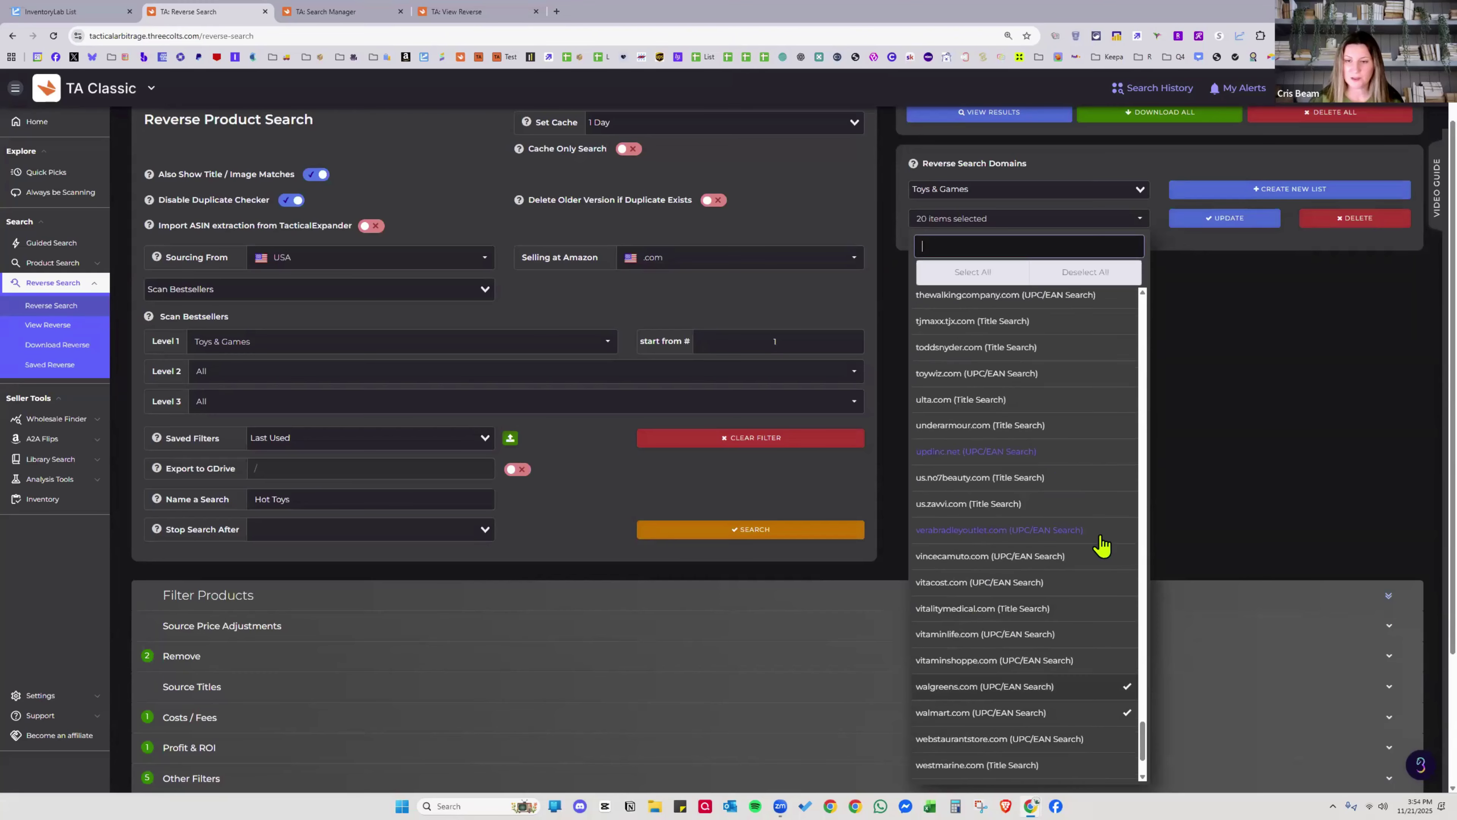
pyautogui.scroll(1, 1093, 548)
pyautogui.scroll(3, 1073, 554)
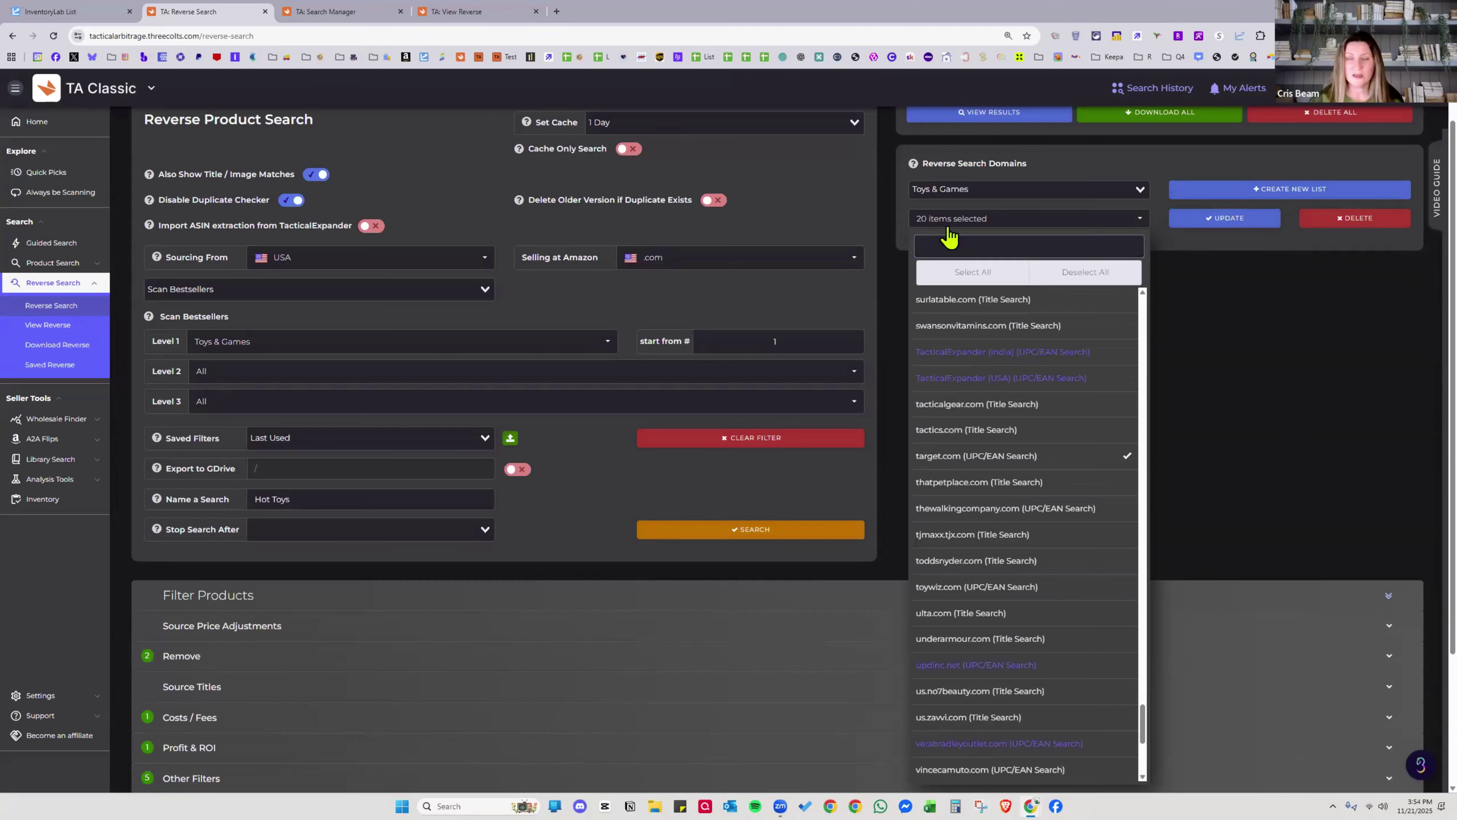
pyautogui.click(961, 222)
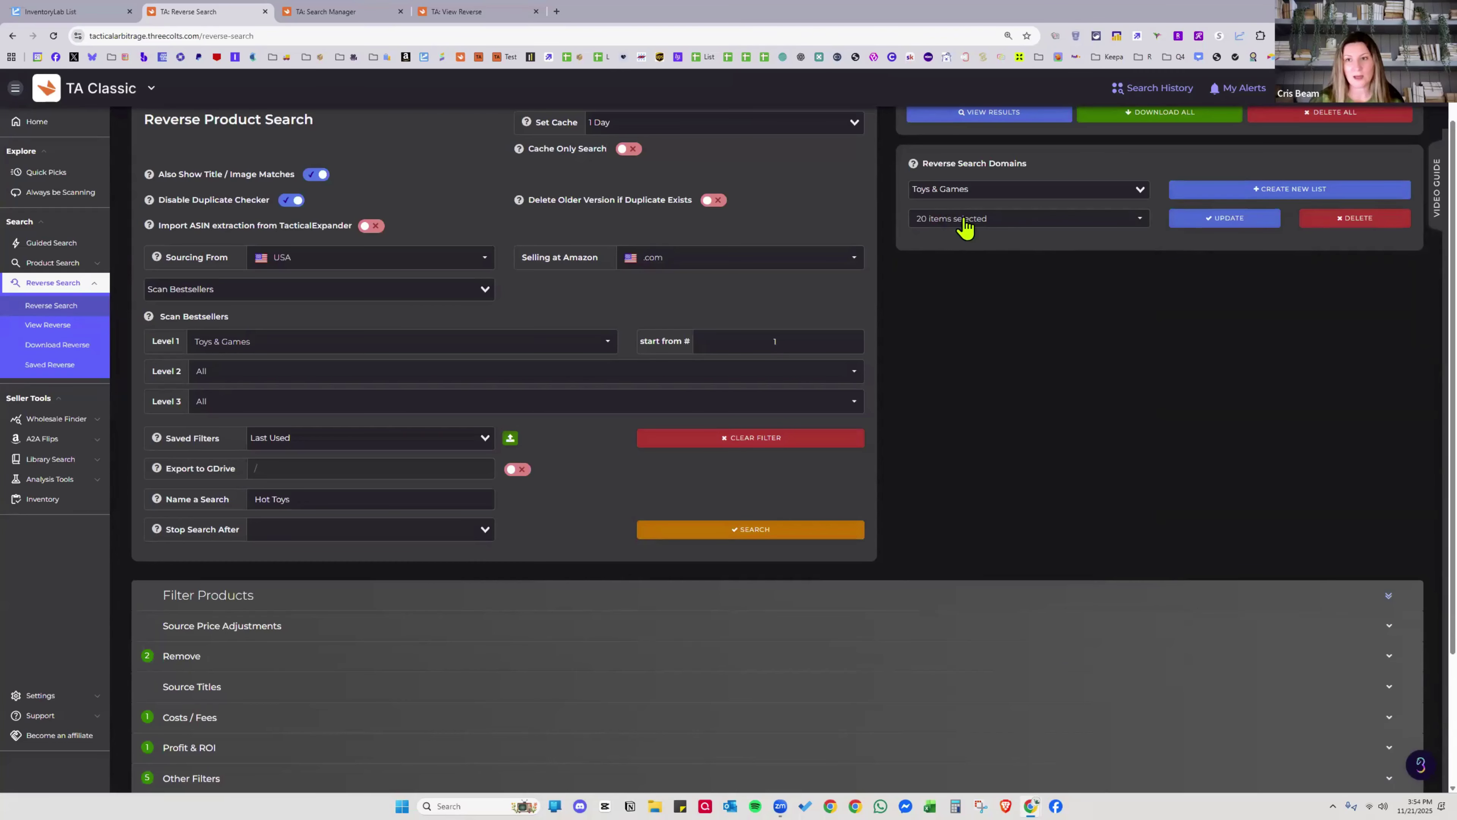
pyautogui.click(1213, 222)
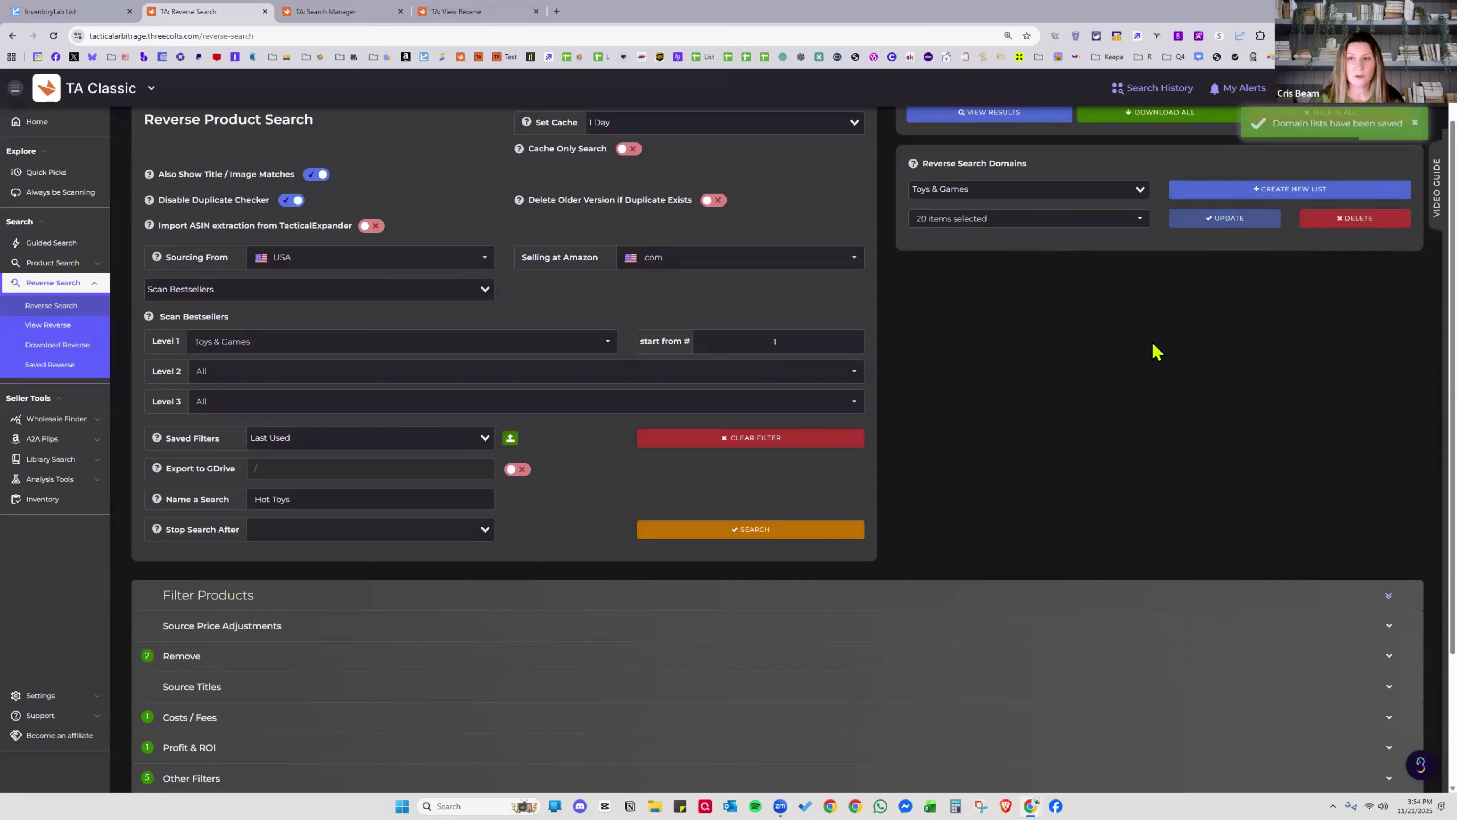
# Add creations.mattel.com to the Toys & Games domain list and save the list again
pyautogui.click(960, 219)
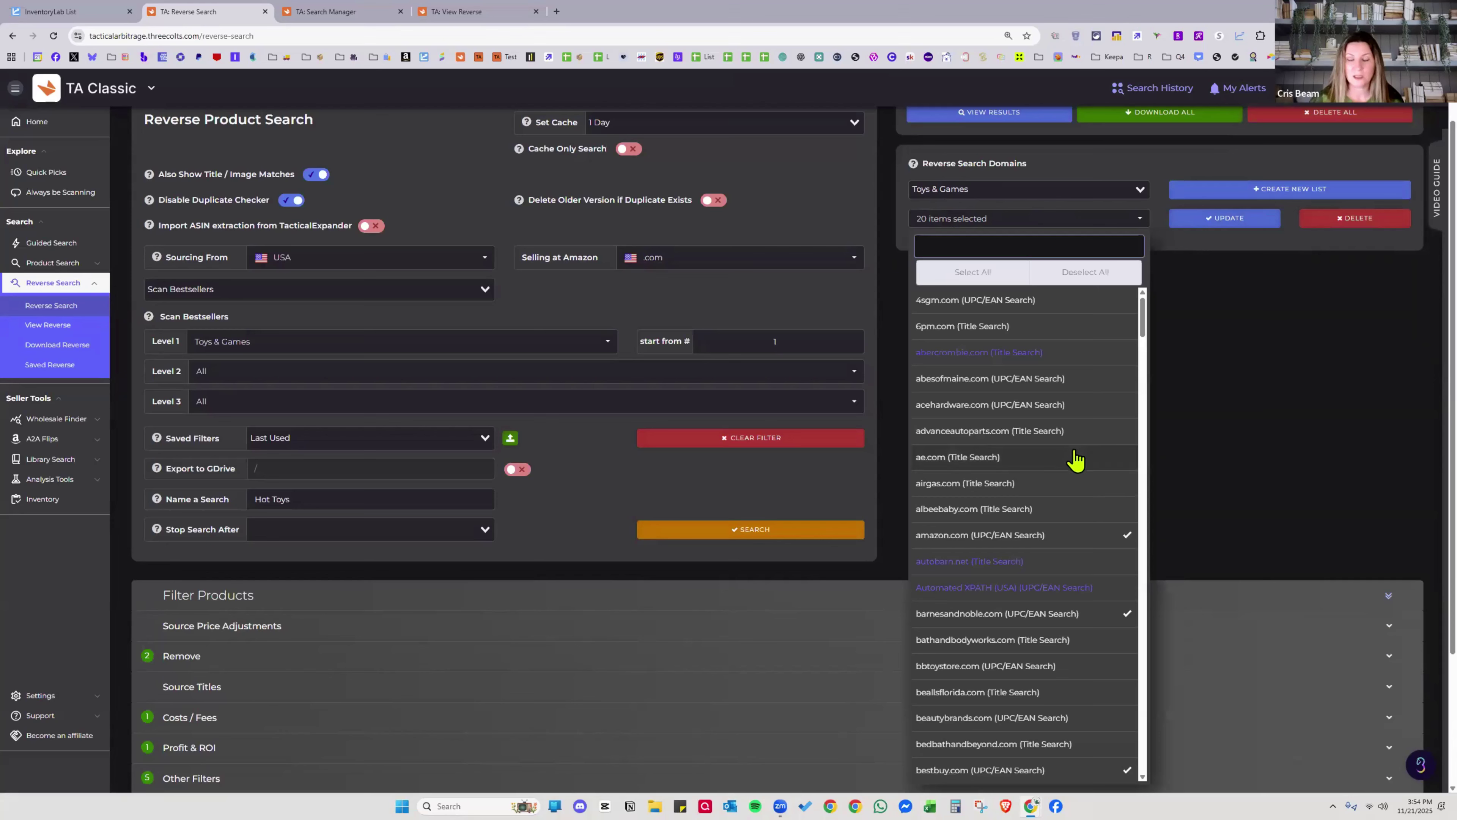
pyautogui.scroll(-2, 1074, 459)
pyautogui.scroll(-8, 1076, 560)
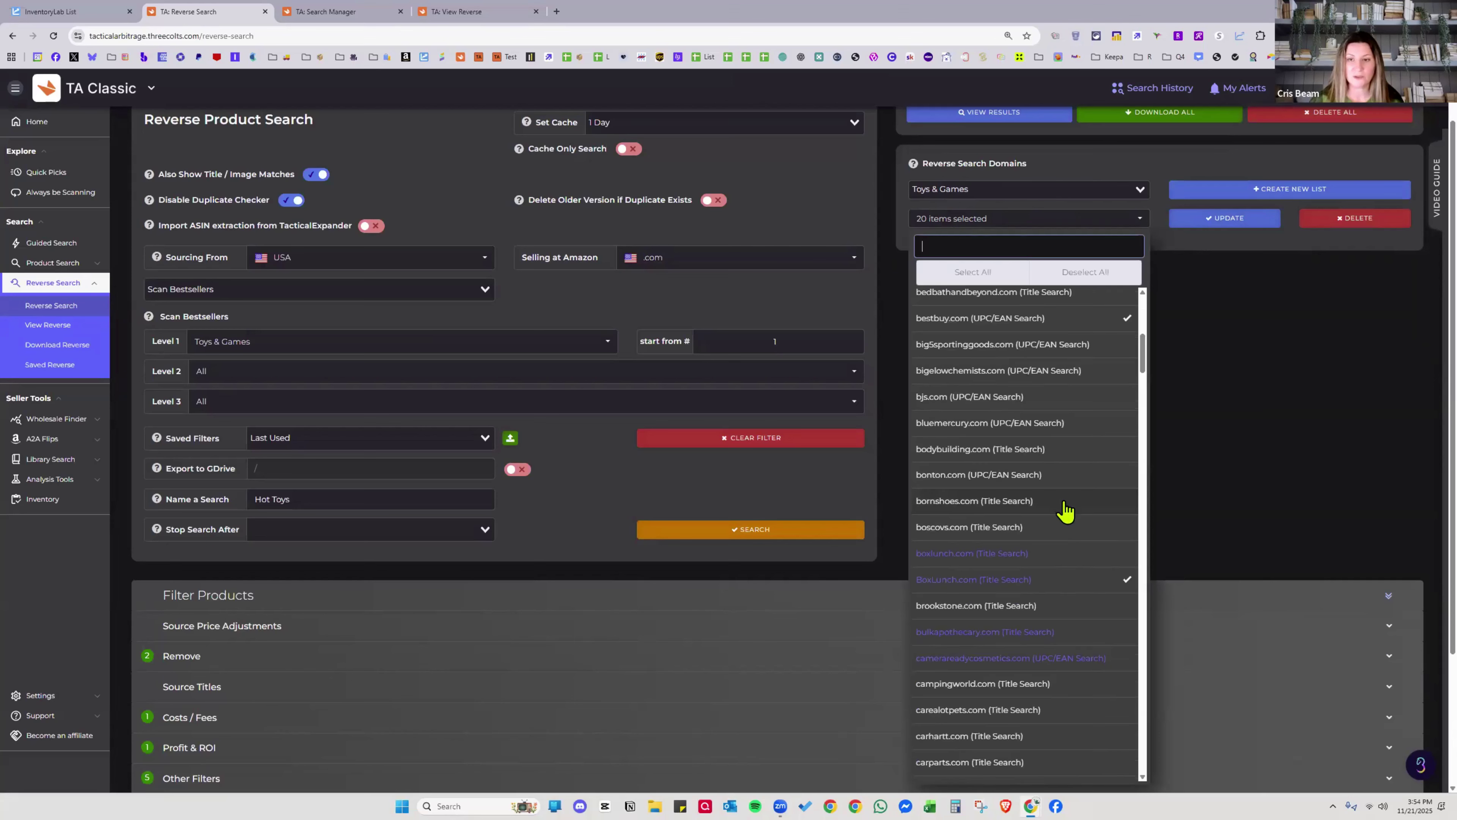
pyautogui.scroll(-7, 1015, 488)
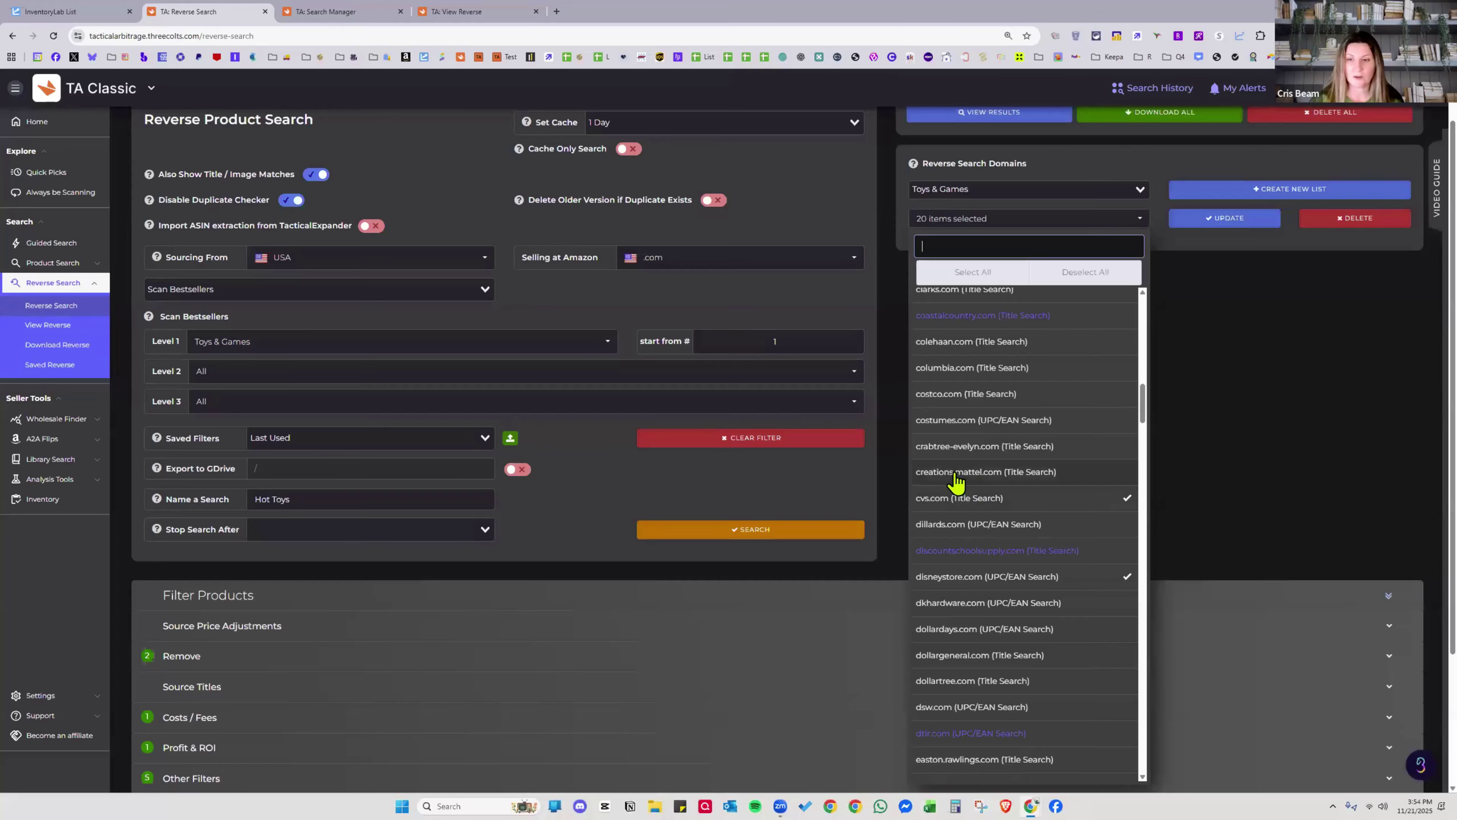
pyautogui.click(955, 477)
pyautogui.click(1165, 255)
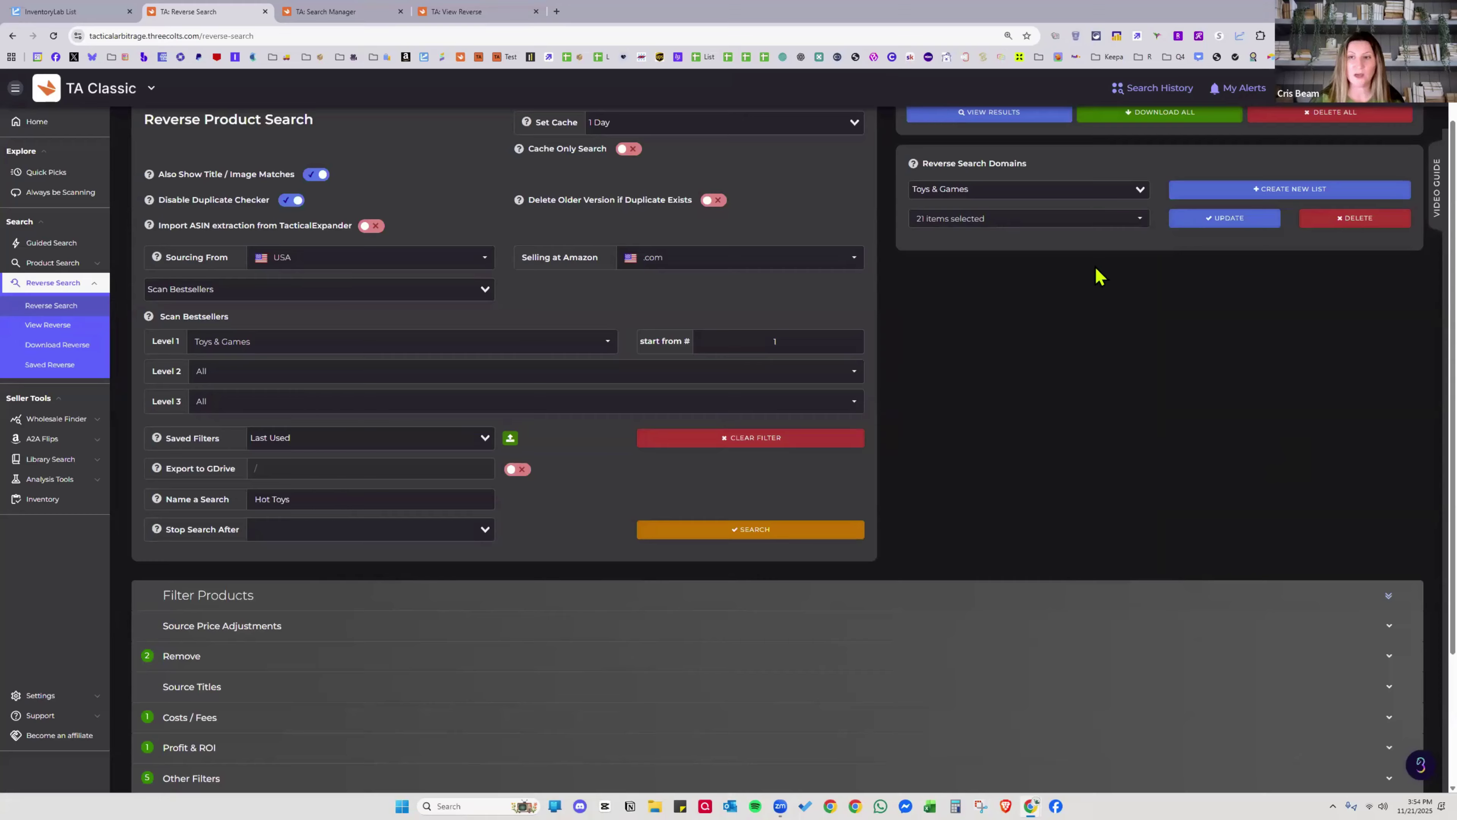
pyautogui.click(1224, 224)
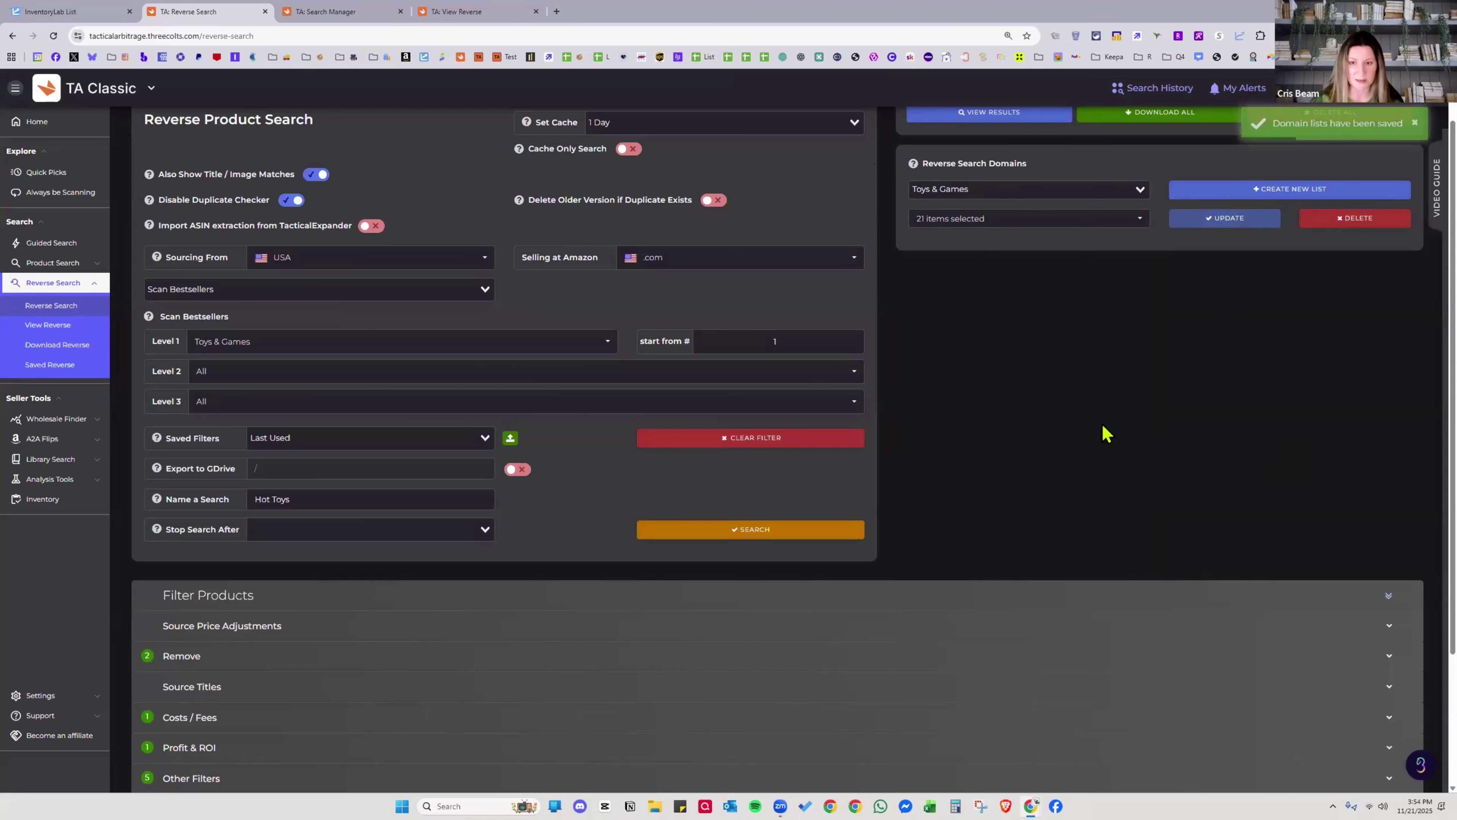
# Expand the source price adjustments filter, switch the adjustments to set discounts and bring up the Set Discounts dialog
pyautogui.scroll(-1, 472, 459)
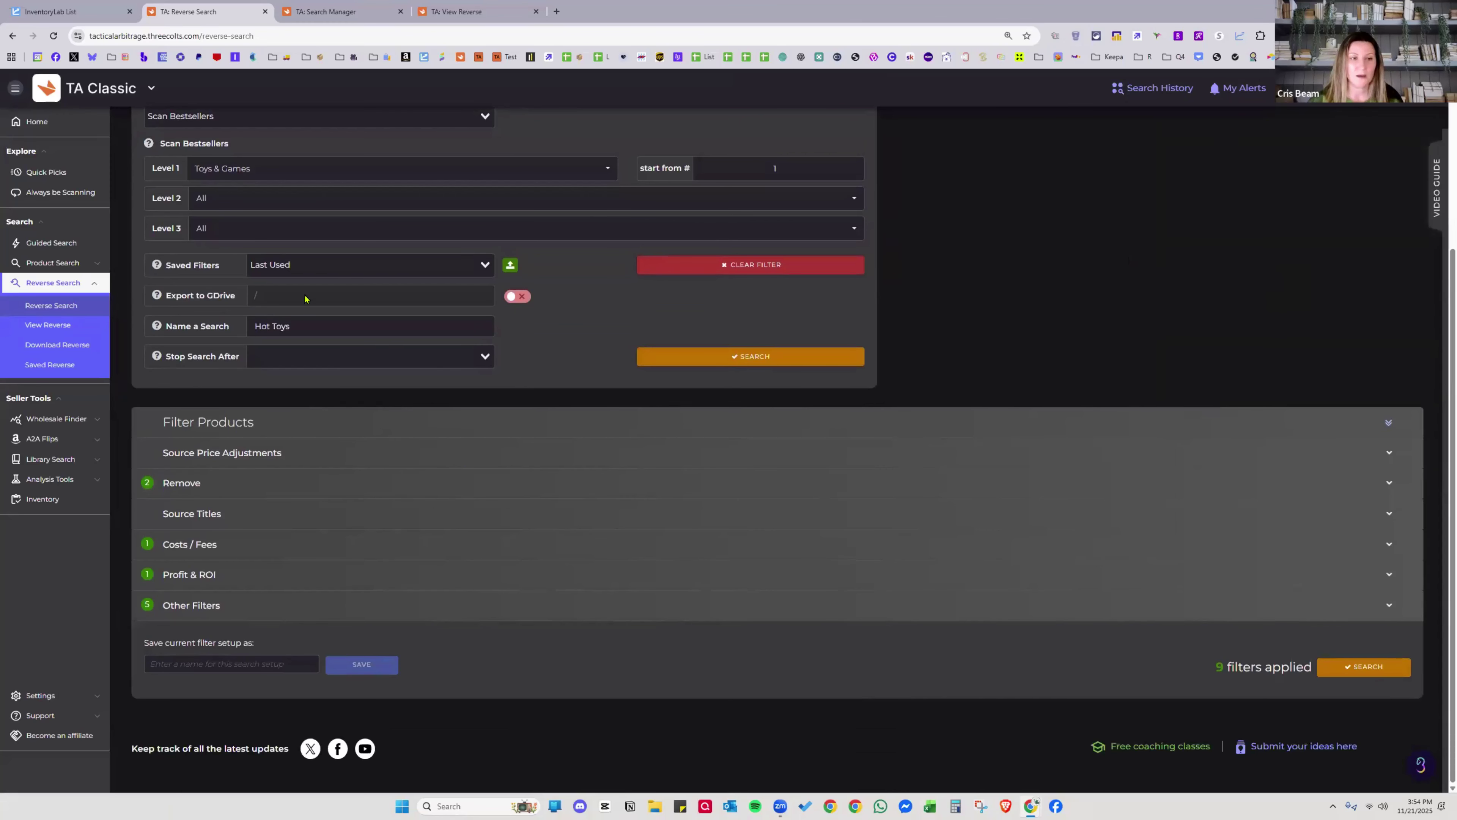
pyautogui.scroll(2, 326, 439)
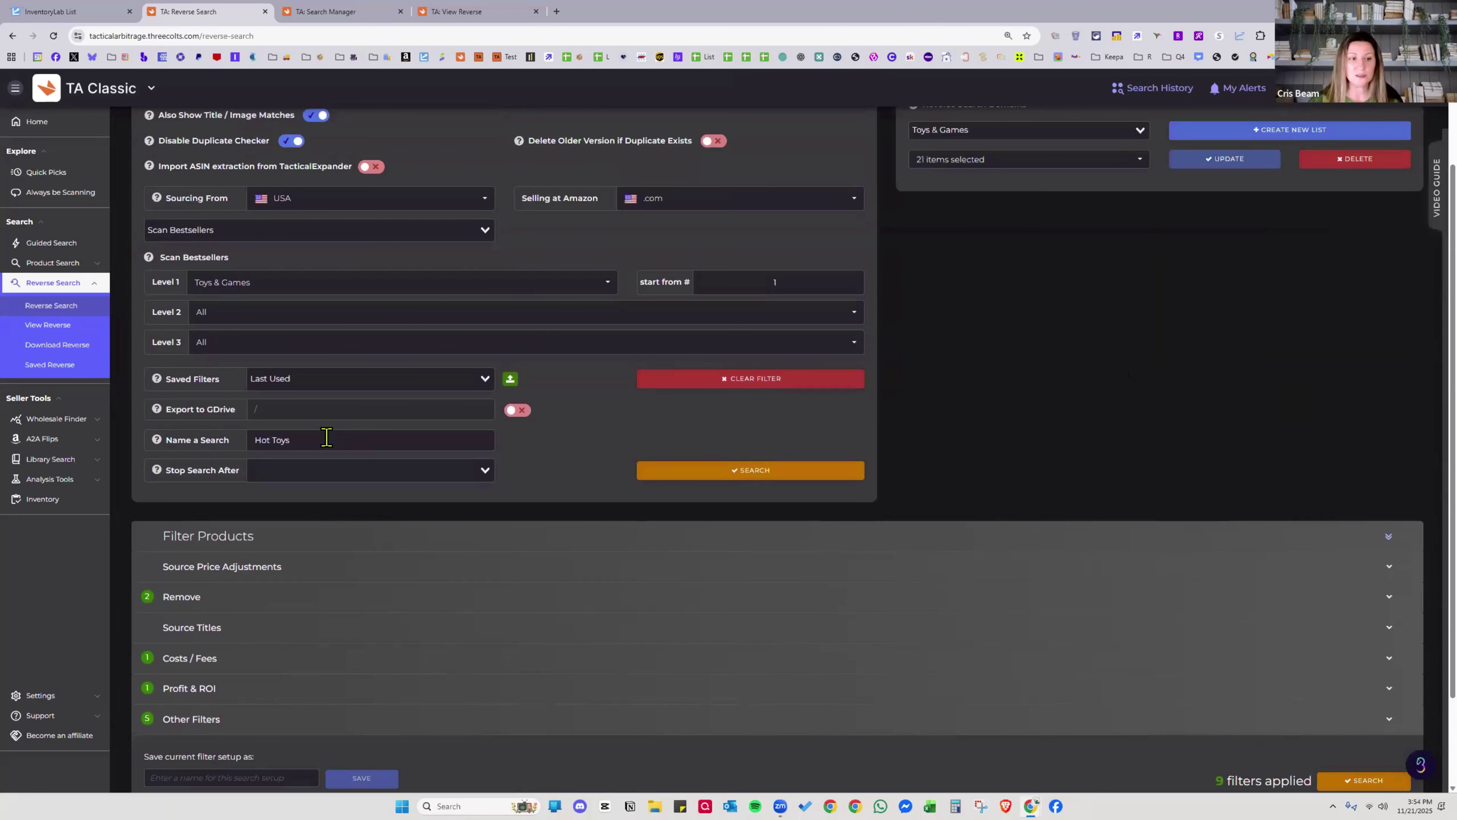
pyautogui.scroll(-2, 327, 439)
pyautogui.click(278, 454)
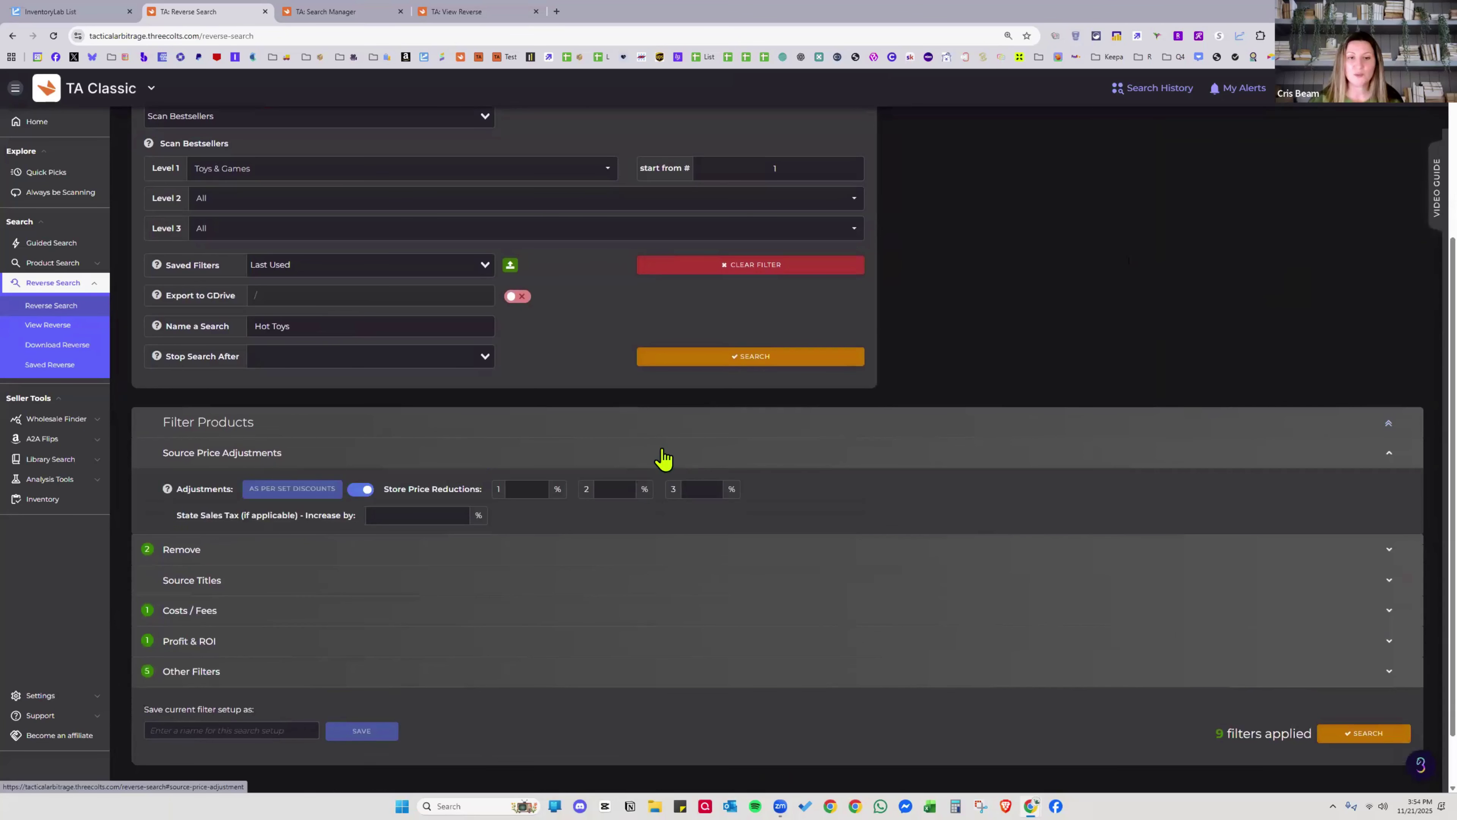
pyautogui.scroll(3, 1067, 520)
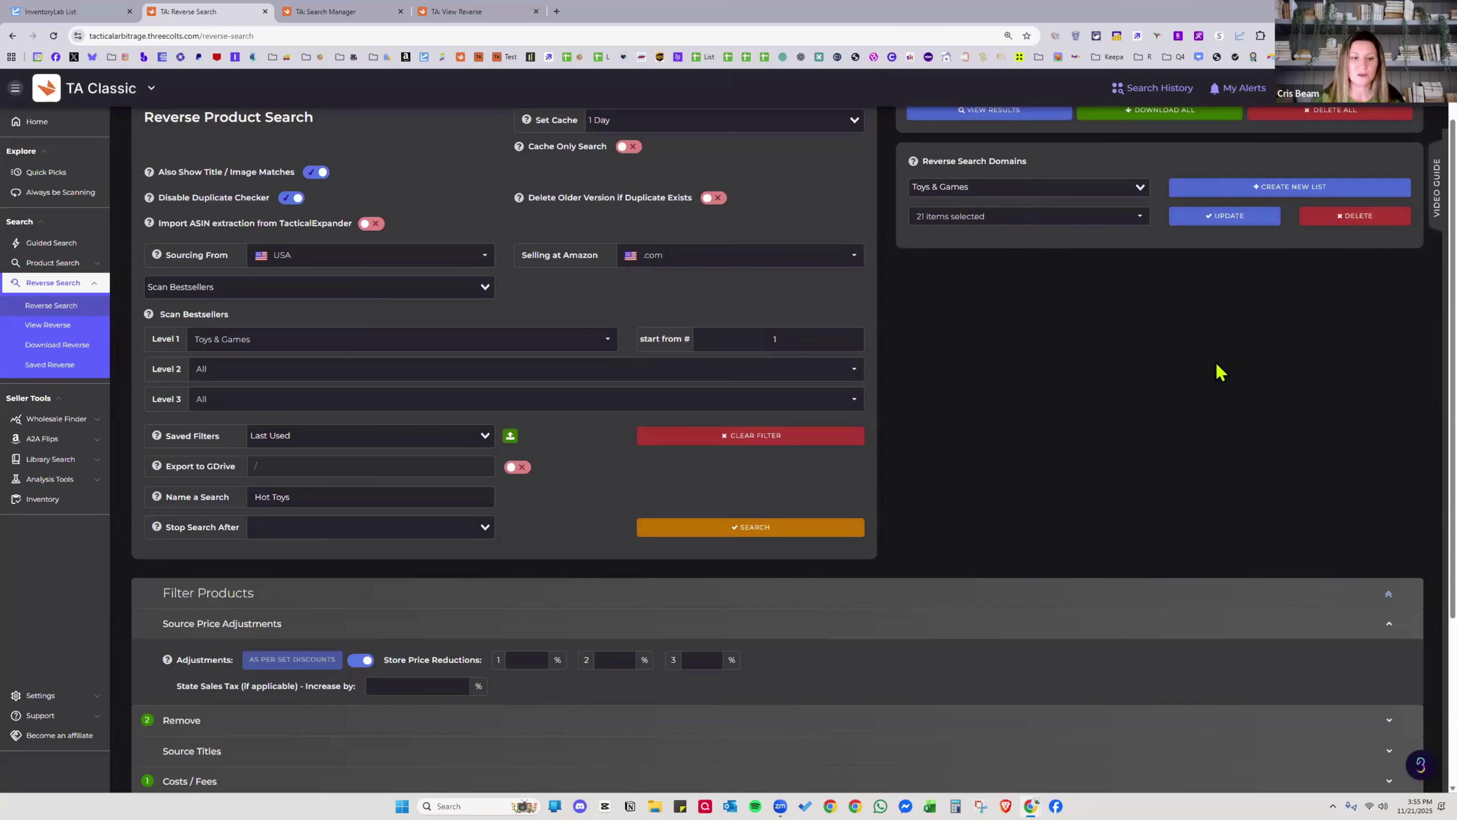
pyautogui.scroll(-2, 221, 500)
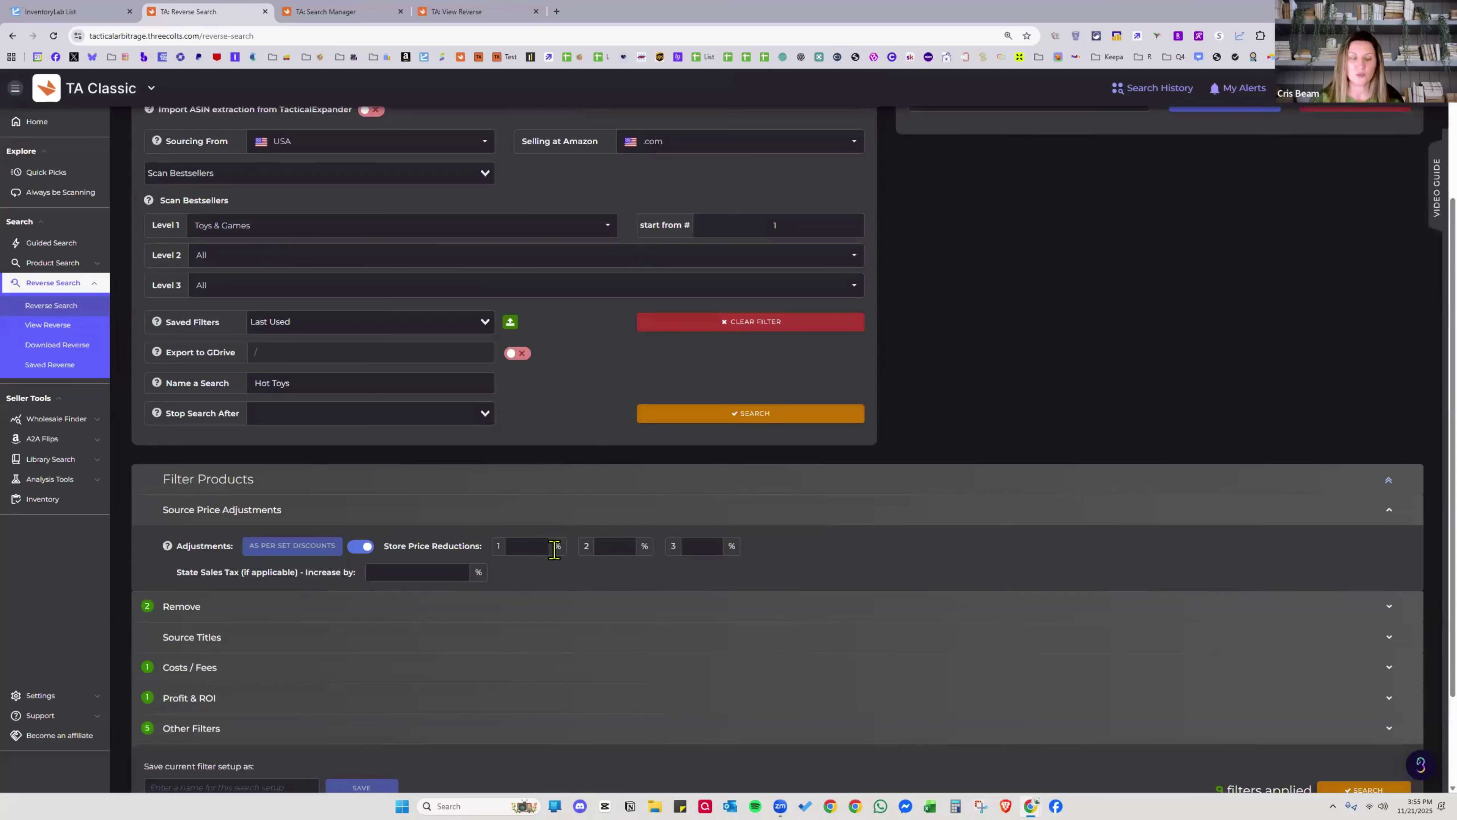
pyautogui.click(360, 546)
pyautogui.click(358, 546)
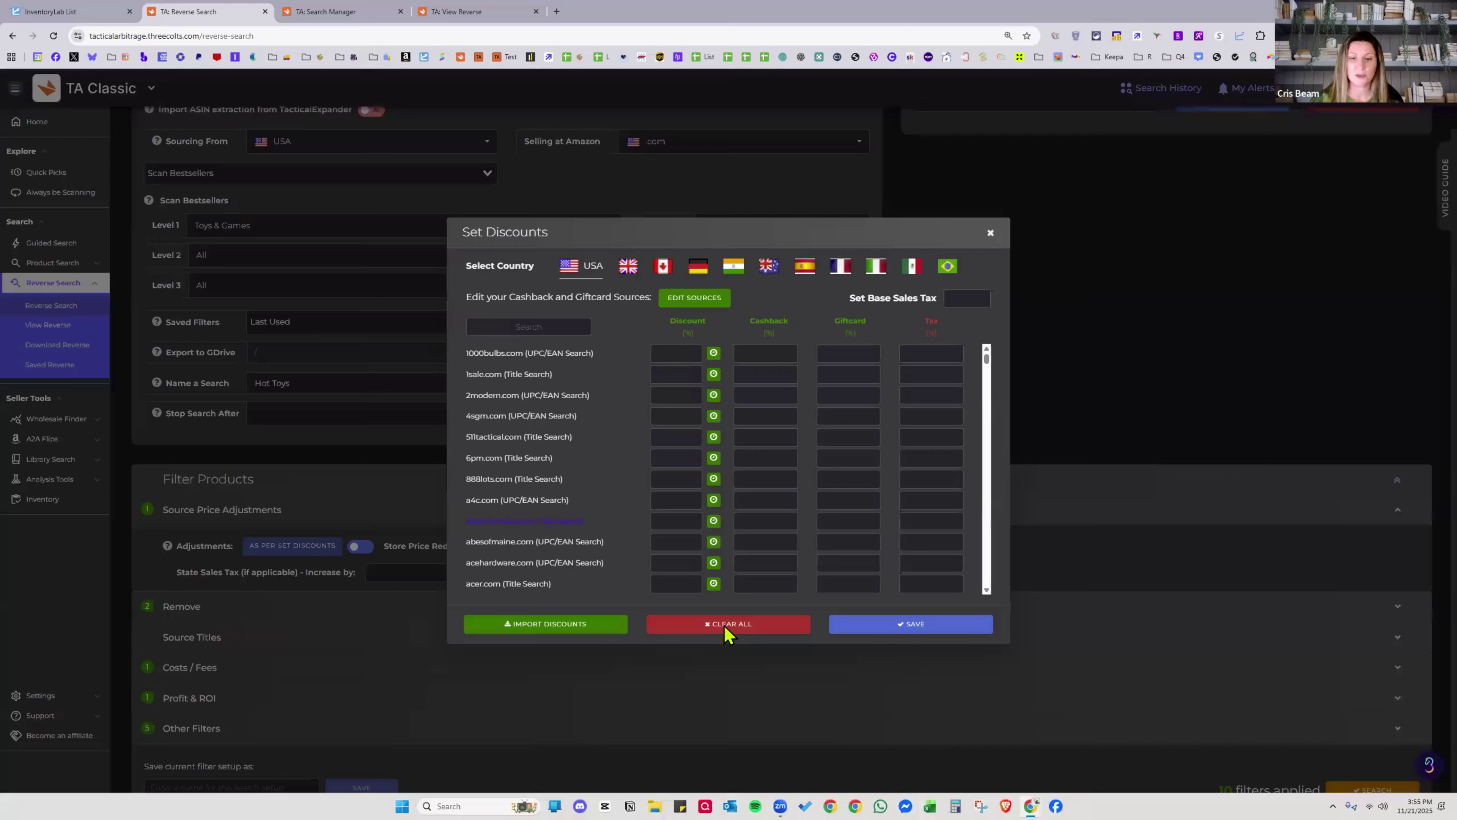
# Clear all existing domain discounts for the USA and confirm the clearing
pyautogui.click(724, 628)
pyautogui.click(729, 480)
pyautogui.scroll(-1, 693, 471)
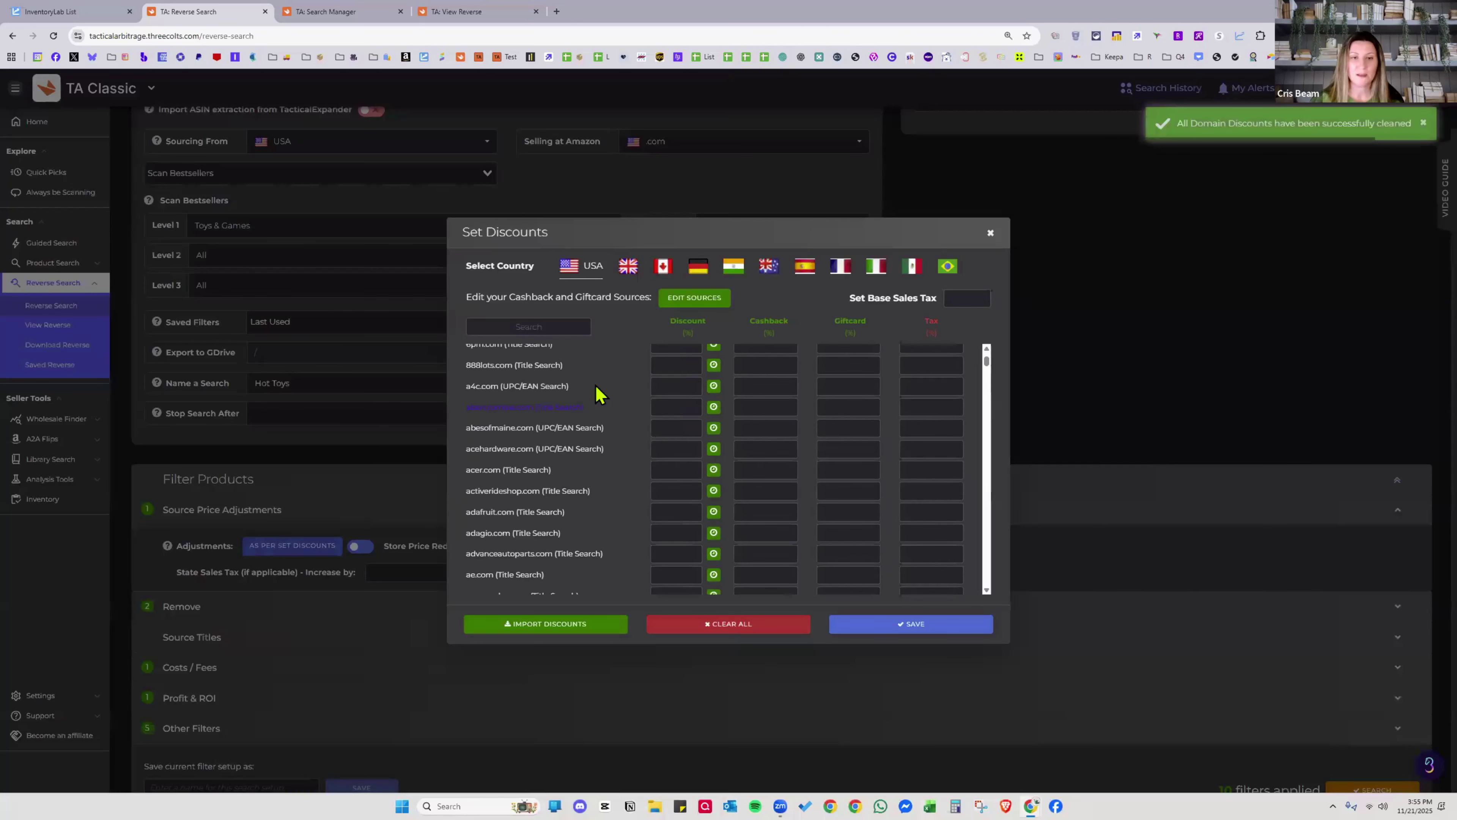
# Find target.com by filtering the stores for "tar" and set its discount to 10%
pyautogui.click(560, 326)
pyautogui.write('tar')
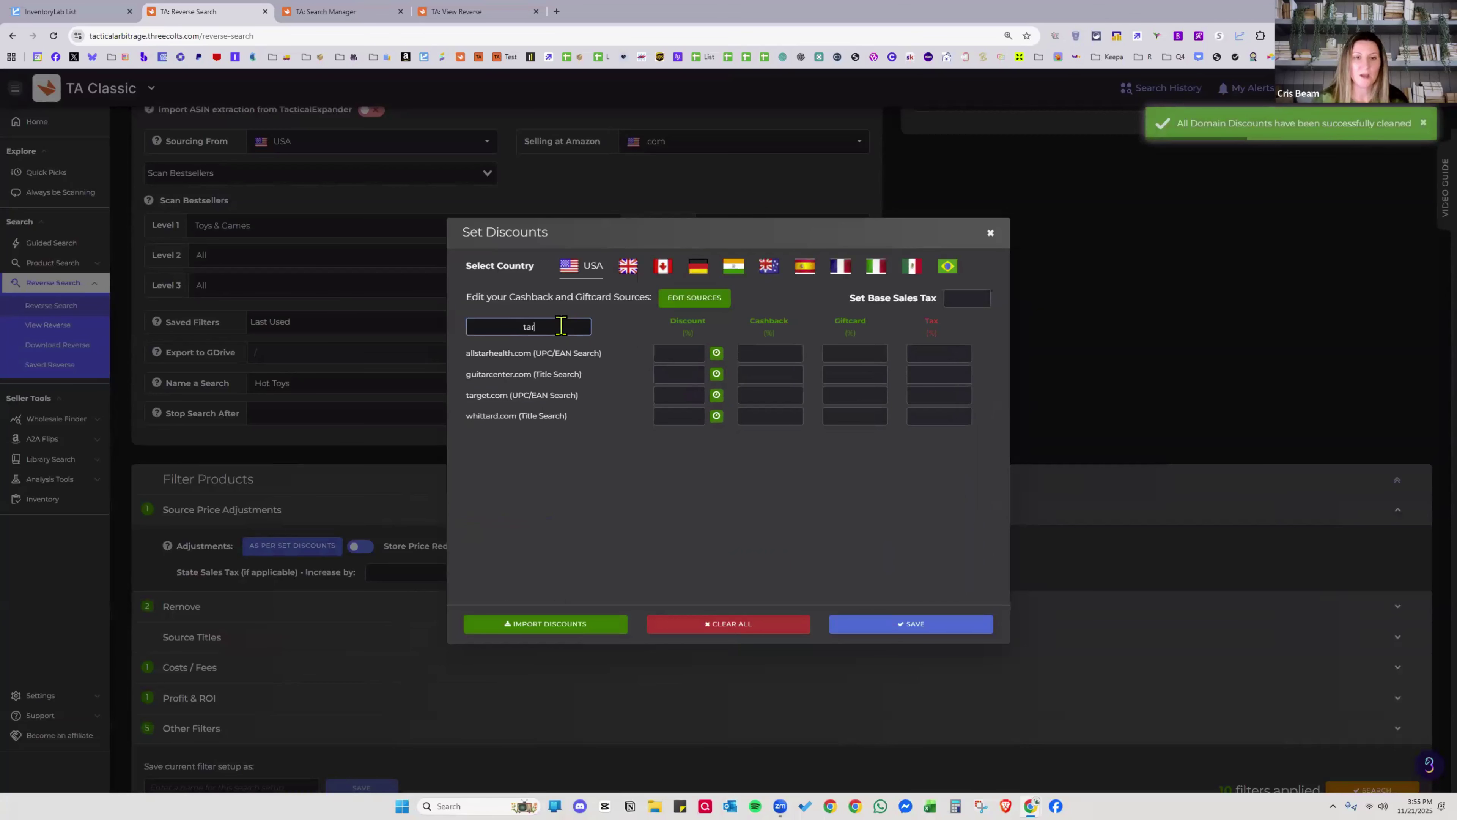
pyautogui.click(679, 395)
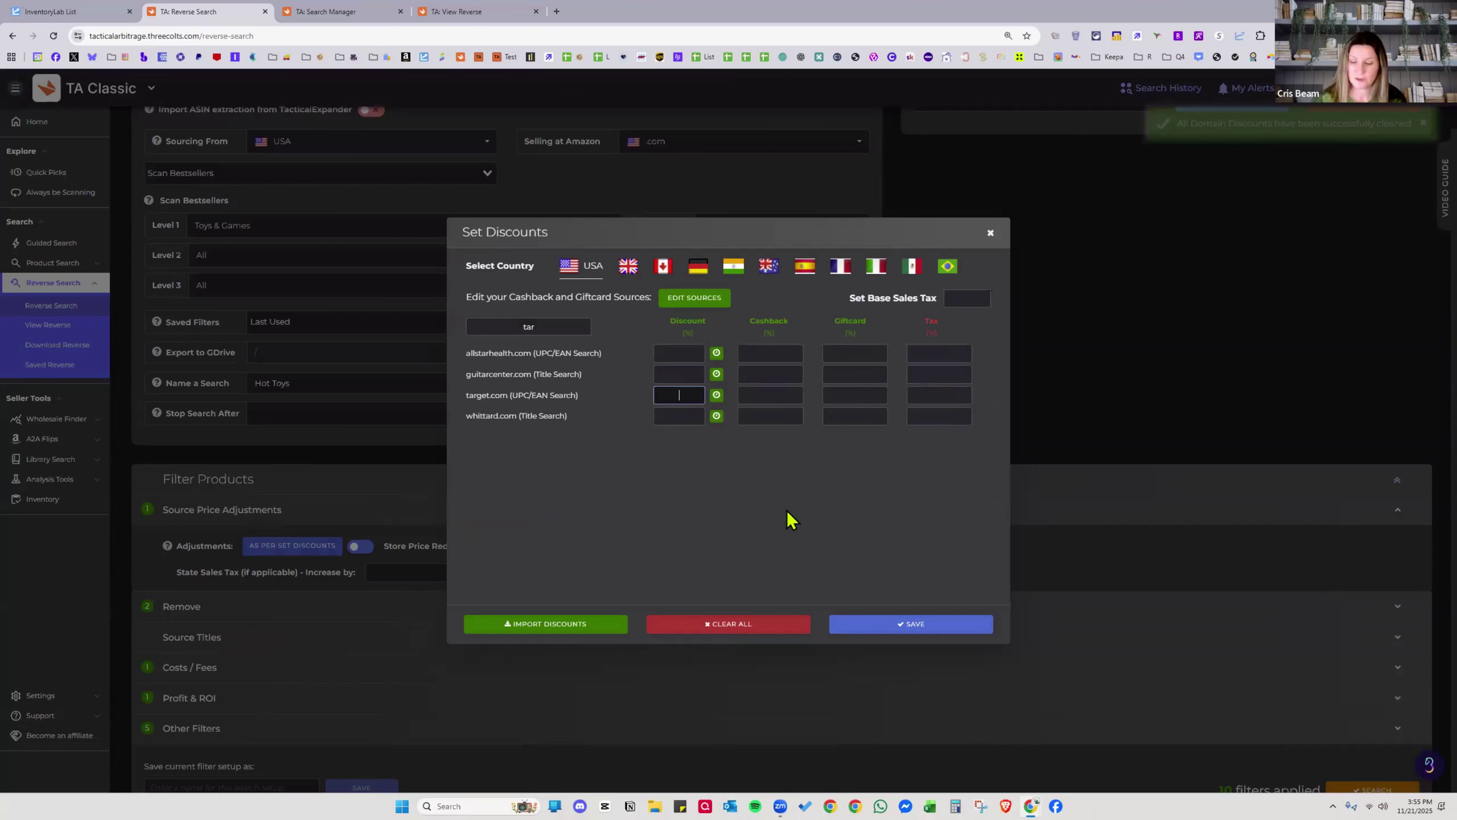
pyautogui.write('10')
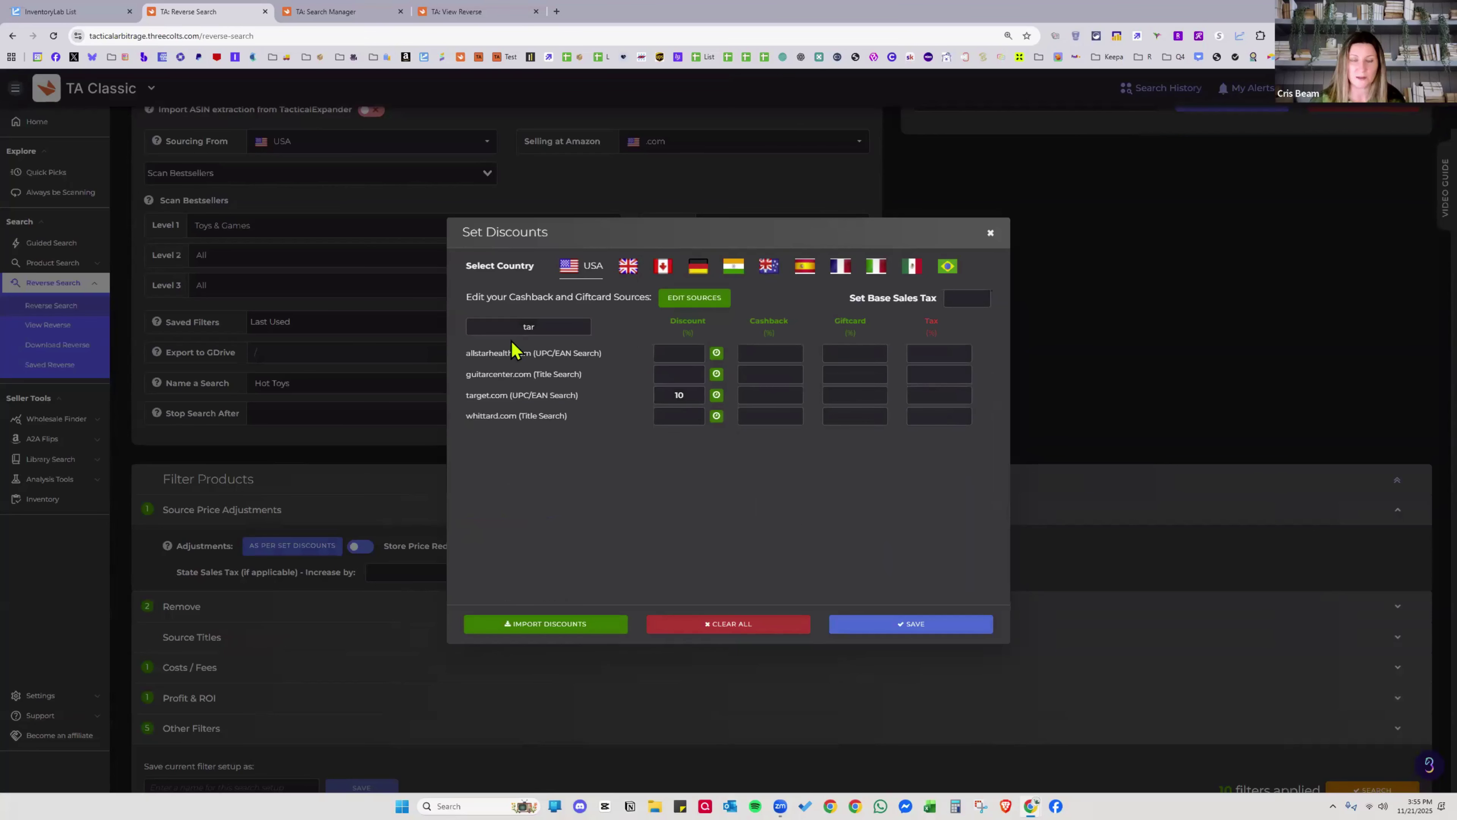
# Filter the discount stores for "kohl" and set the kohls.com discount to 20%
pyautogui.click(518, 326)
pyautogui.press('BackSpace')
pyautogui.press('BackSpace')
pyautogui.press('BackSpace')
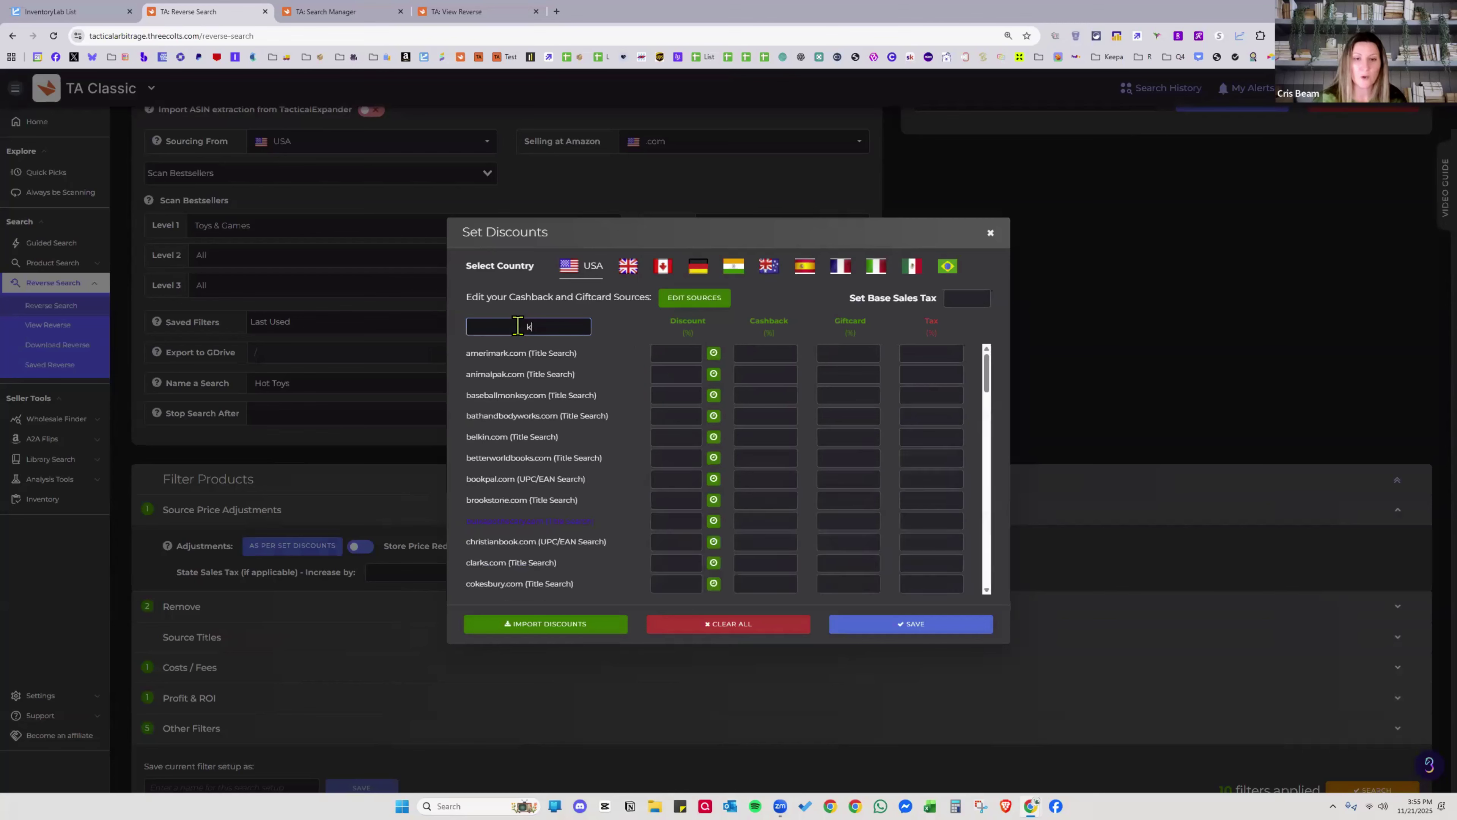
pyautogui.write('kohl')
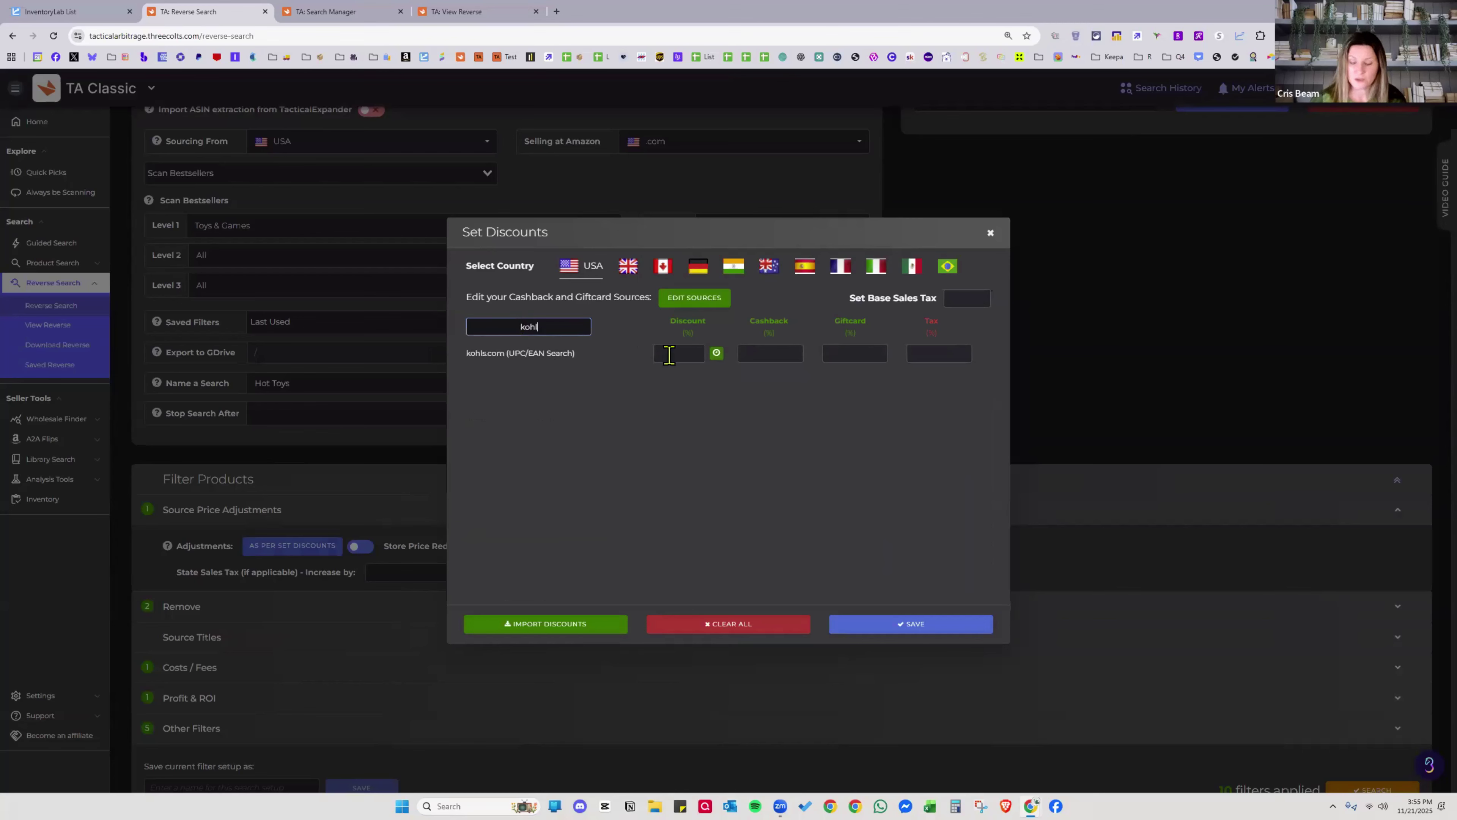
pyautogui.click(669, 355)
pyautogui.write('20')
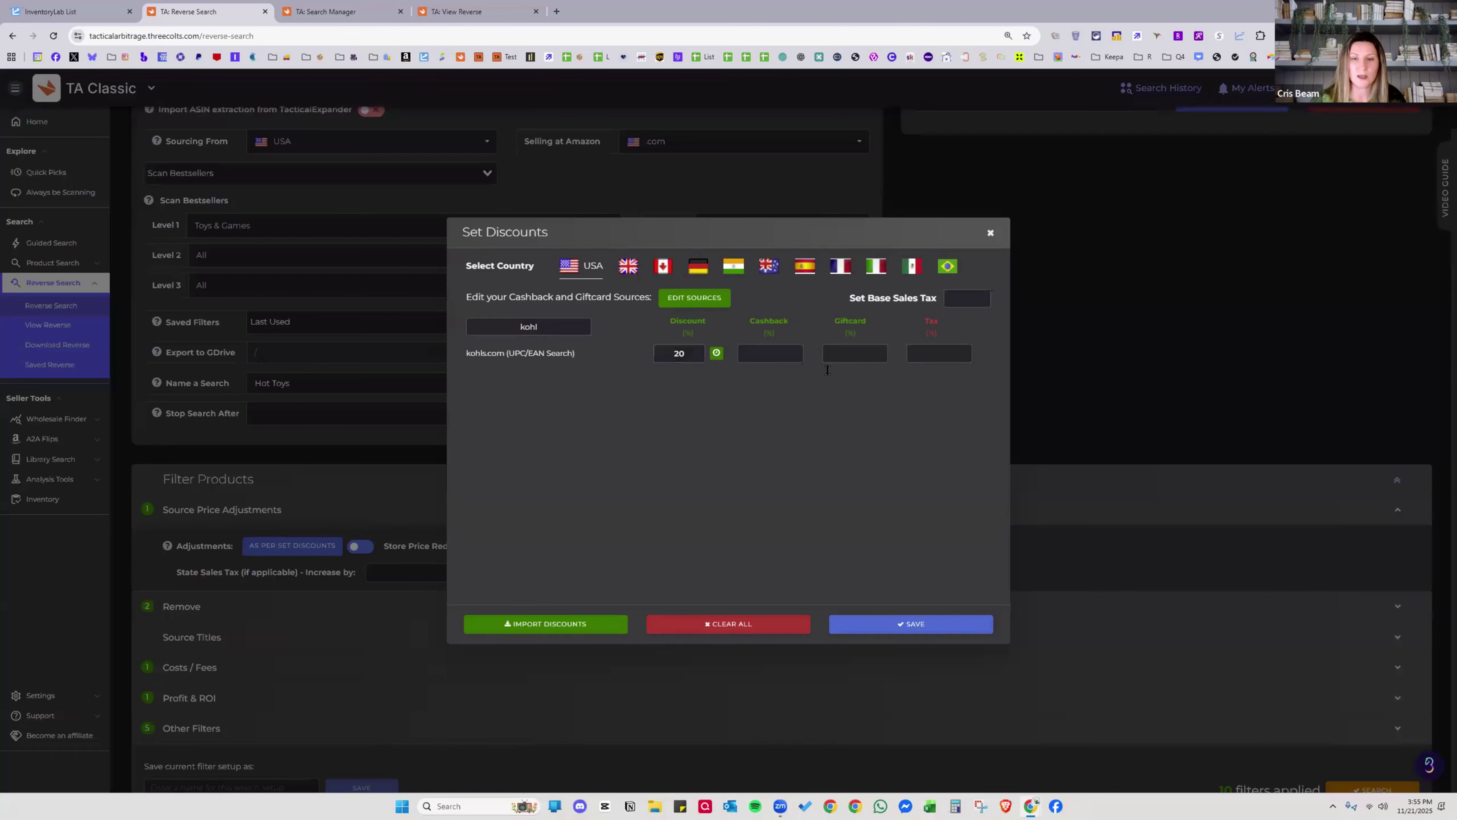
pyautogui.click(827, 367)
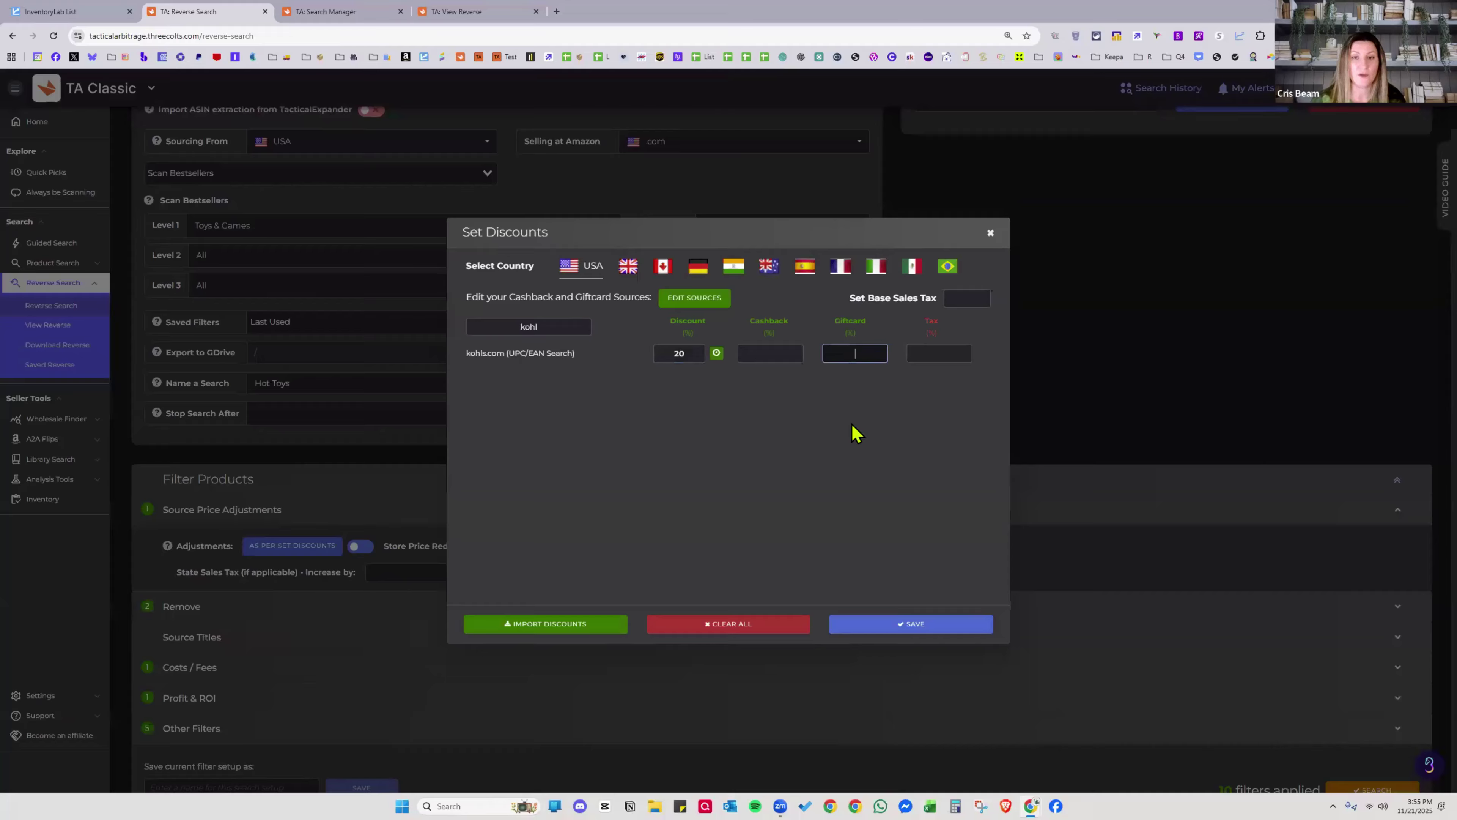
# Filter the stores for "mac" and give macys.com a 15% discount and a 4% gift card rate
pyautogui.click(526, 326)
pyautogui.hotkey('ctrl', 'a')
pyautogui.press('BackSpace')
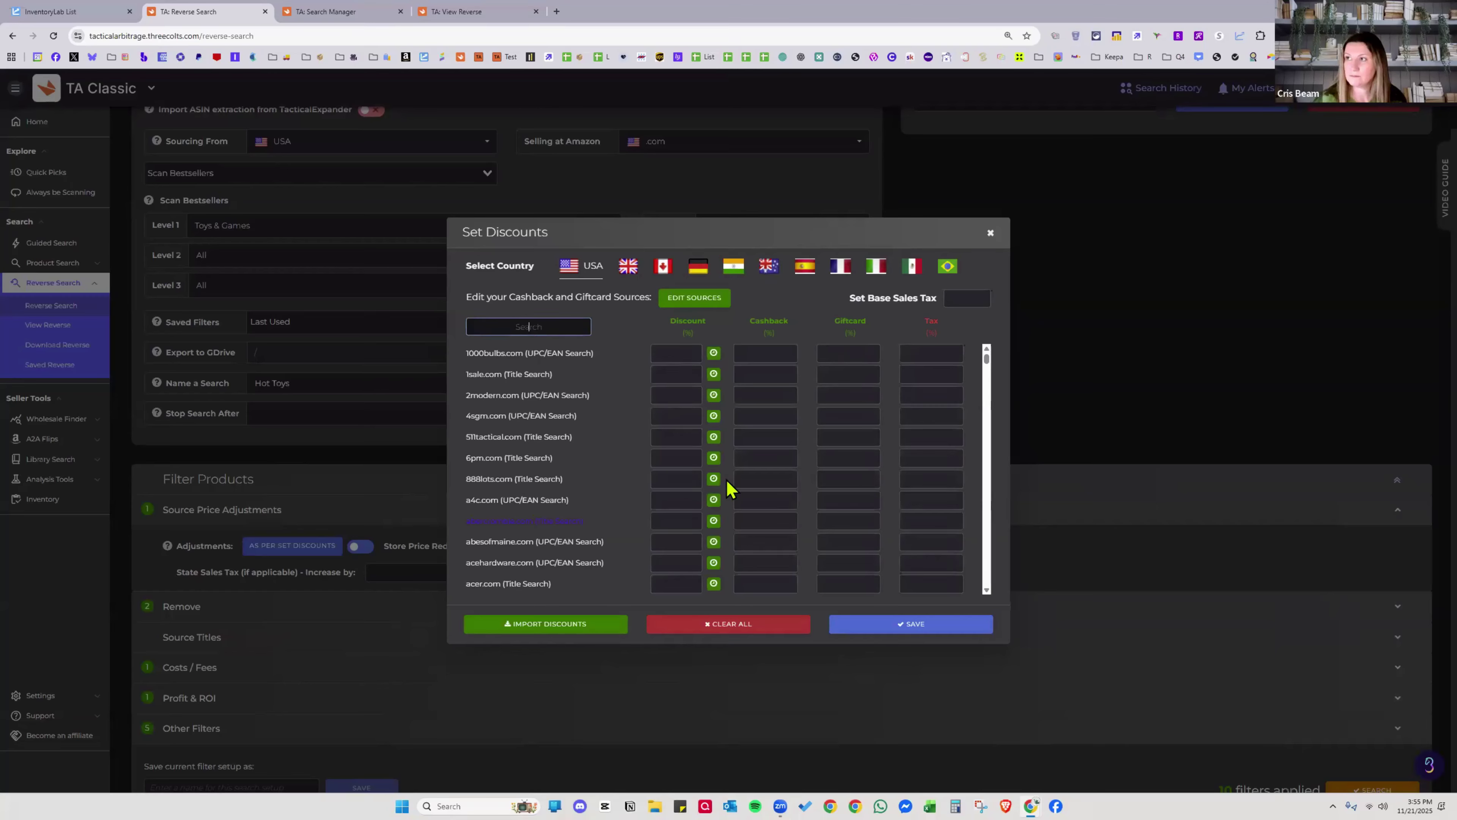
pyautogui.write('mac')
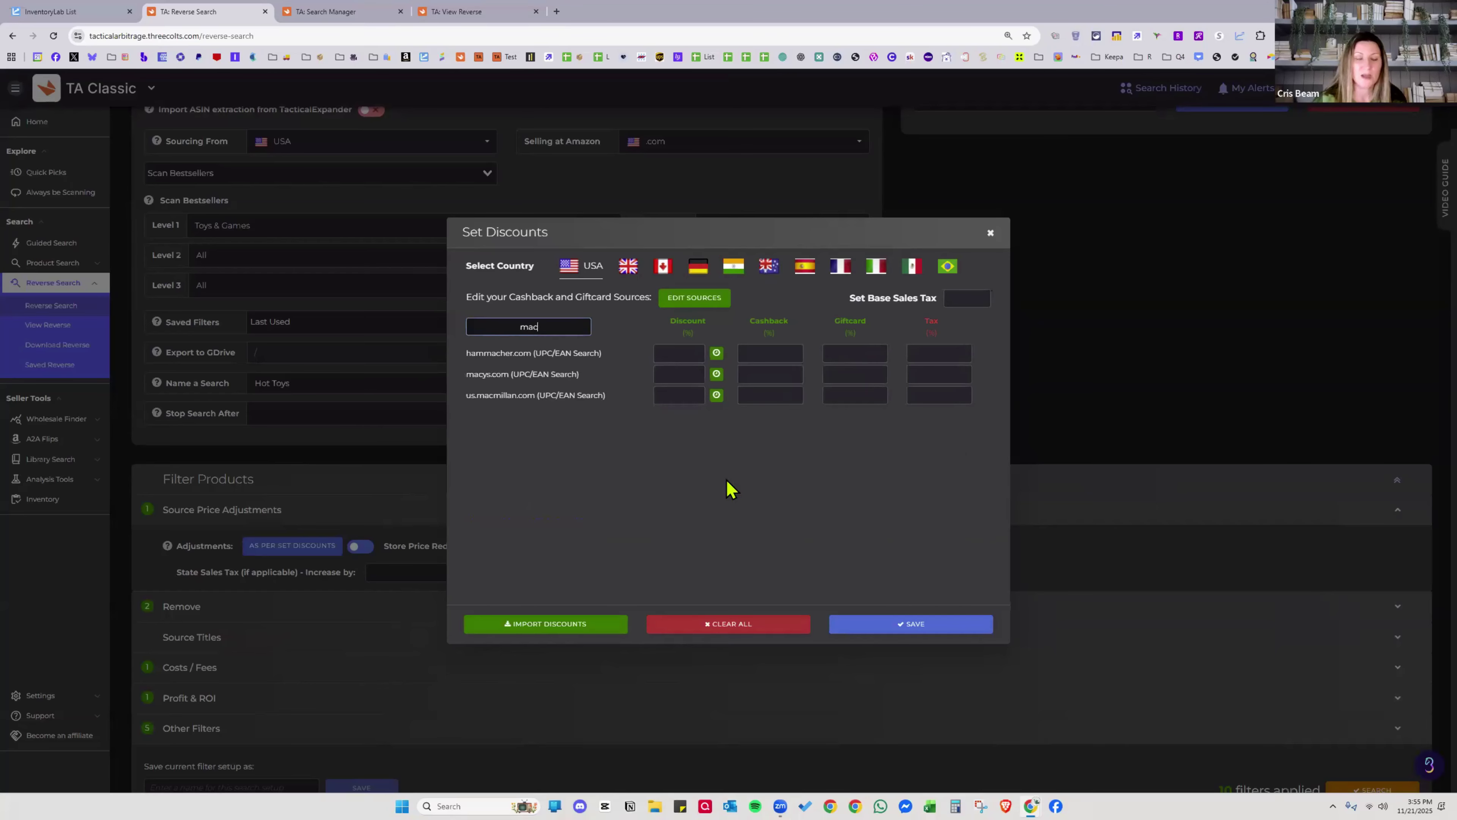
pyautogui.click(676, 376)
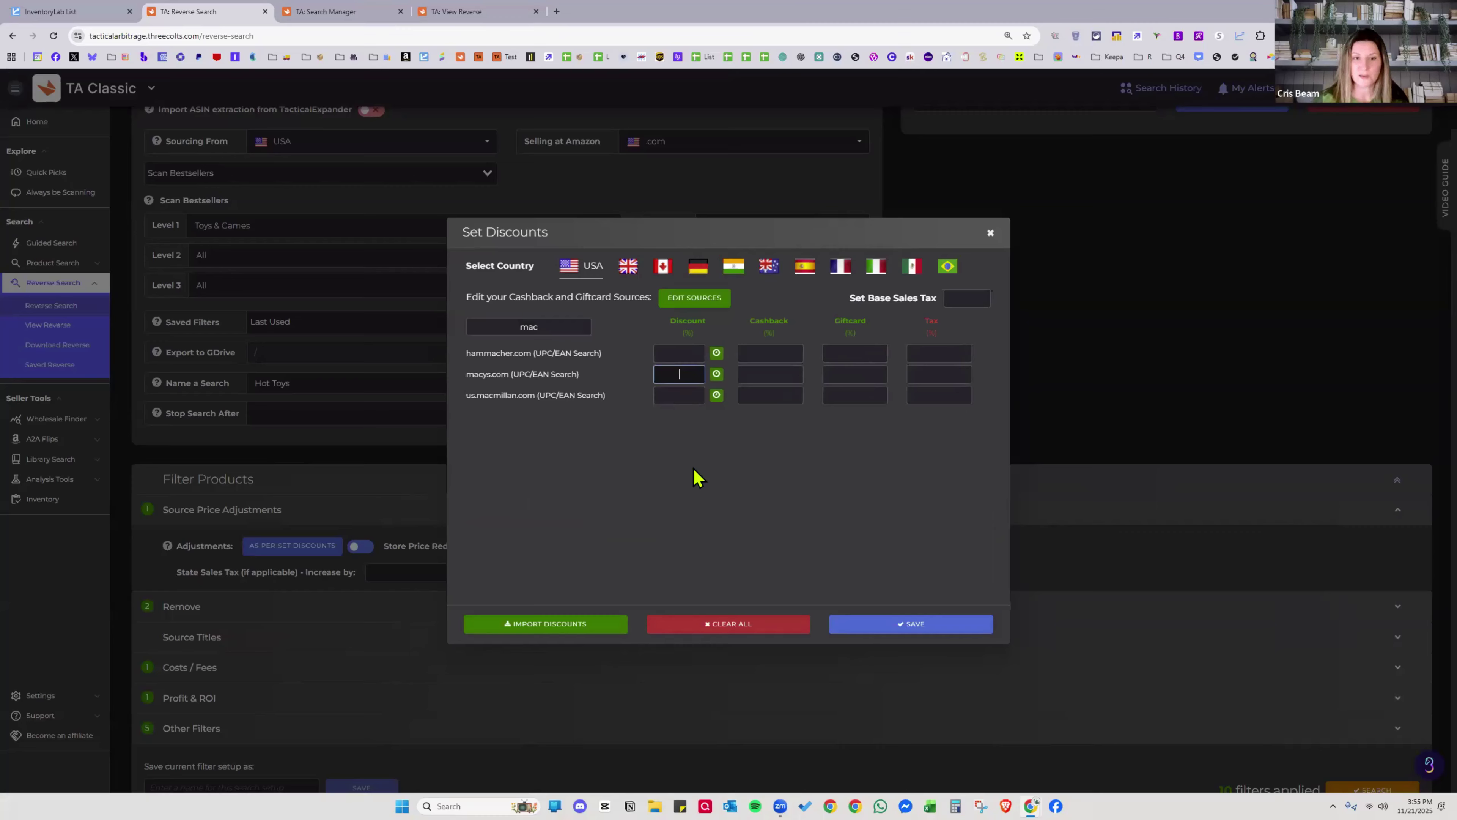
pyautogui.write('15')
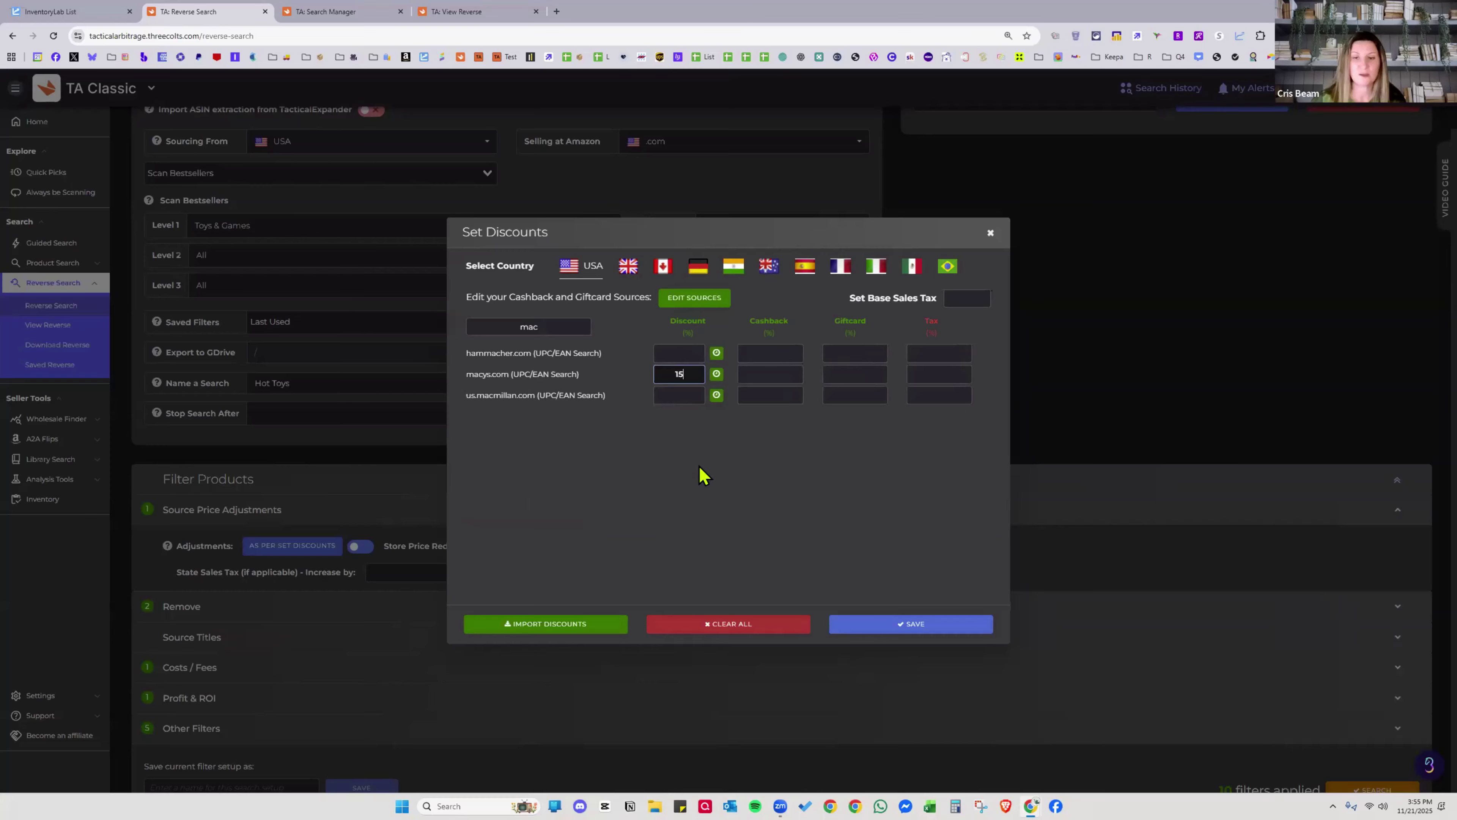
pyautogui.click(755, 457)
pyautogui.click(853, 374)
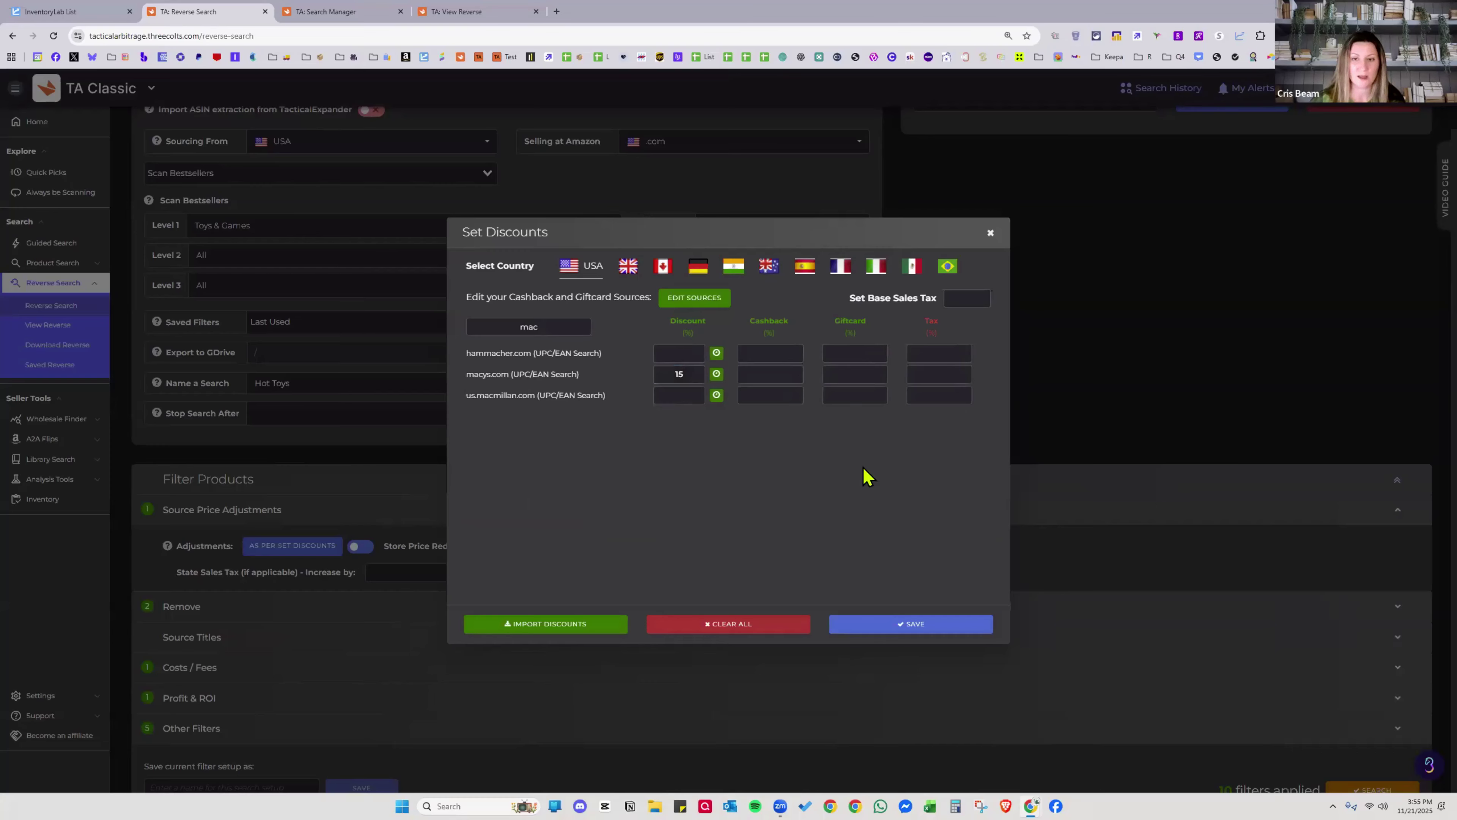
pyautogui.write('4')
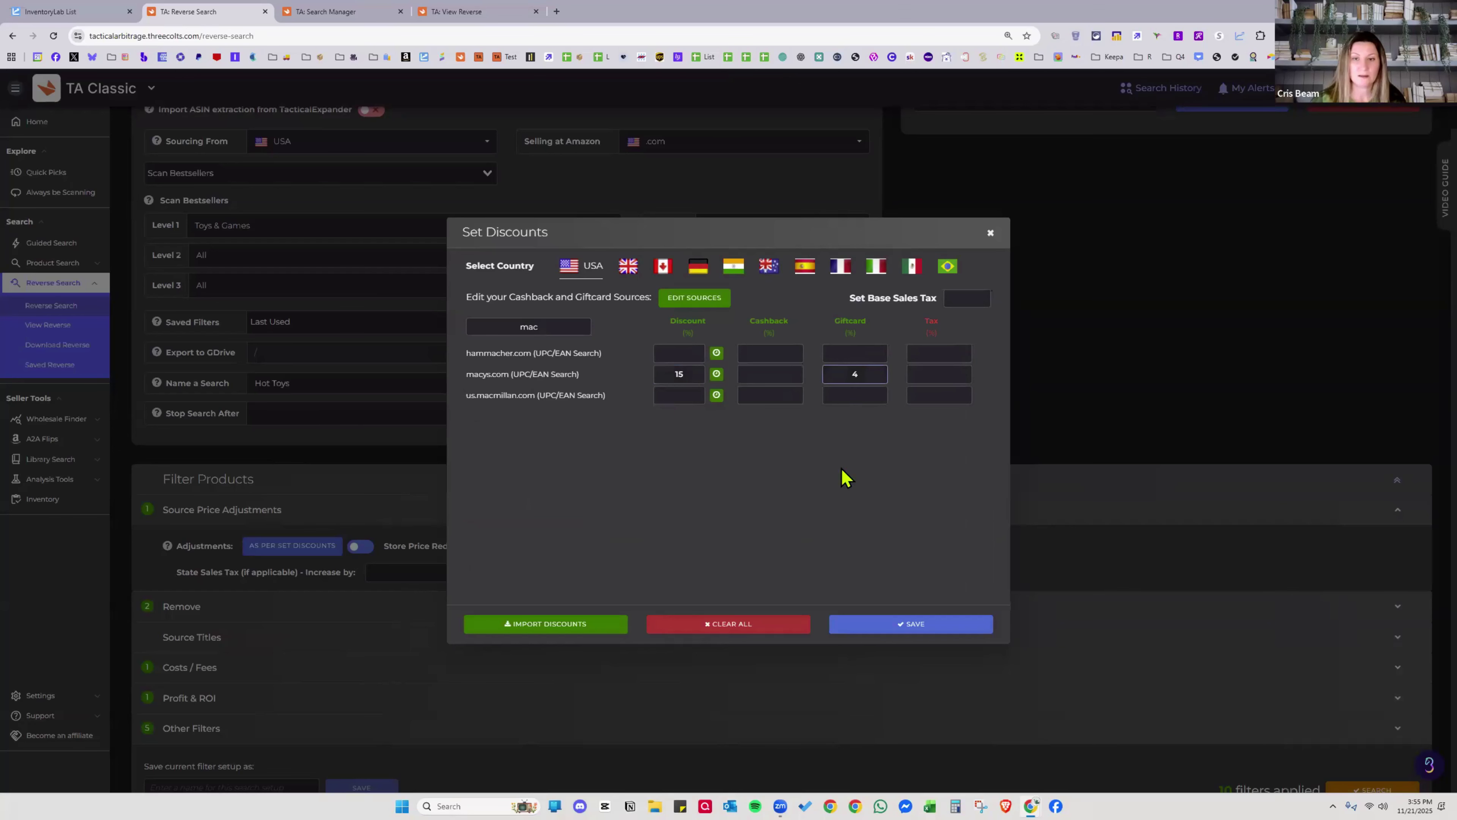
pyautogui.click(845, 477)
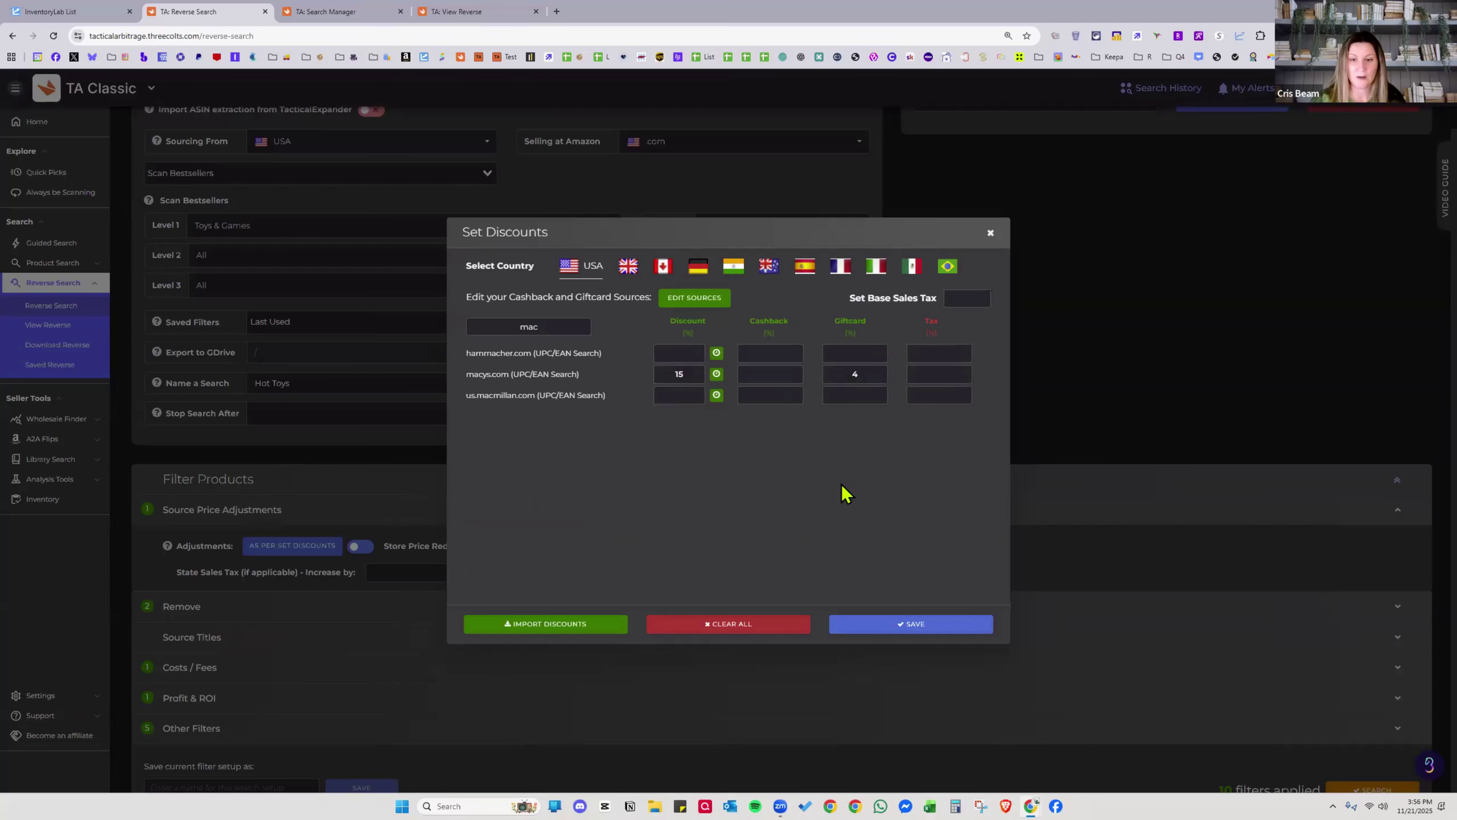
# Remove the "mac" store filter and save the domain discounts entered for the USA stores
pyautogui.doubleClick(561, 327)
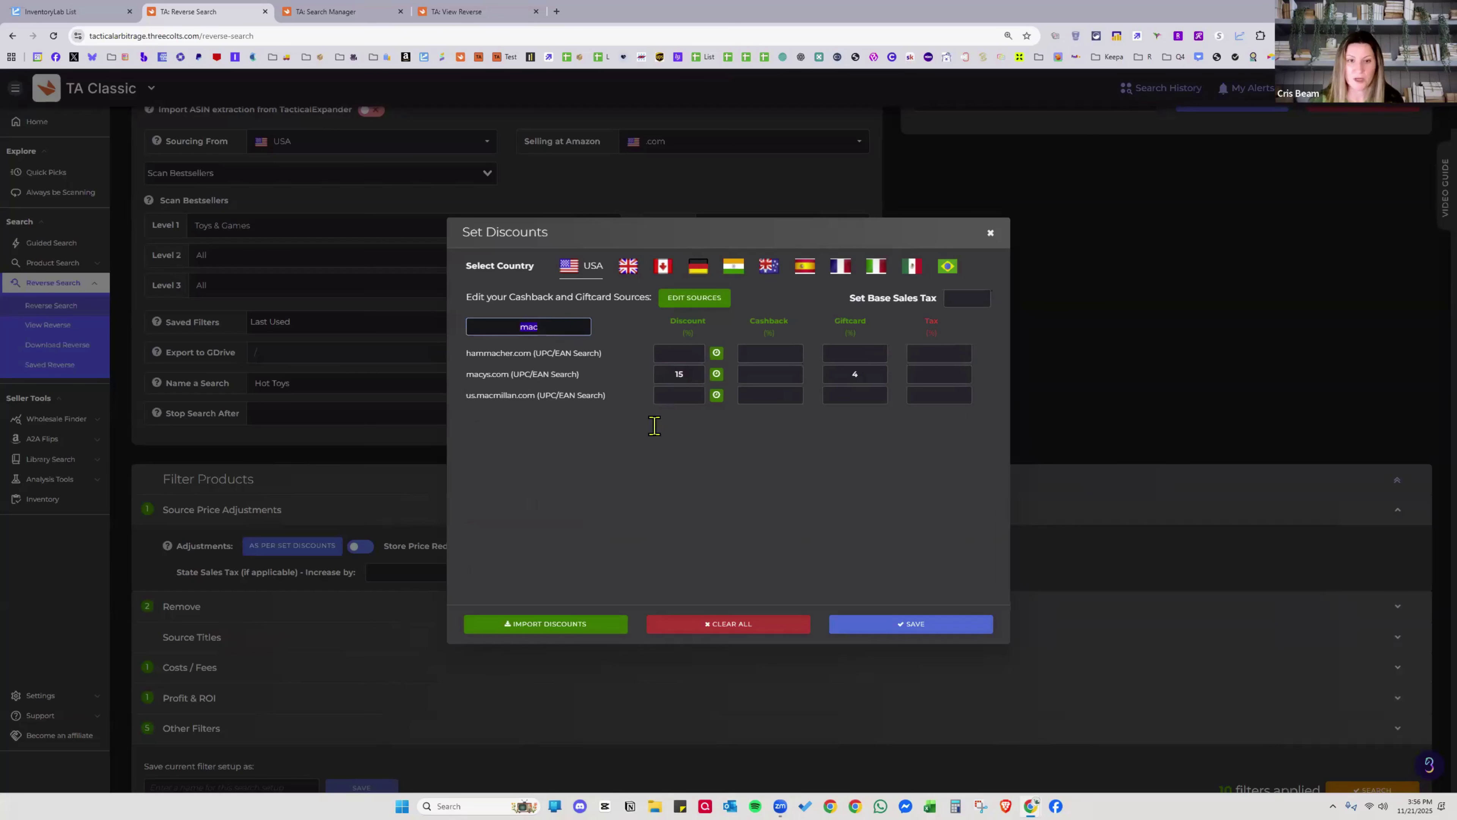
pyautogui.press('BackSpace')
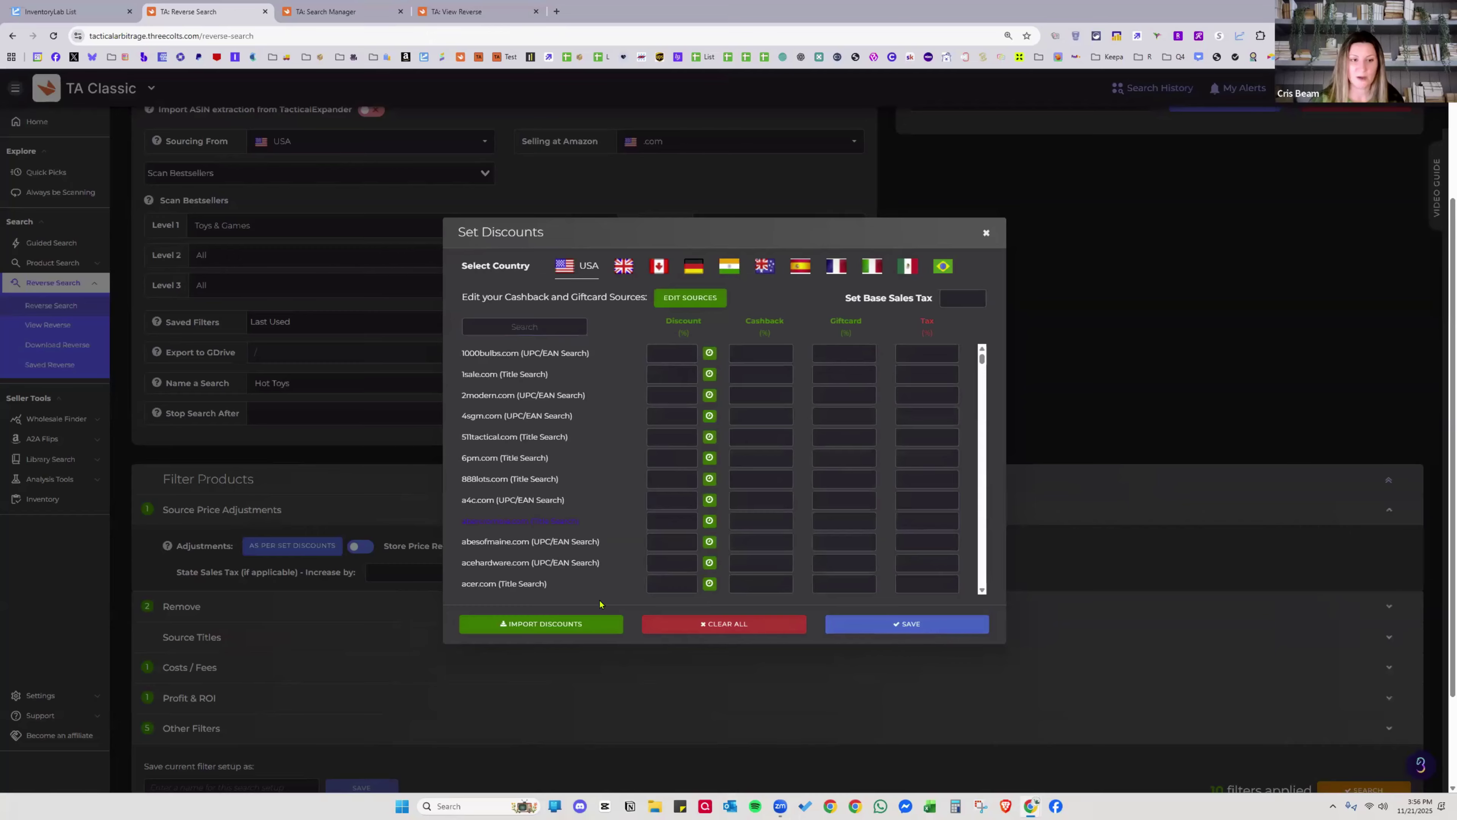
pyautogui.click(907, 623)
# Reopen the set discounts, check the saved entries for kohls.com, macys.com and target.com in the full store list, and save
pyautogui.click(292, 545)
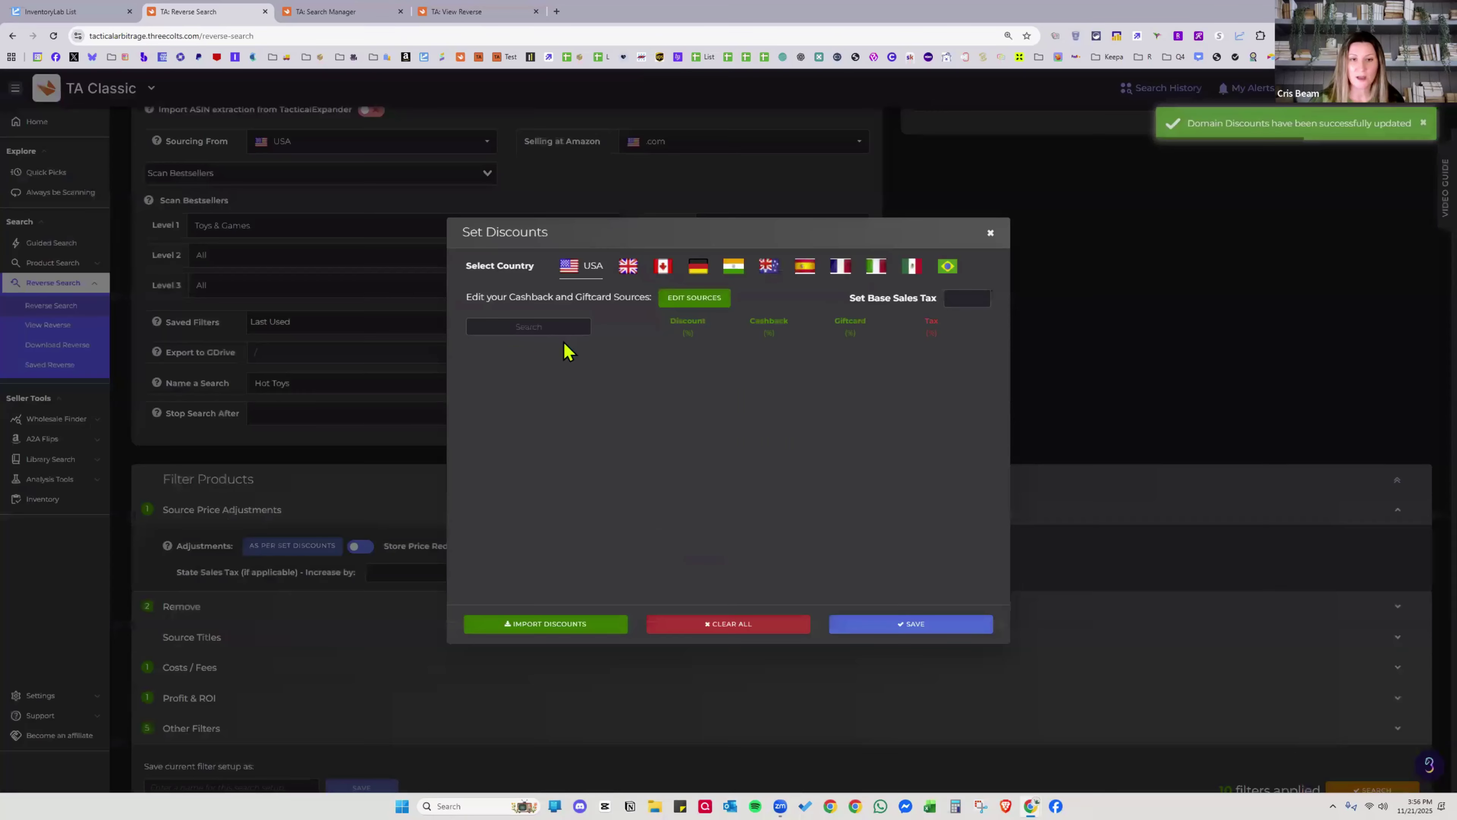
pyautogui.scroll(-5, 666, 416)
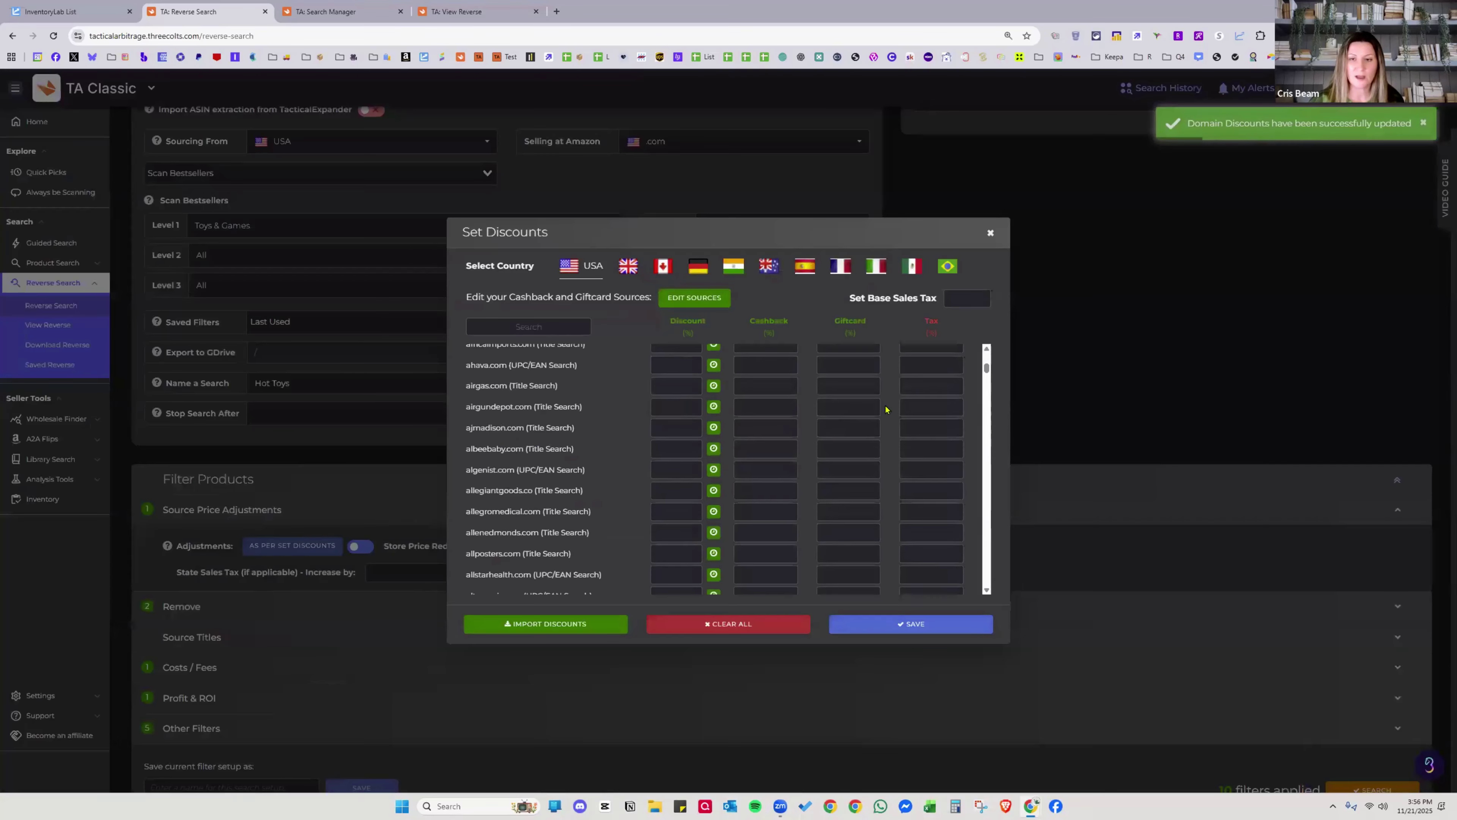
pyautogui.moveTo(987, 377); pyautogui.dragTo(985, 467)
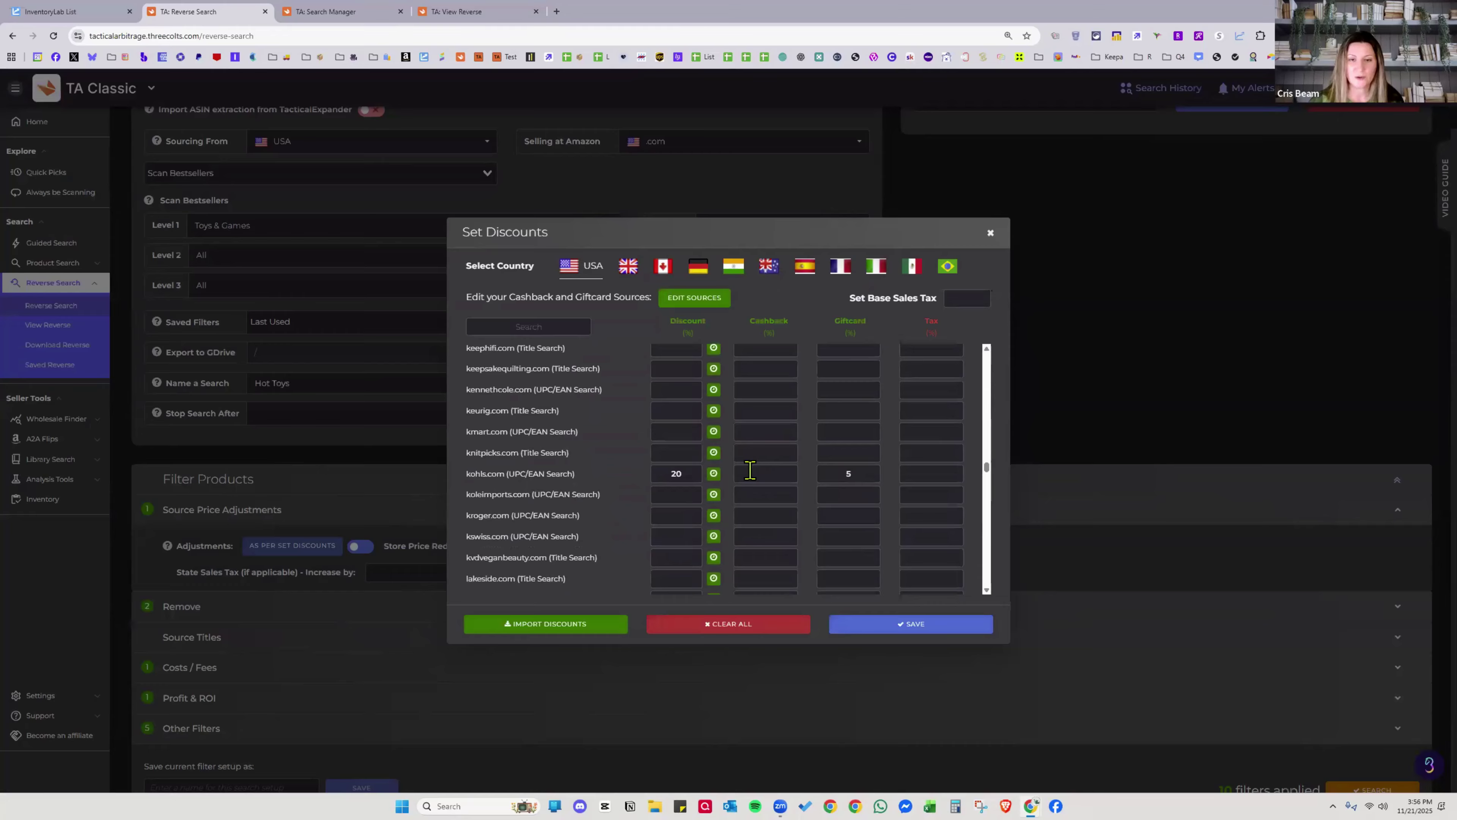
pyautogui.scroll(-8, 749, 470)
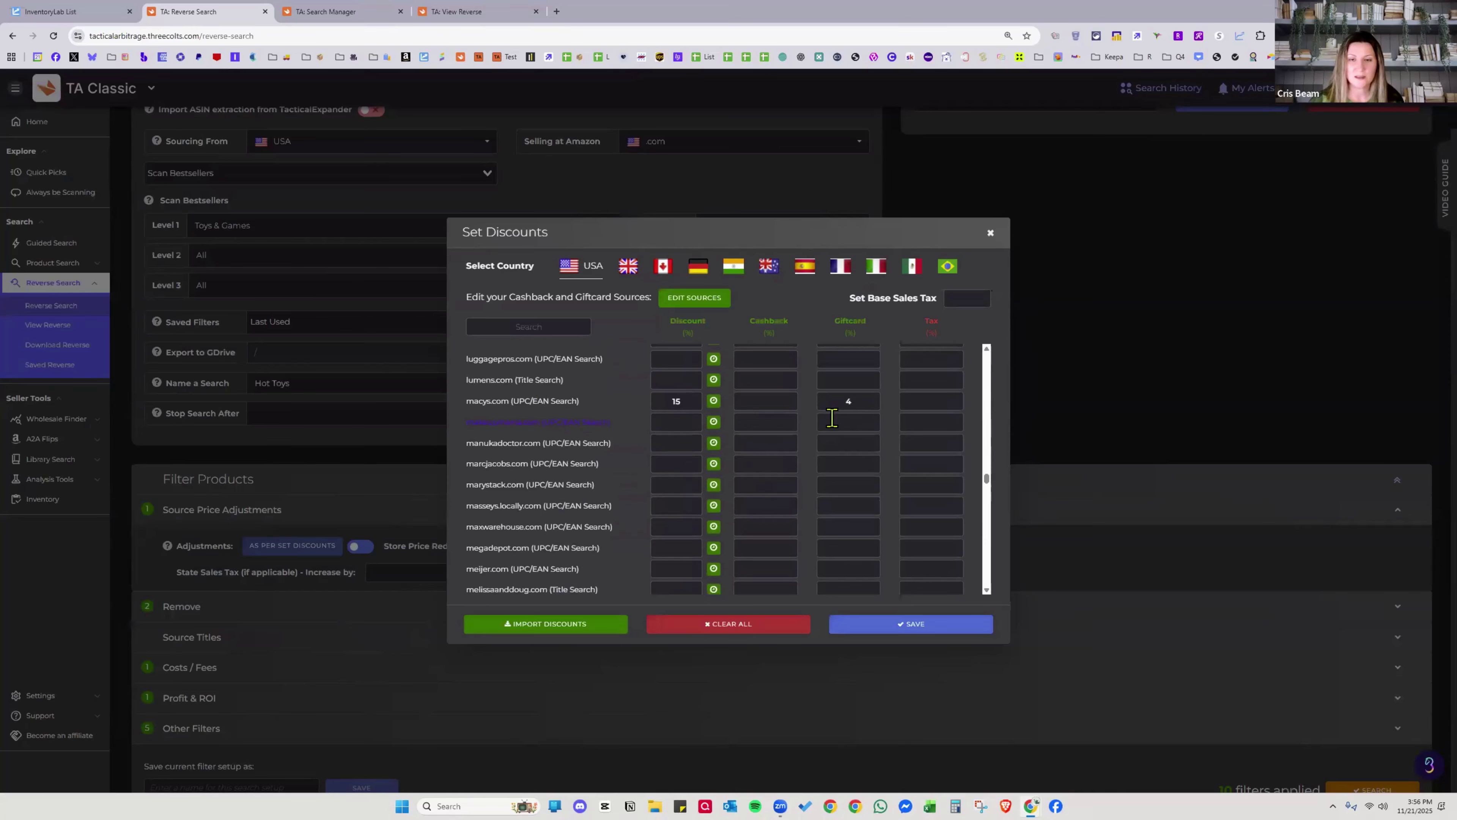
pyautogui.scroll(-10, 832, 418)
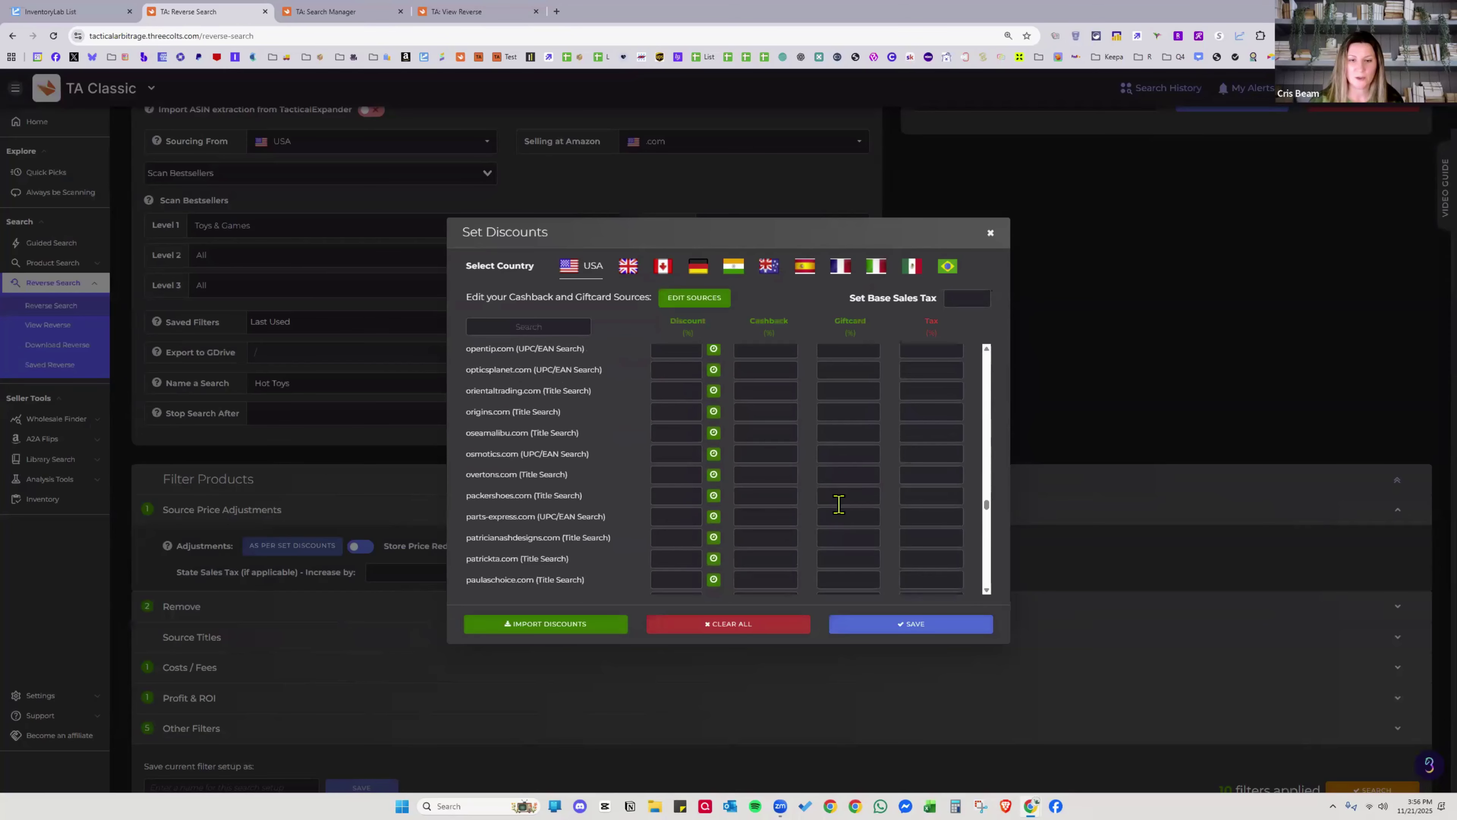
pyautogui.scroll(-15, 838, 504)
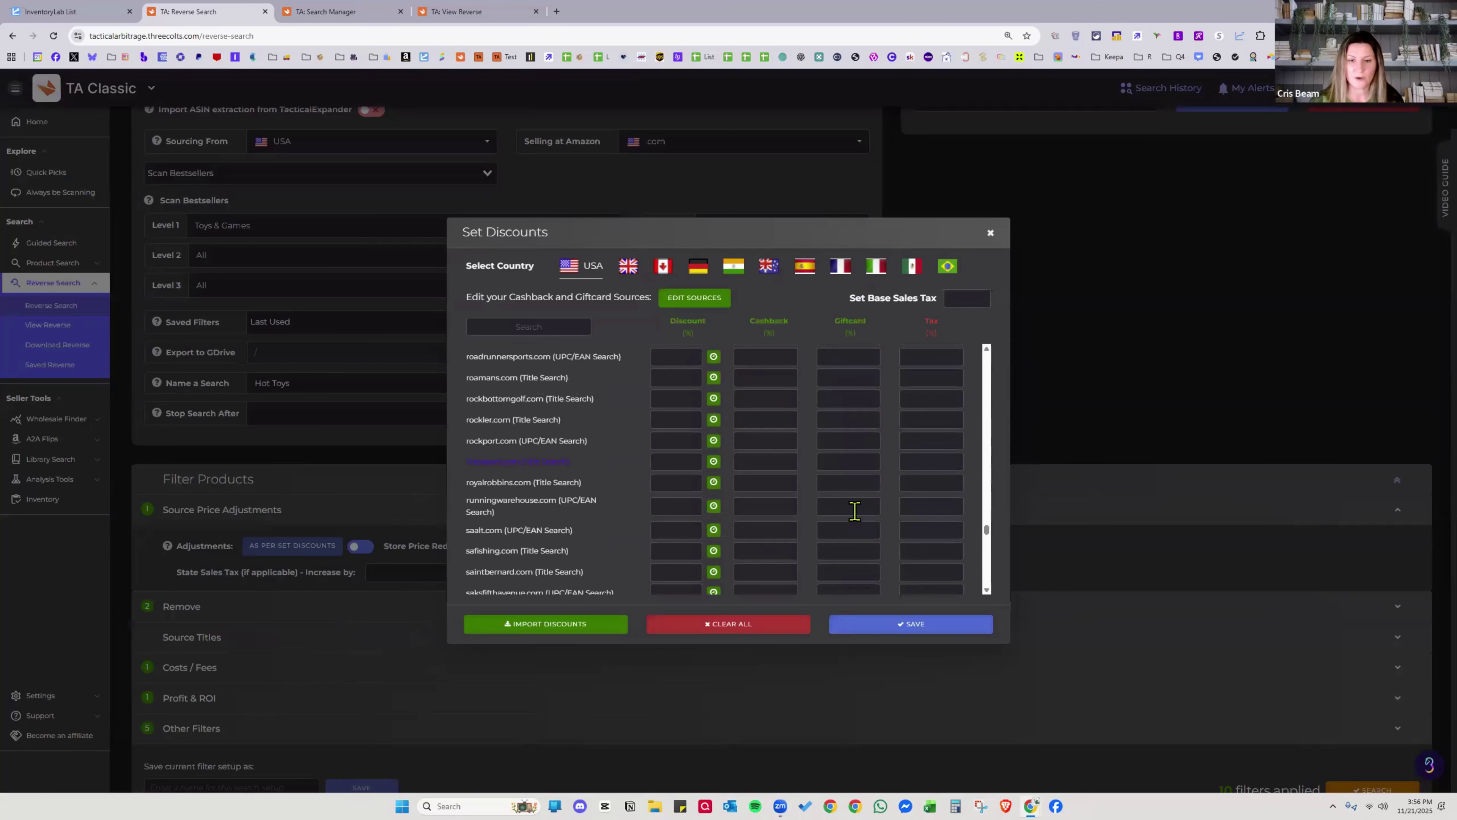
pyautogui.scroll(-15, 854, 510)
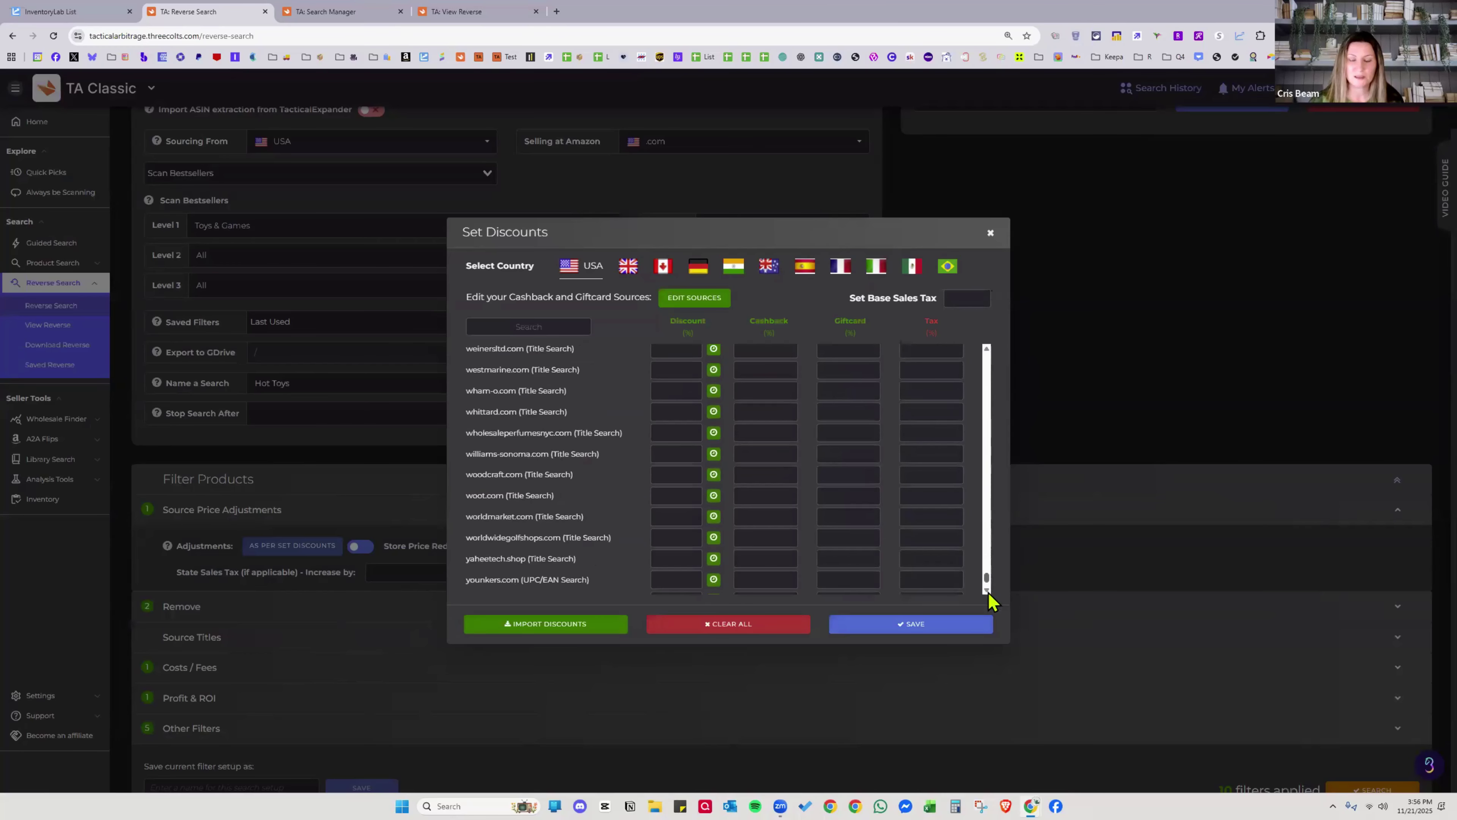
pyautogui.scroll(-2, 987, 593)
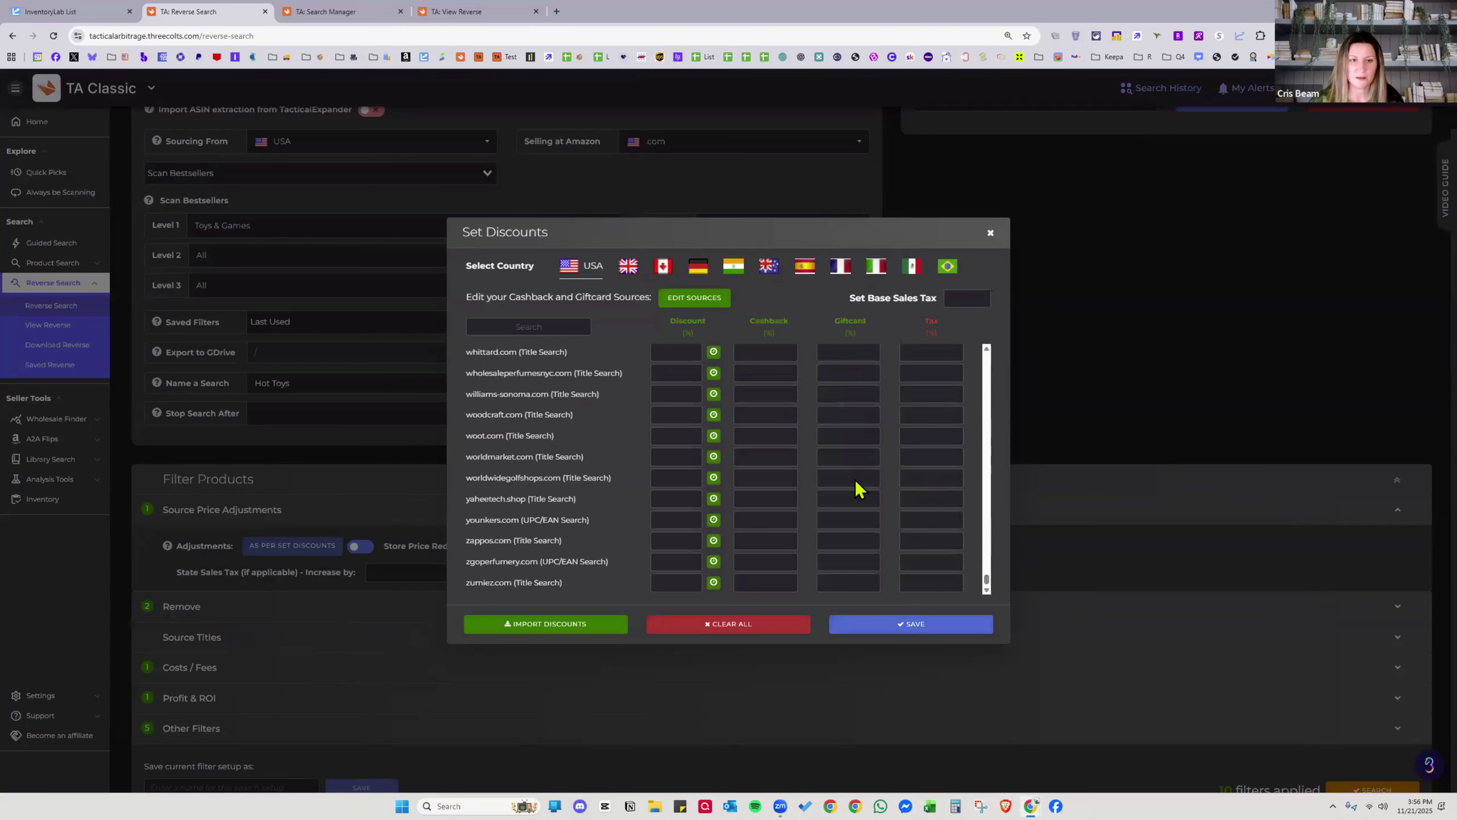
pyautogui.scroll(10, 815, 486)
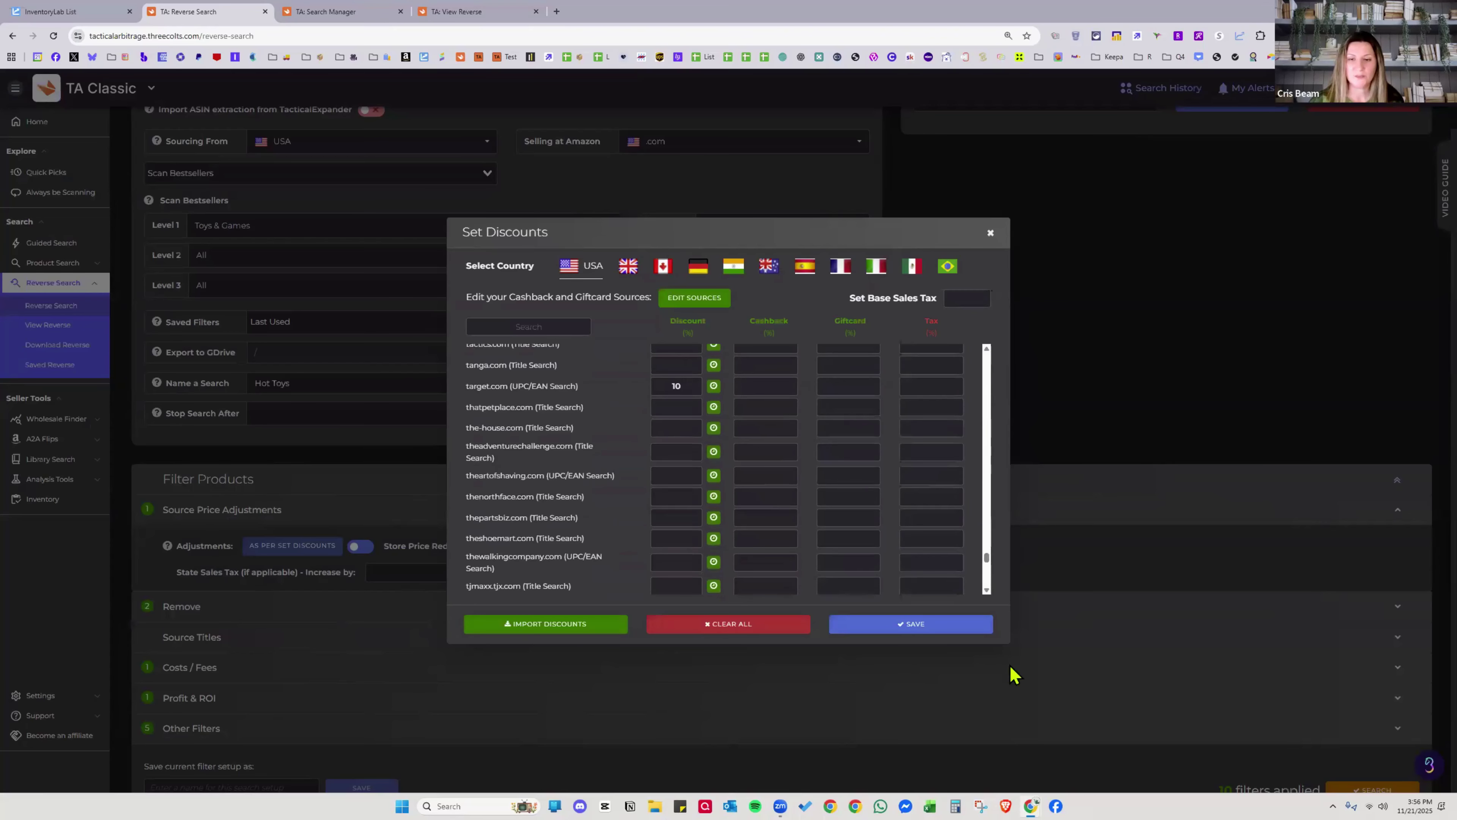
pyautogui.click(910, 626)
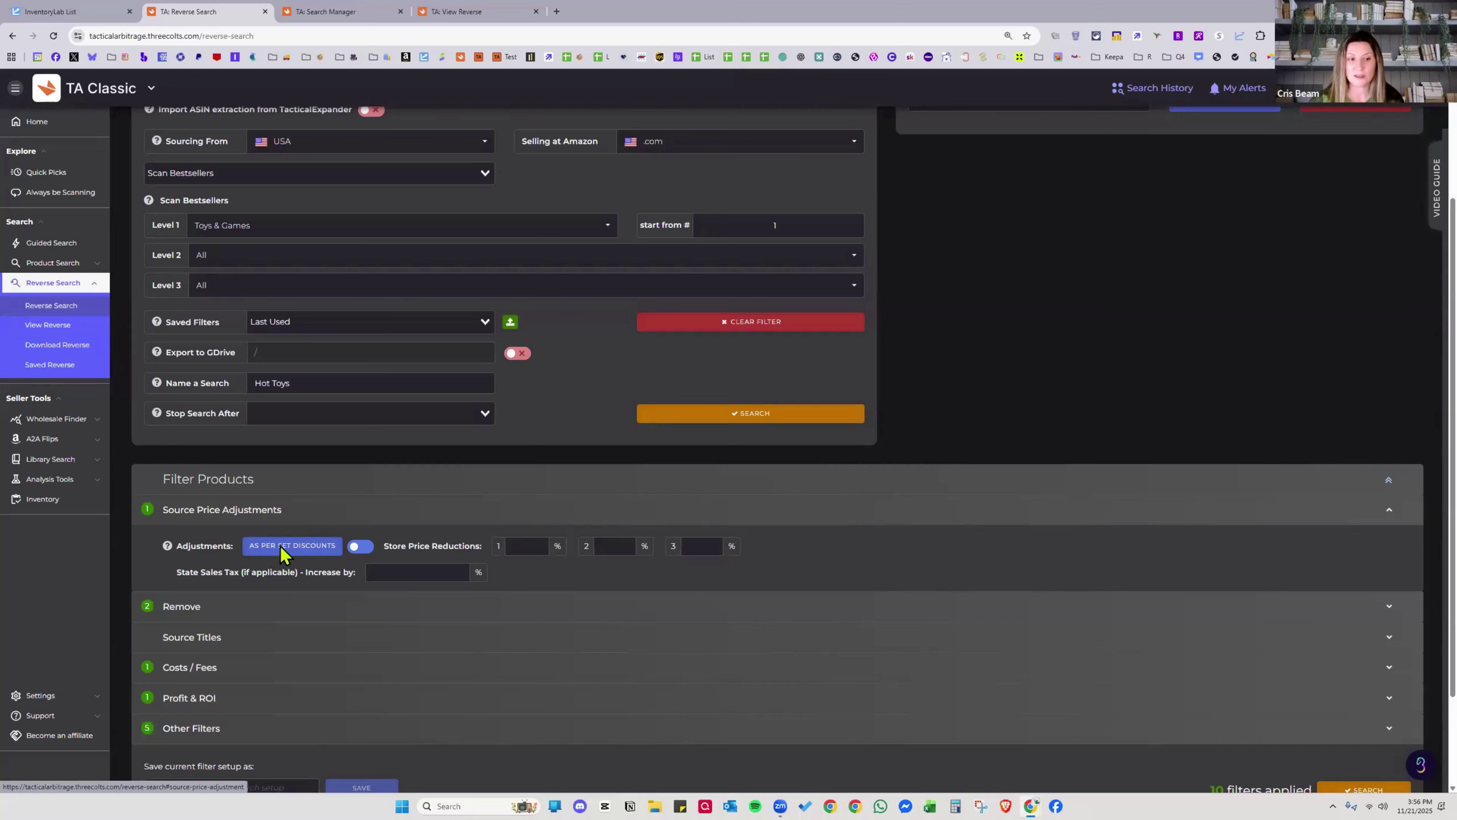
# Reopen the set discounts, clear and confirm removal of every USA store discount, and save the emptied list
pyautogui.scroll(3, 1052, 430)
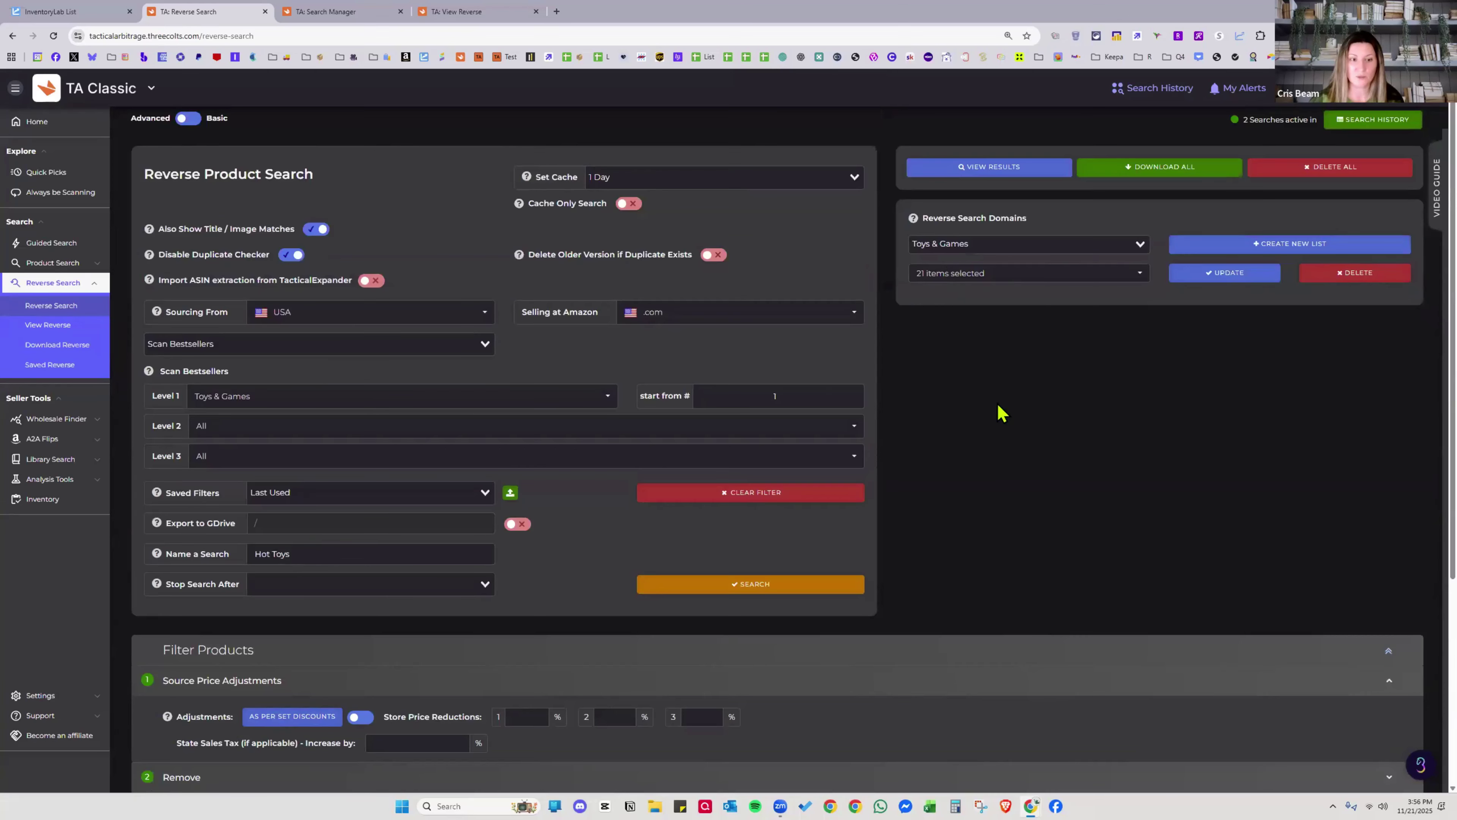
pyautogui.scroll(-3, 1002, 426)
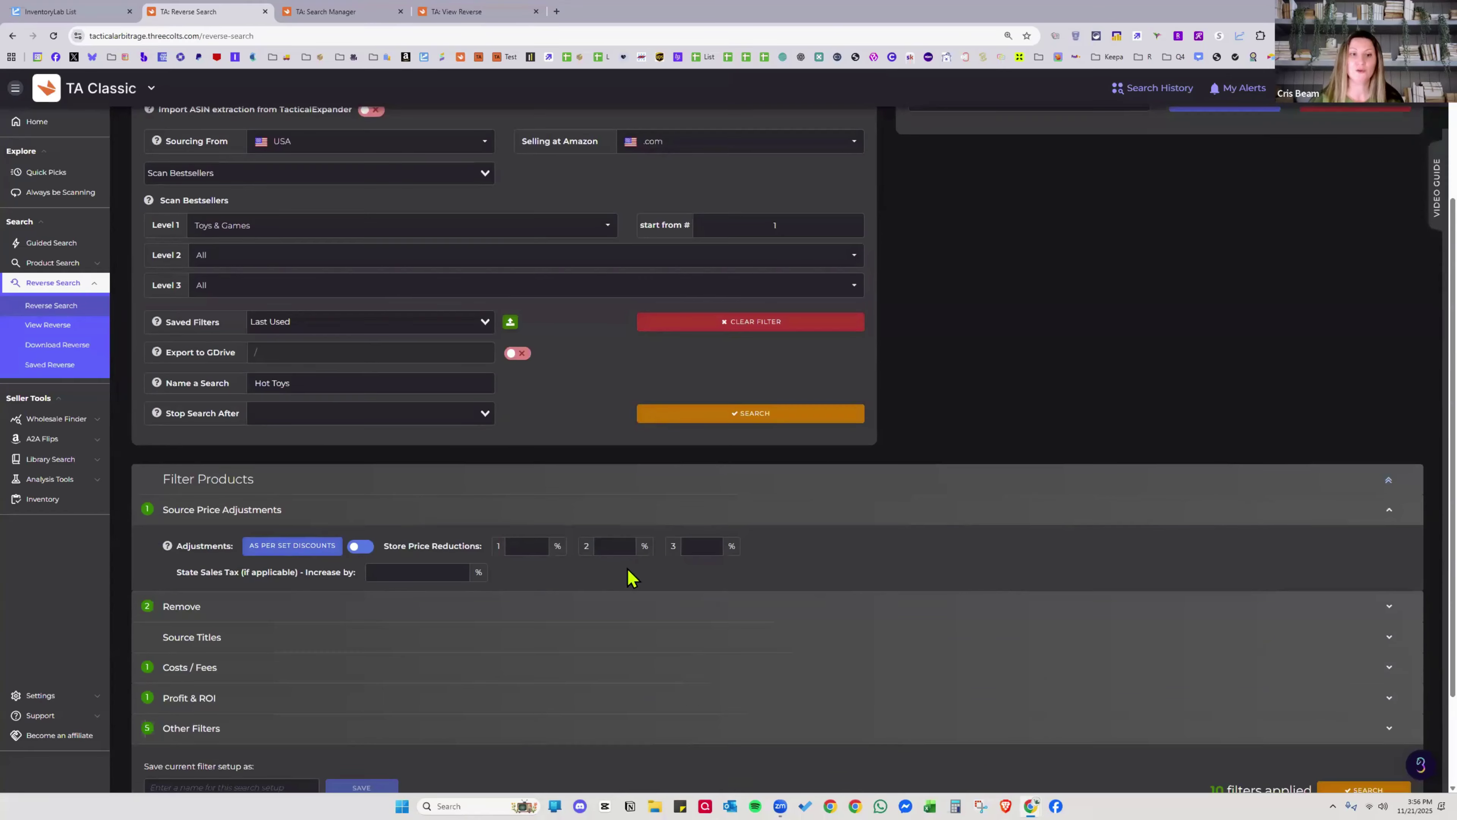
pyautogui.click(312, 549)
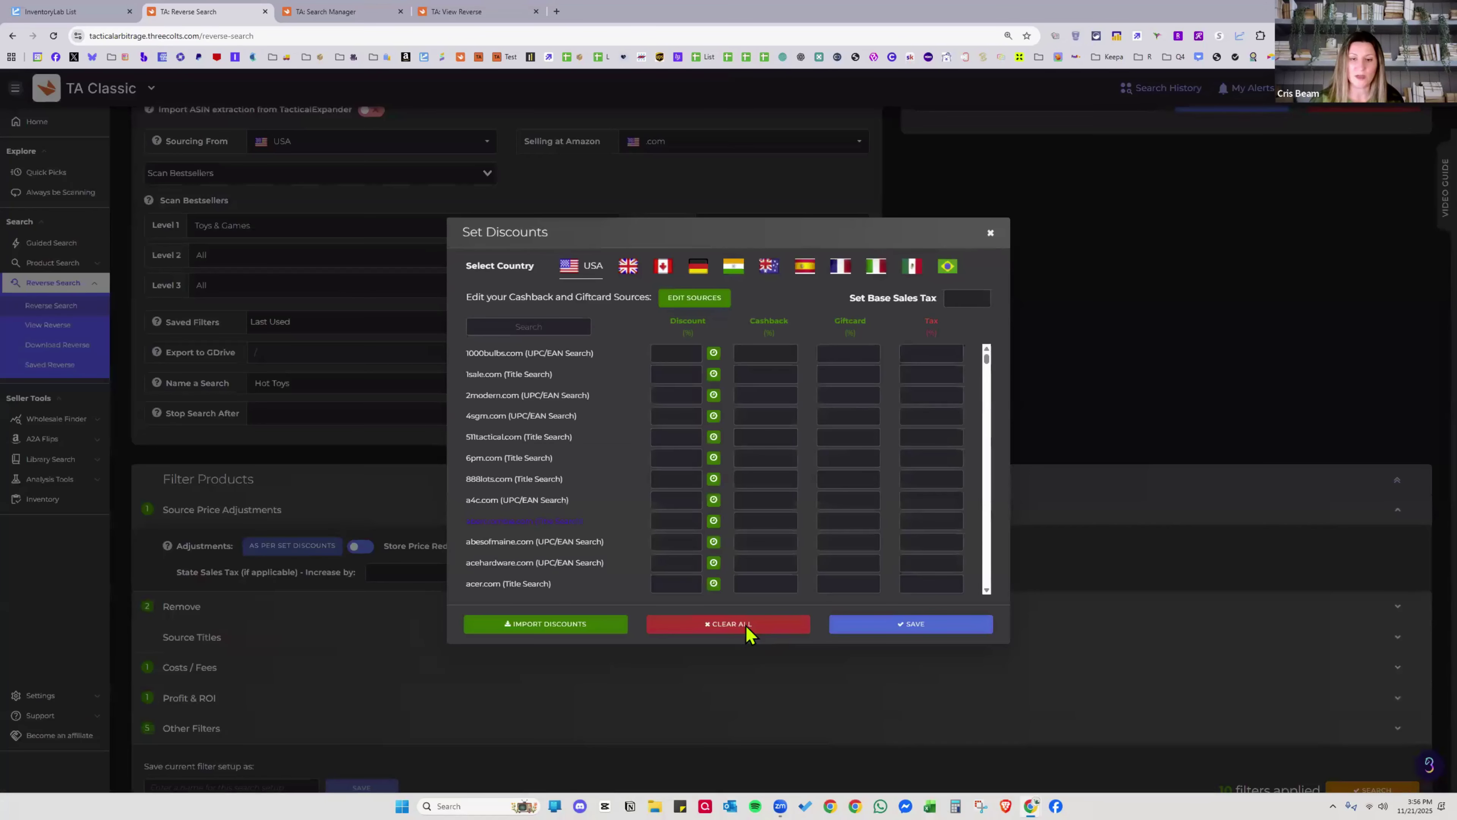
pyautogui.click(746, 625)
pyautogui.click(742, 487)
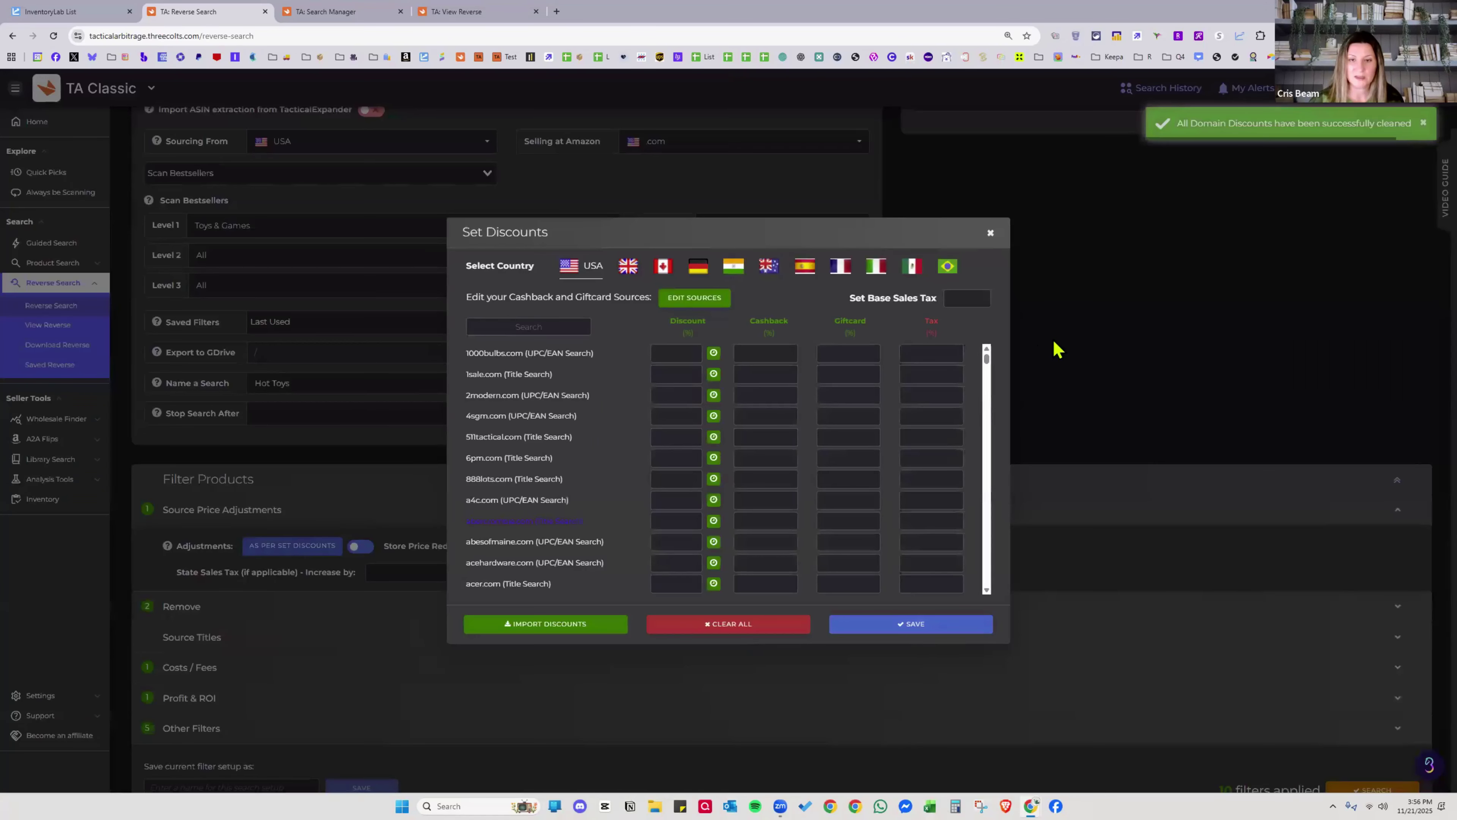
pyautogui.click(1057, 350)
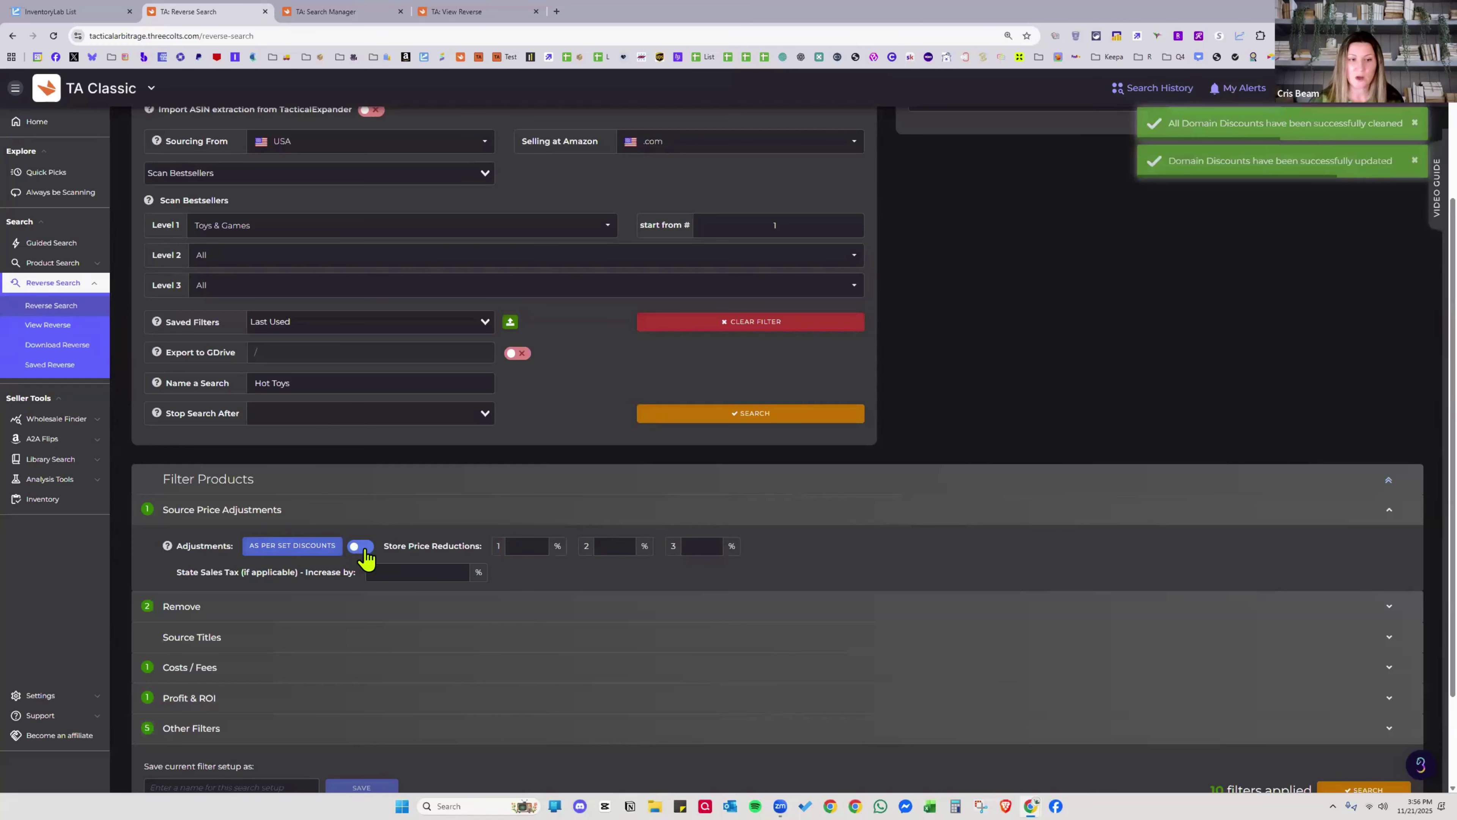
# Switch off the As Per Set Discounts adjustment and collapse the Source Price Adjustments section
pyautogui.click(361, 549)
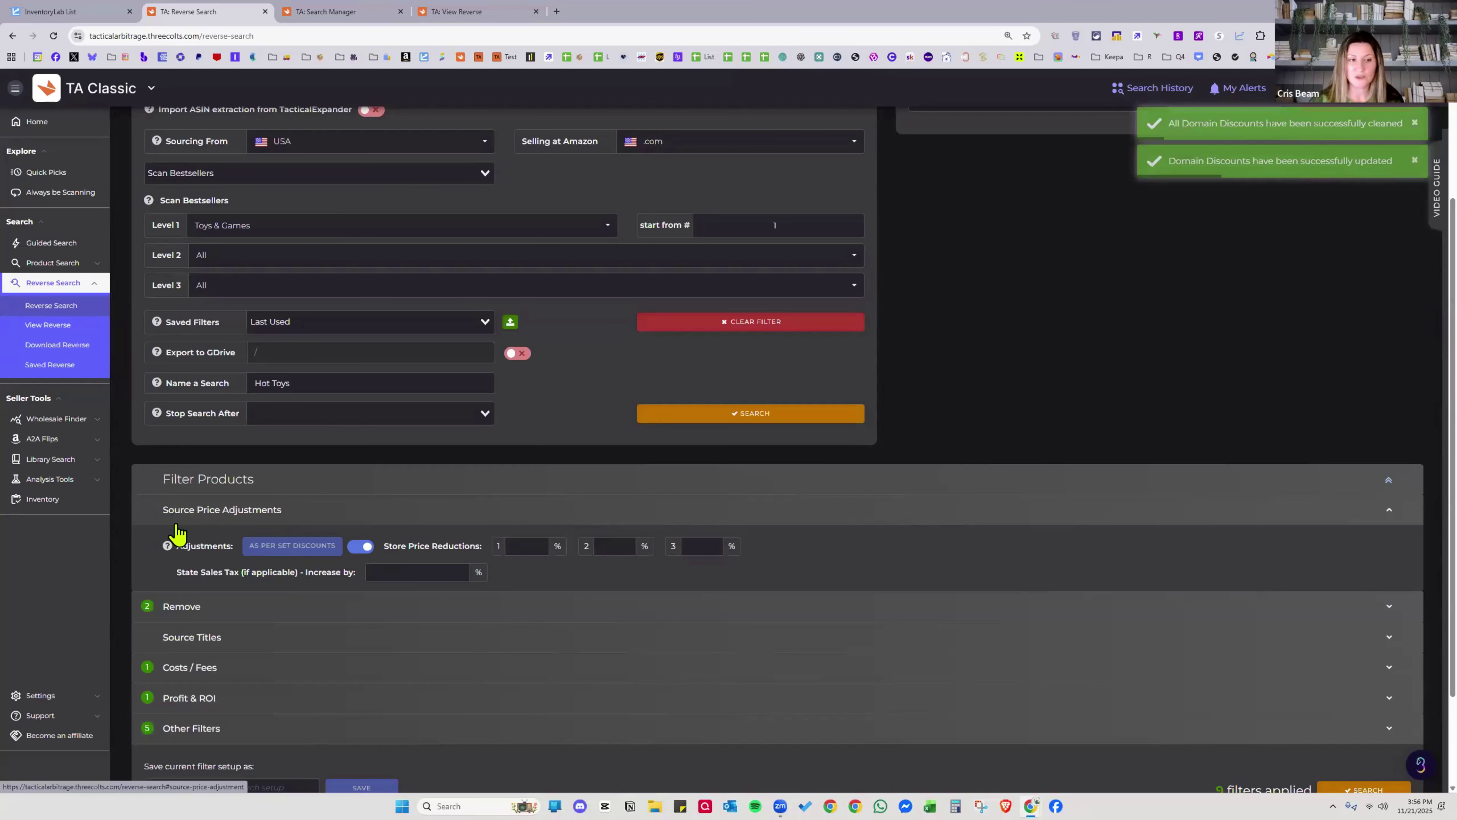
pyautogui.click(170, 511)
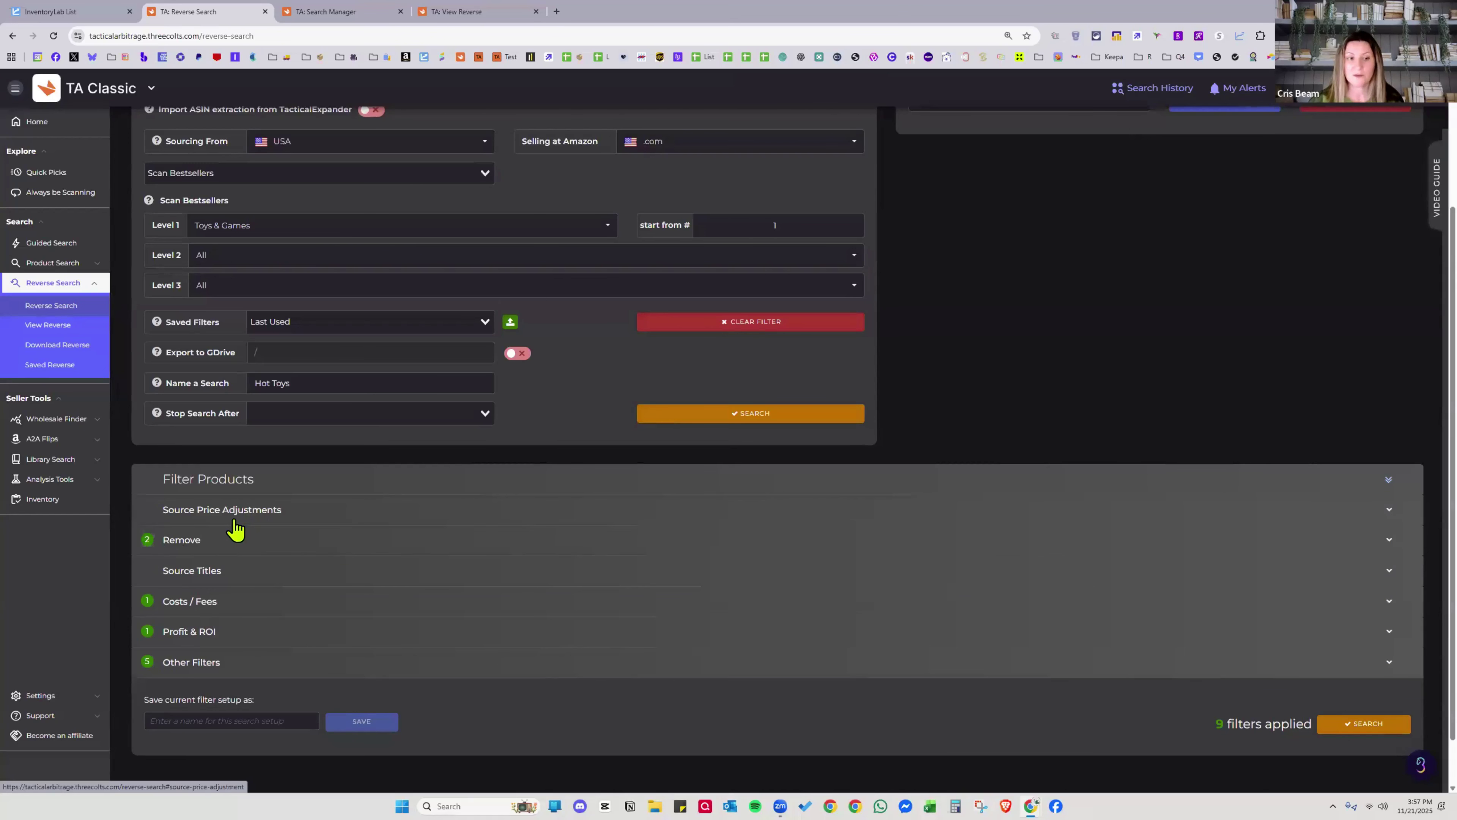
pyautogui.click(236, 515)
pyautogui.click(239, 515)
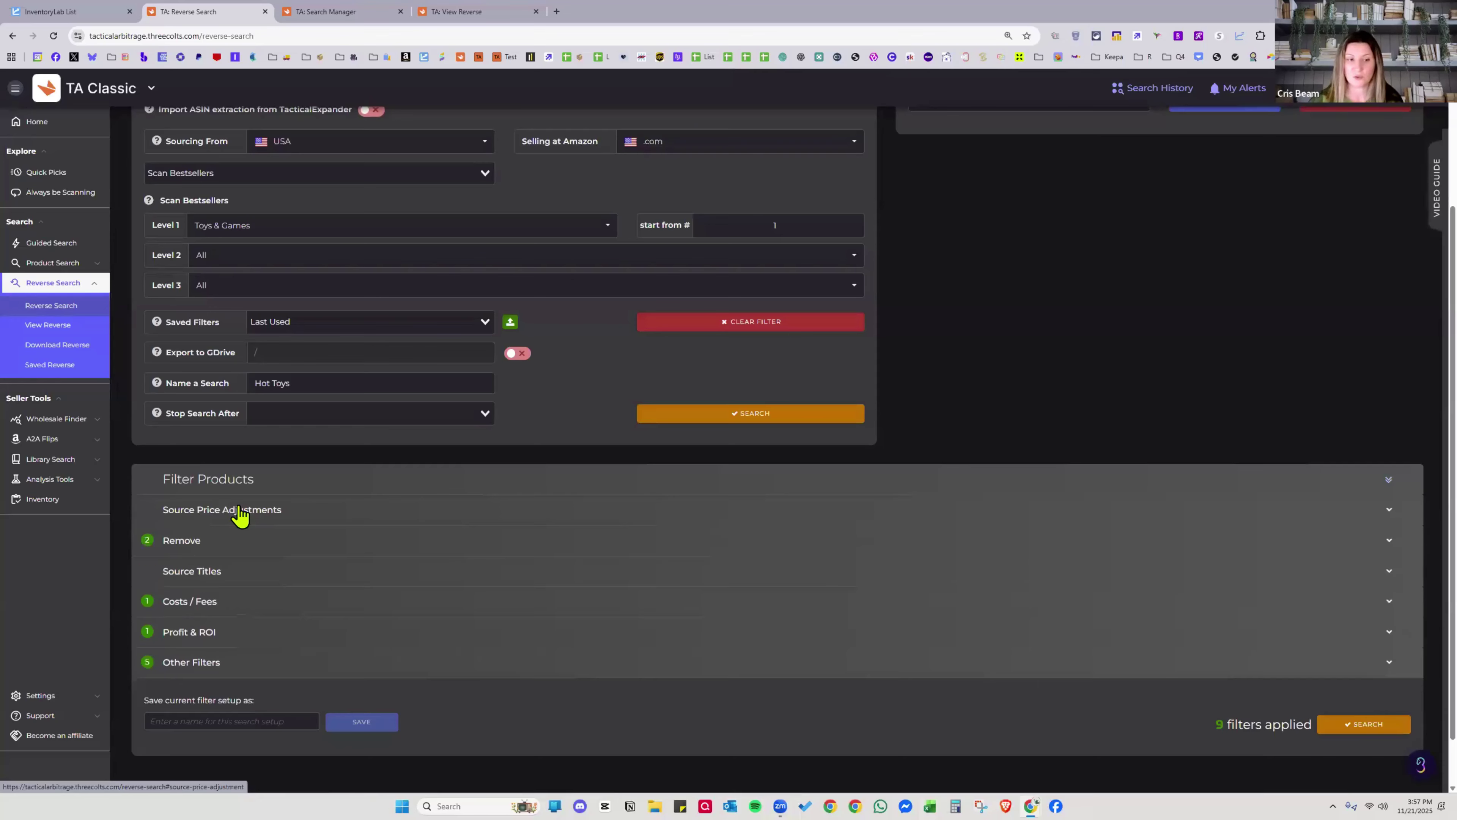
# Expand the Remove filters and examine the option to remove 3rd party sellers from results
pyautogui.click(209, 545)
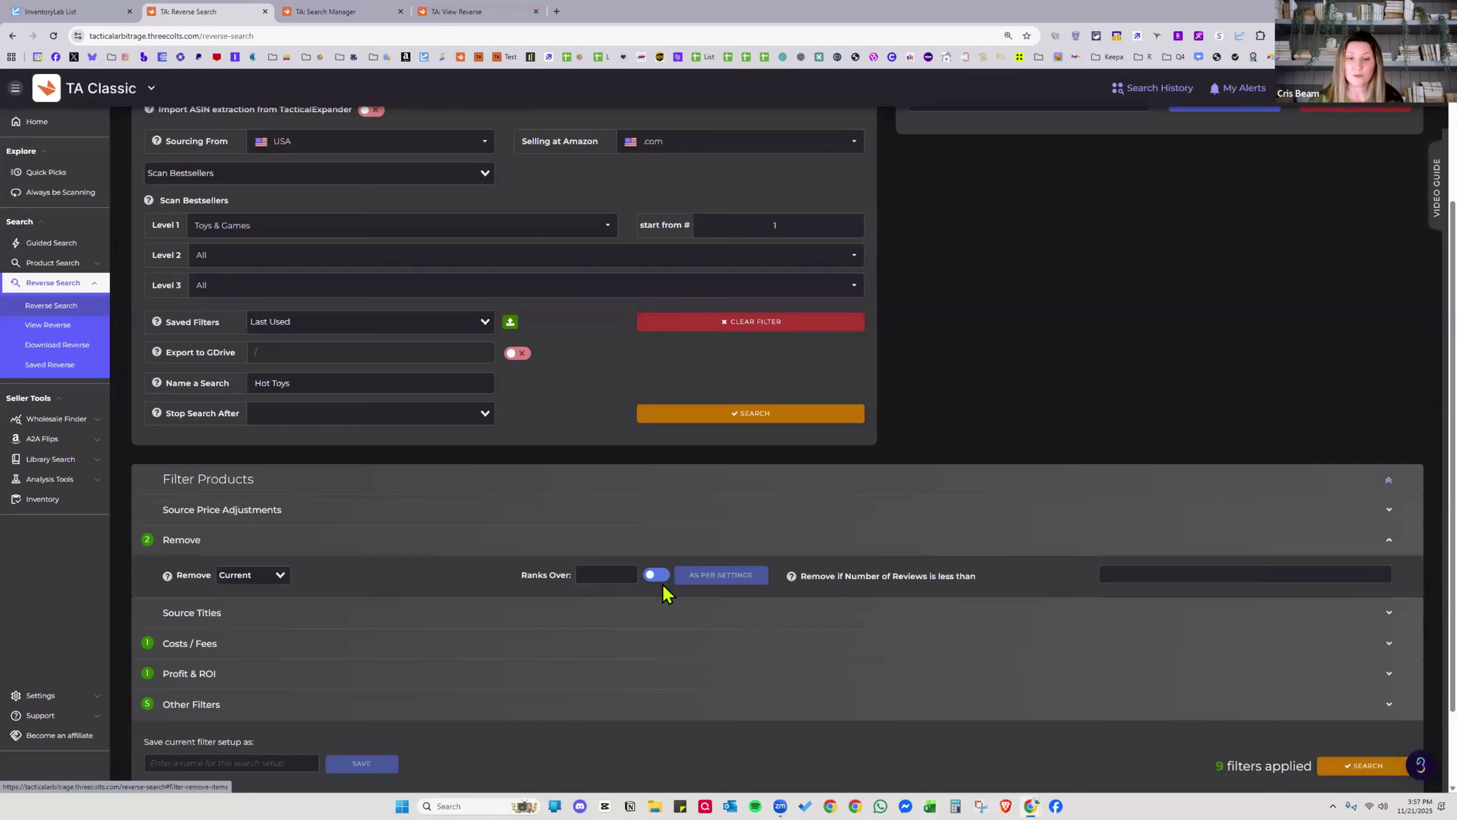
pyautogui.scroll(-4, 637, 580)
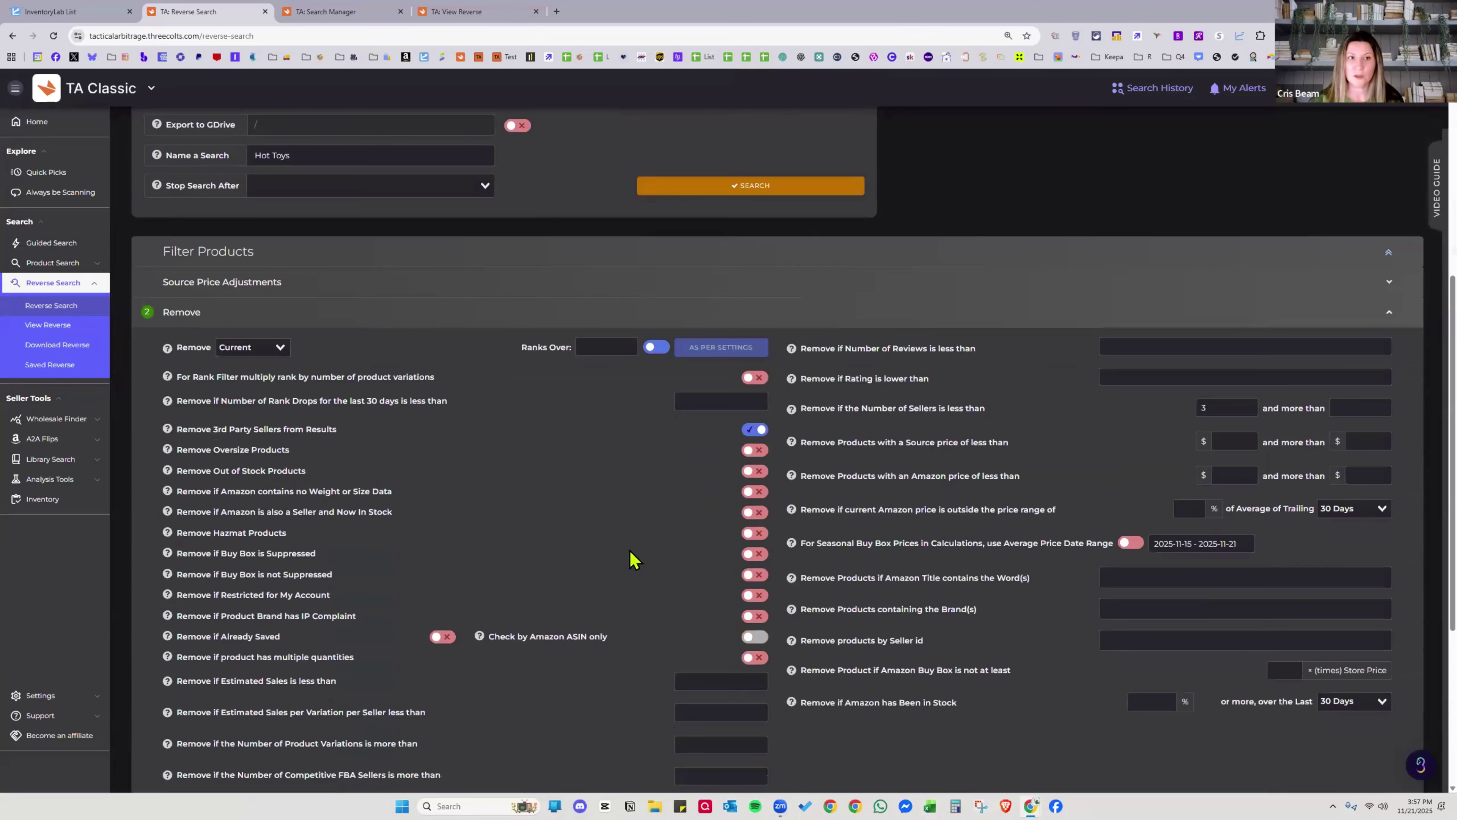
pyautogui.scroll(3, 632, 560)
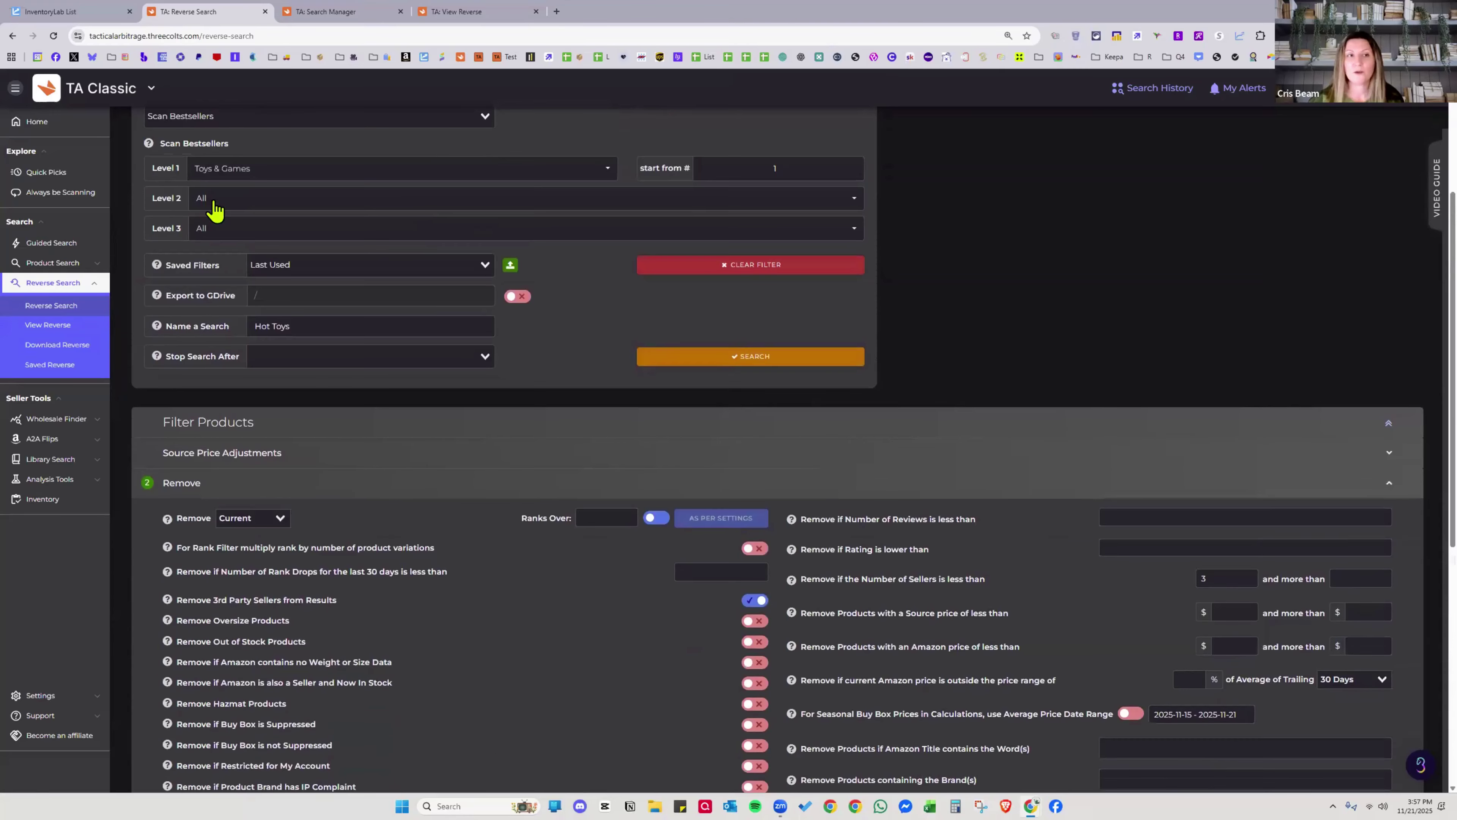
pyautogui.scroll(2, 455, 293)
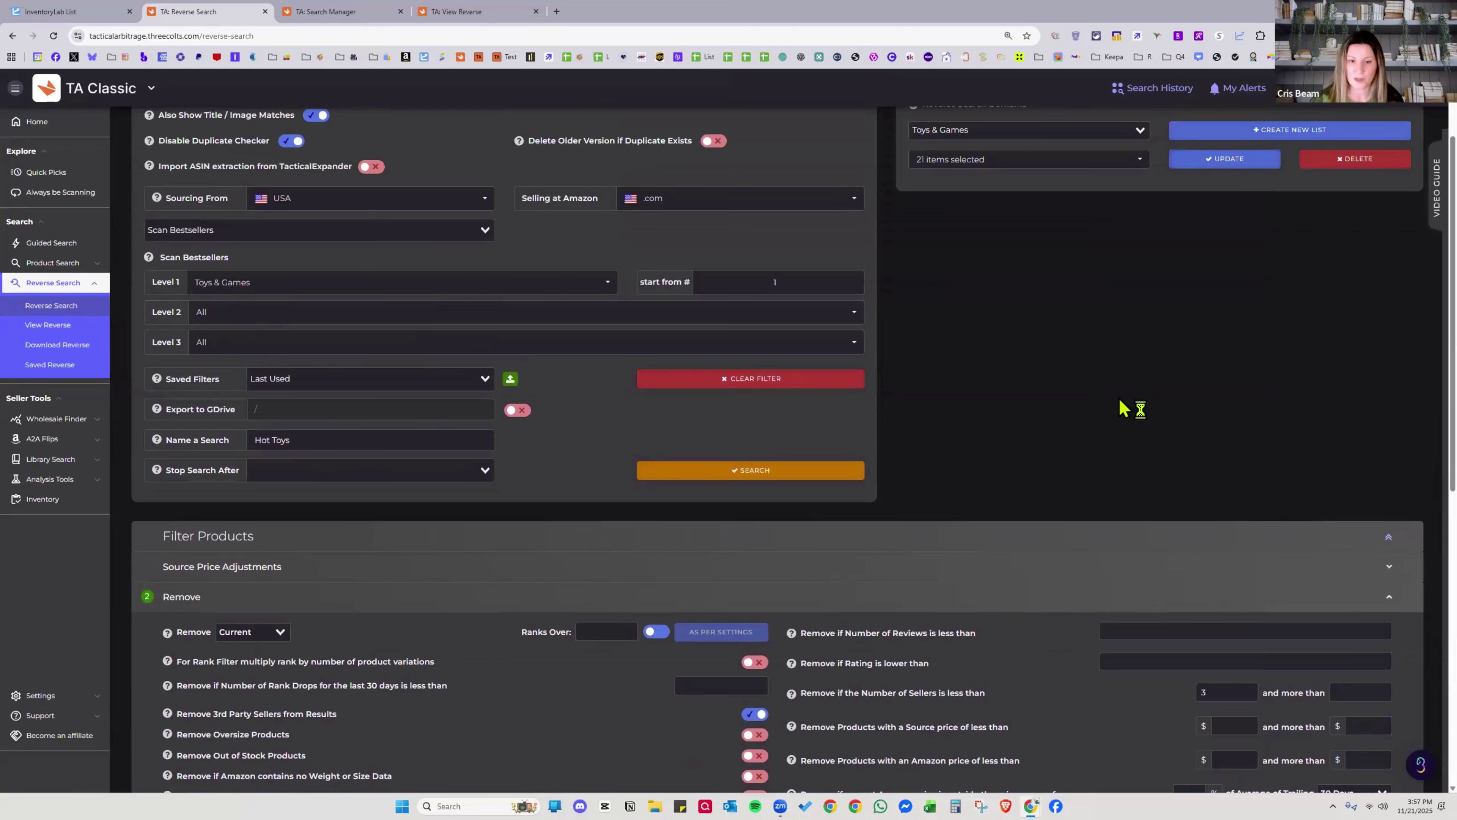
pyautogui.scroll(-6, 591, 465)
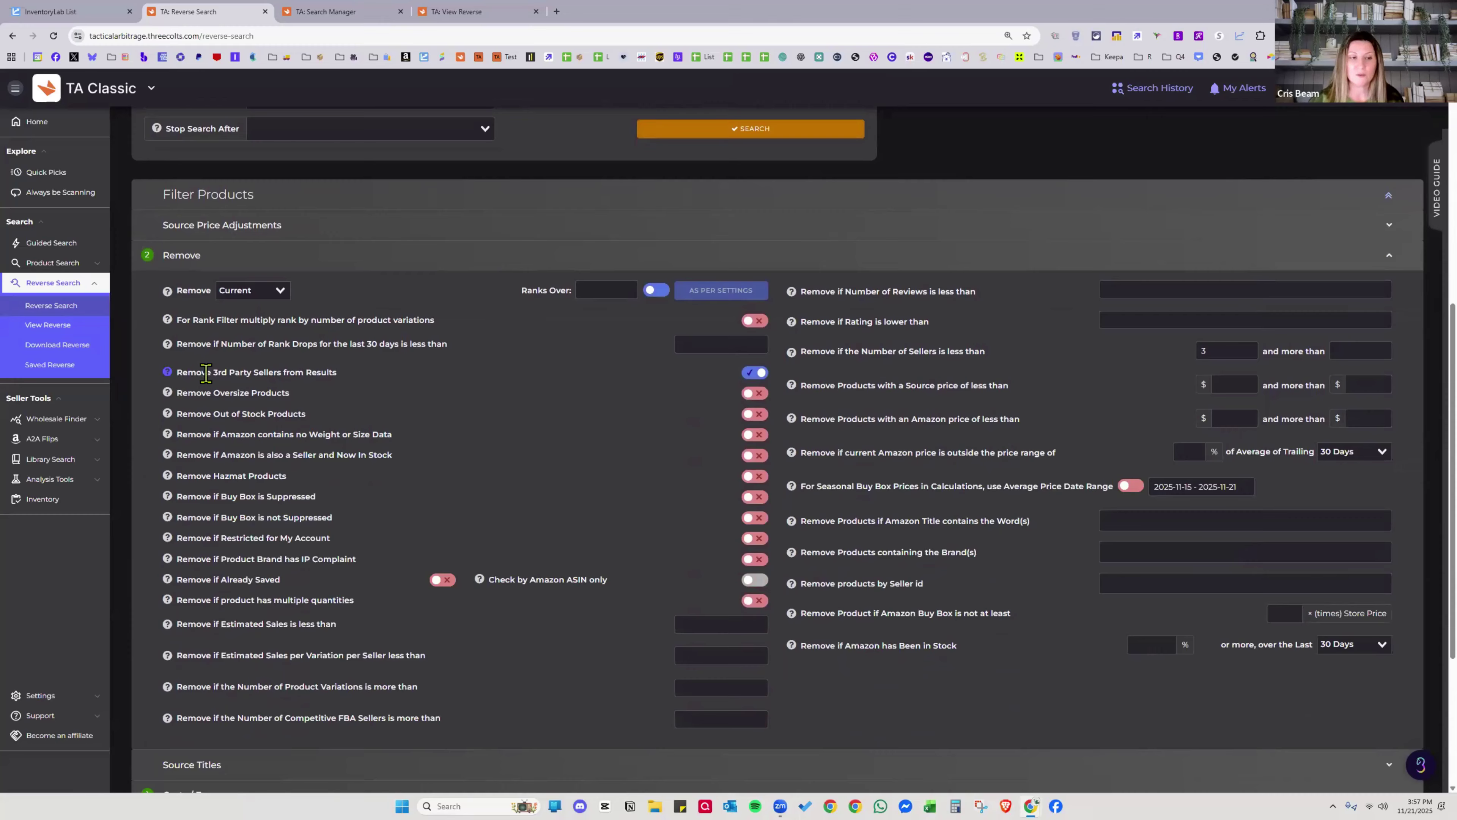
pyautogui.moveTo(264, 375); pyautogui.dragTo(321, 374)
pyautogui.click(751, 380)
# Set the filter to remove products with fewer than 3 sellers, leaving the upper seller limit blank
pyautogui.tripleClick(984, 354)
pyautogui.click(1217, 347)
pyautogui.tripleClick(846, 353)
pyautogui.click(813, 354)
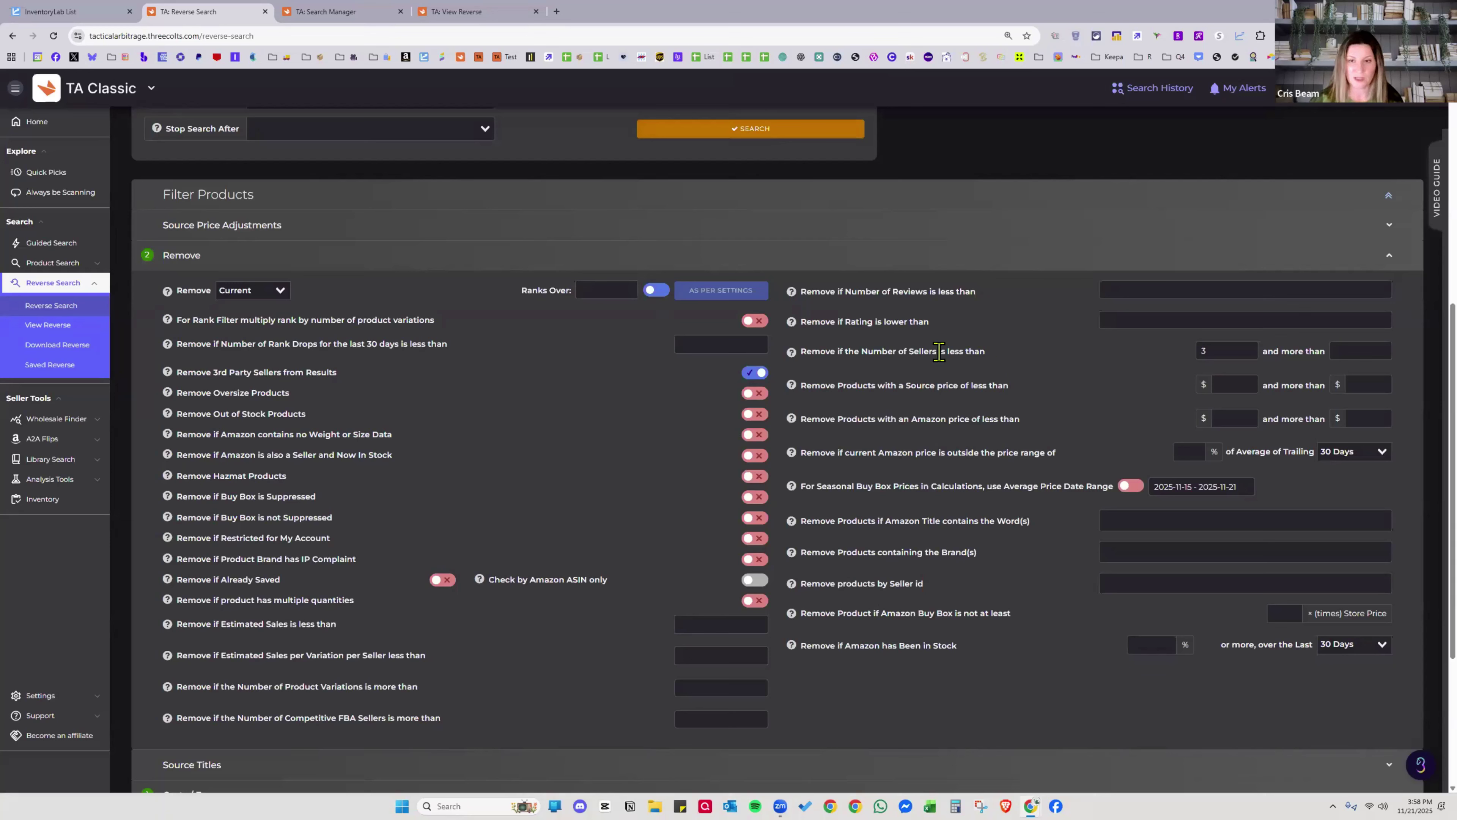
pyautogui.click(1205, 351)
pyautogui.press('BackSpace')
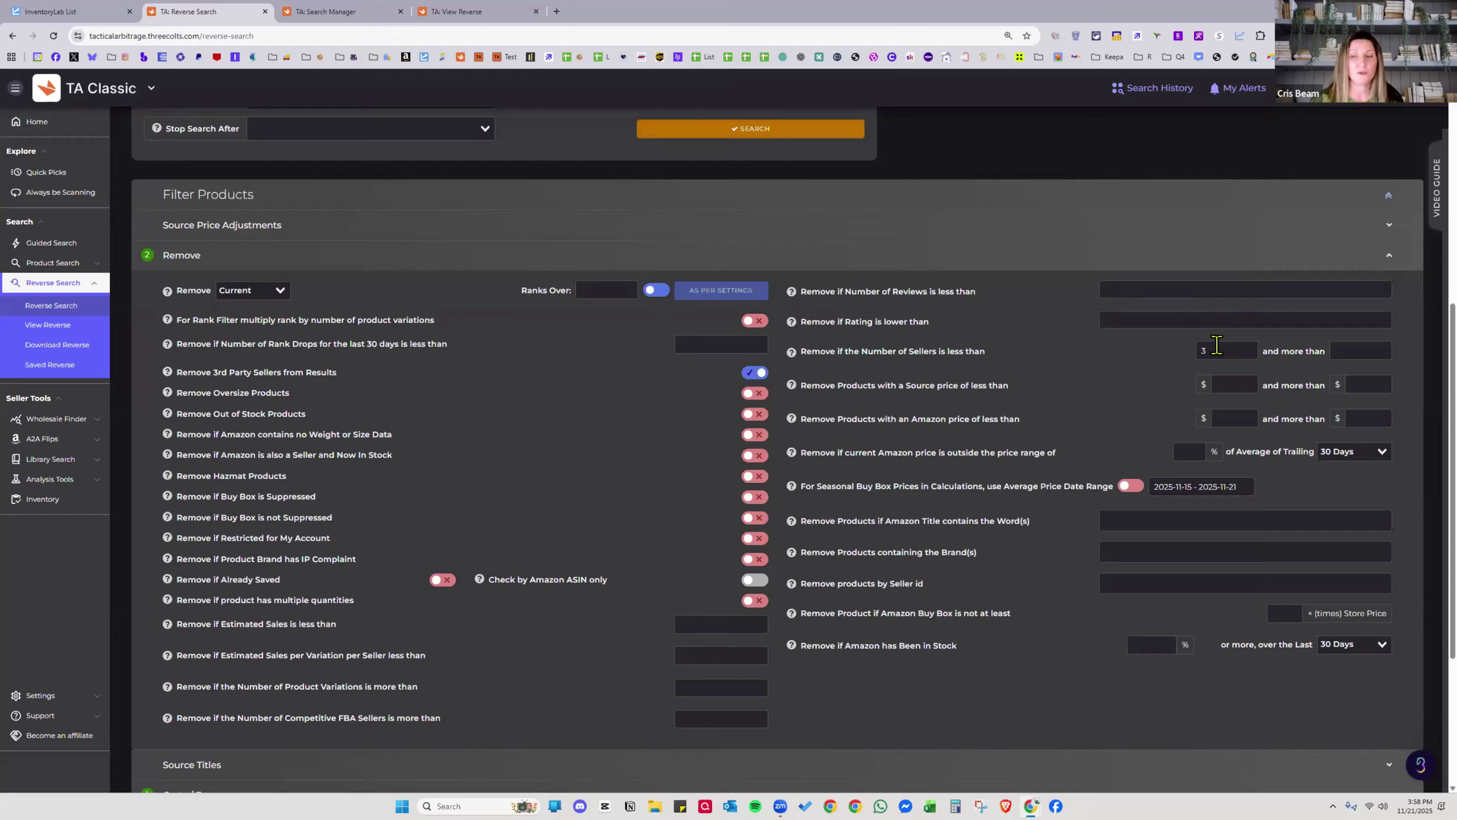
pyautogui.write('3')
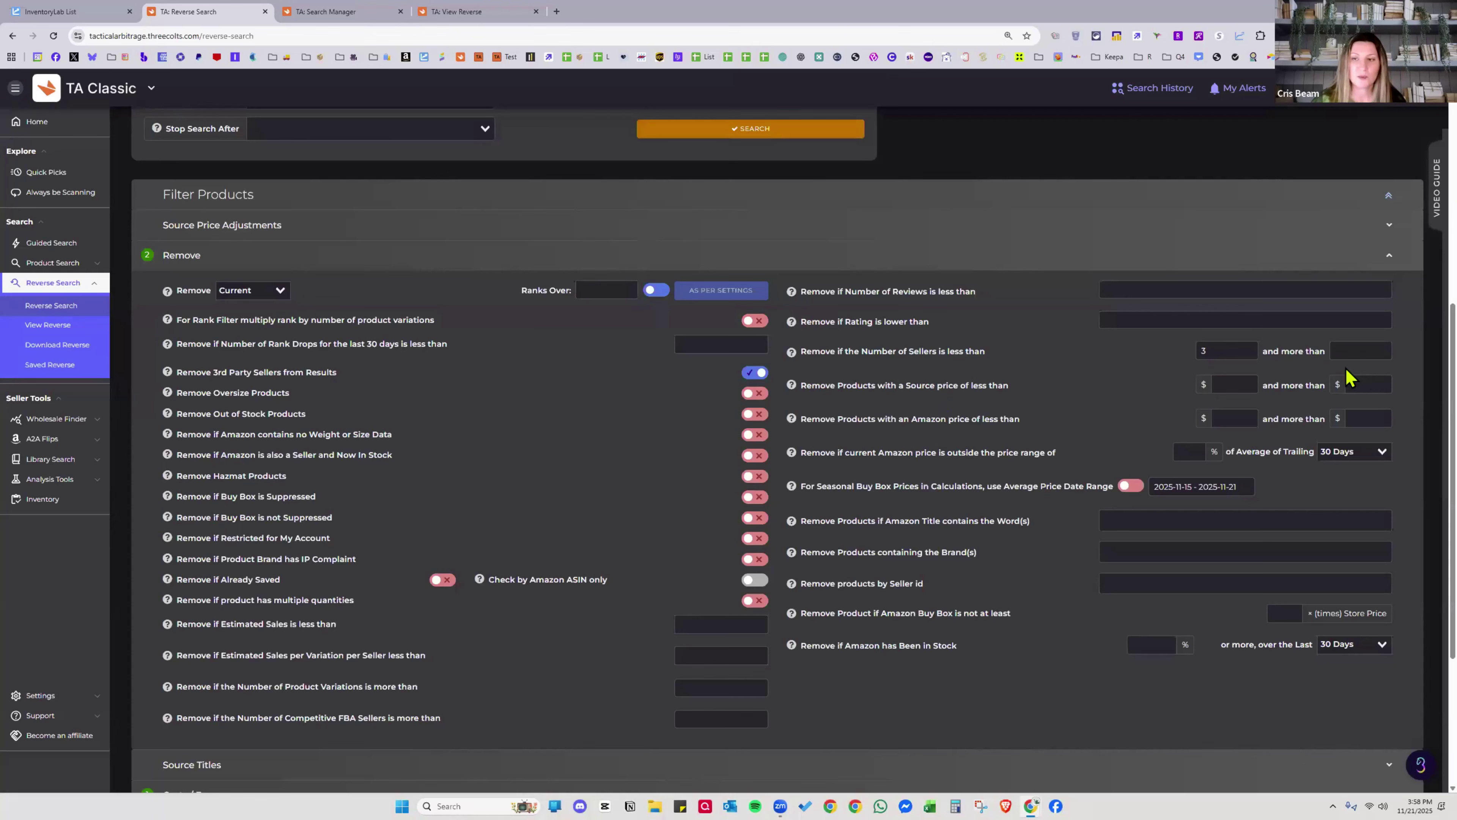
pyautogui.click(1370, 351)
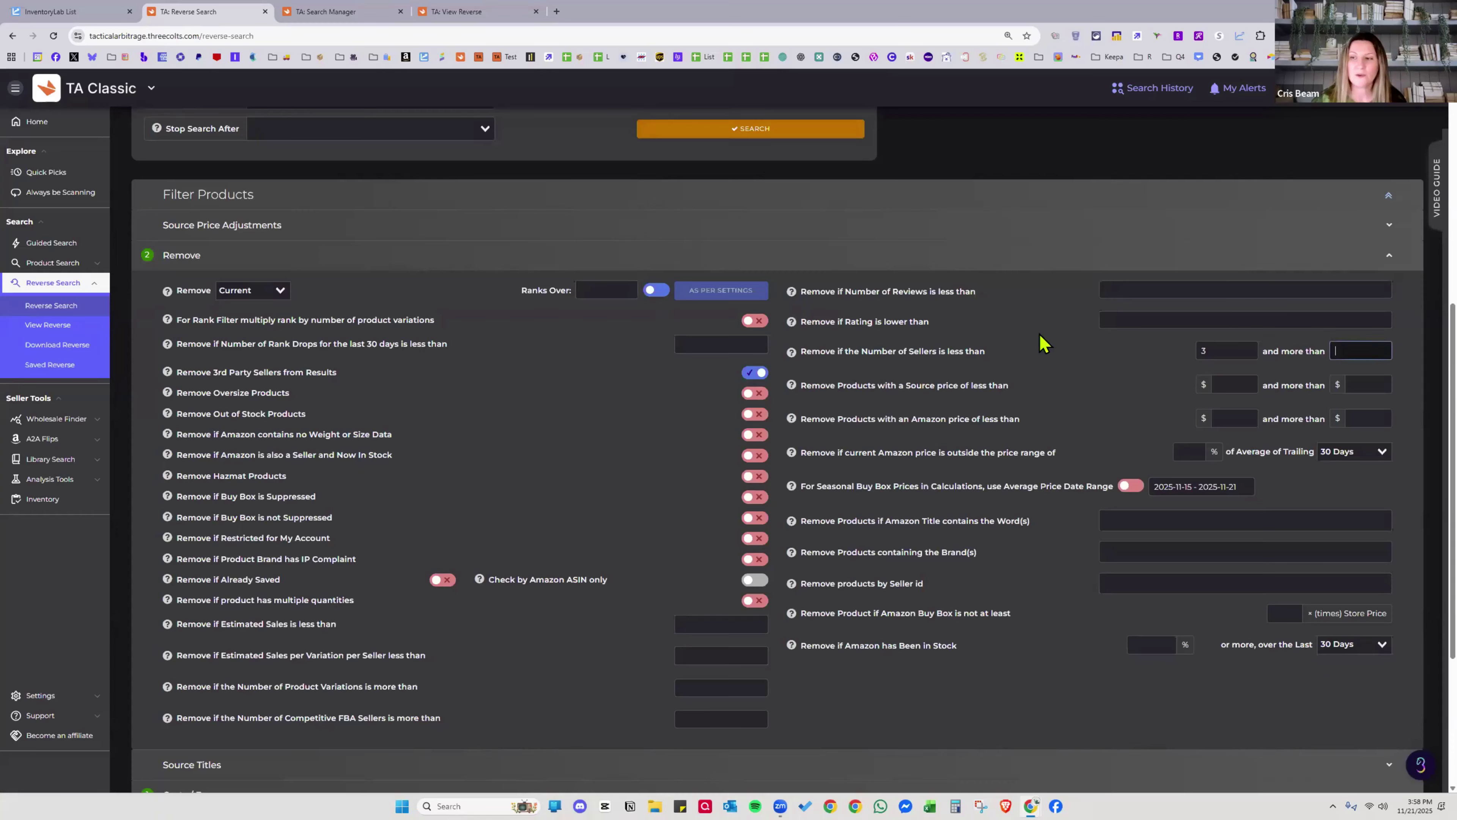
pyautogui.click(1042, 373)
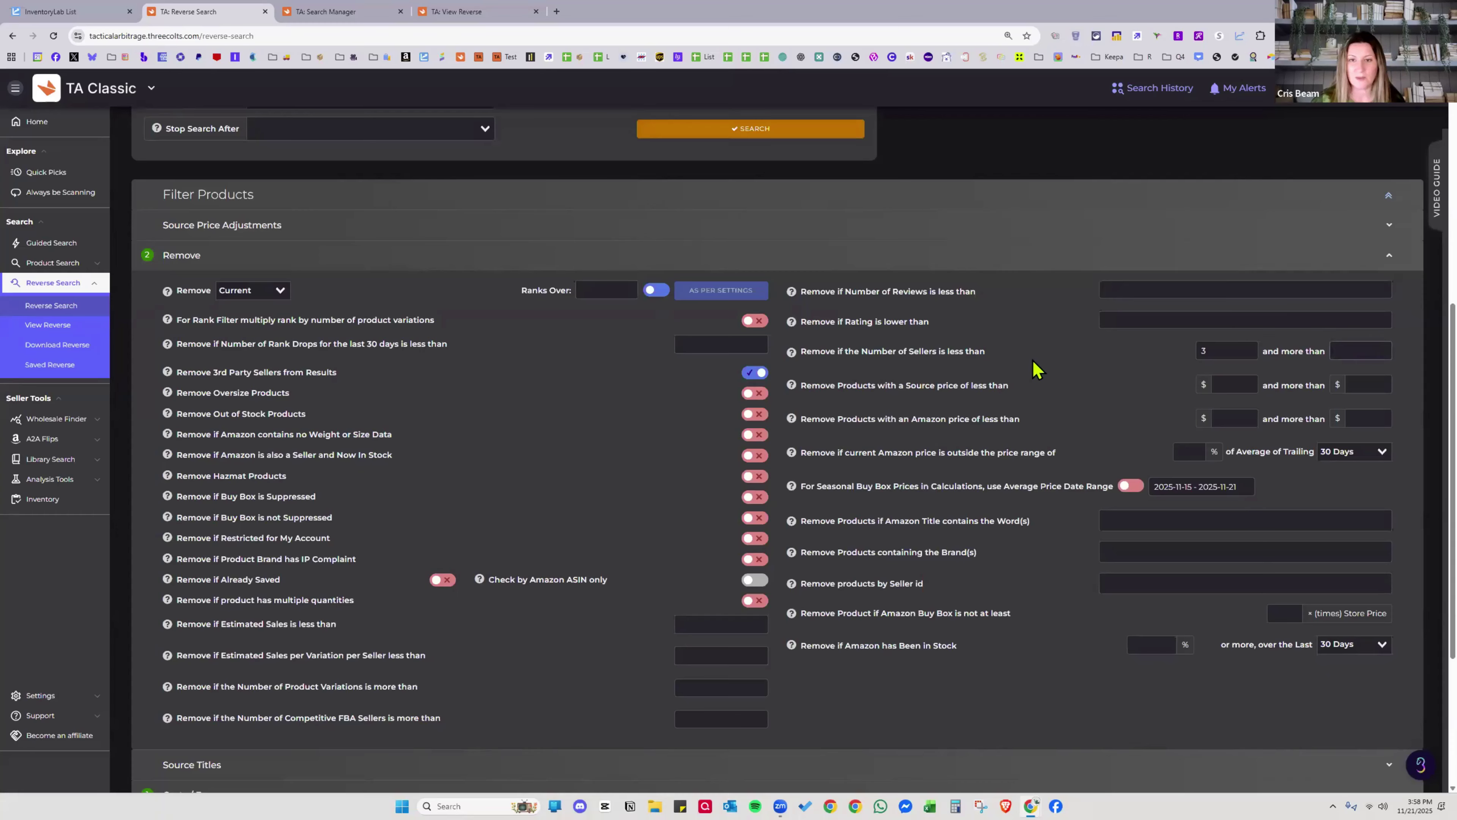
pyautogui.moveTo(988, 351); pyautogui.dragTo(801, 355)
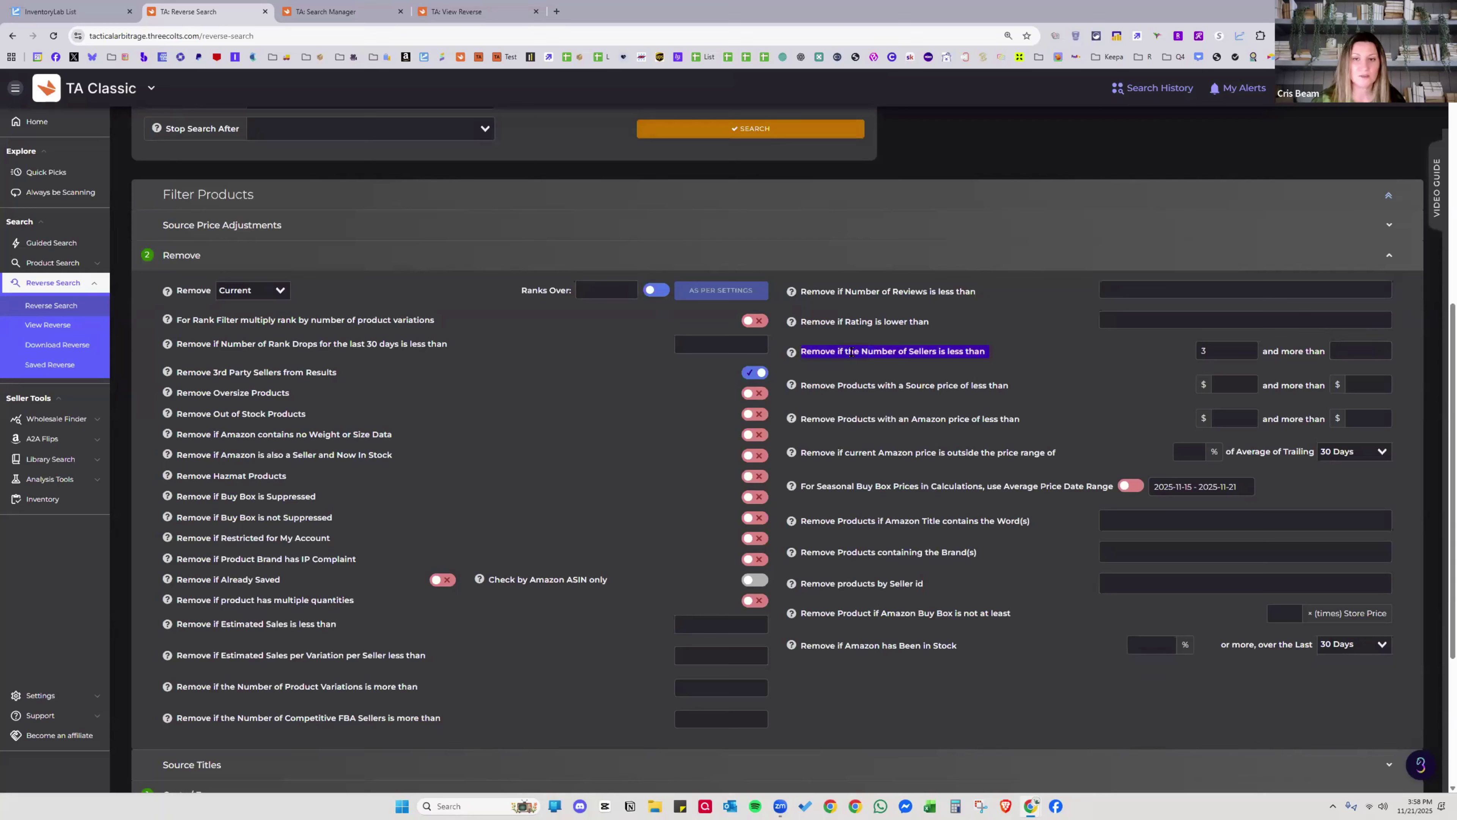
pyautogui.click(1026, 369)
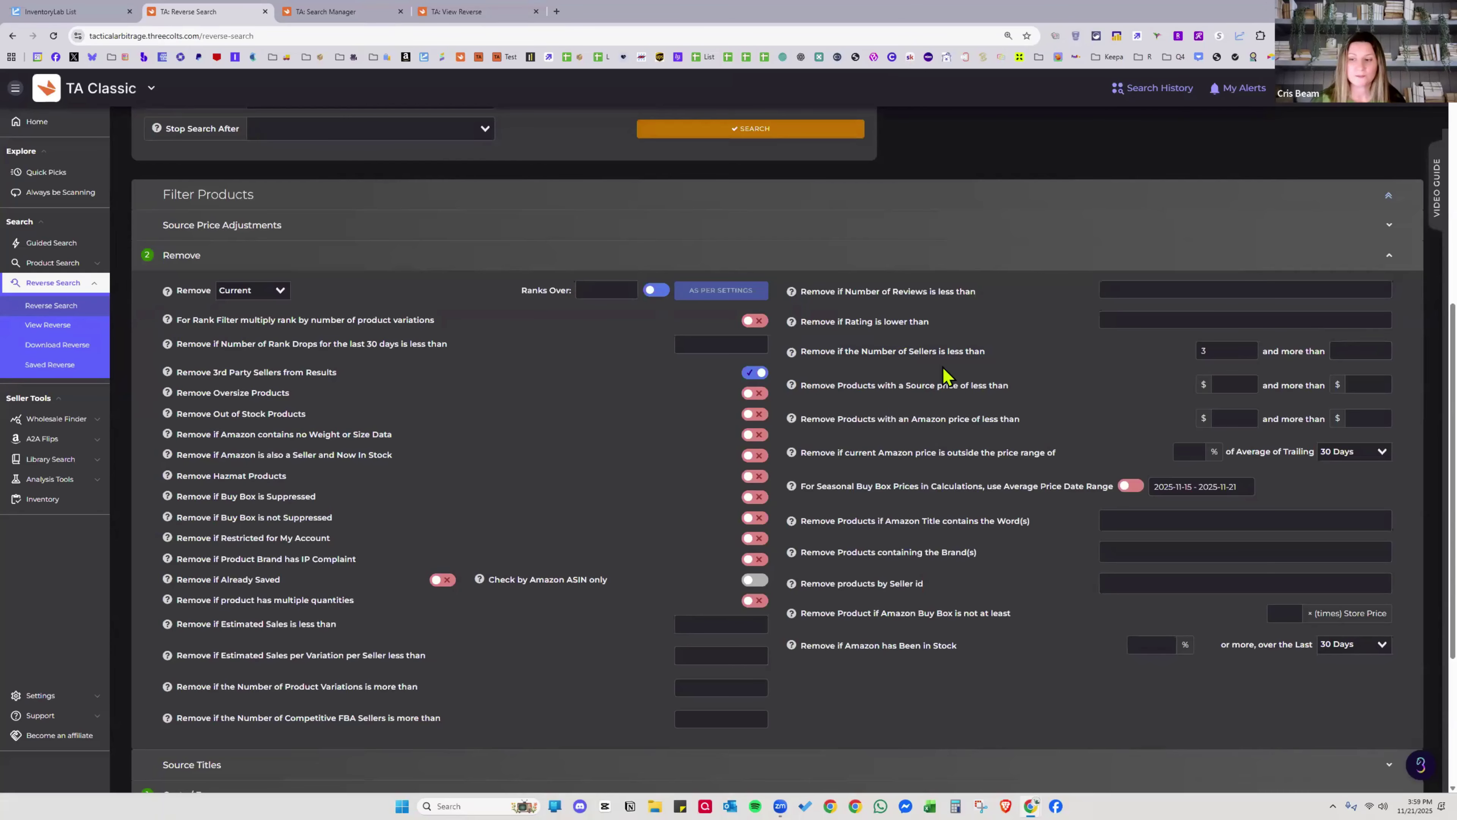
# Review the remaining Remove filters and collapse that section
pyautogui.scroll(-2, 1047, 395)
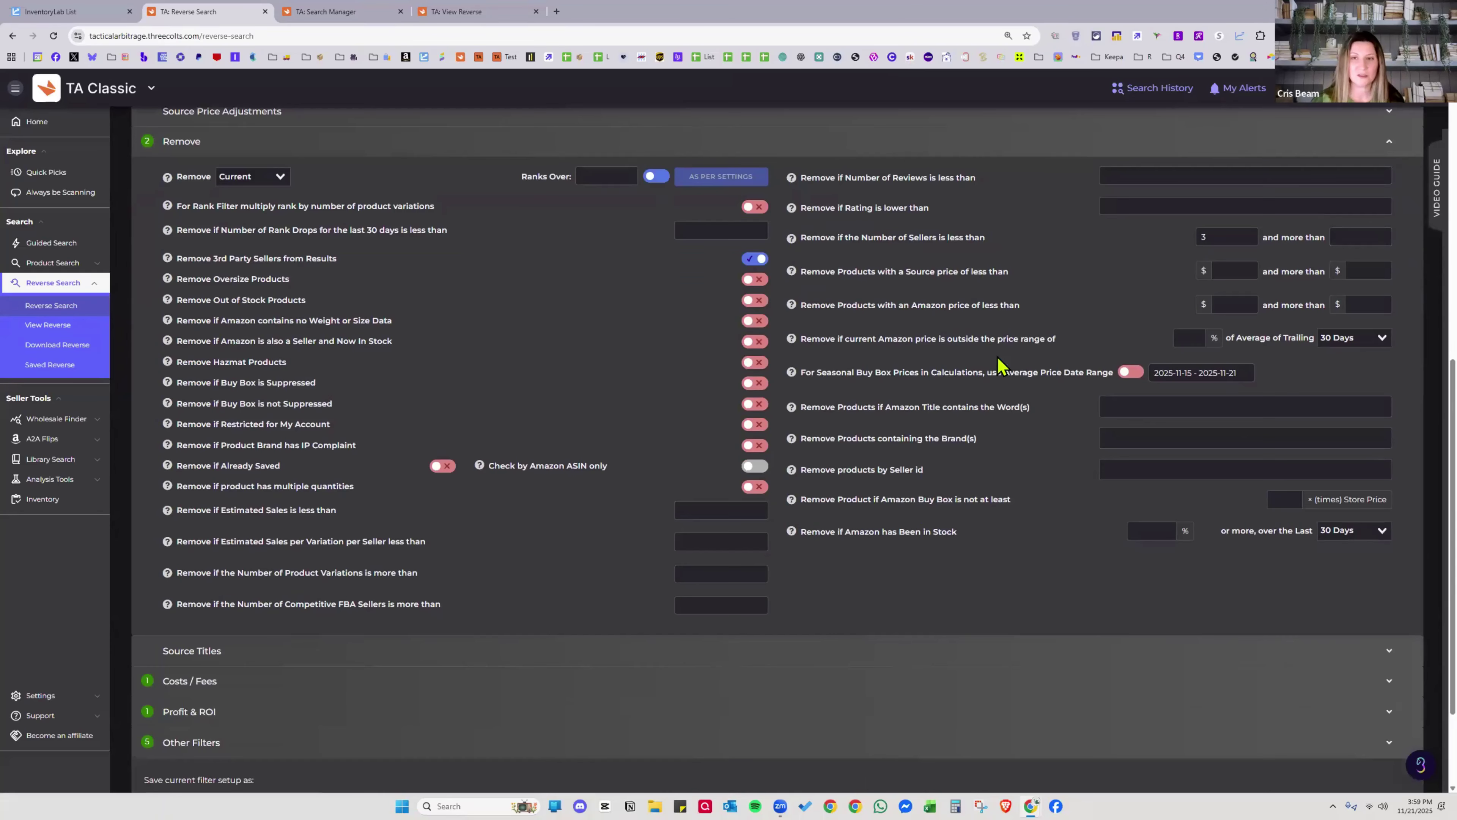
pyautogui.scroll(1, 995, 396)
pyautogui.scroll(-1, 988, 597)
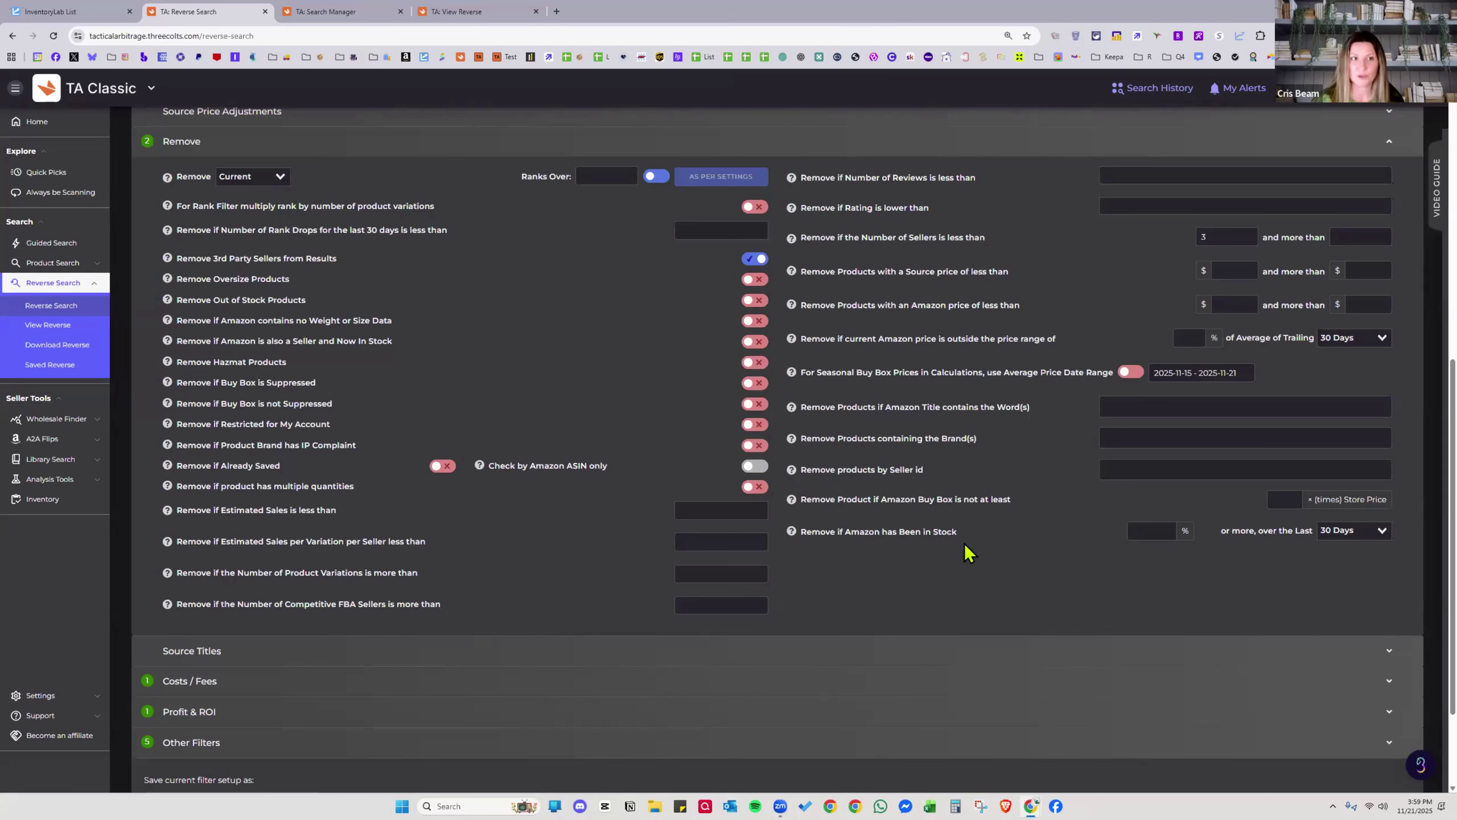
pyautogui.click(834, 147)
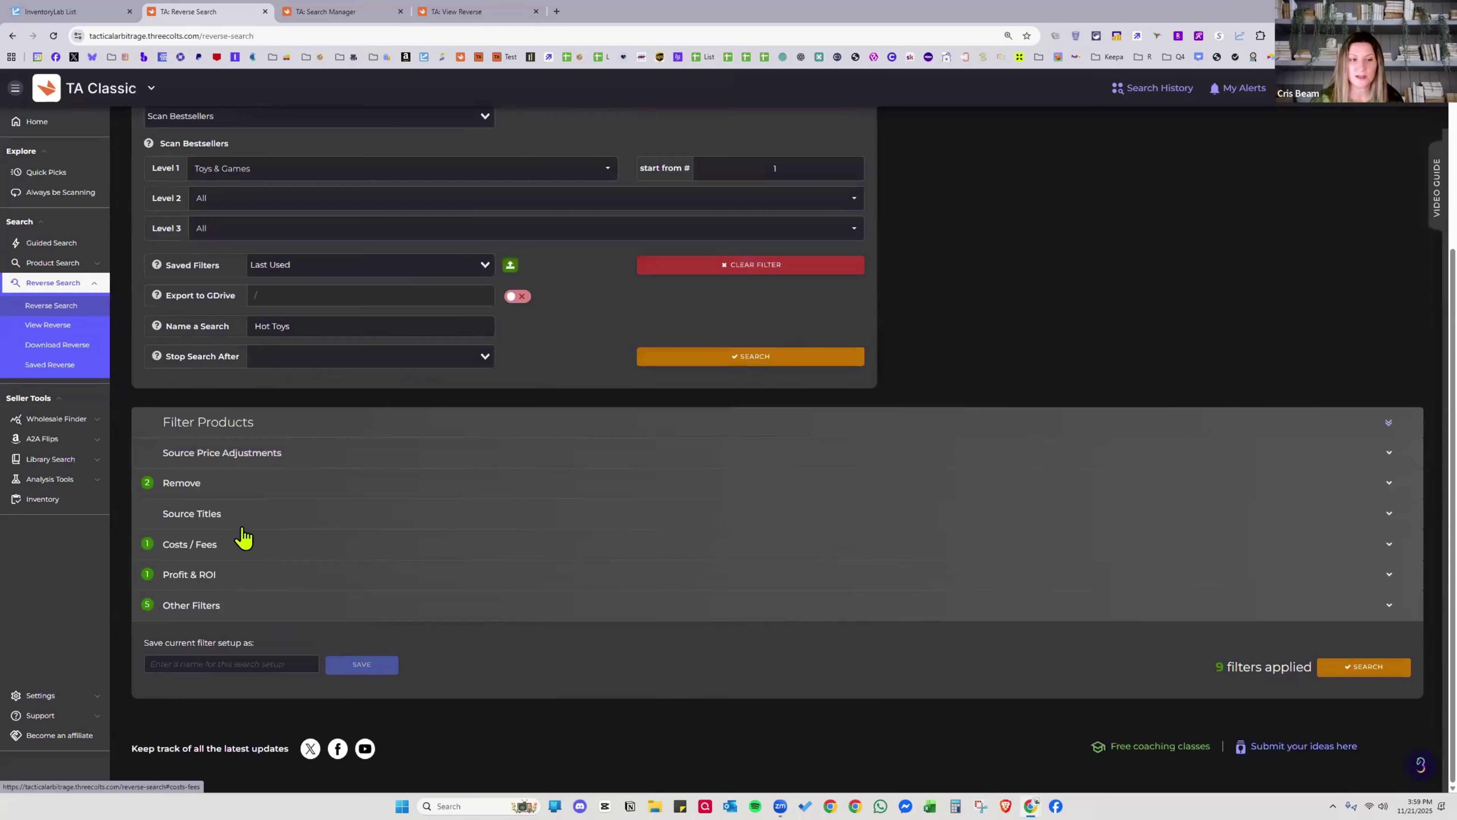
# Review the Costs / Fees filters, including the cost per lb to ship to Amazon, and collapse that section
pyautogui.click(176, 548)
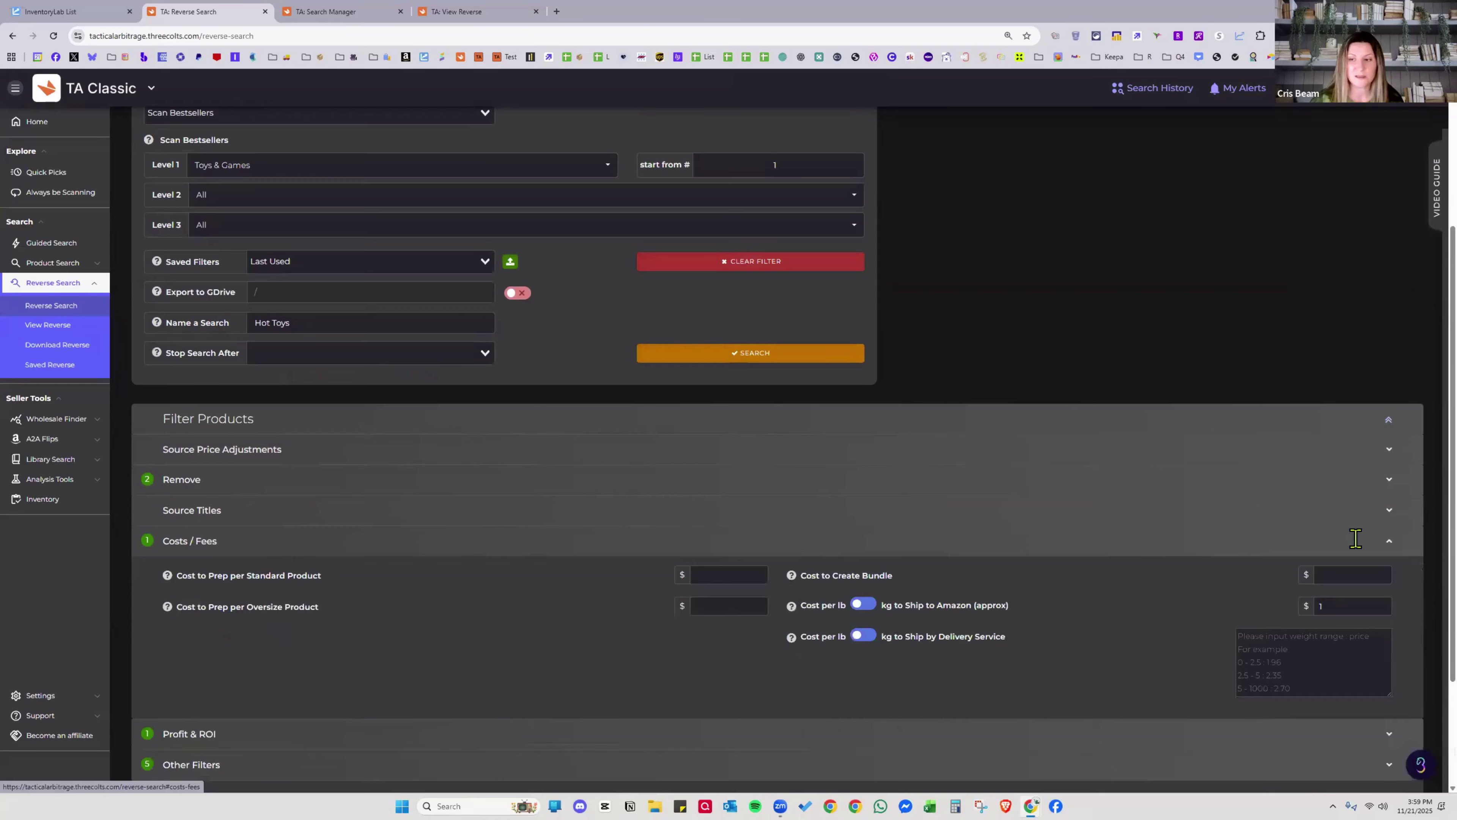
pyautogui.scroll(-2, 1359, 536)
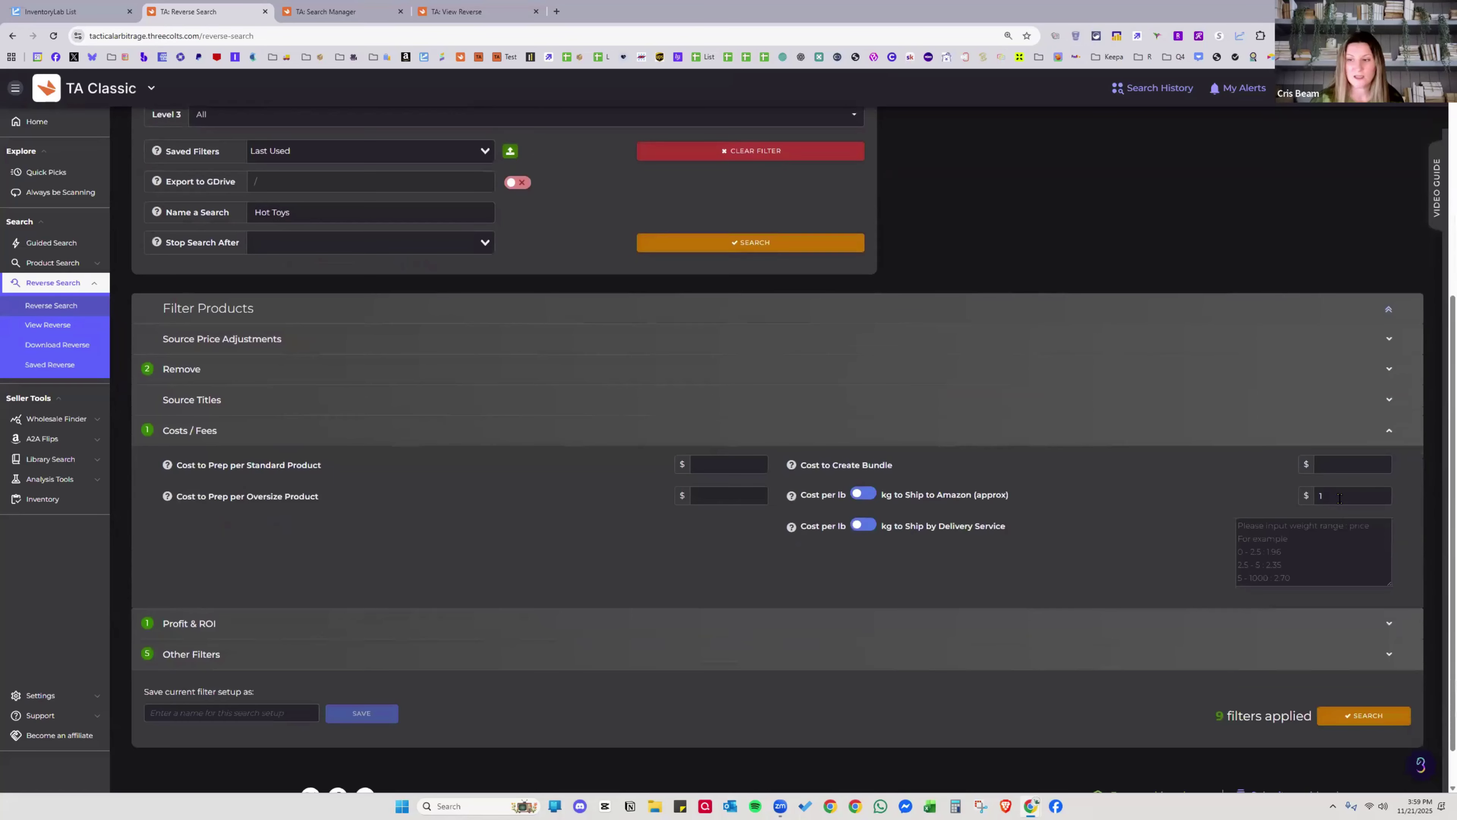
pyautogui.click(397, 441)
# Expand the Profit & ROI filters and recheck the Source Price Adjustments section, leaving it collapsed
pyautogui.click(467, 584)
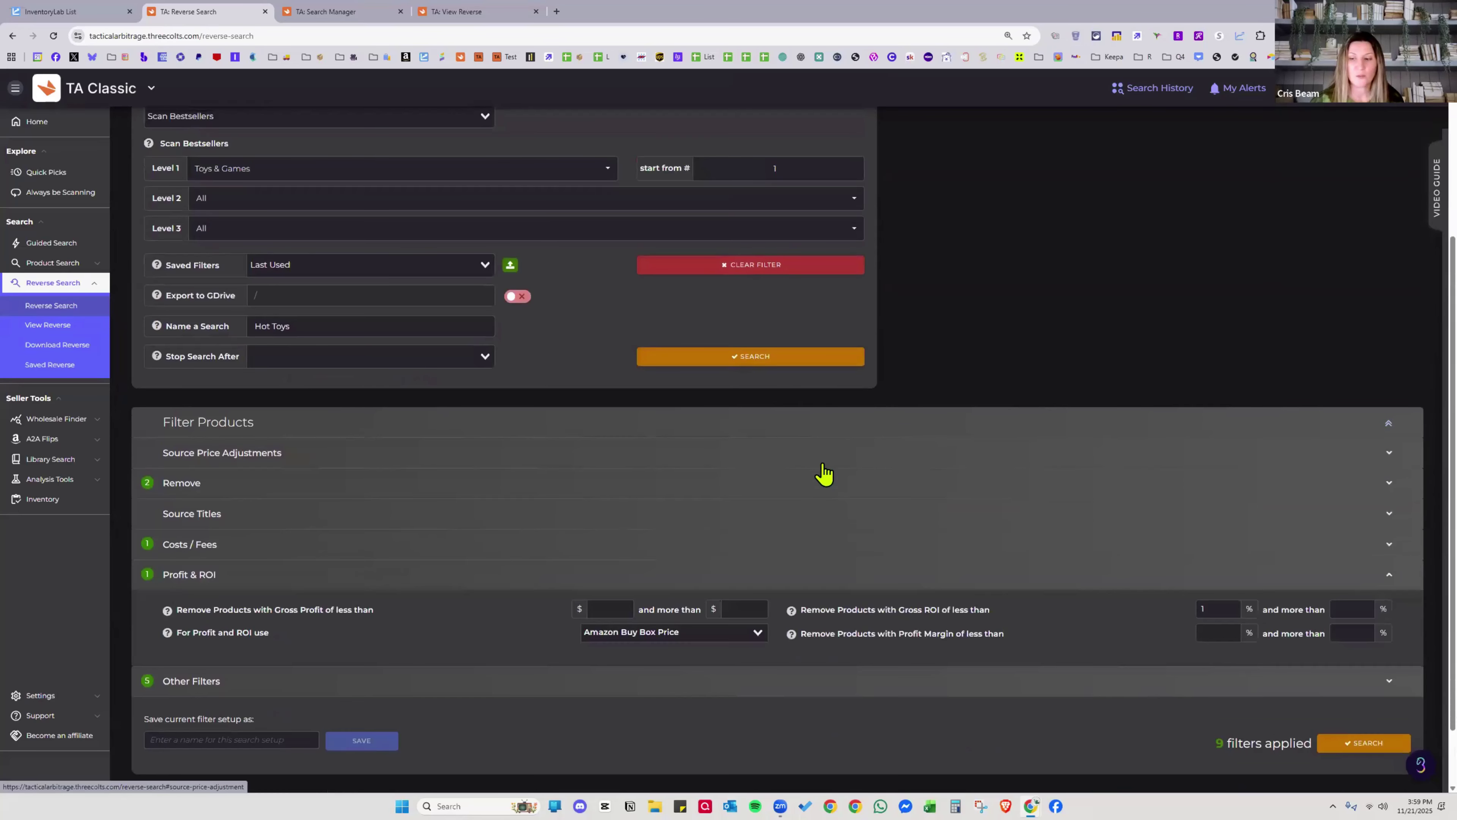
pyautogui.scroll(-1, 1159, 524)
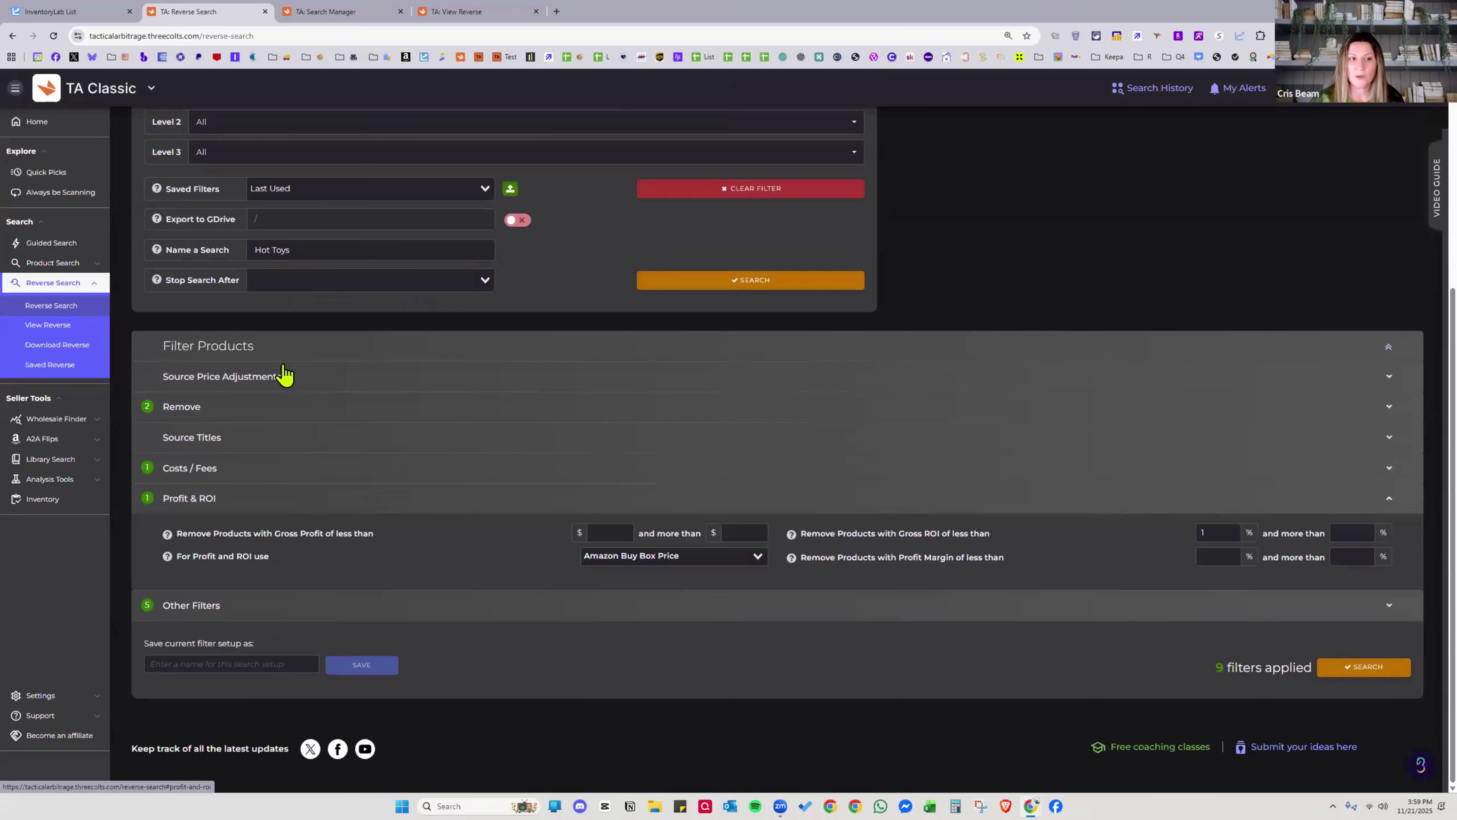
pyautogui.click(276, 382)
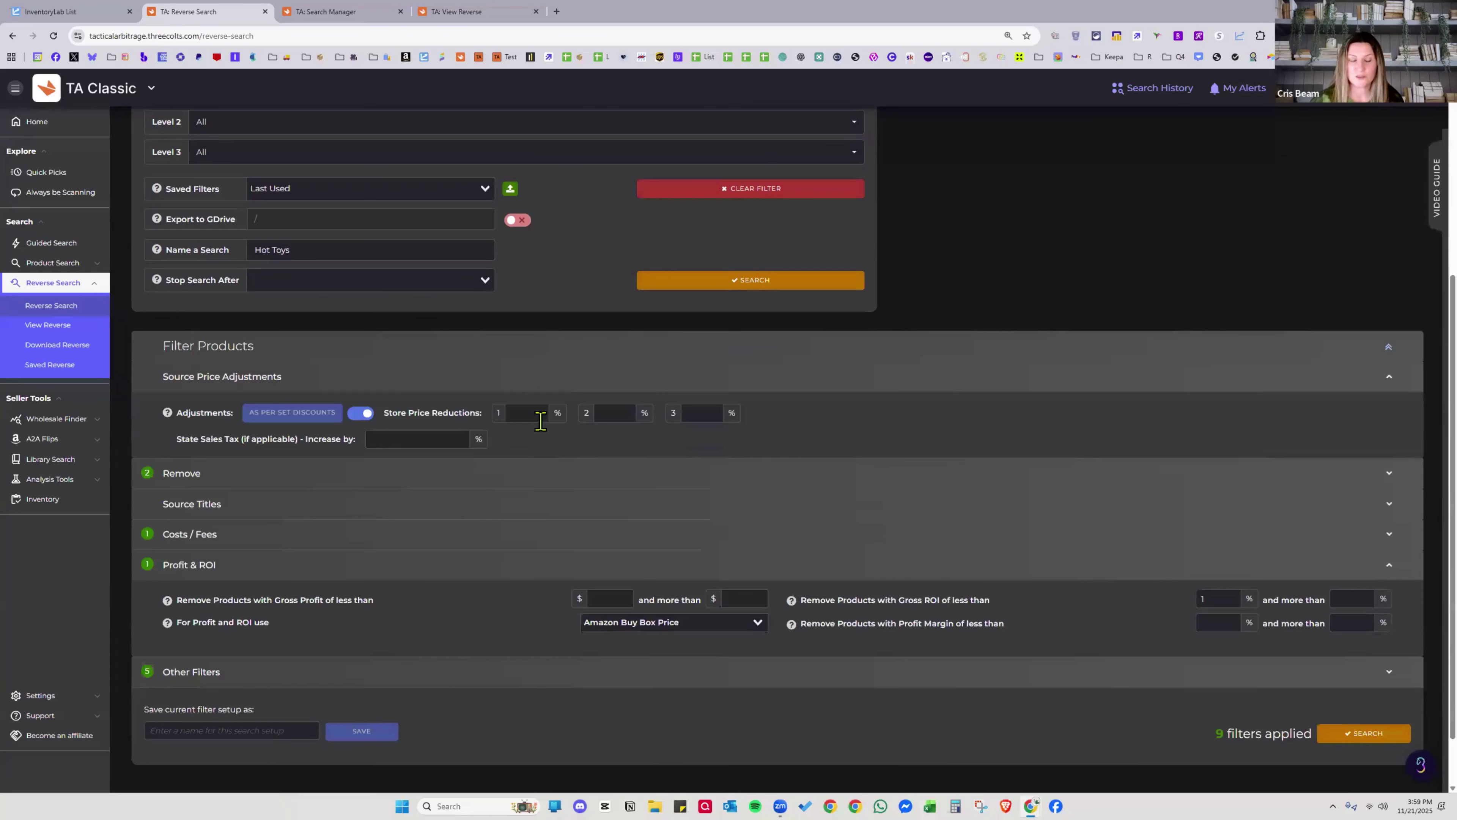
pyautogui.click(560, 385)
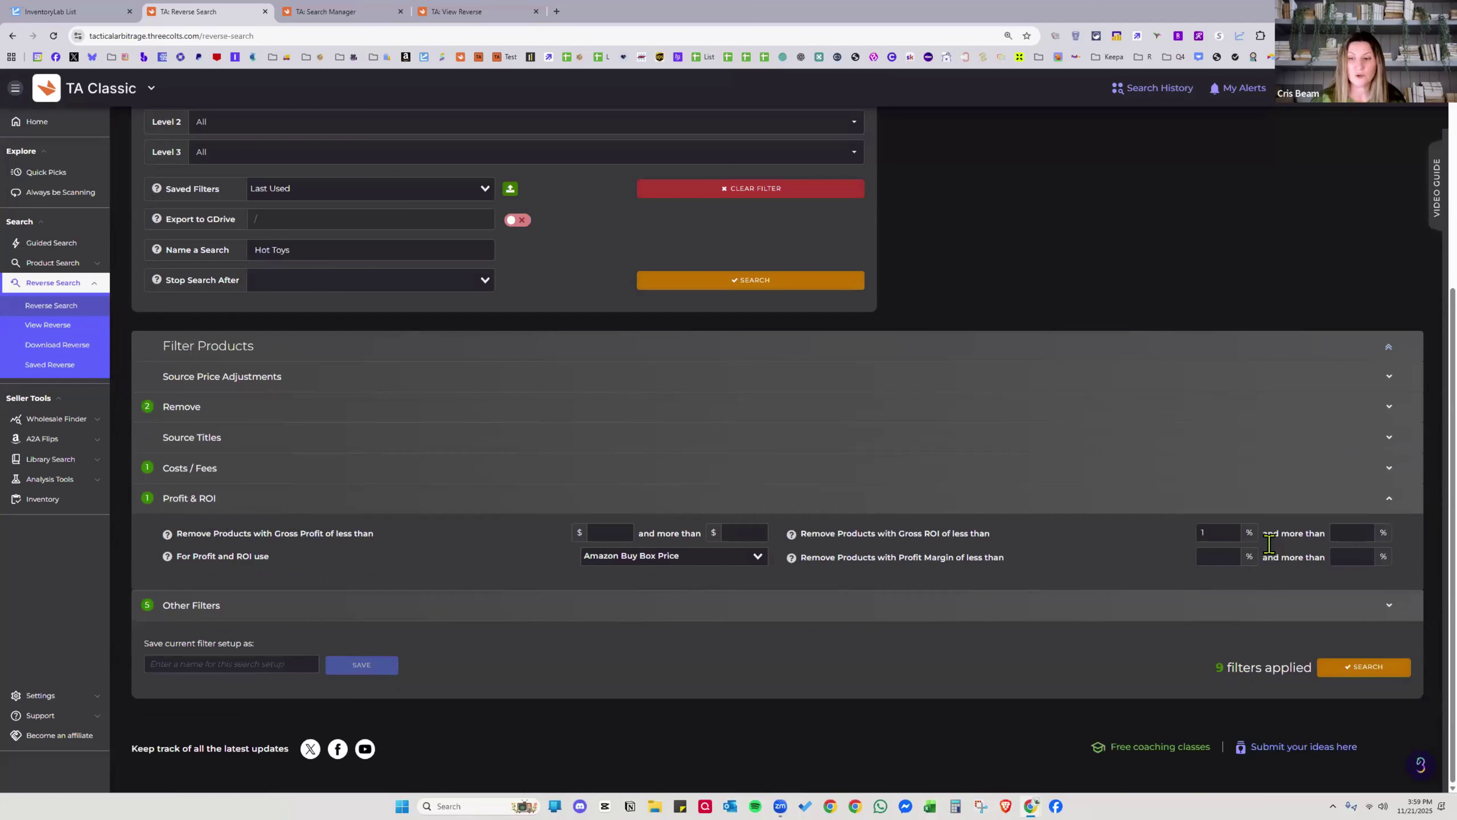
# Examine the filter in Profit & ROI that removes products below a minimum gross ROI
pyautogui.click(1217, 531)
pyautogui.click(1104, 536)
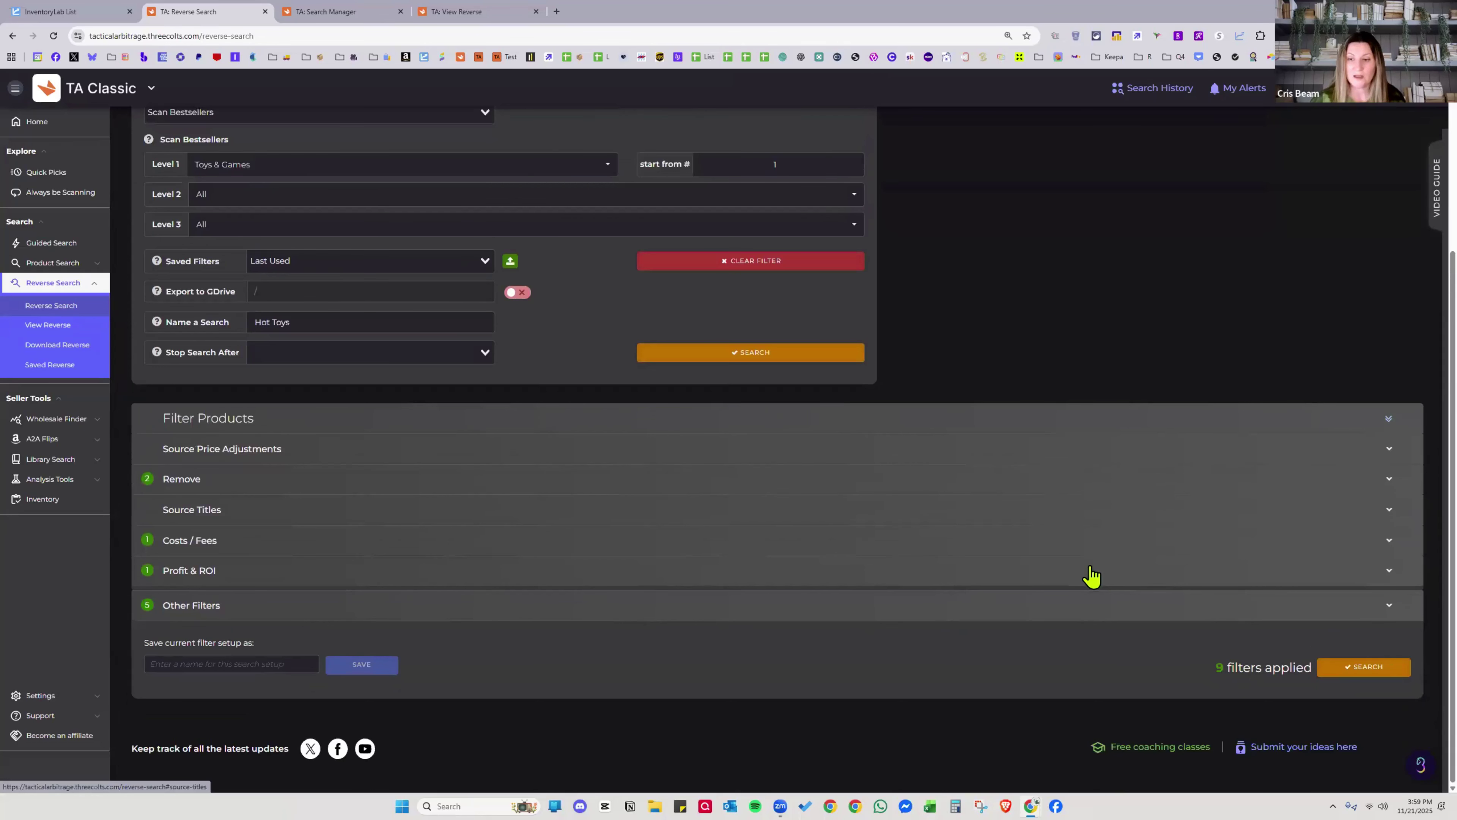
pyautogui.click(1093, 578)
pyautogui.click(1060, 532)
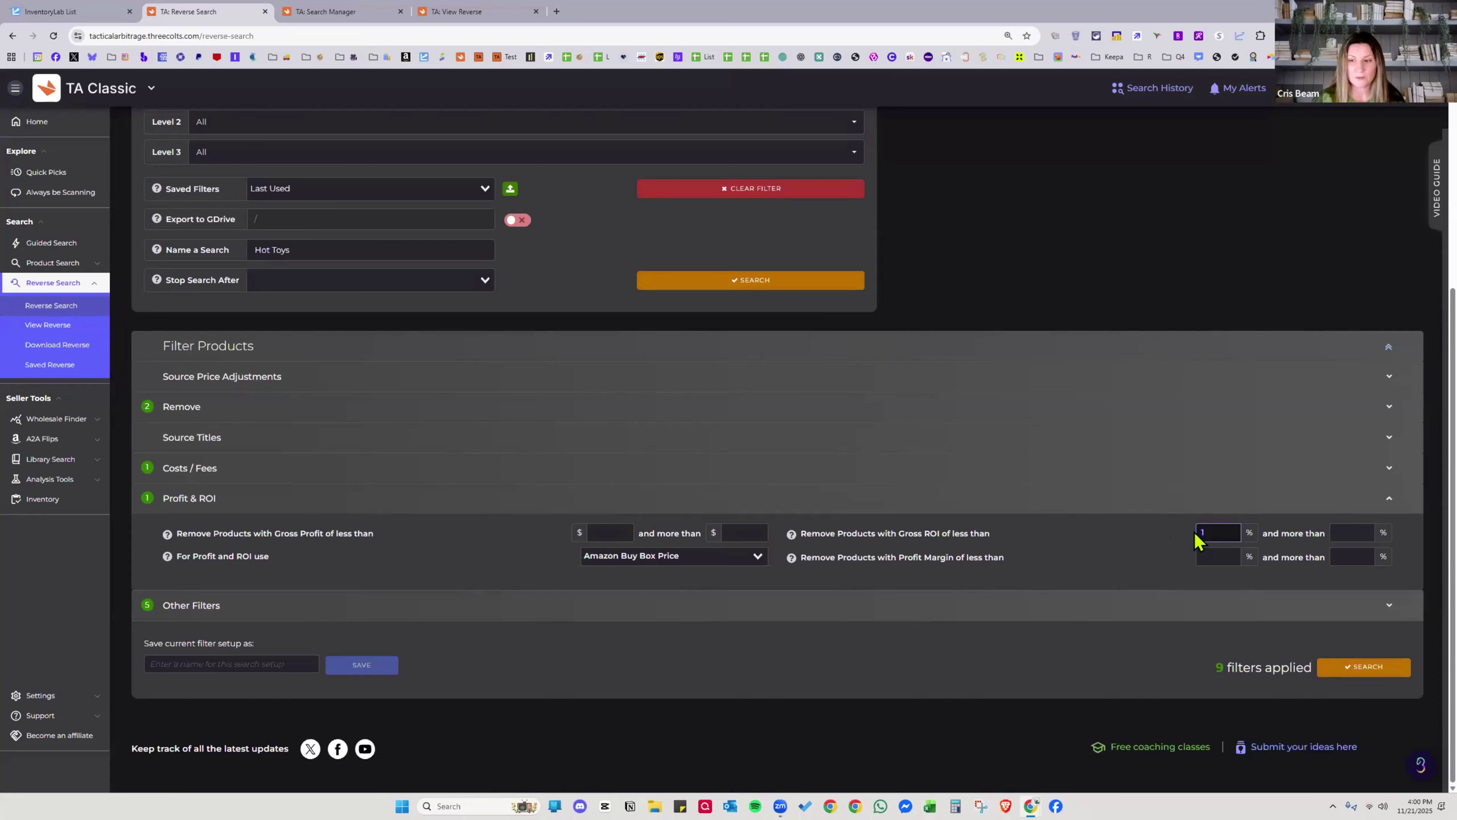
pyautogui.click(1119, 548)
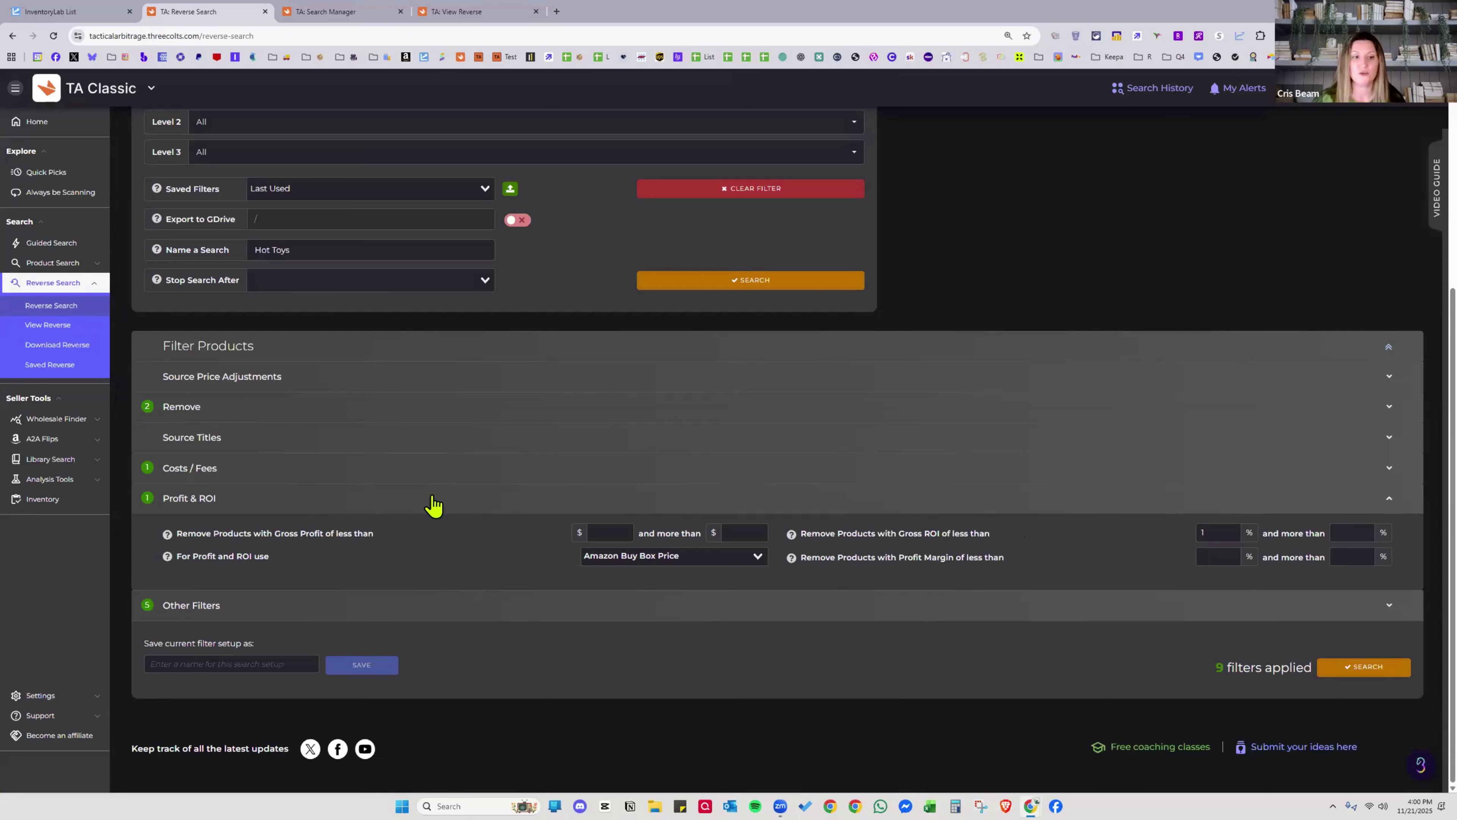
# Collapse the Profit & ROI section and expand Other Filters to review its toggles
pyautogui.click(453, 498)
pyautogui.click(487, 529)
pyautogui.scroll(-2, 392, 547)
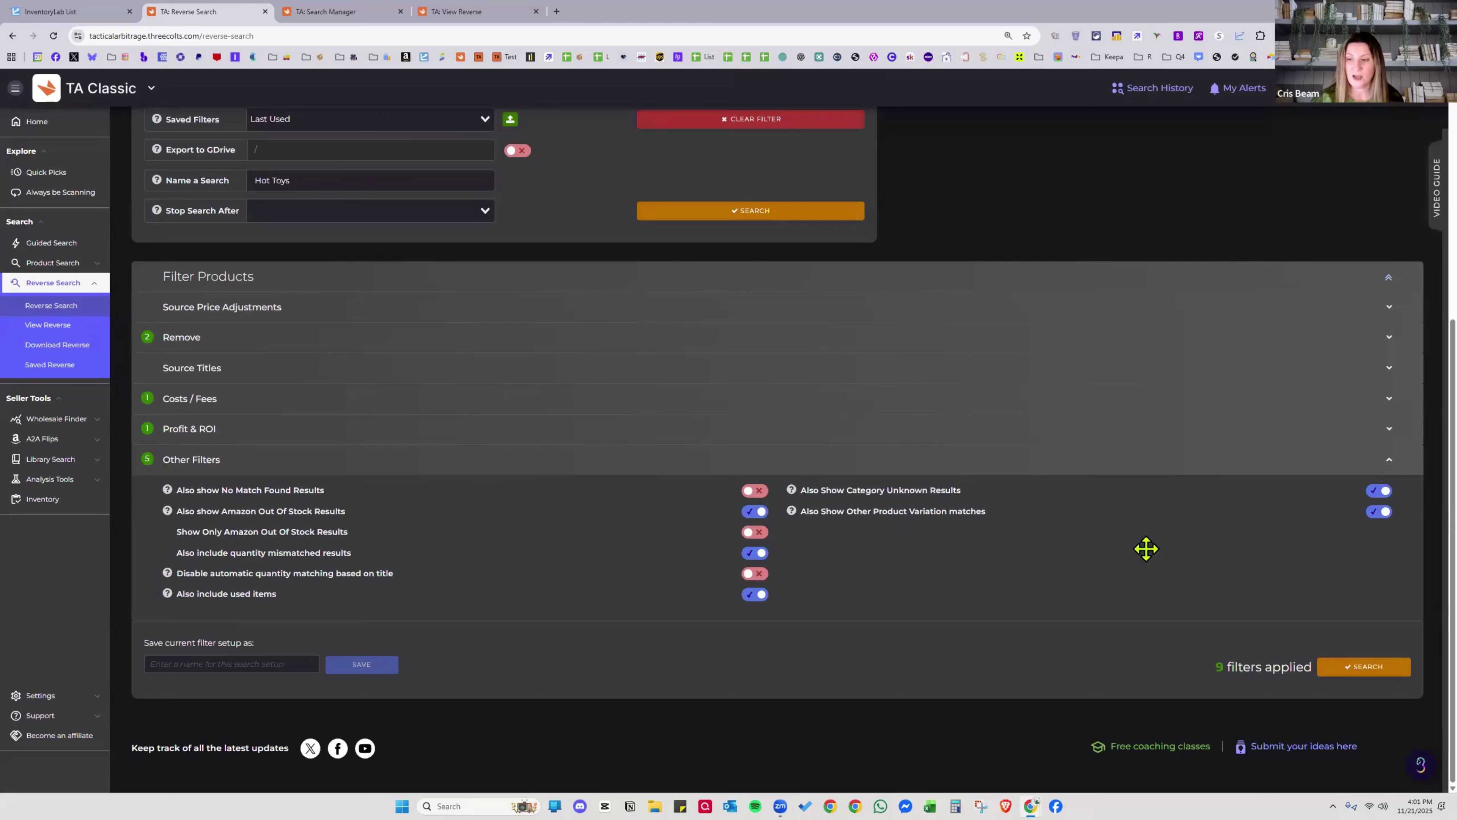
# Review the main search setup, including the bestseller category, search name and Reverse Search Domains list
pyautogui.scroll(2, 628, 371)
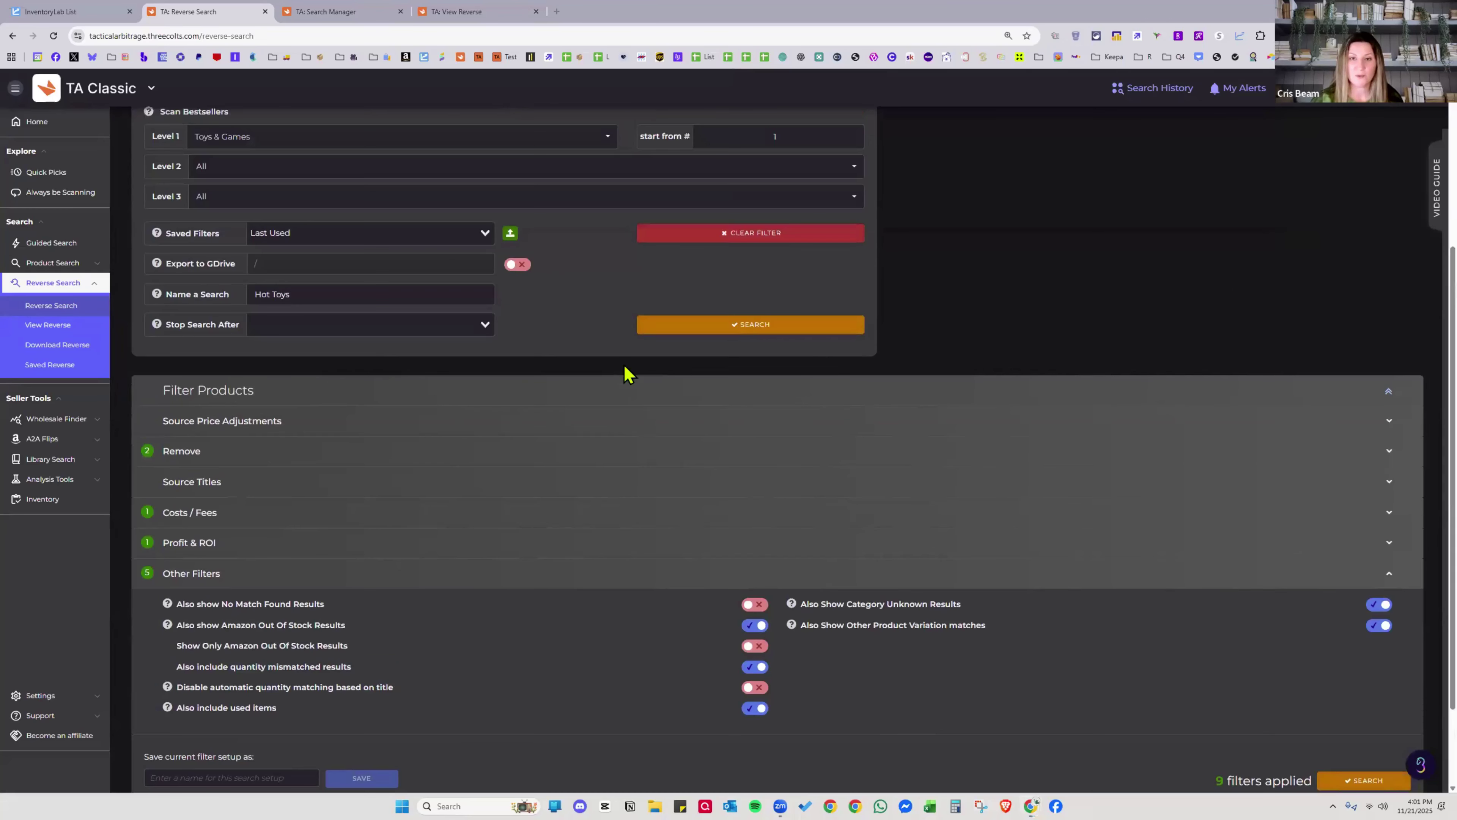
pyautogui.scroll(3, 745, 349)
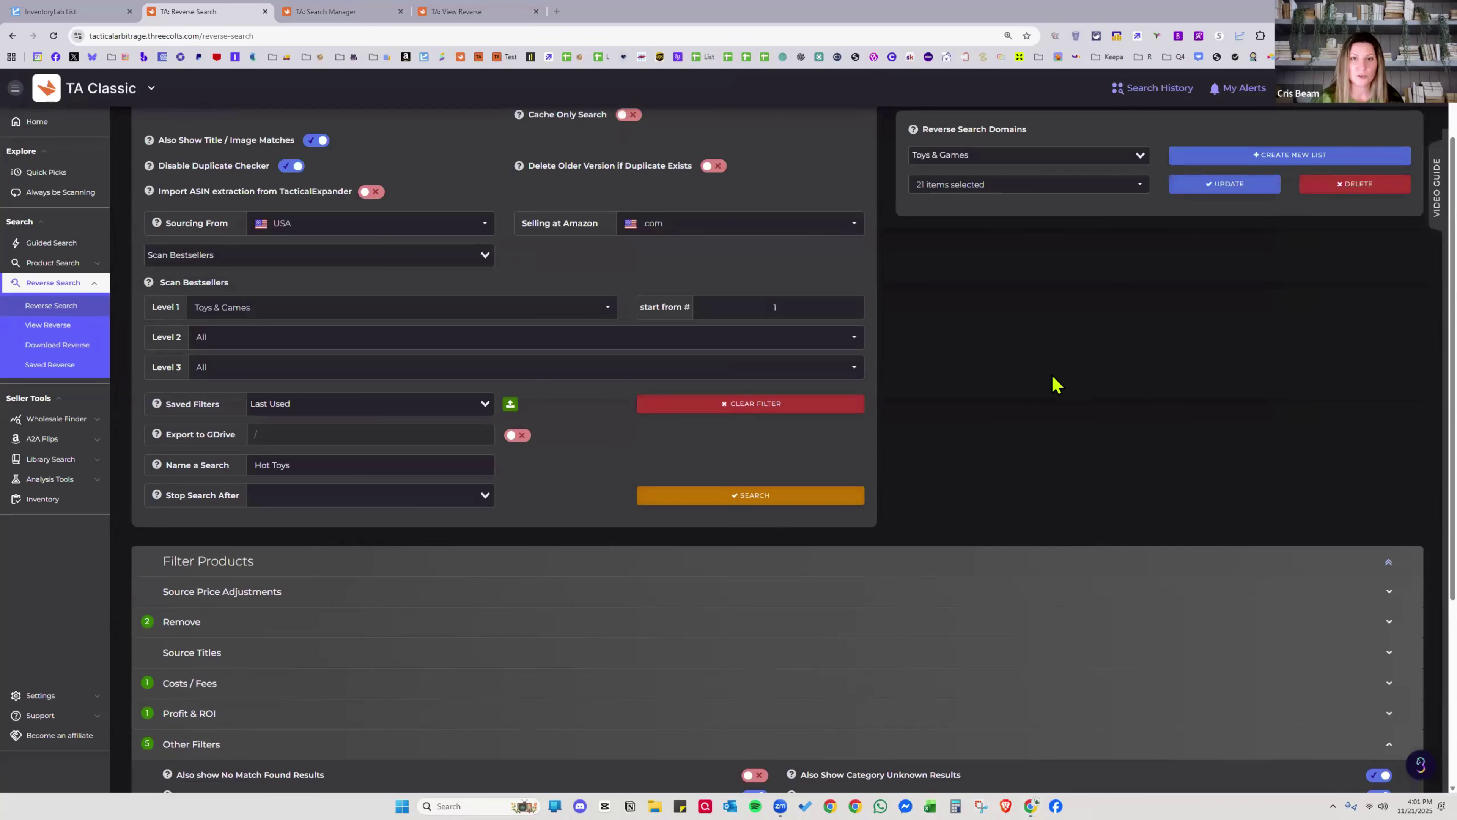
pyautogui.scroll(1, 792, 397)
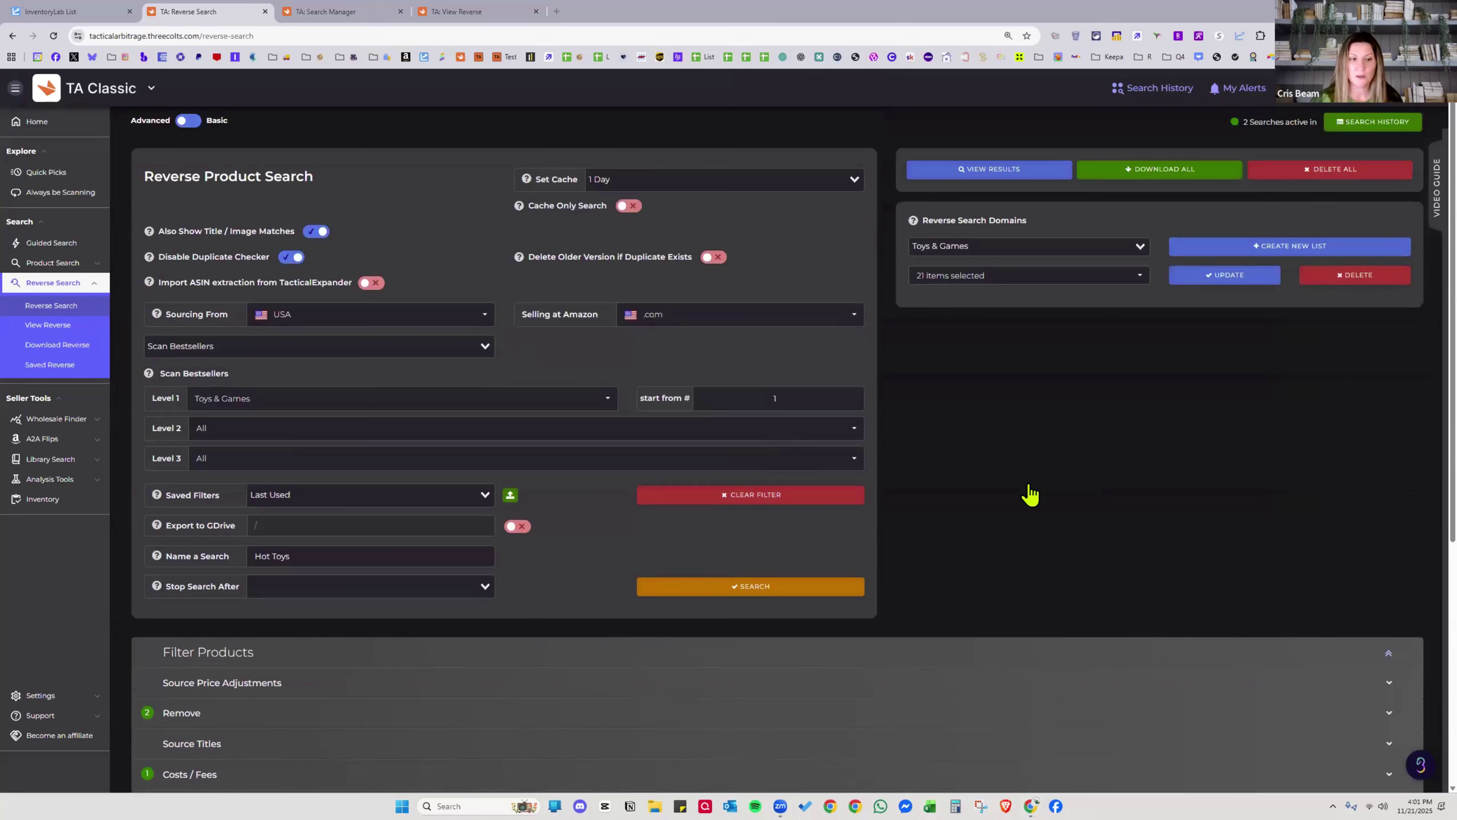
# Expand the Remove filters again and examine the minimum number of sellers setting
pyautogui.scroll(-3, 442, 405)
pyautogui.scroll(-1, 441, 405)
pyautogui.click(443, 430)
pyautogui.scroll(-3, 1142, 570)
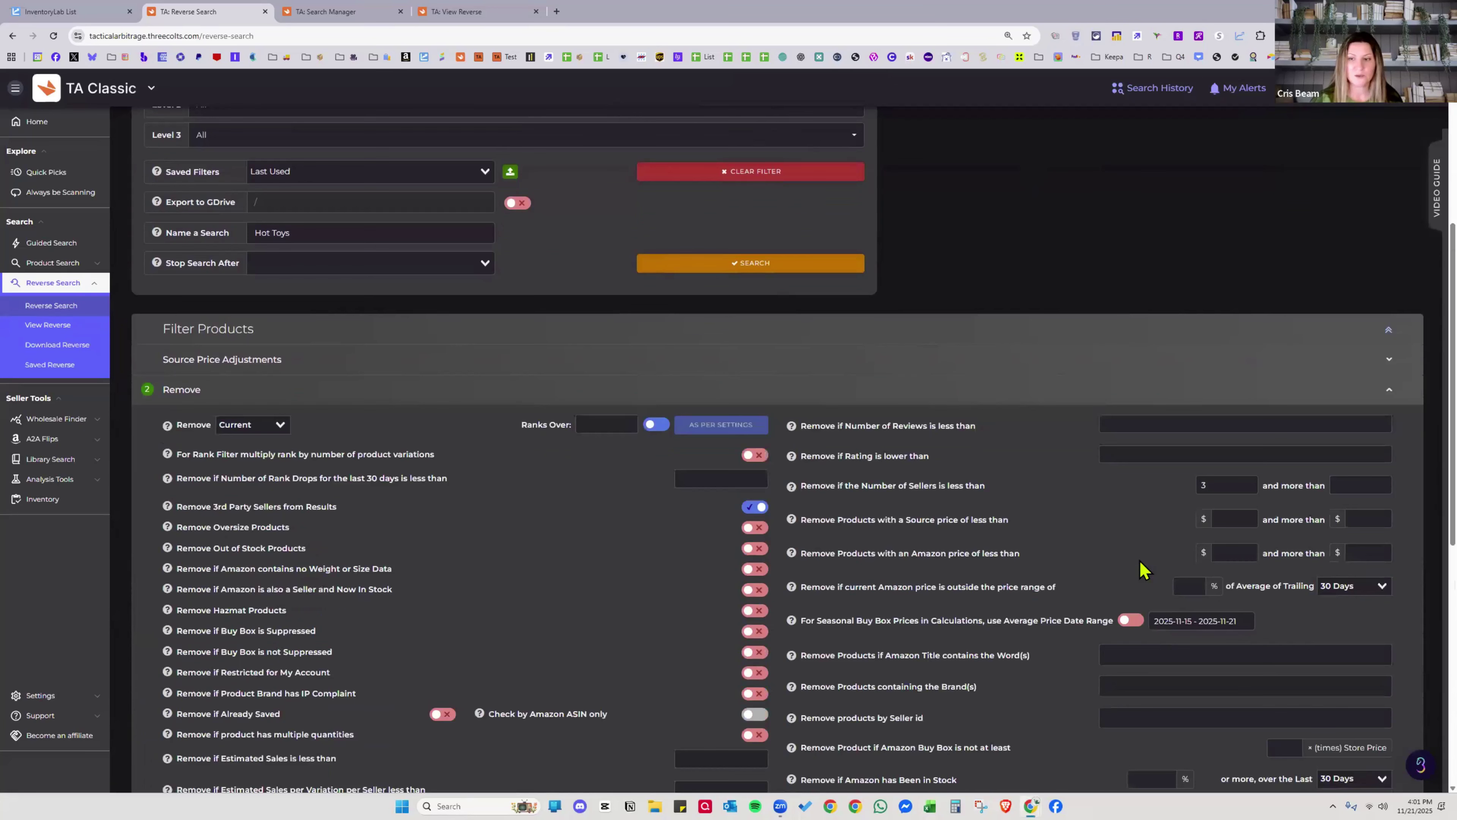
pyautogui.scroll(-2, 1141, 569)
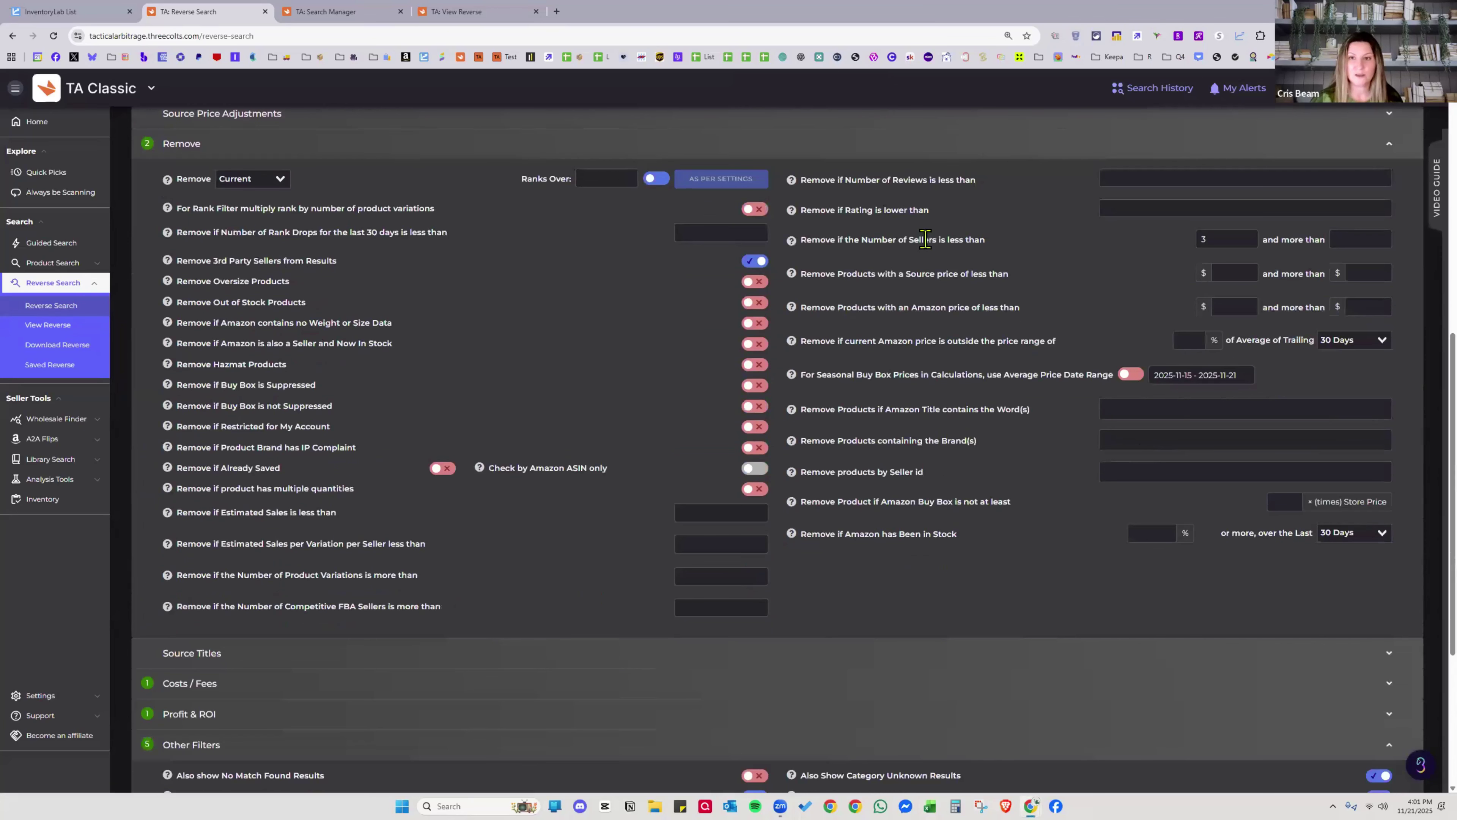
pyautogui.moveTo(809, 240); pyautogui.dragTo(1205, 241)
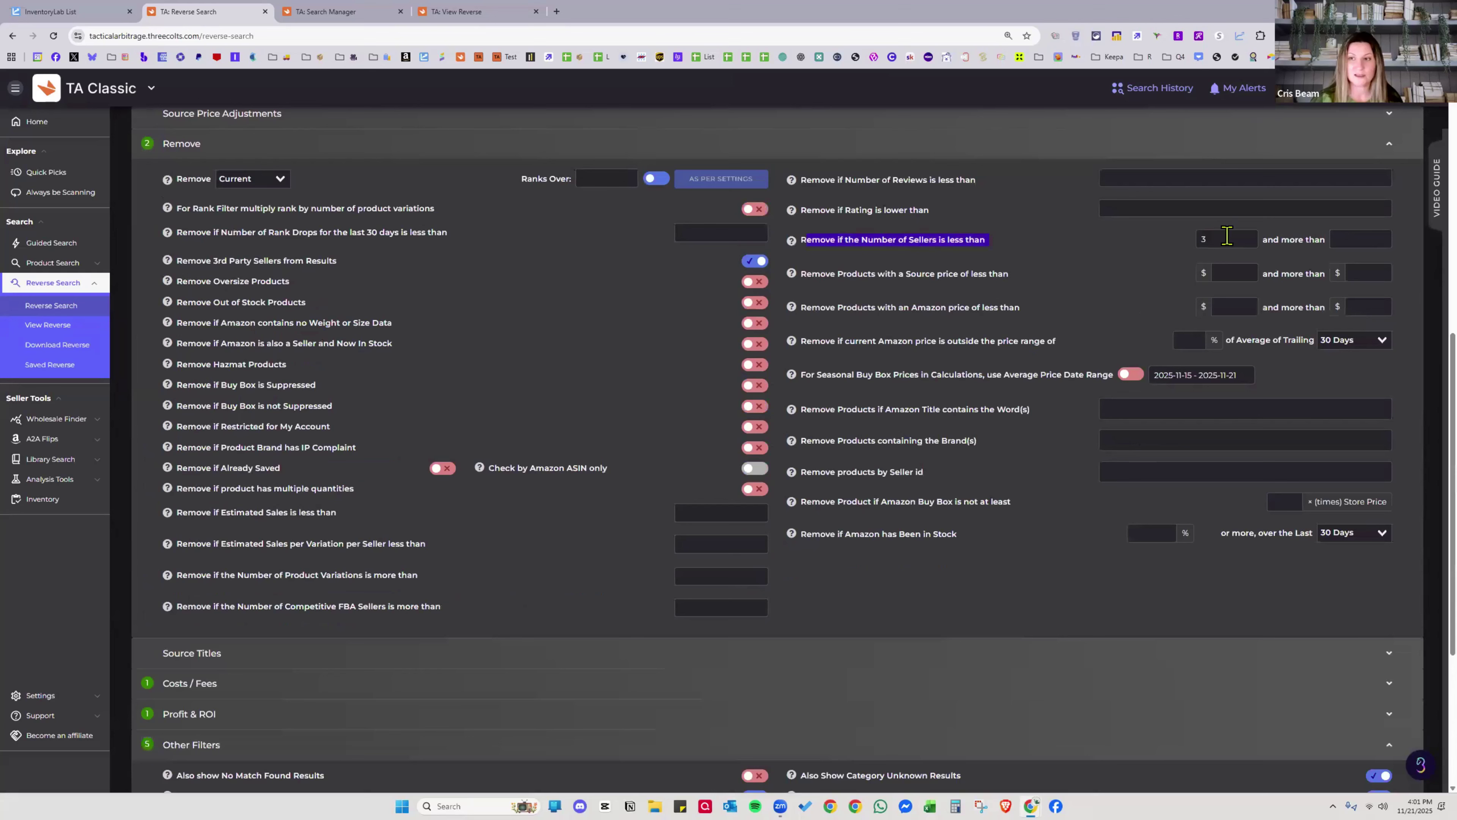
pyautogui.click(1225, 236)
pyautogui.click(1128, 255)
# Expand Costs / Fees and Profit & ROI and review them together with the Other Filters options
pyautogui.scroll(-1, 631, 517)
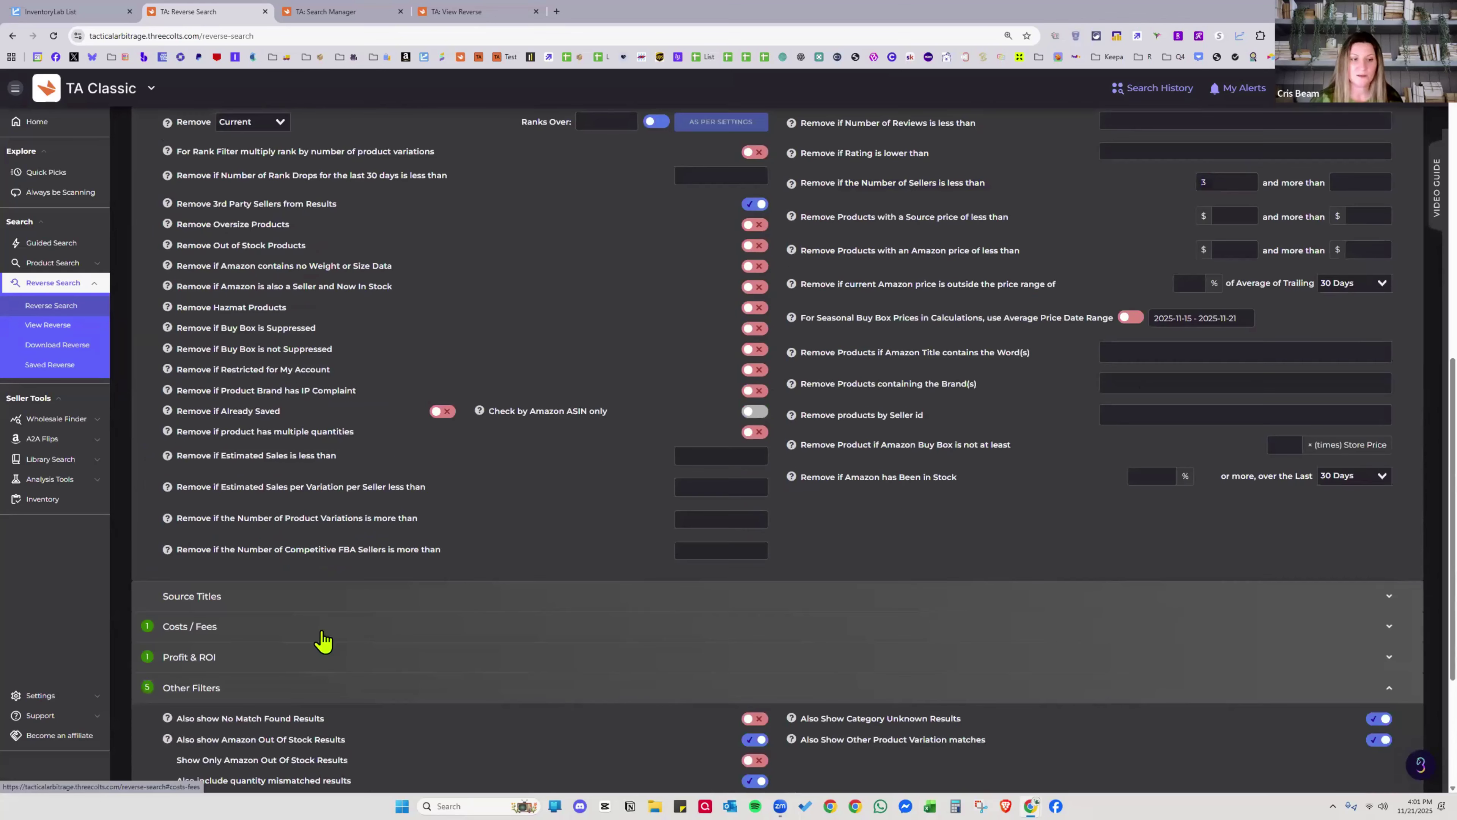
pyautogui.click(327, 628)
pyautogui.scroll(-6, 338, 516)
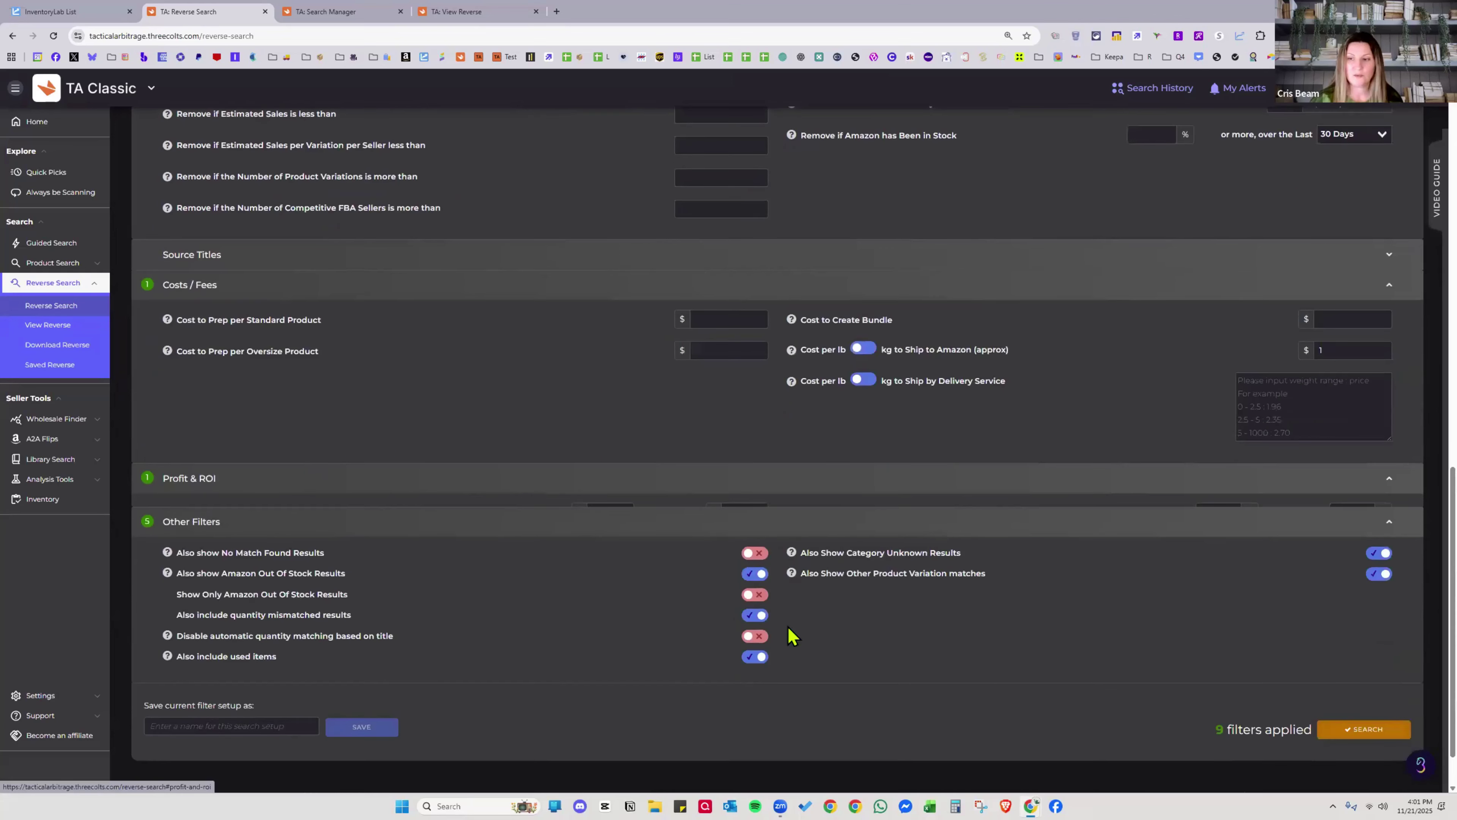
pyautogui.click(1246, 463)
pyautogui.scroll(-2, 1246, 458)
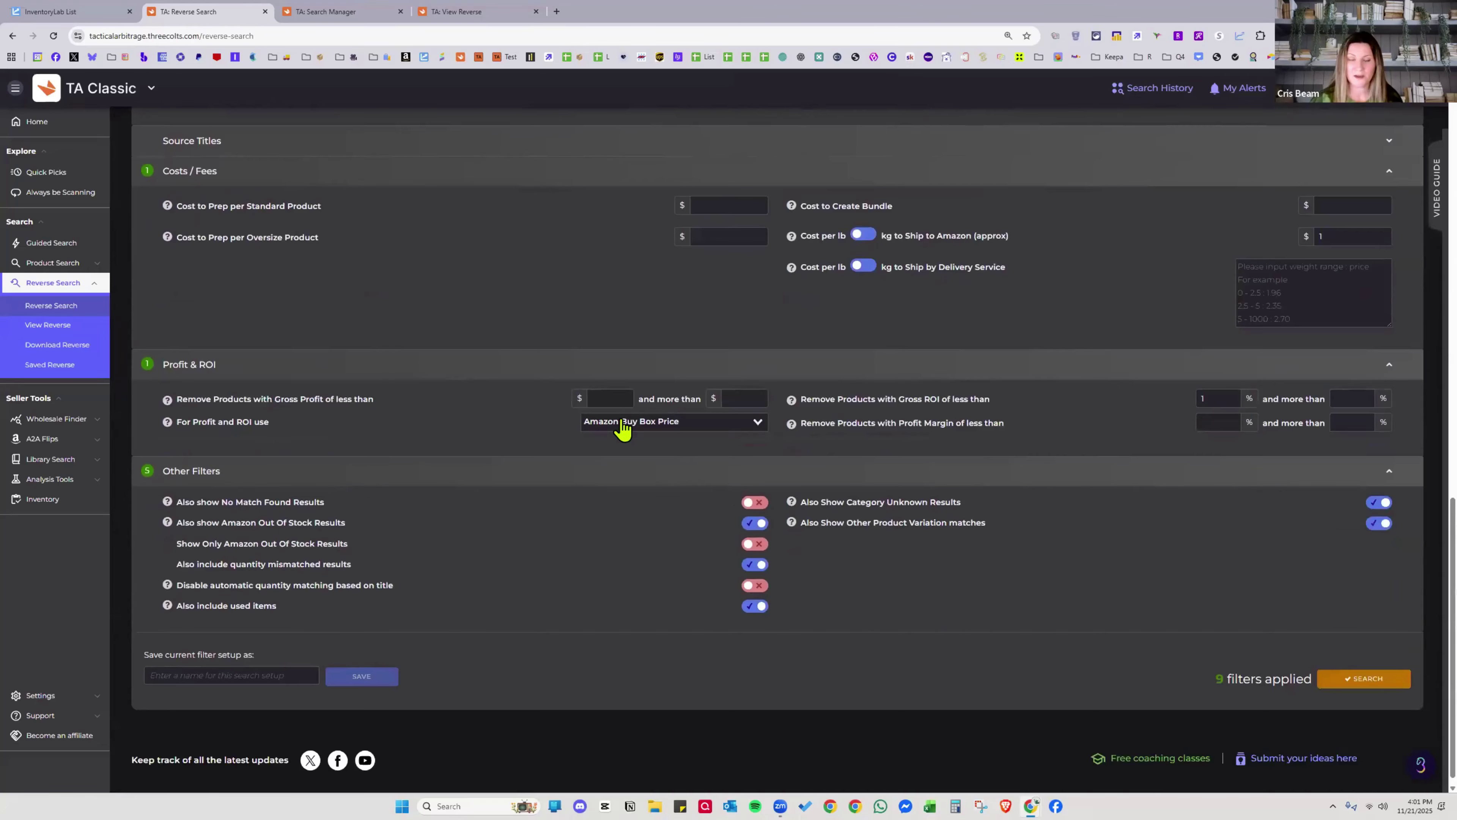
pyautogui.scroll(-1, 1155, 657)
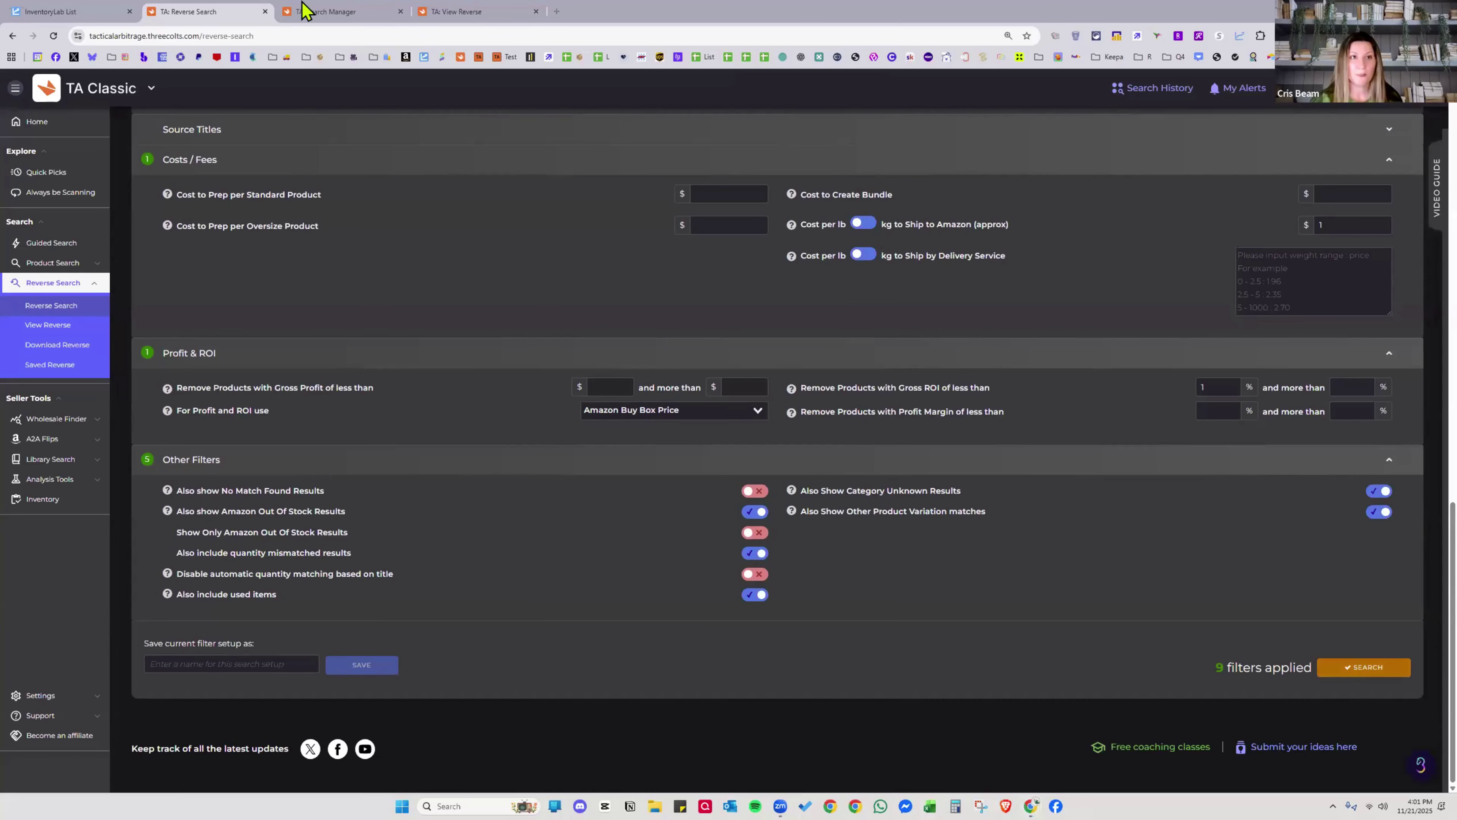
# Switch to the Search Manager page and check the time since the first in-process reverse search was added
pyautogui.click(307, 10)
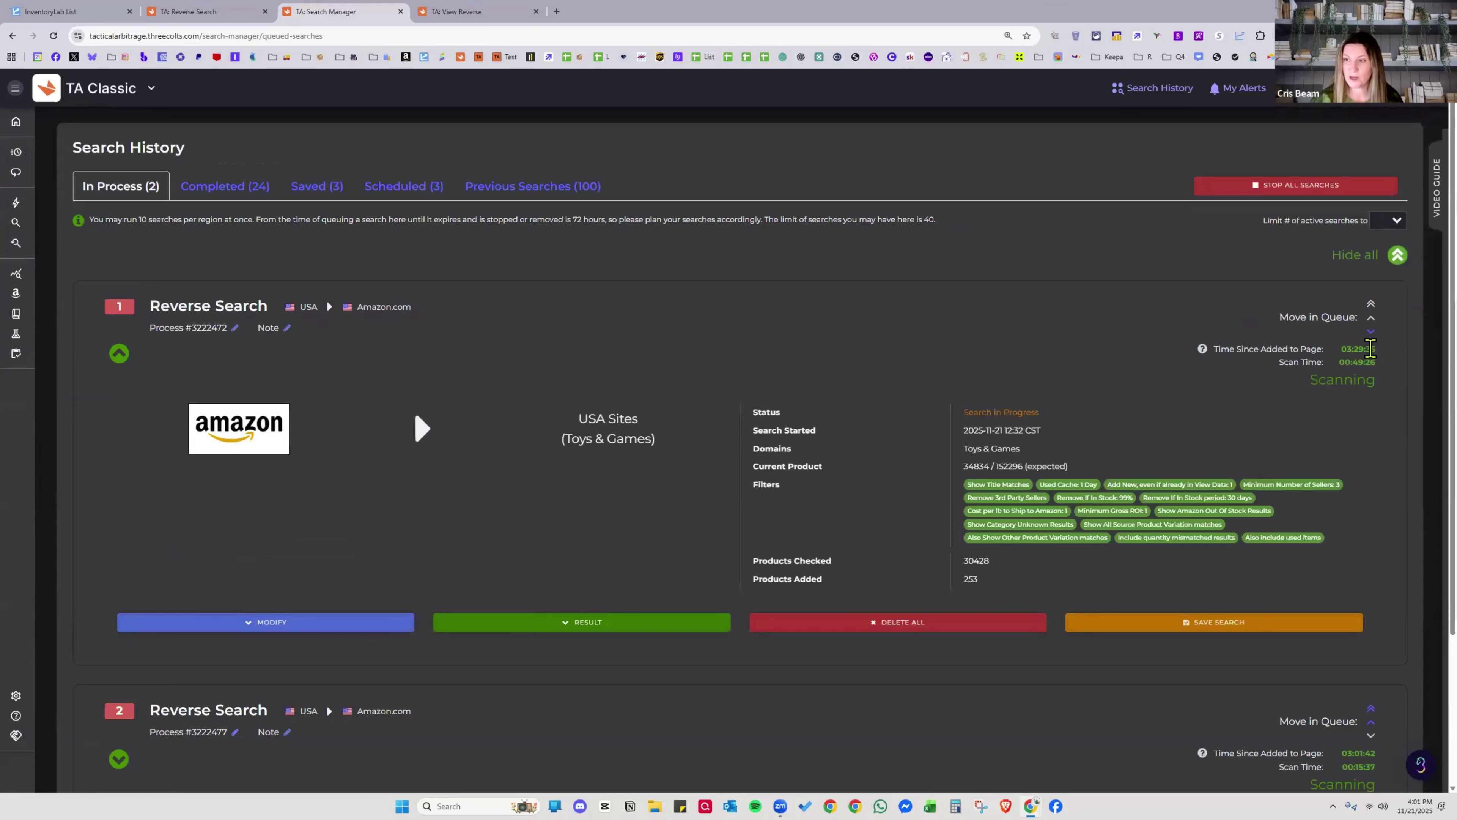
pyautogui.doubleClick(1346, 349)
pyautogui.moveTo(1378, 353); pyautogui.dragTo(1390, 347)
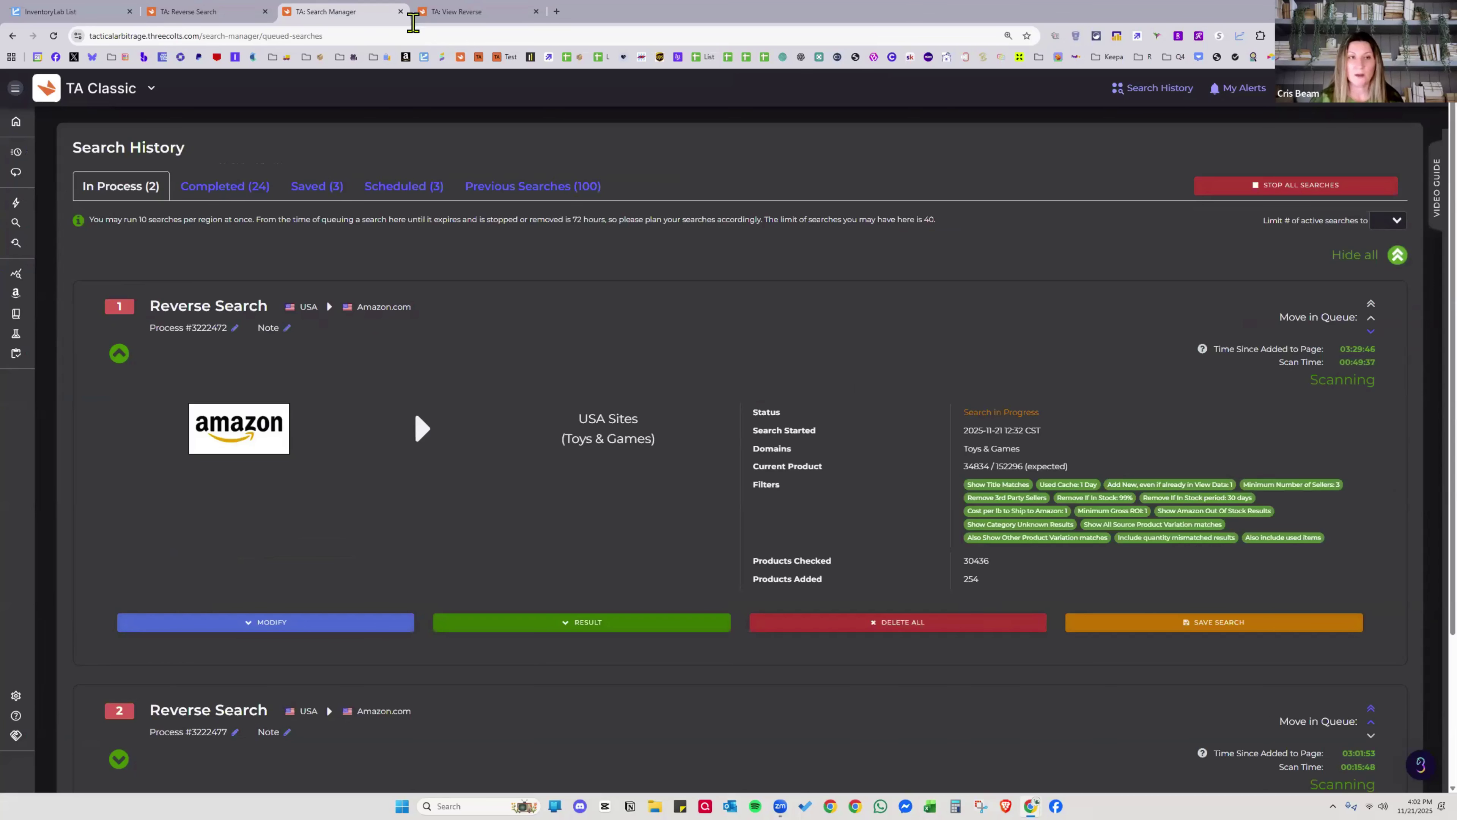
# Go to the View Reverse results with the side navigation collapsed and sort them by Sales Rank, lowest first
pyautogui.hotkey('ctrl', 'Tab')
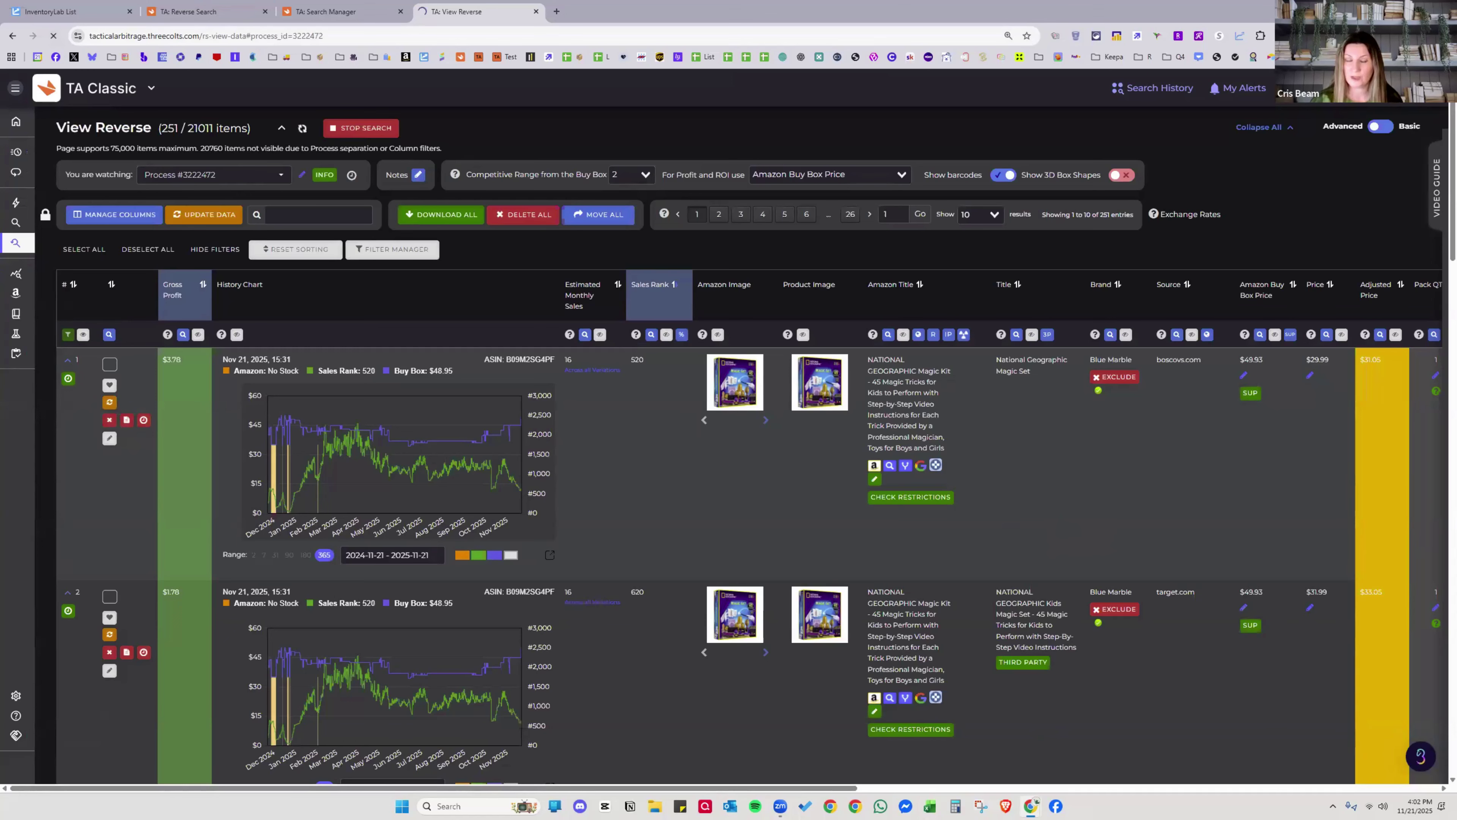
pyautogui.click(16, 89)
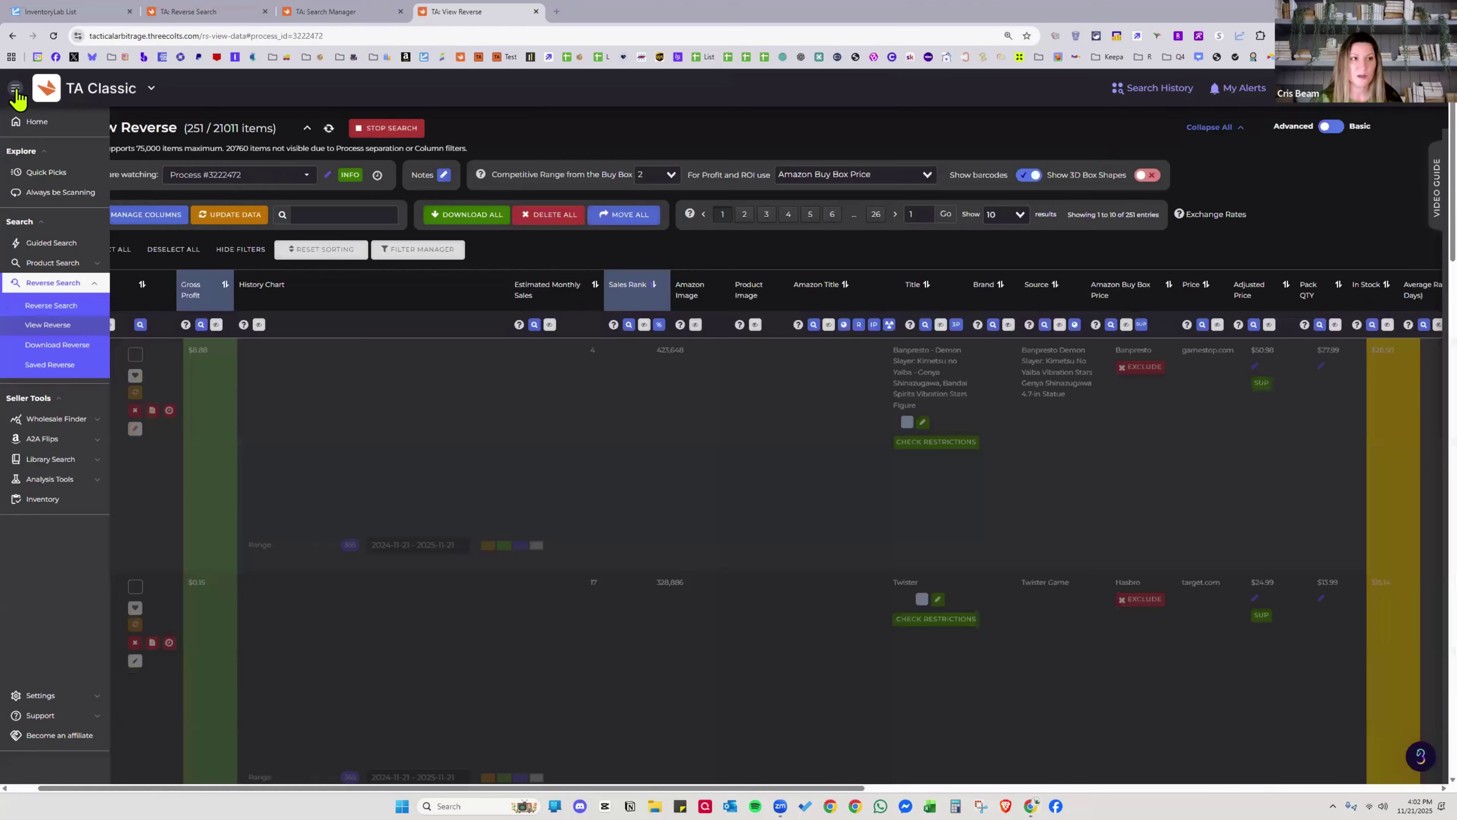
pyautogui.click(16, 88)
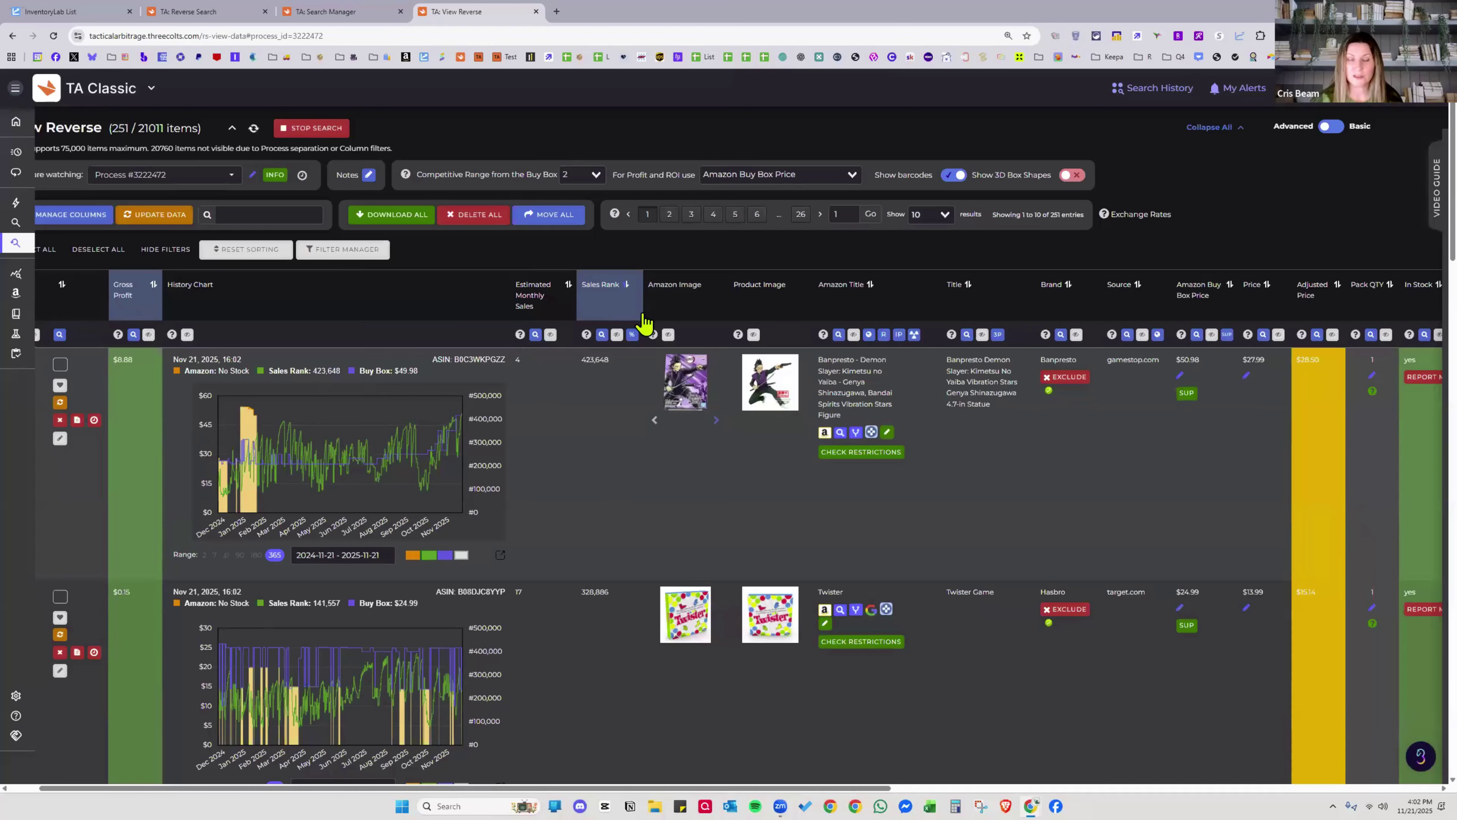
pyautogui.click(609, 286)
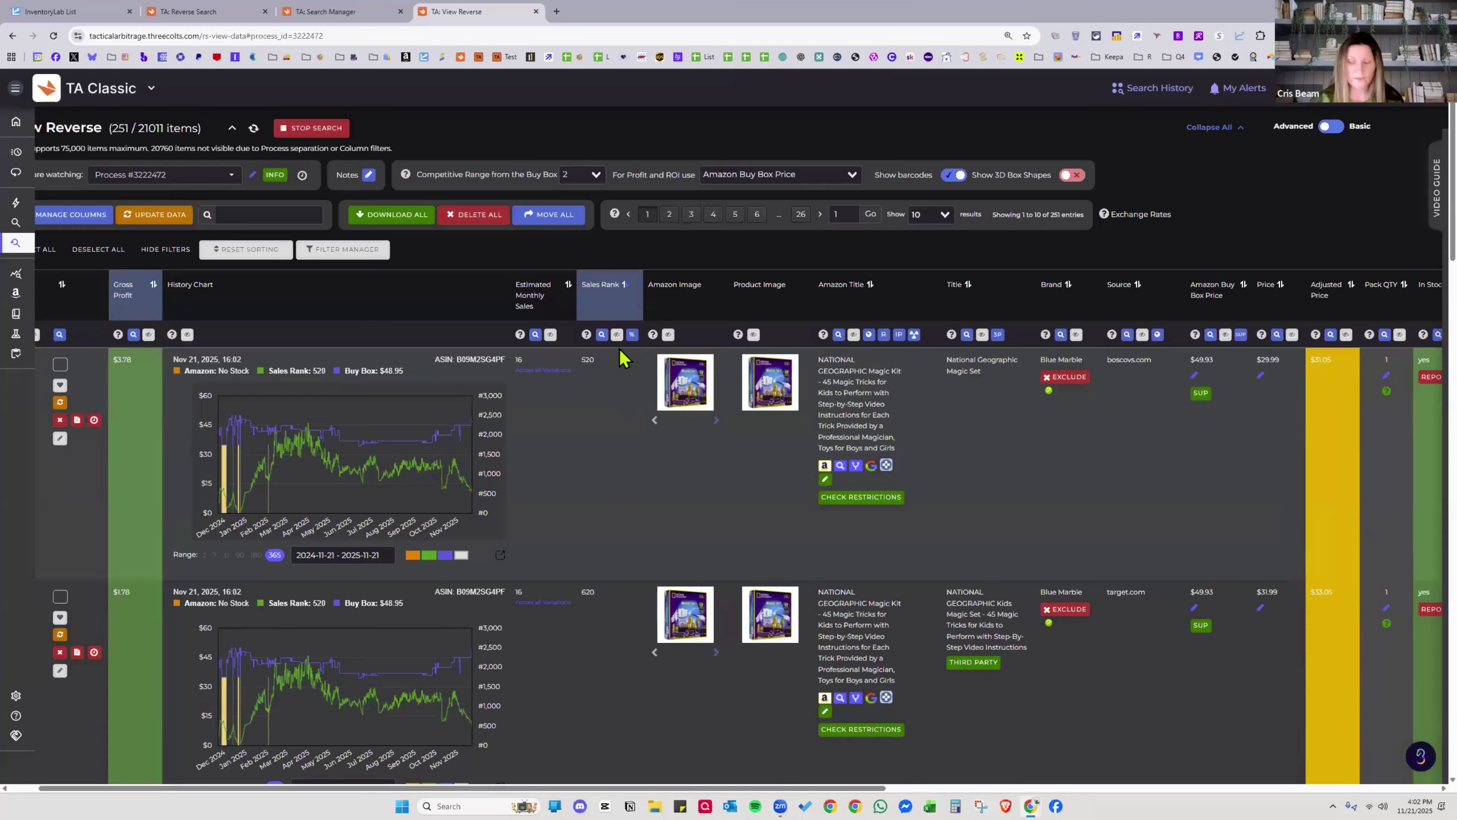
# Reset the page zoom to its default and compare the Amazon and source product images of the top results
pyautogui.hotkey('ctrl', '+')
pyautogui.hotkey('ctrl', '+')
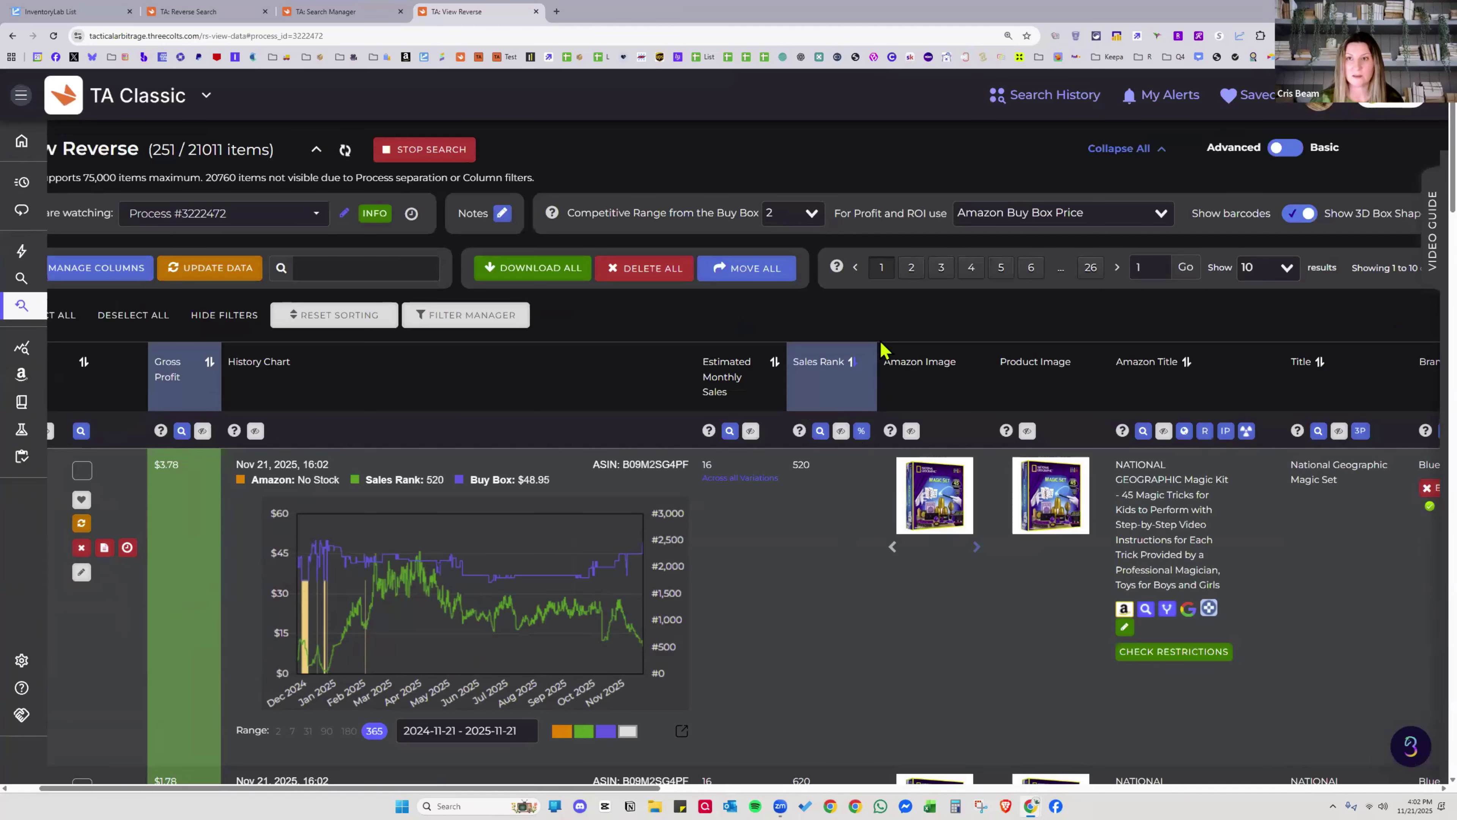
pyautogui.click(1008, 36)
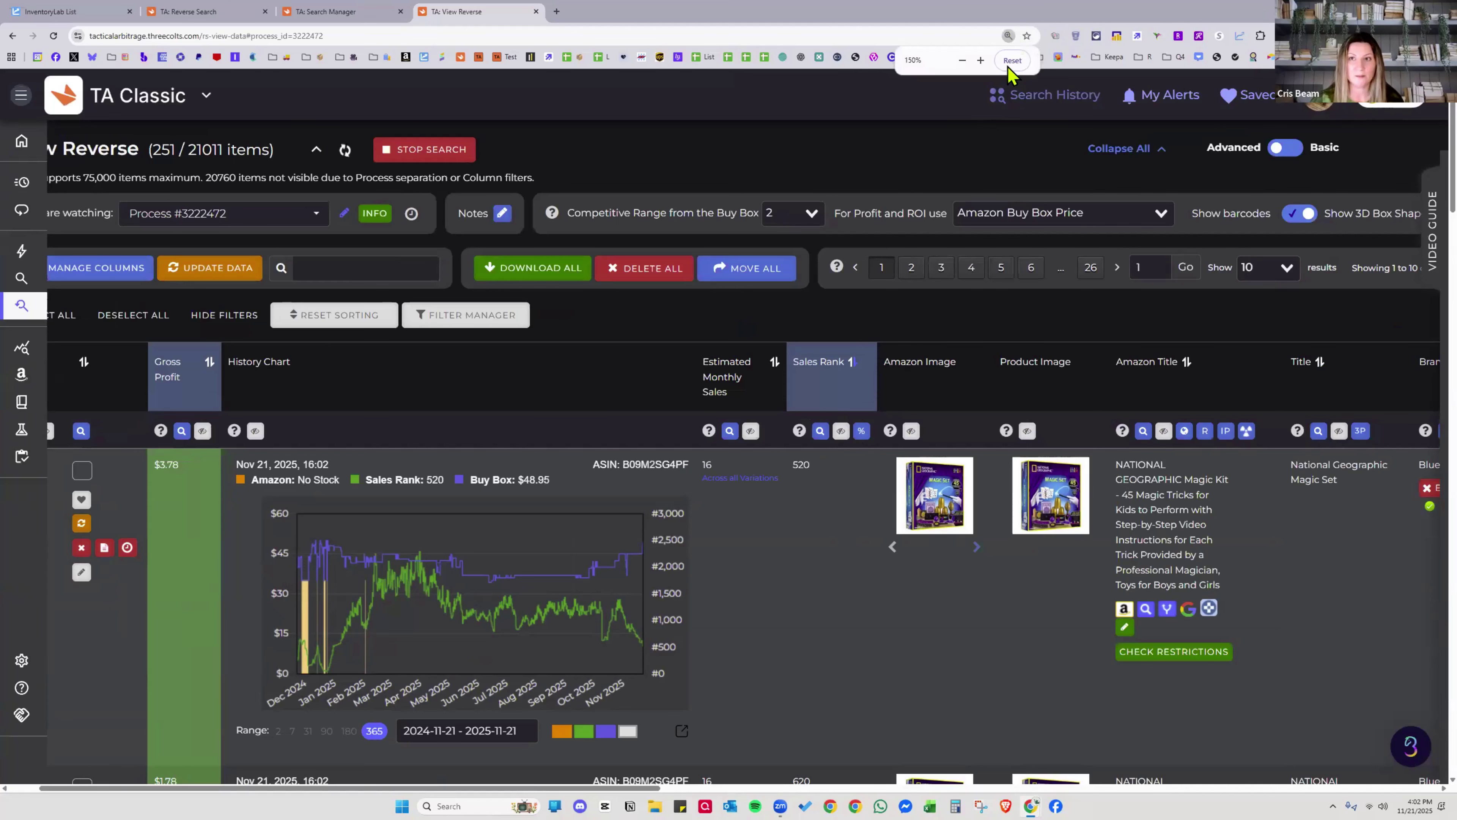
pyautogui.click(1012, 63)
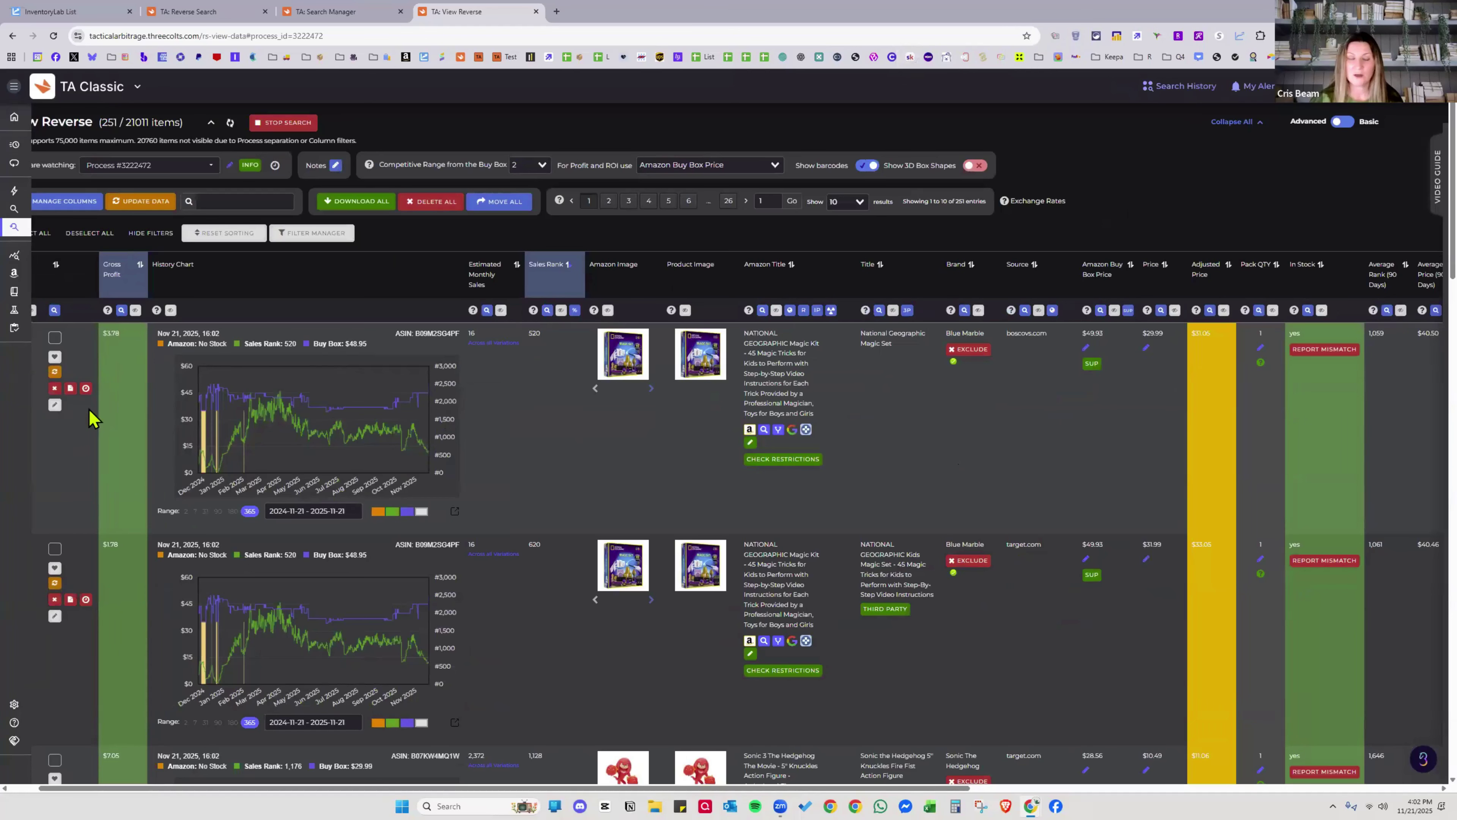
pyautogui.moveTo(499, 788); pyautogui.dragTo(452, 787)
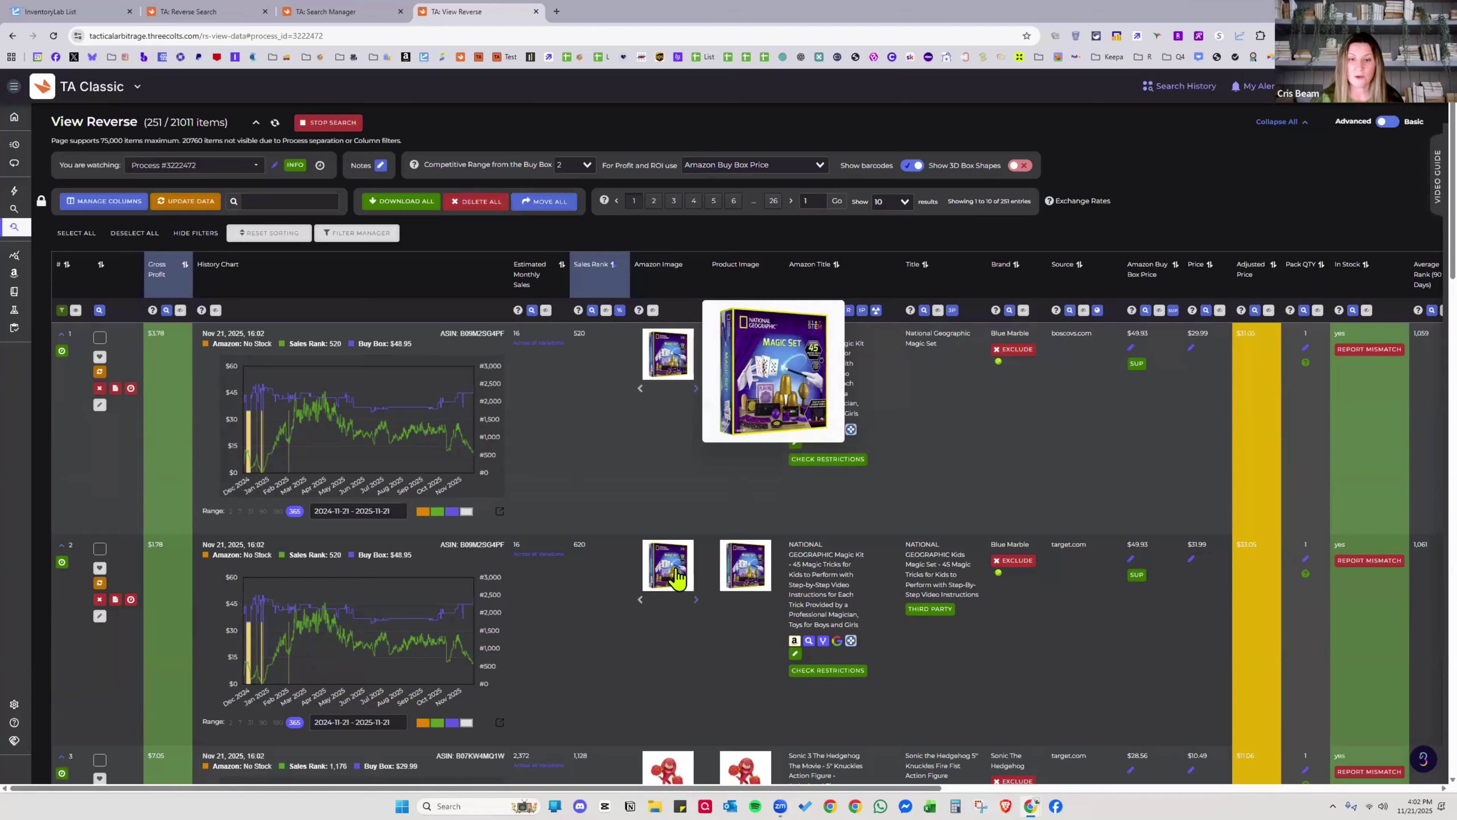
pyautogui.moveTo(737, 577)
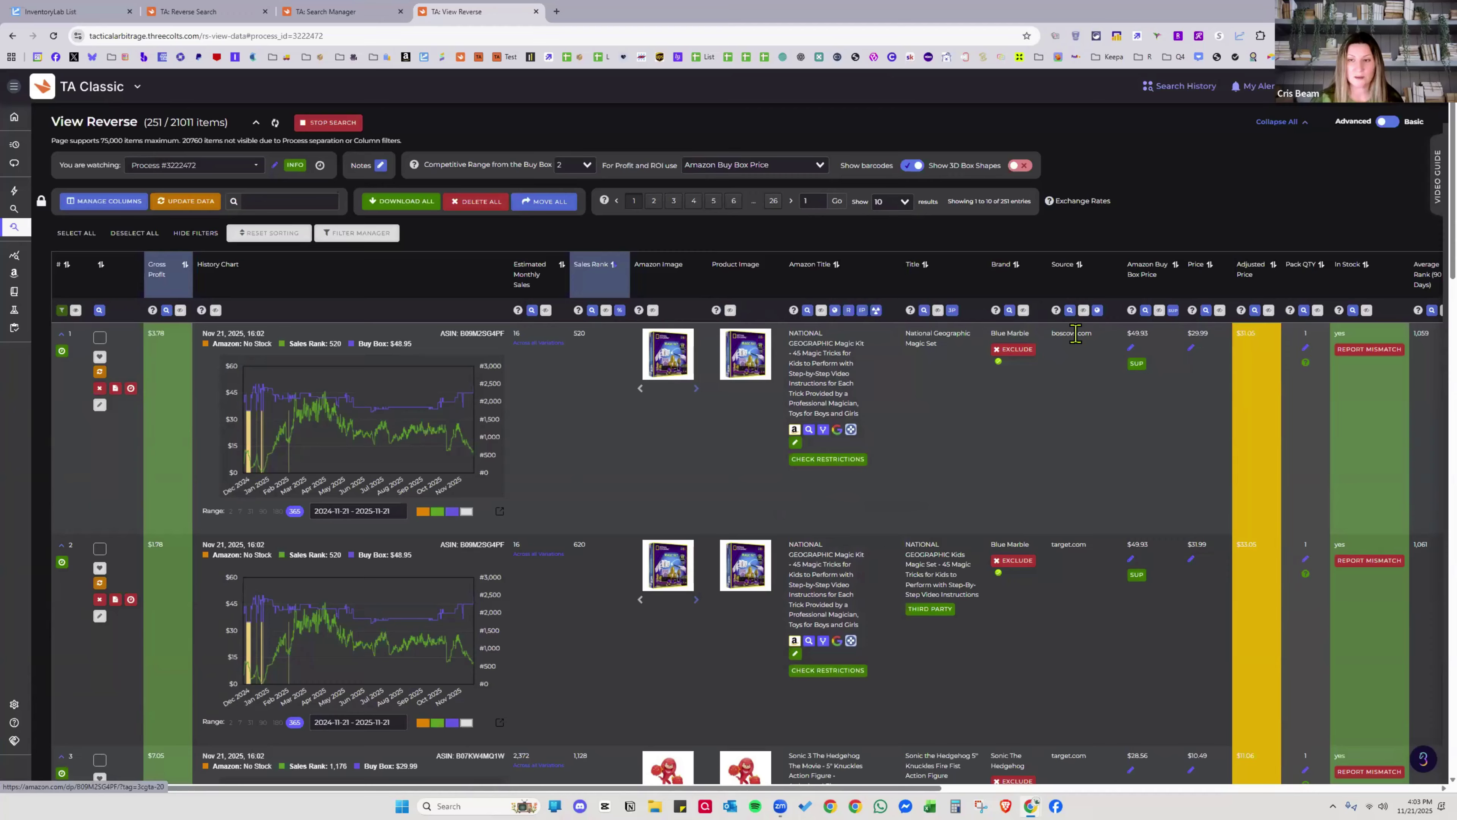
# Compare the source stores listed for the first two National Geographic magic kit results
pyautogui.moveTo(1099, 335); pyautogui.dragTo(1053, 341)
pyautogui.click(1079, 546)
pyautogui.moveTo(1064, 547); pyautogui.dragTo(1054, 554)
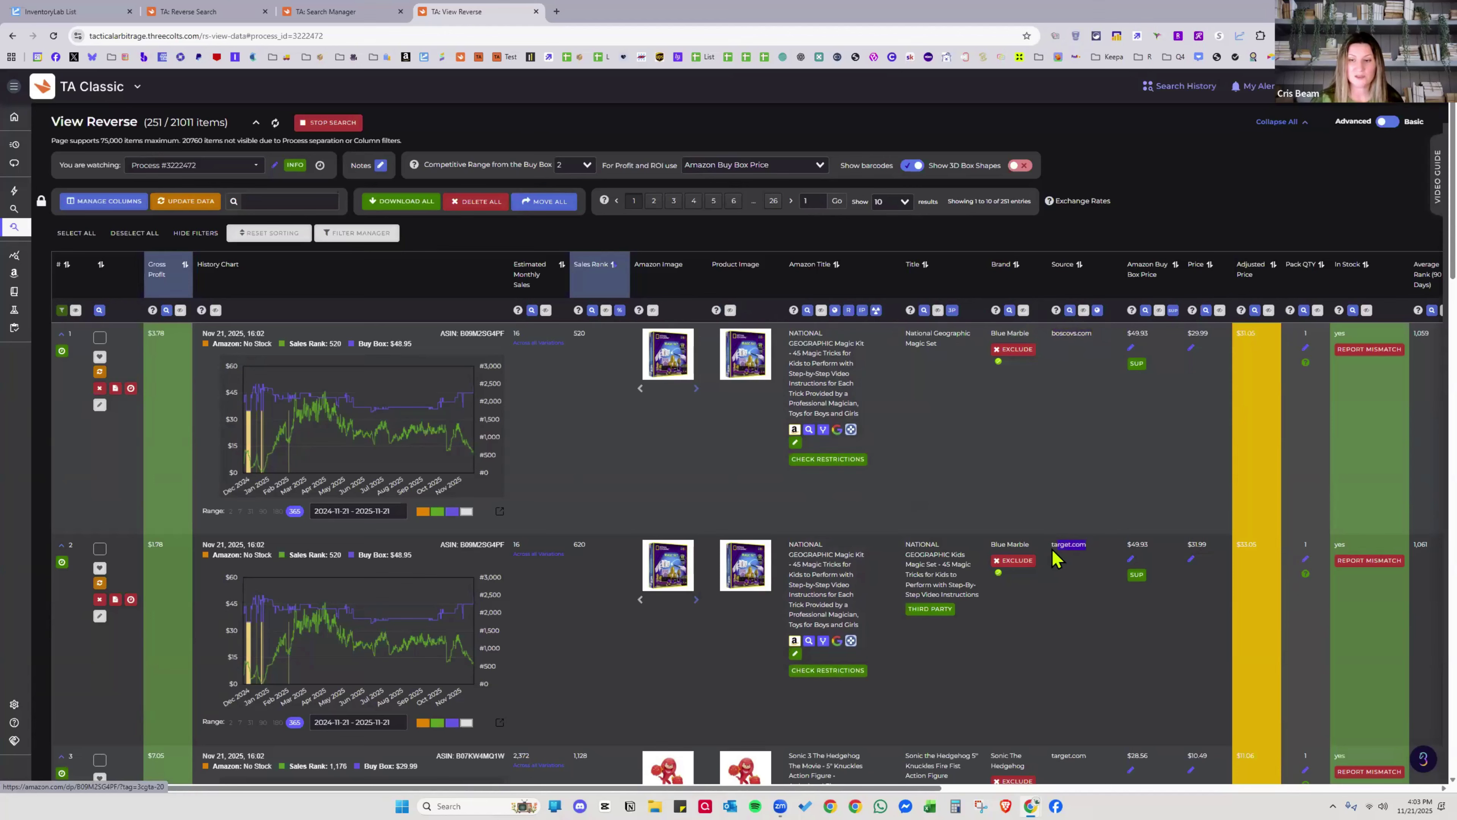
pyautogui.click(1161, 484)
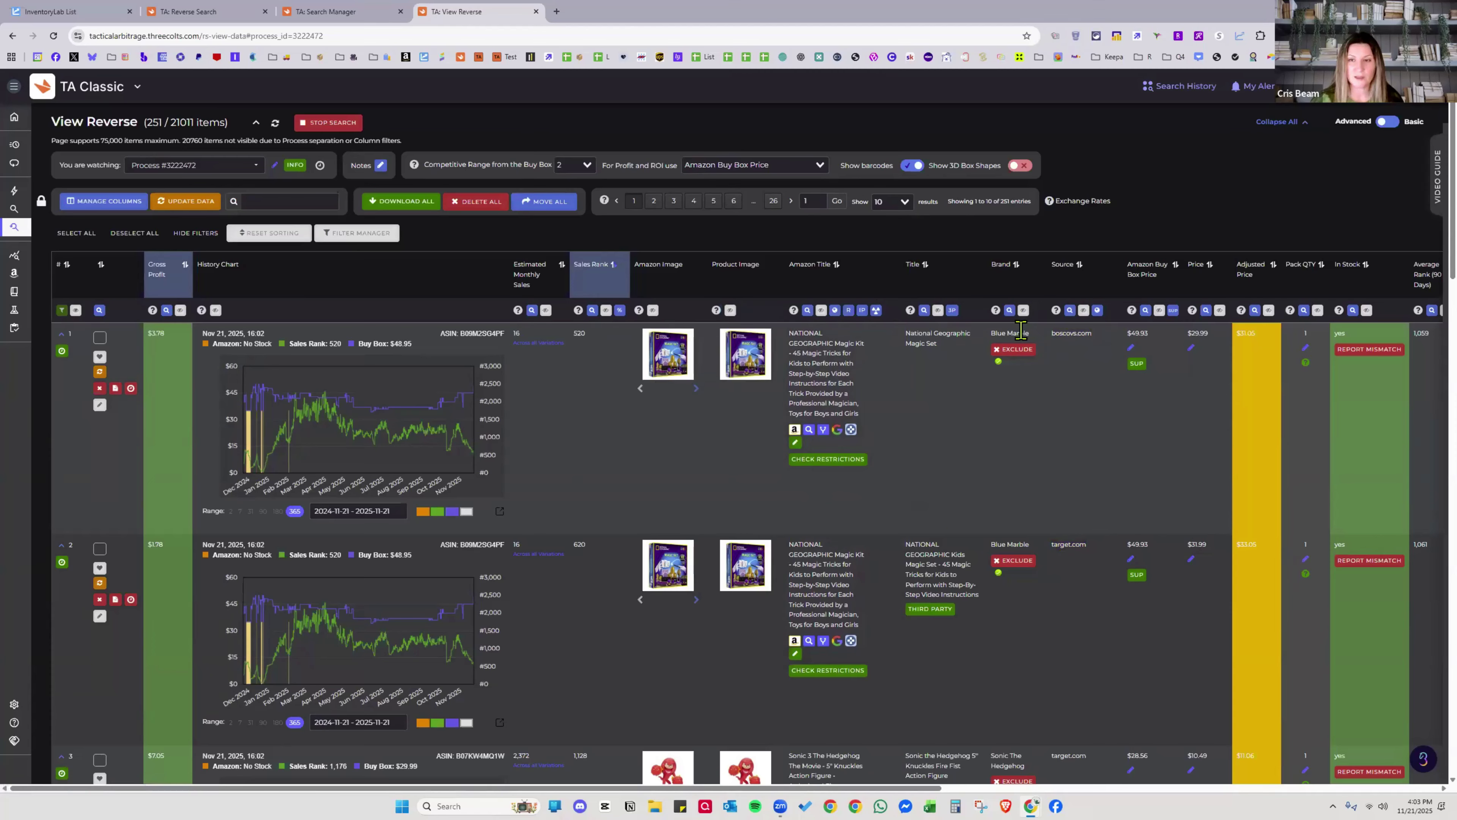
# Check the brand of the first magic kit result and open its Amazon listing
pyautogui.doubleClick(997, 333)
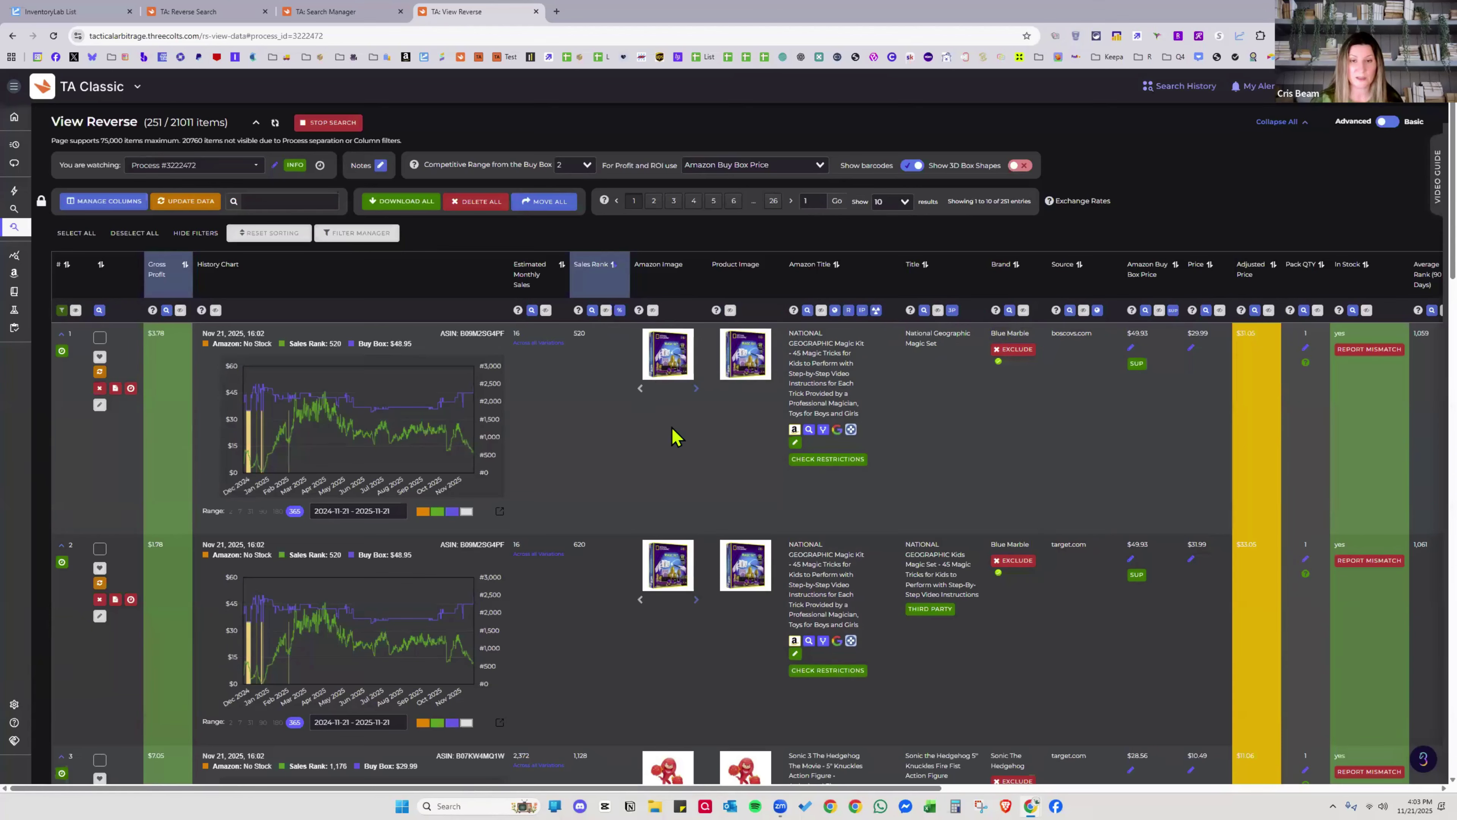
pyautogui.click(672, 371)
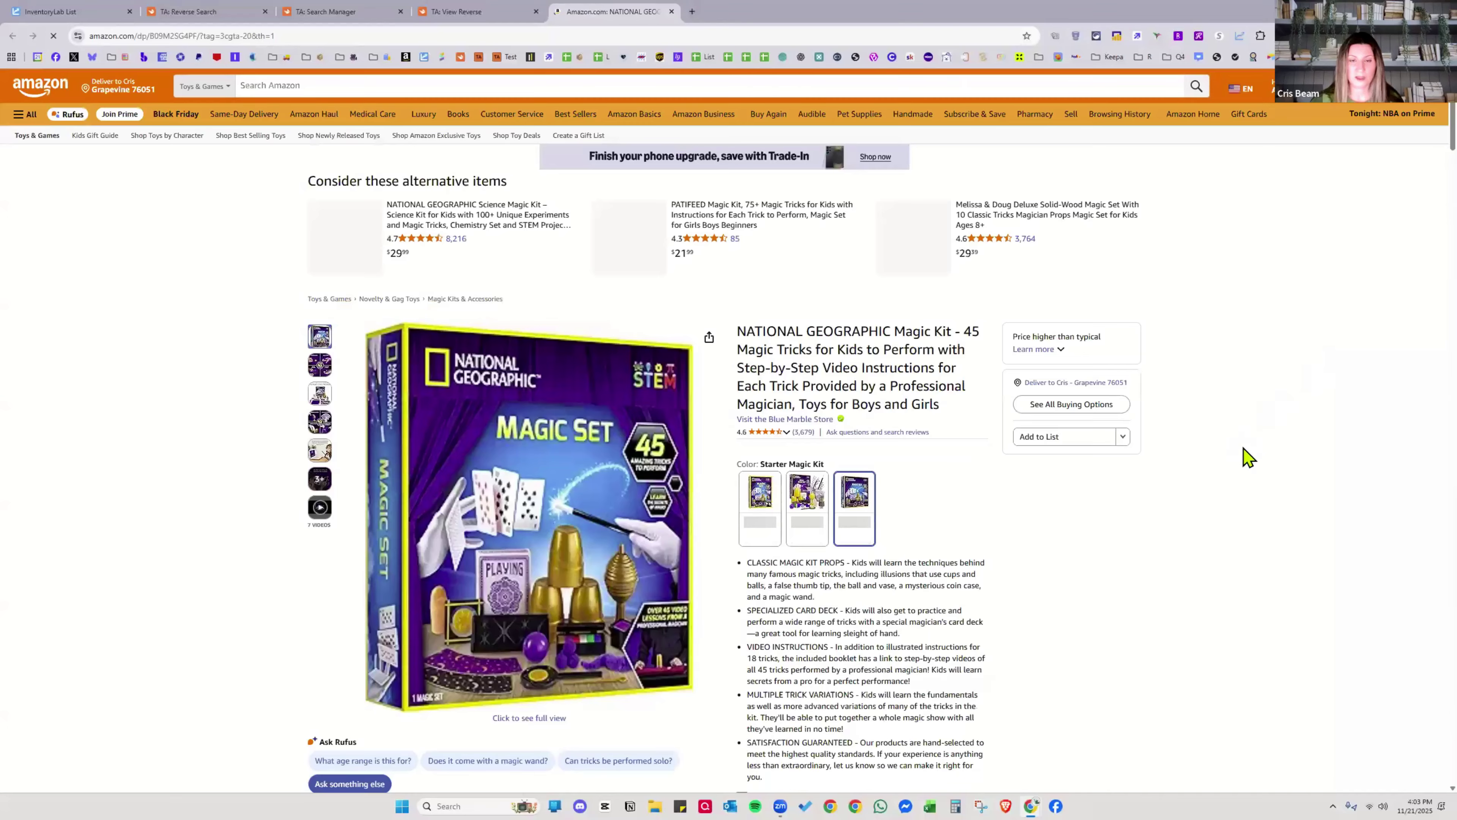
# Examine the magic kit's Keepa price and offer history, zooming in around September to early October and restoring the one-year range
pyautogui.scroll(-2, 1250, 457)
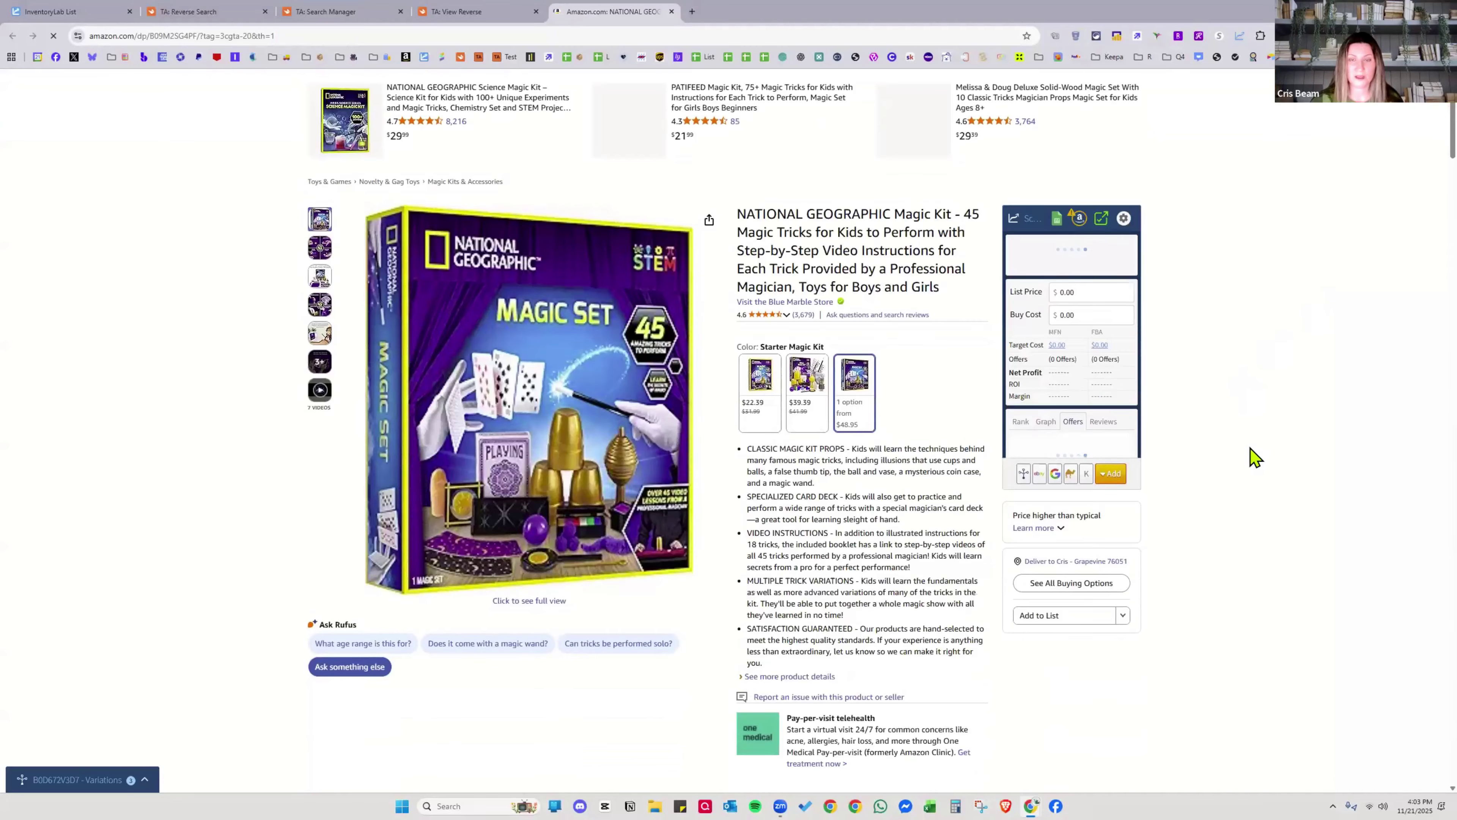
pyautogui.scroll(-5, 1251, 457)
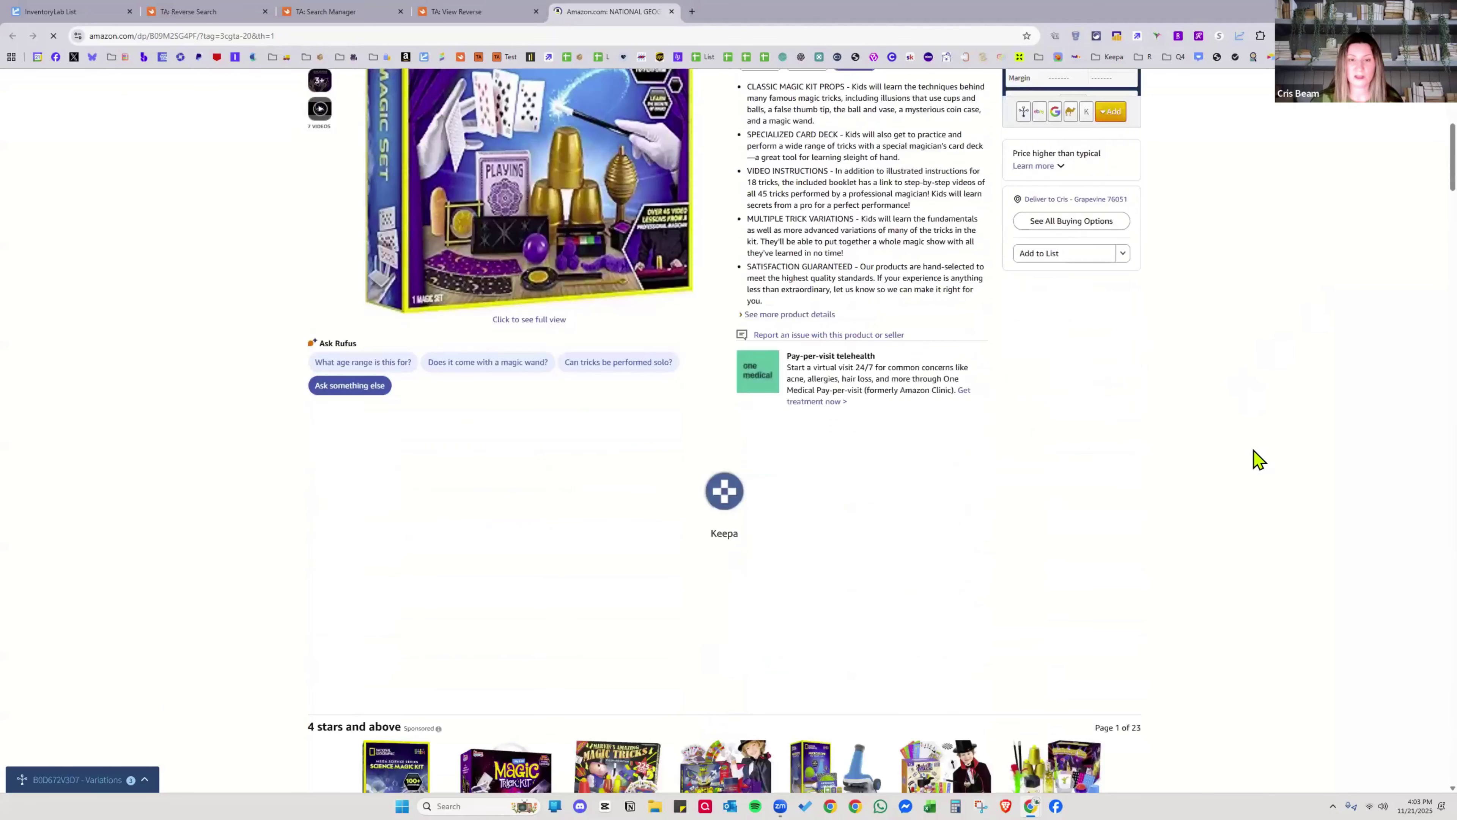
pyautogui.scroll(-3, 1254, 457)
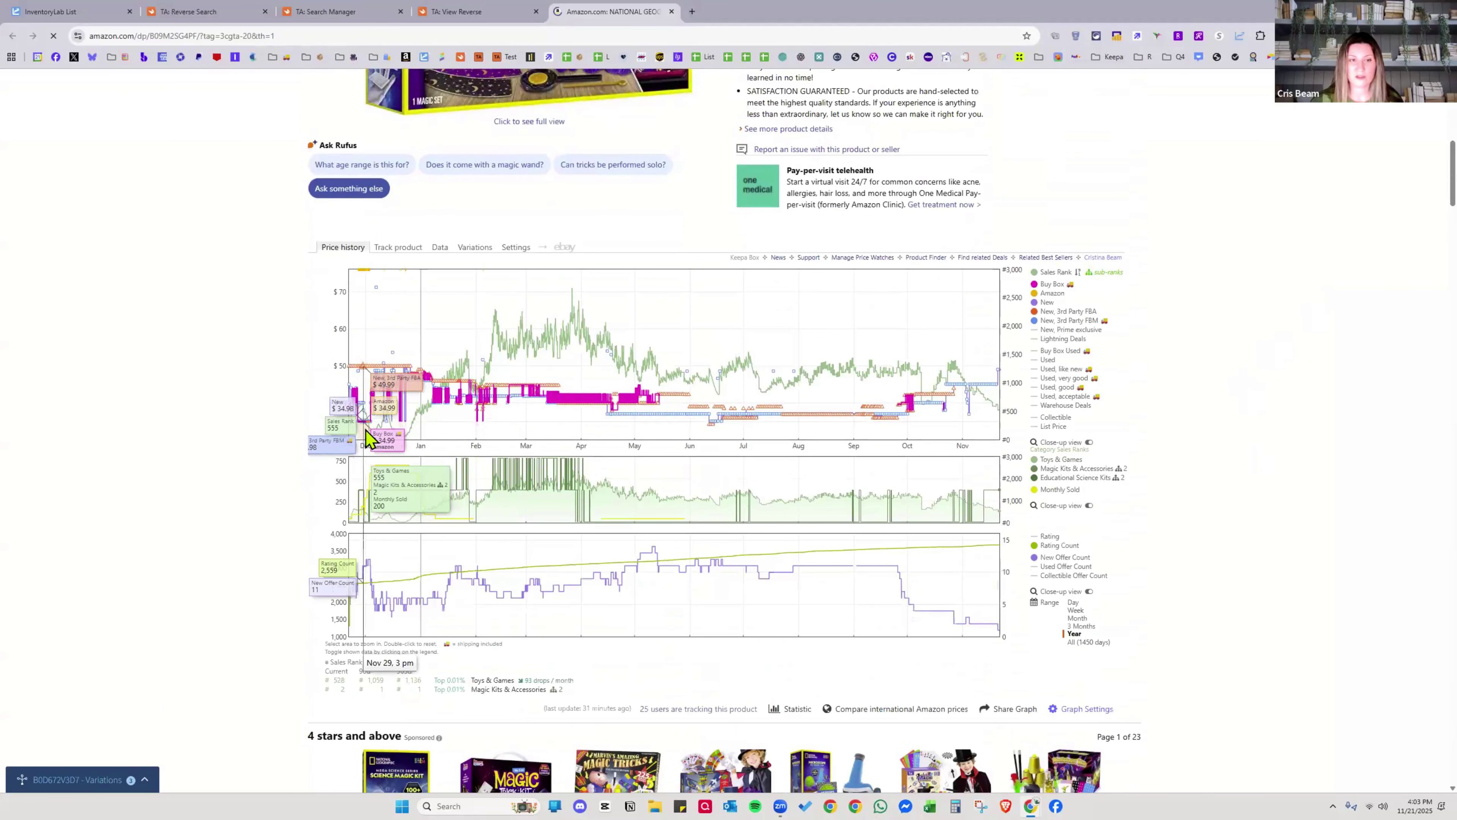
pyautogui.scroll(-4, 1196, 548)
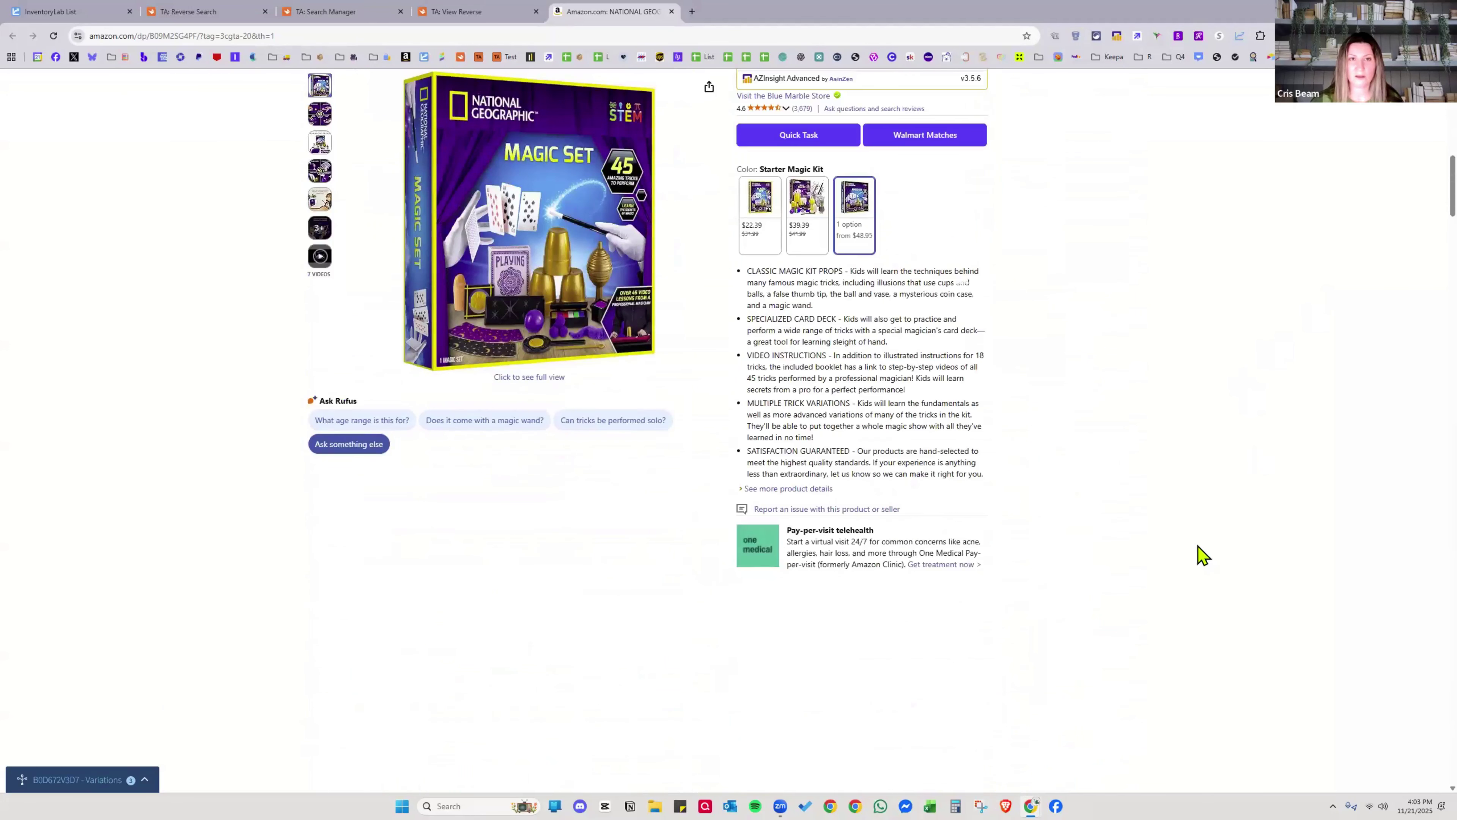
pyautogui.scroll(-5, 1204, 549)
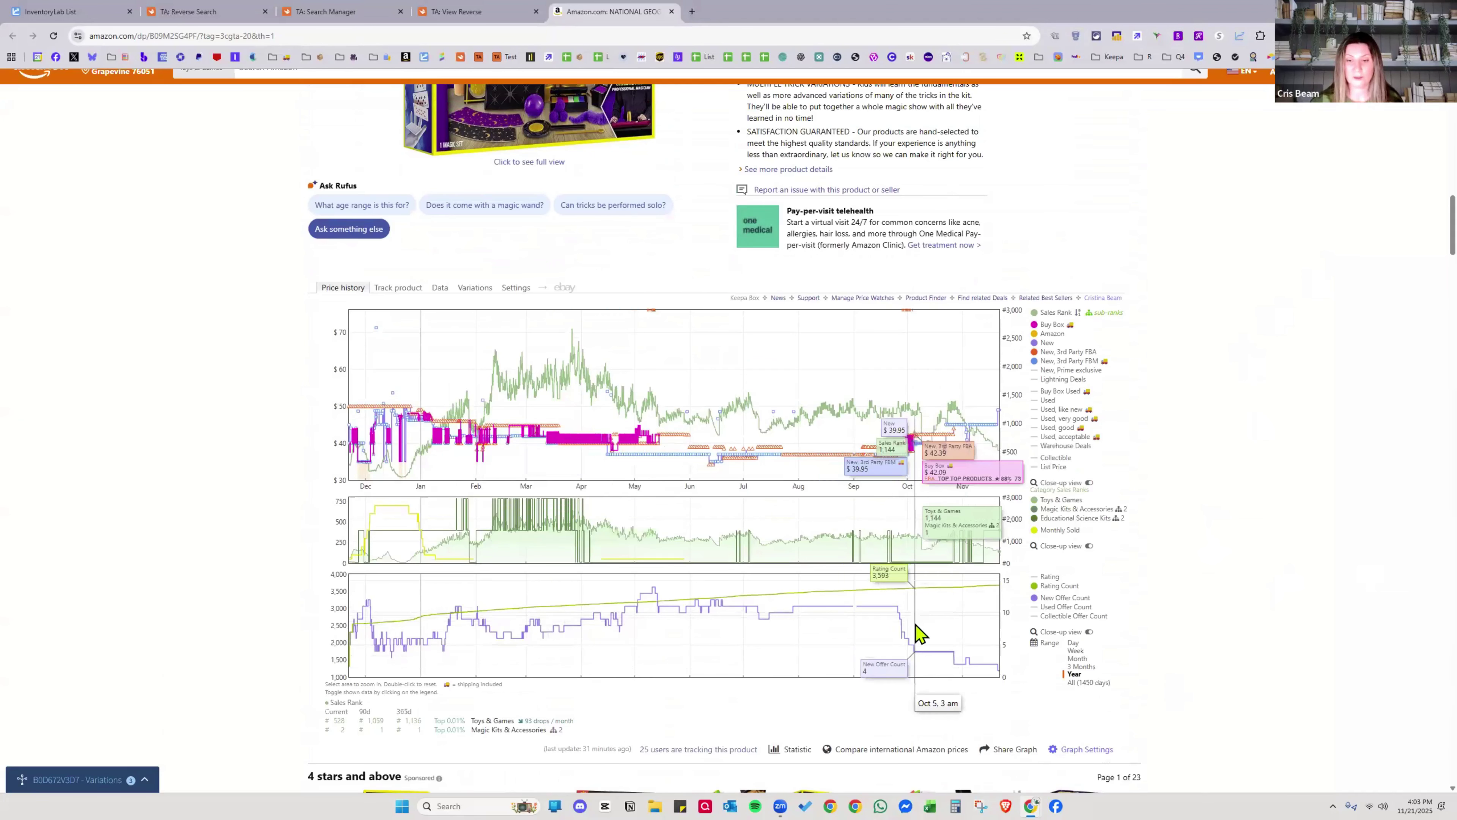
pyautogui.moveTo(921, 624); pyautogui.dragTo(873, 625)
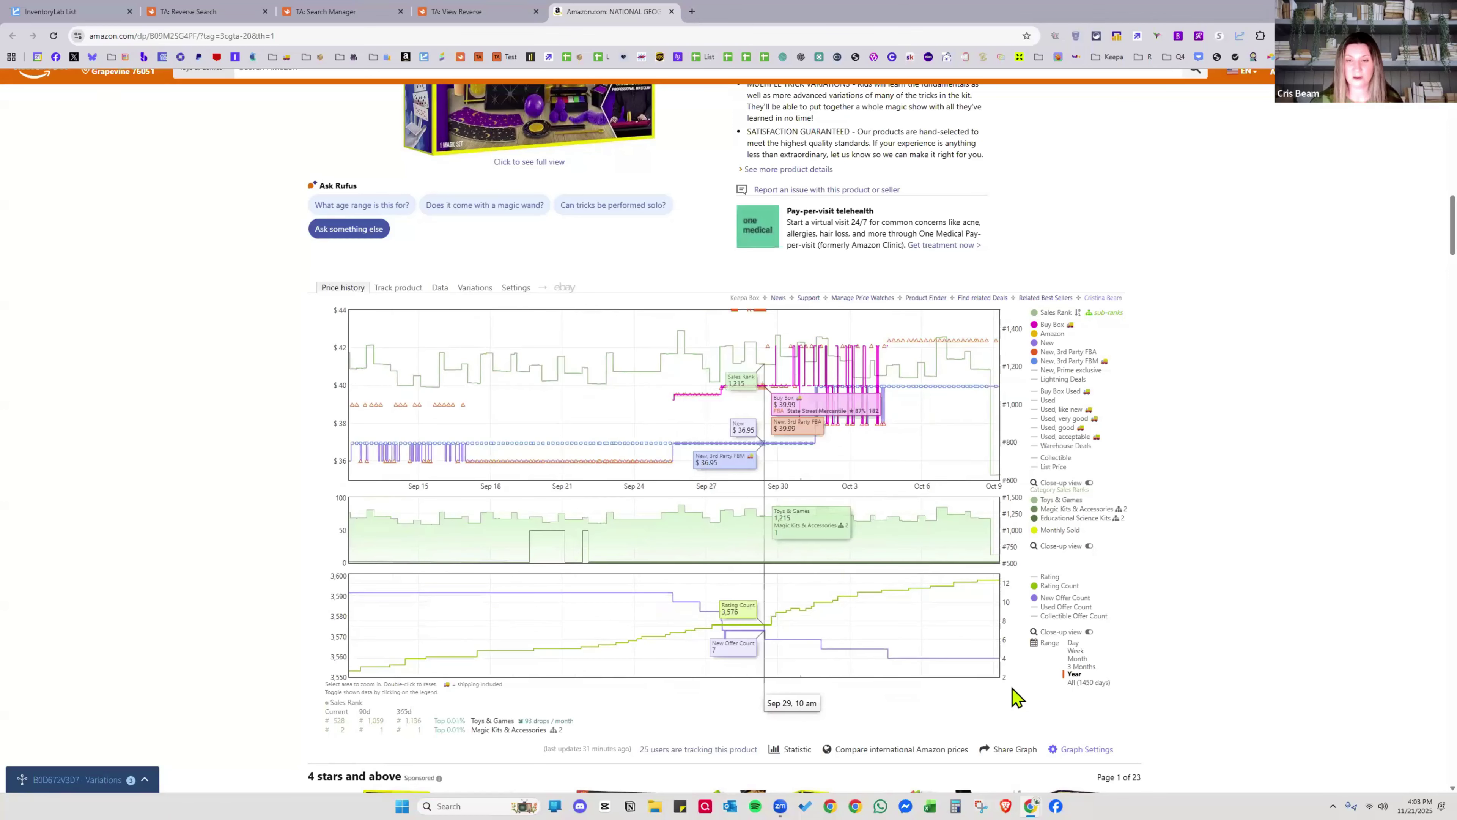
pyautogui.click(1074, 674)
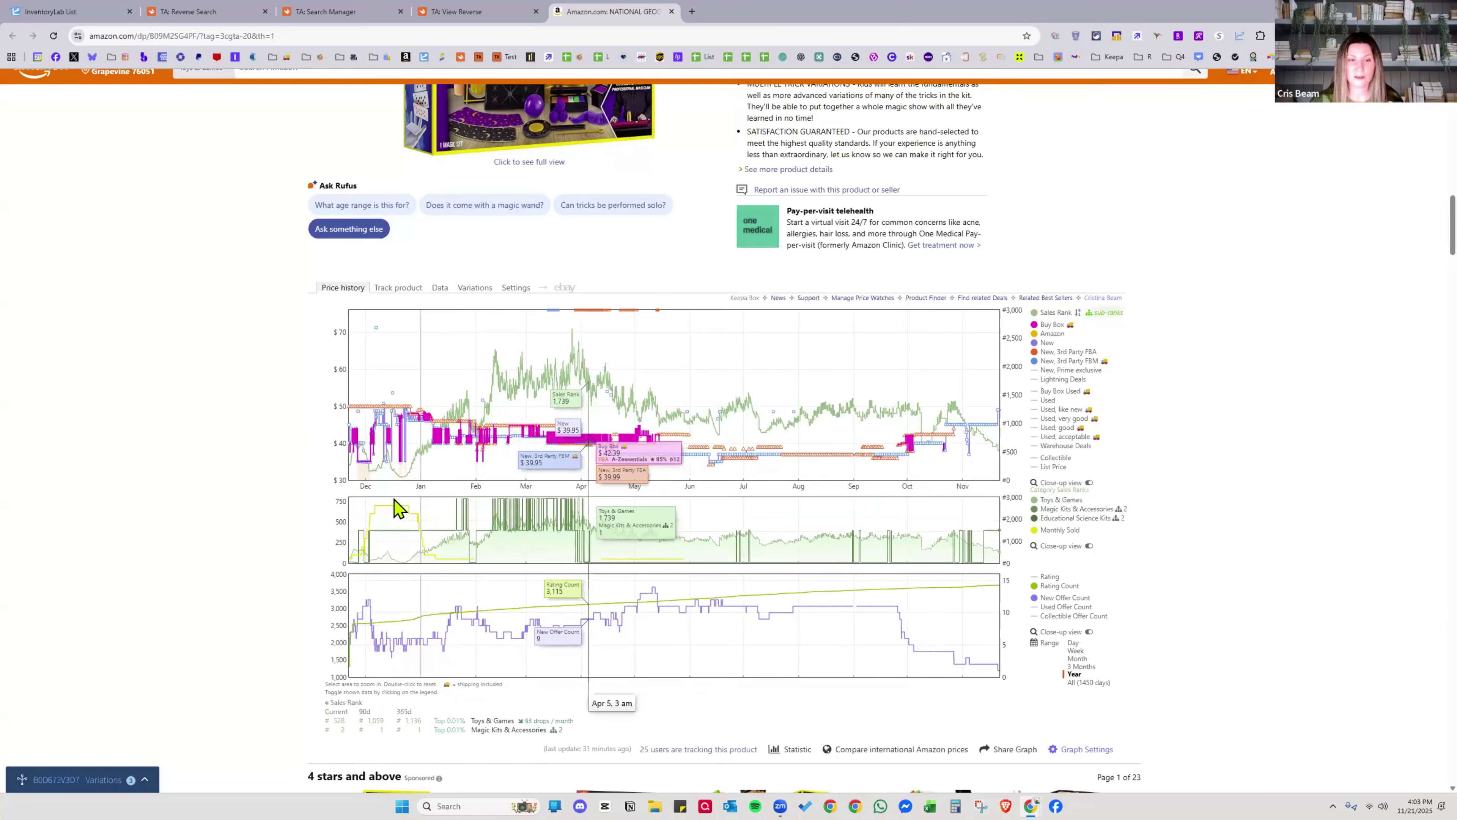
# Look through the Blue Marble brand store linked from the magic kit listing and return to the View Reverse results
pyautogui.scroll(3, 1304, 502)
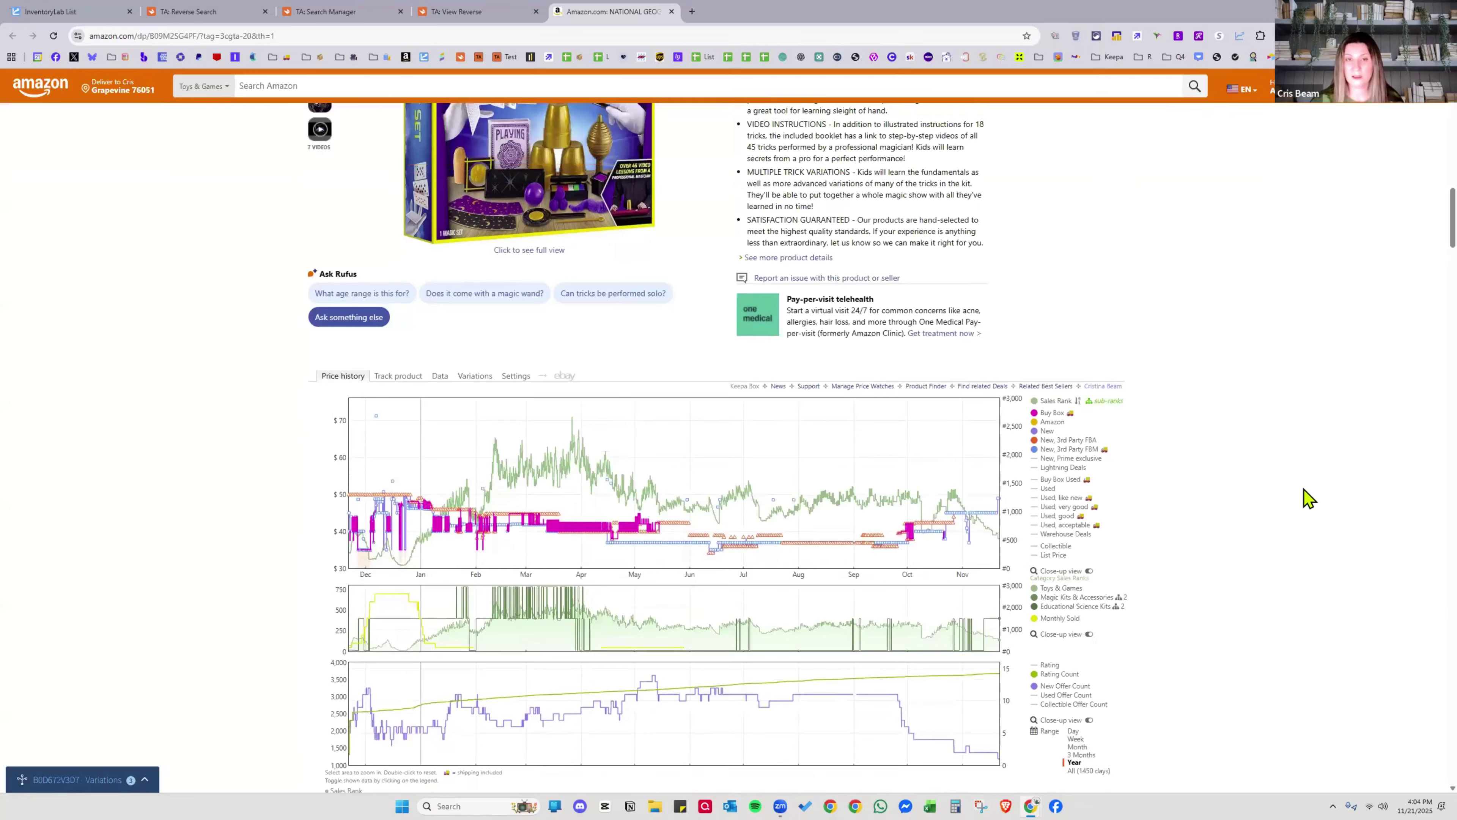
pyautogui.scroll(3, 1303, 498)
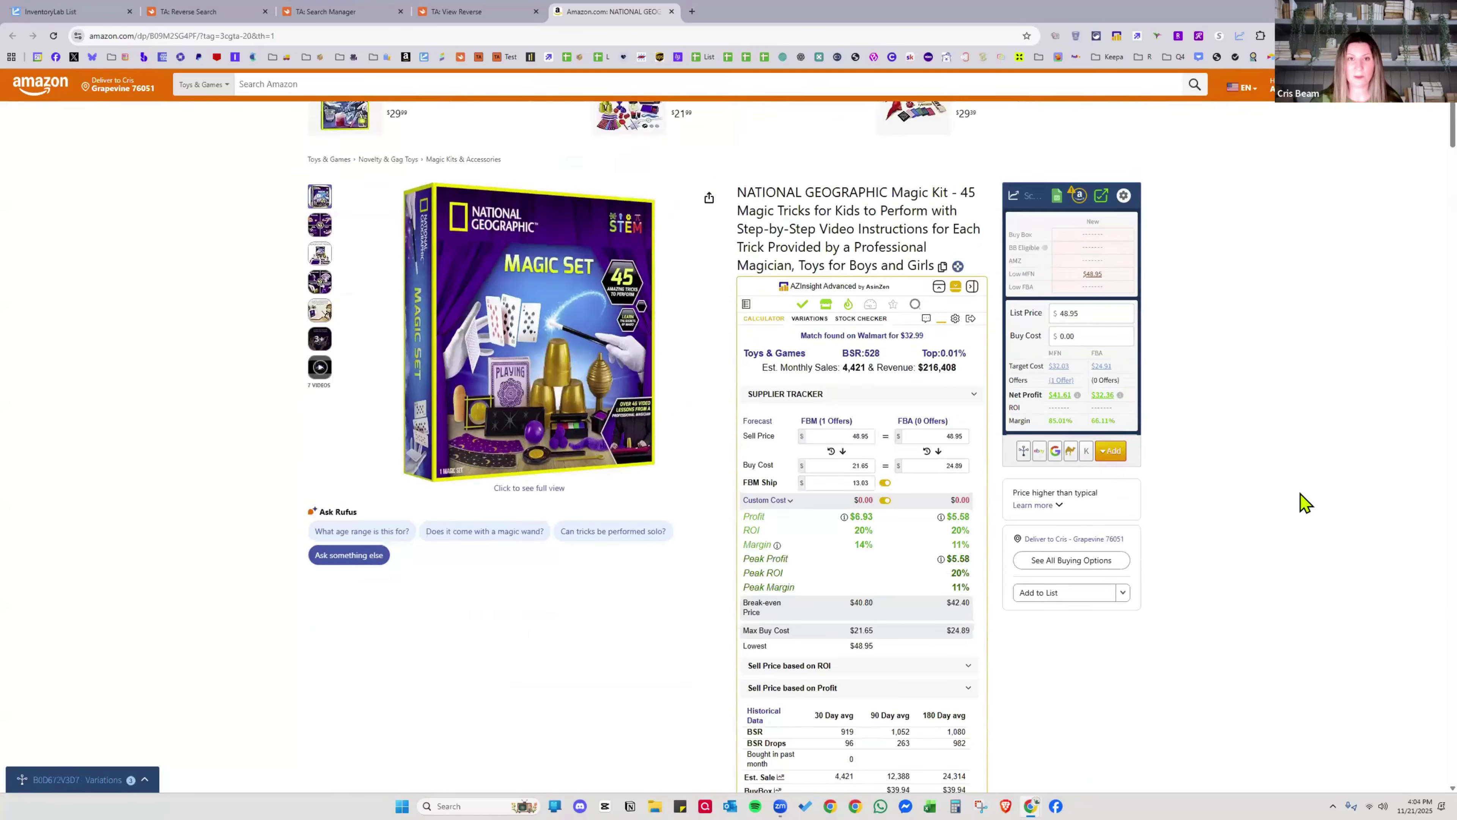
pyautogui.scroll(-8, 1298, 511)
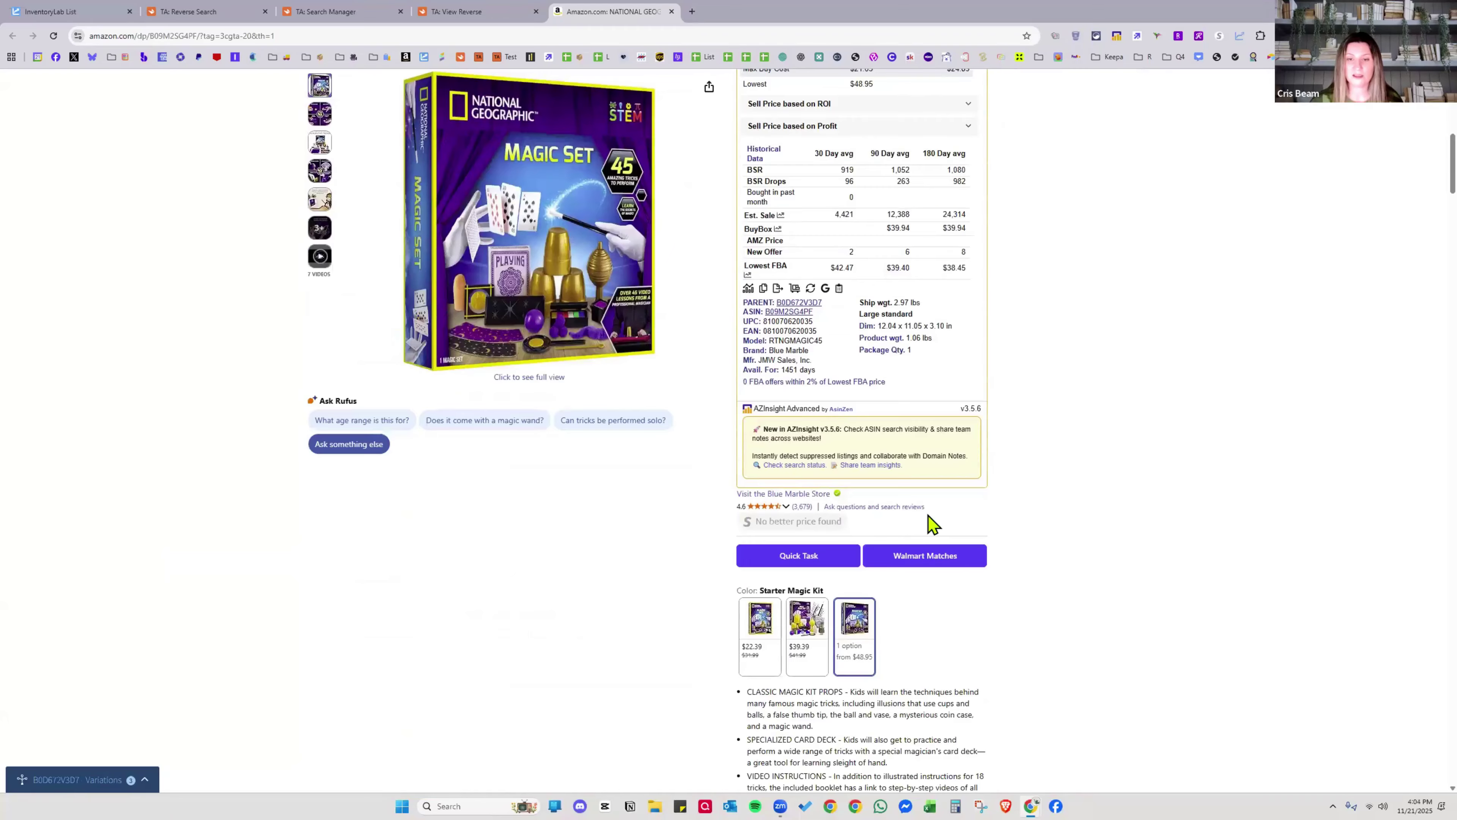
pyautogui.click(777, 494)
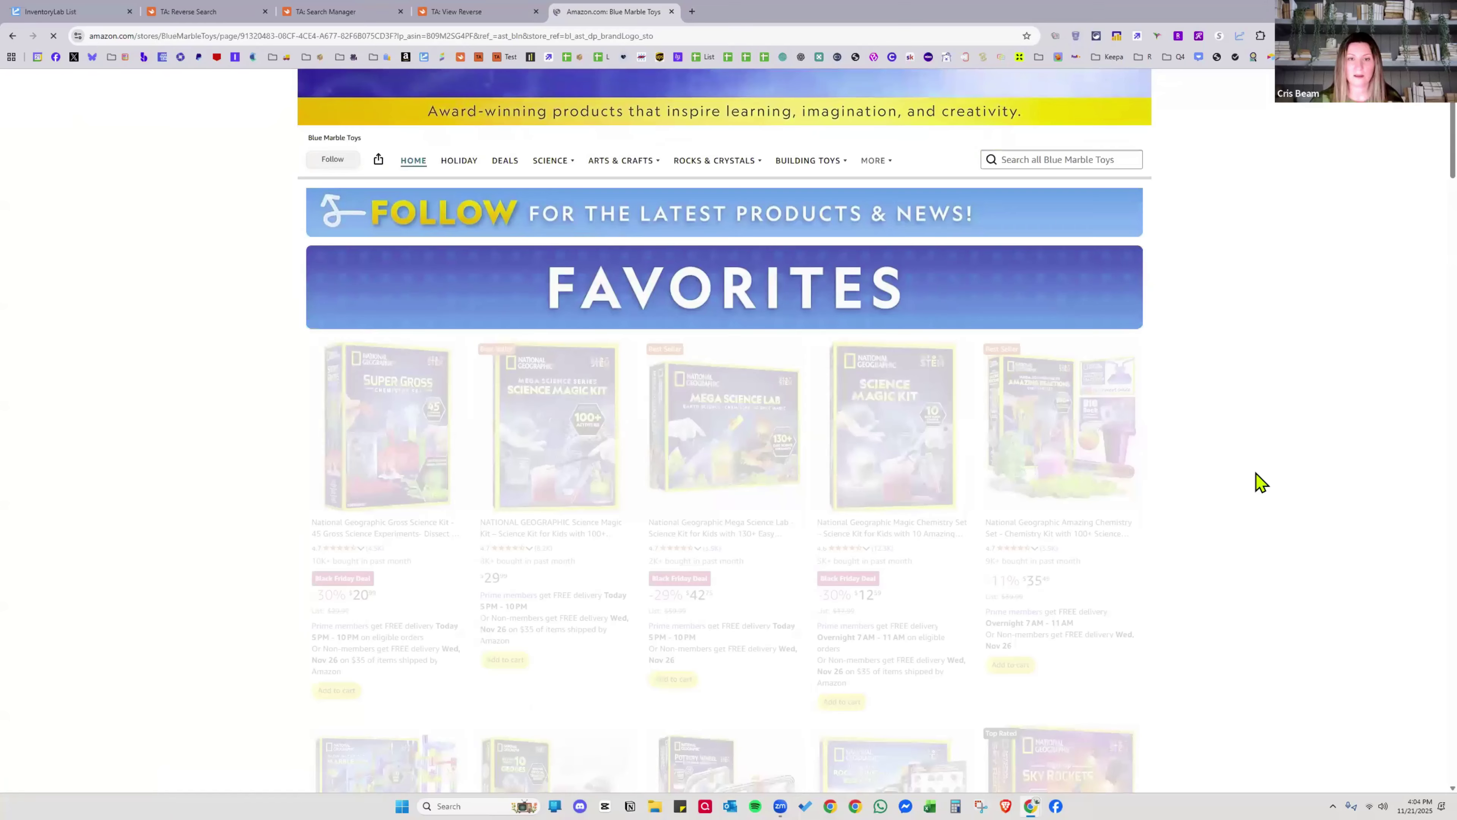
pyautogui.scroll(-4, 1260, 484)
pyautogui.scroll(-5, 1258, 482)
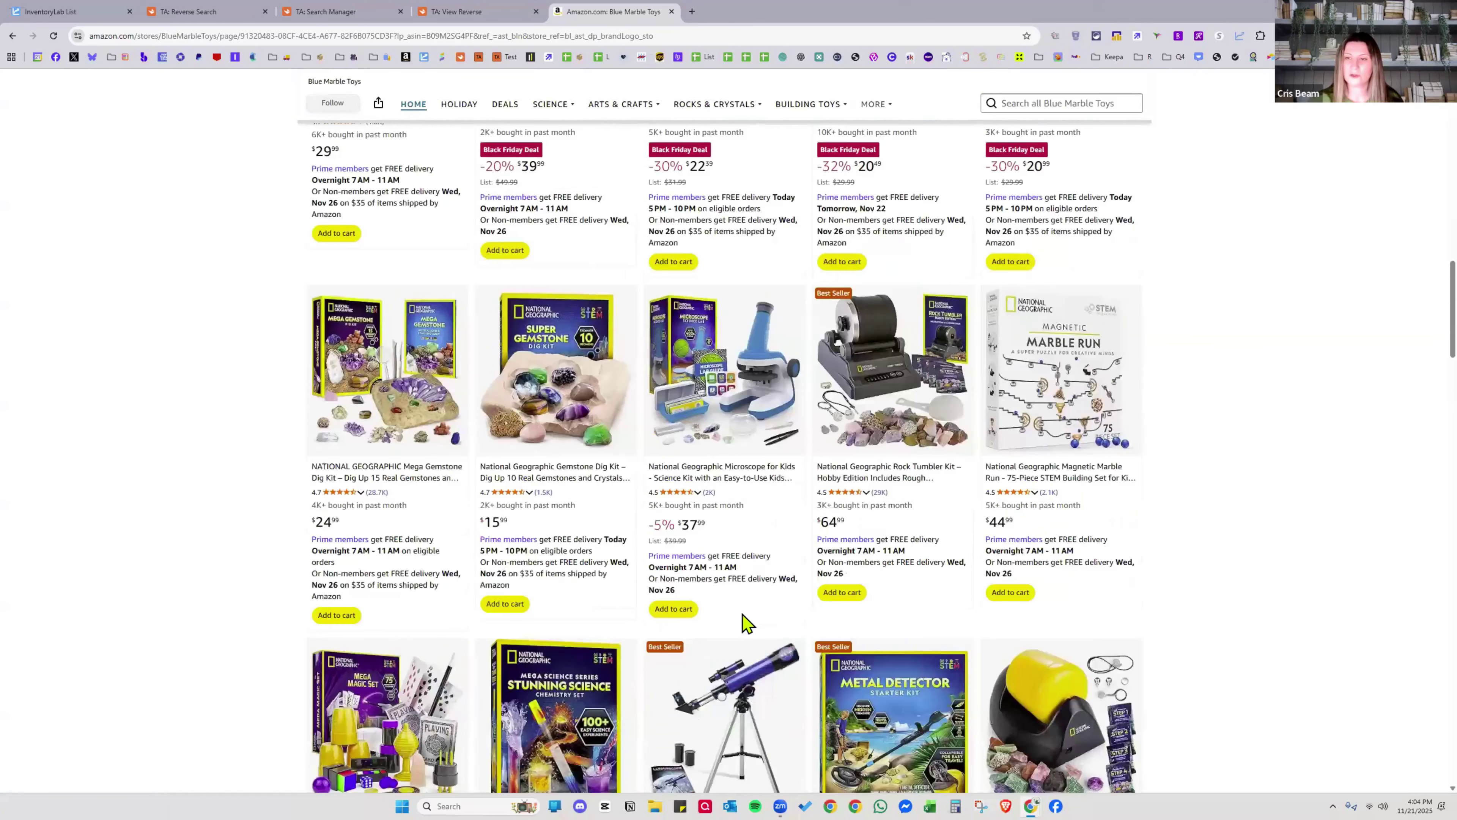
pyautogui.scroll(-5, 1319, 402)
pyautogui.scroll(-10, 1307, 451)
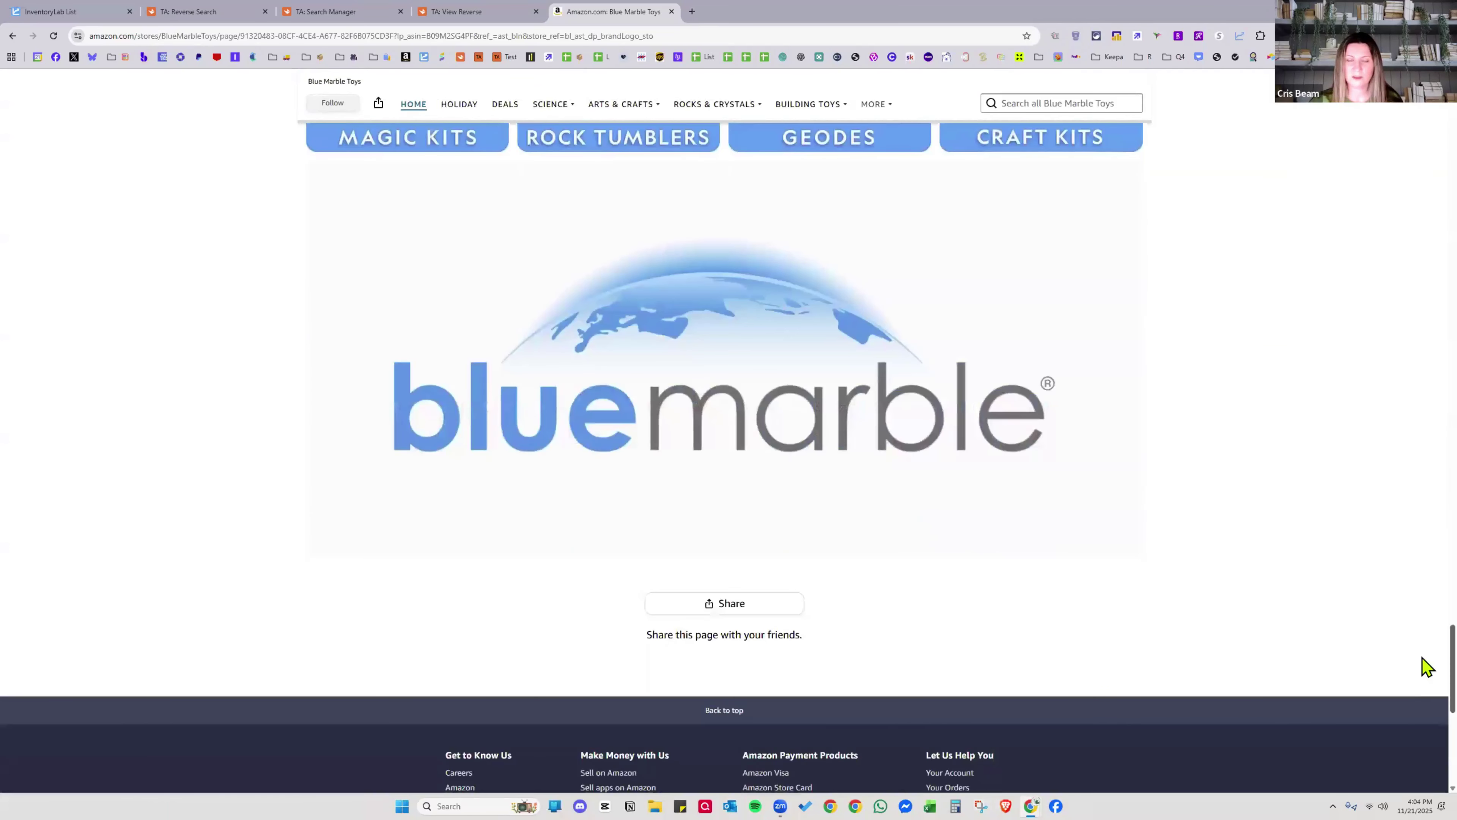
pyautogui.hotkey('ctrl', 'w')
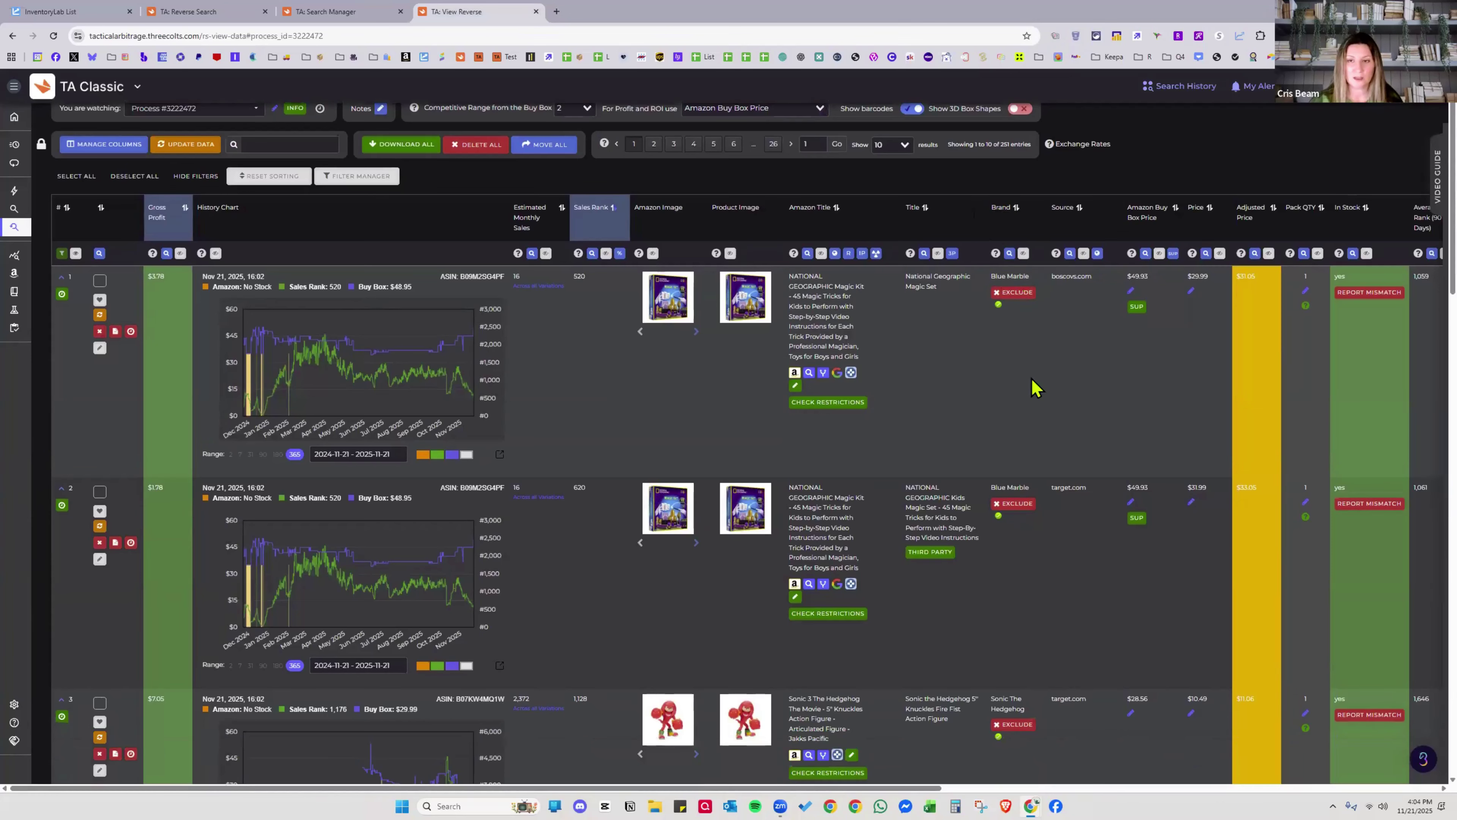
# Open the source and Amazon pages of the Sonic Knuckles action figure result and check the price on the Target page
pyautogui.scroll(-1, 1026, 396)
pyautogui.scroll(-5, 1027, 396)
pyautogui.click(941, 359)
pyautogui.click(794, 407)
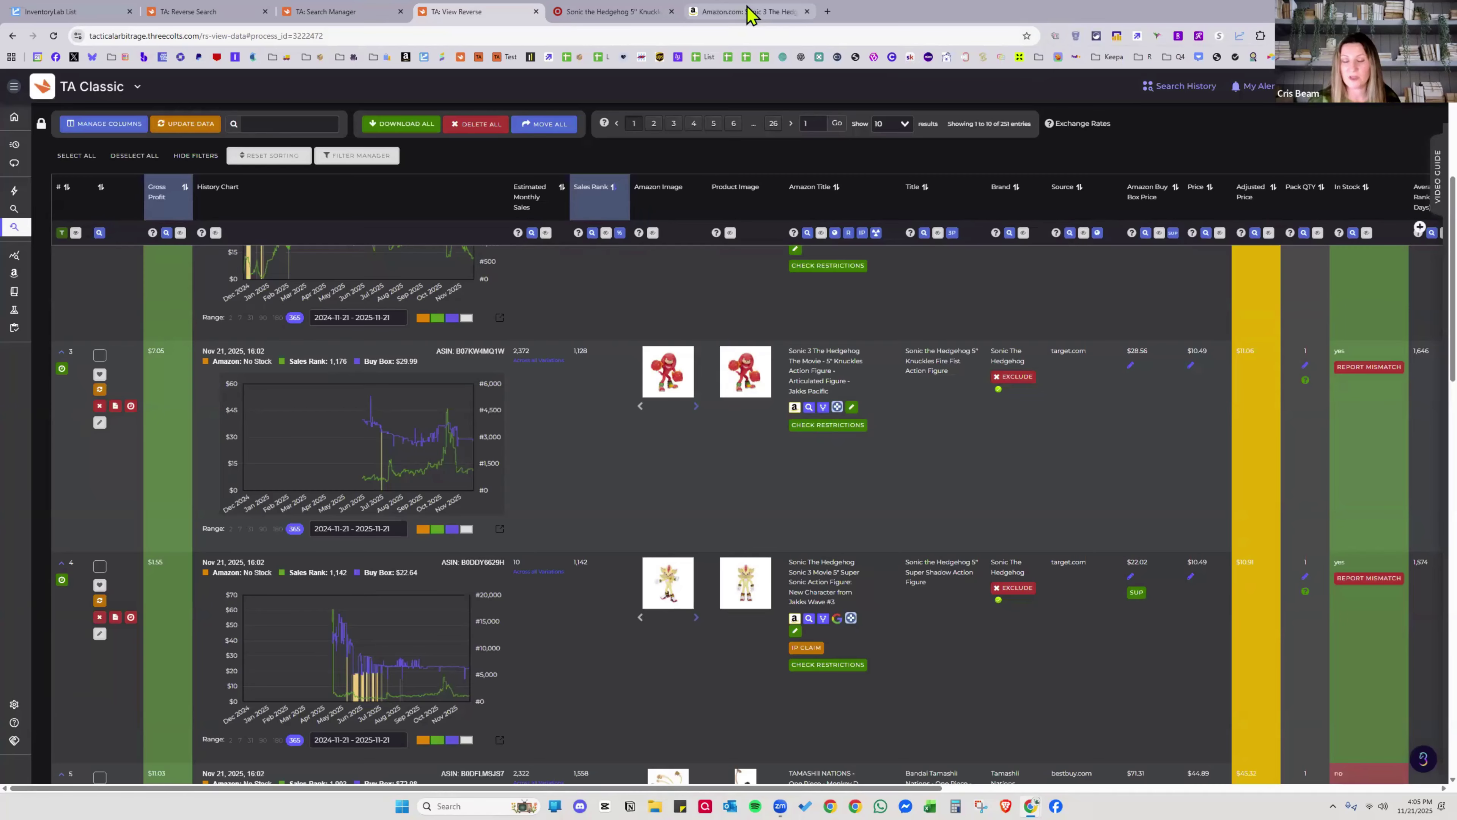
pyautogui.click(608, 11)
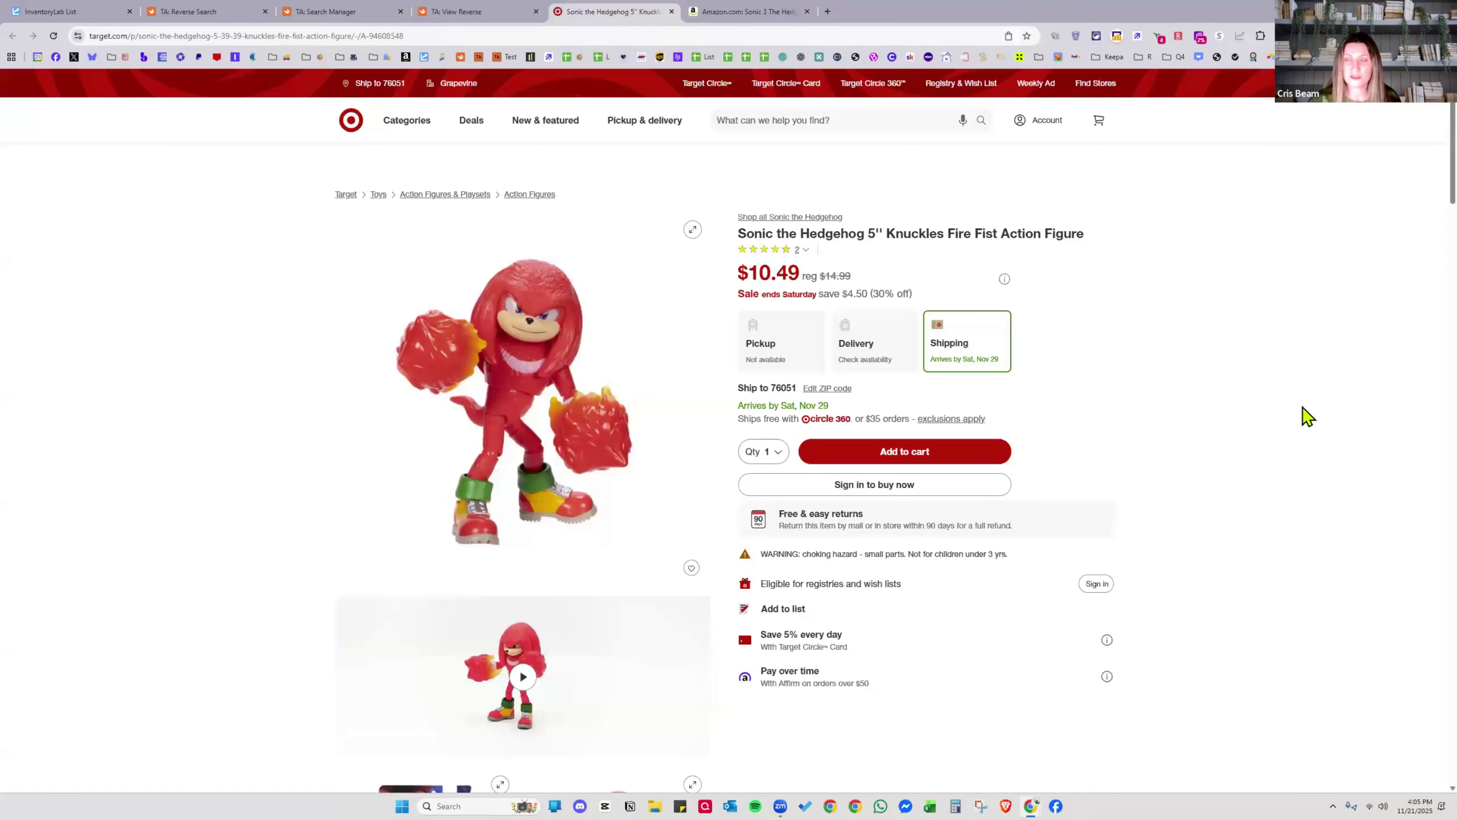
pyautogui.scroll(-1, 1307, 417)
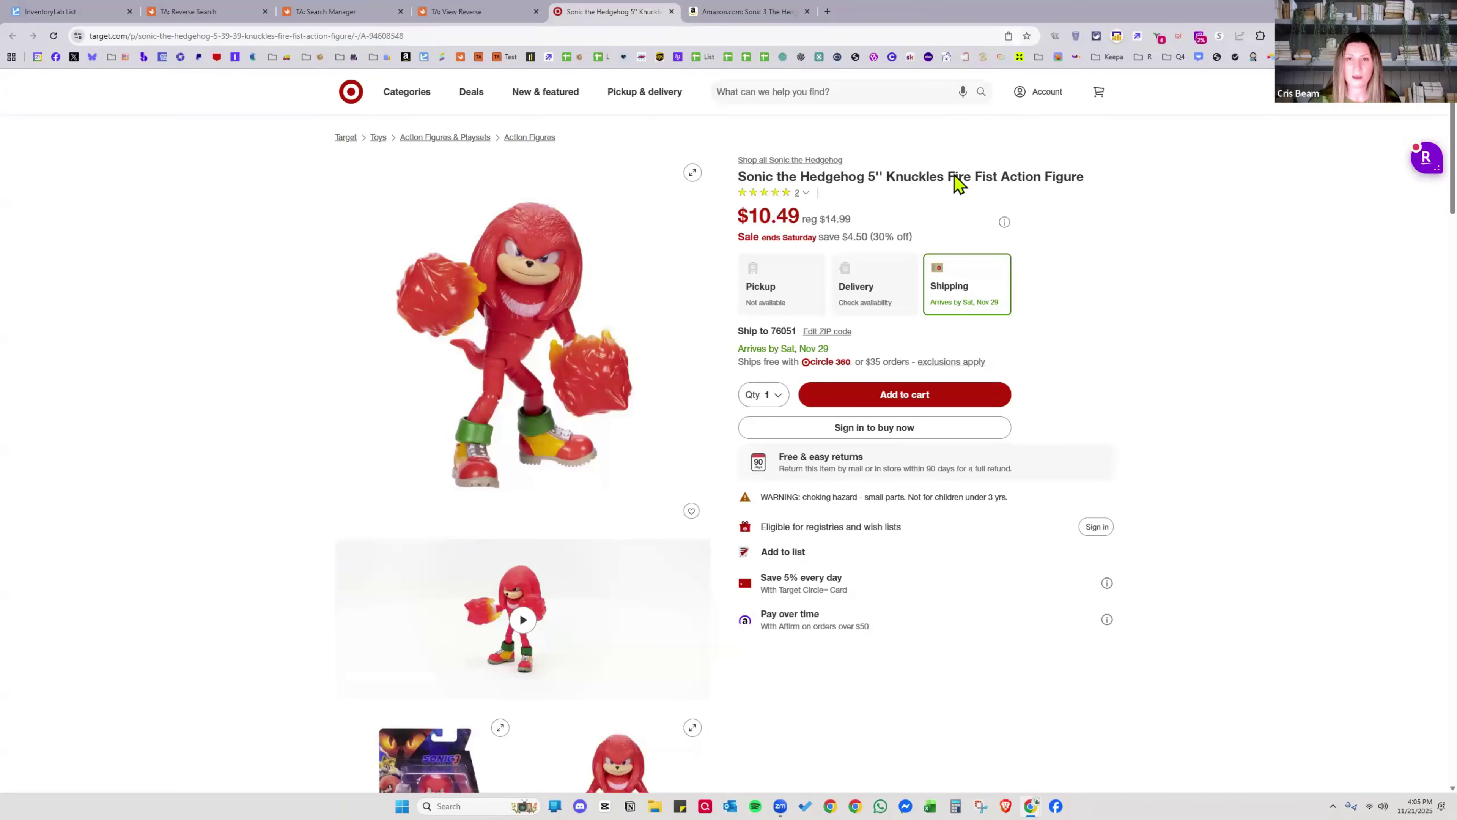
# Set the buy cost to 10.49 in the profit calculator on the Knuckles figure's Amazon listing
pyautogui.click(743, 11)
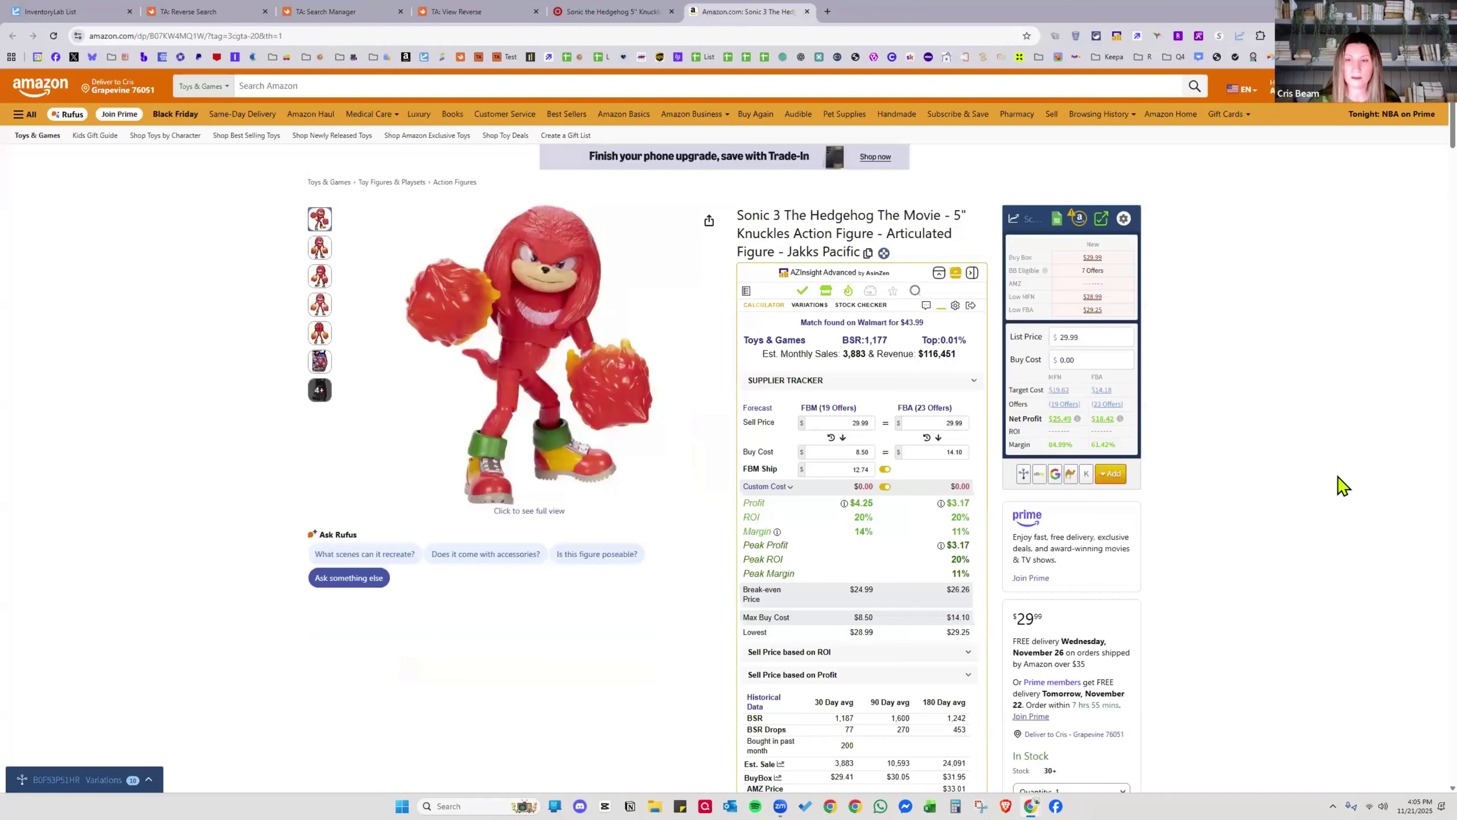
pyautogui.write('10.49')
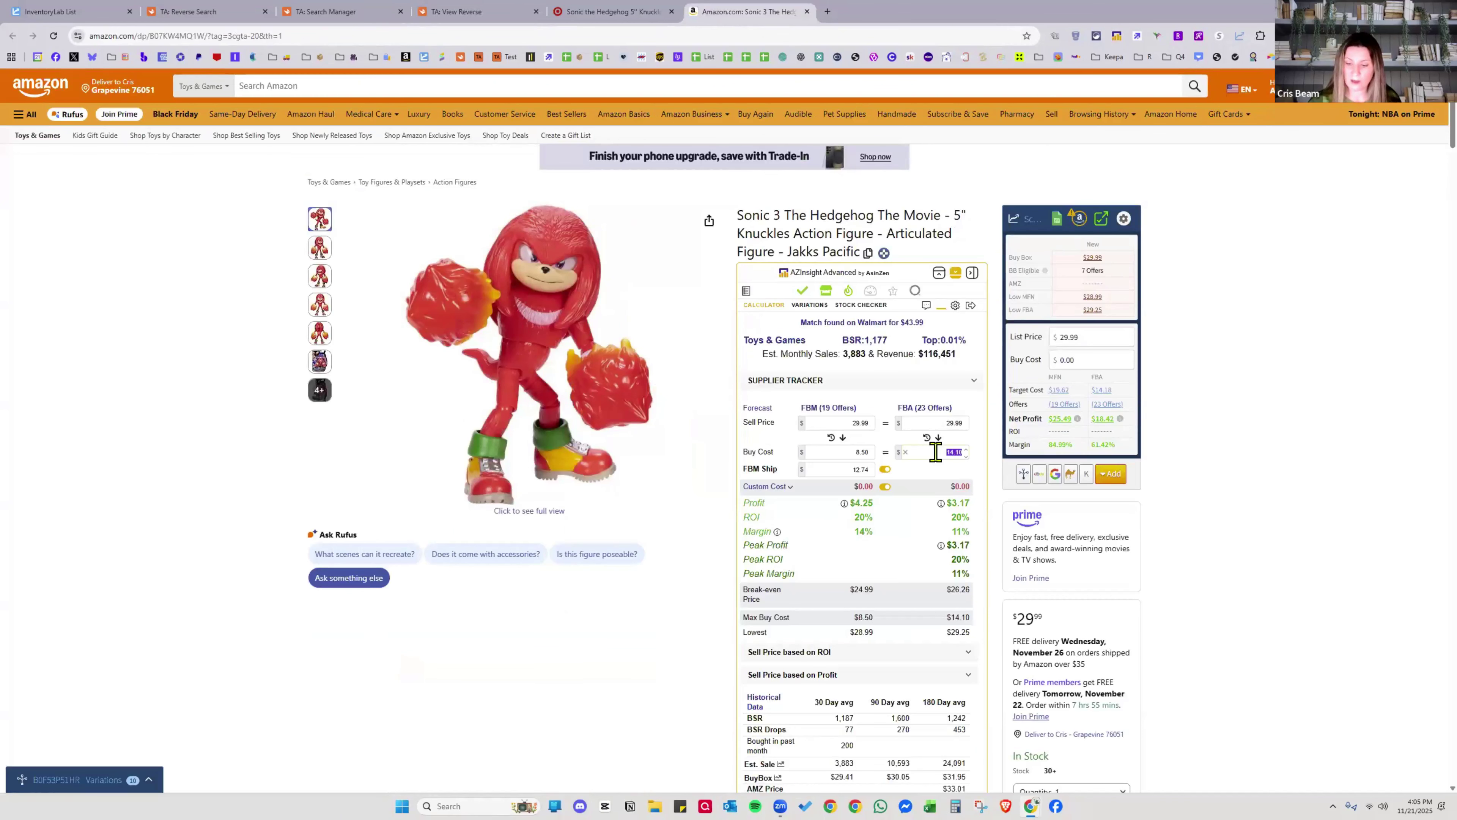
pyautogui.click(1263, 457)
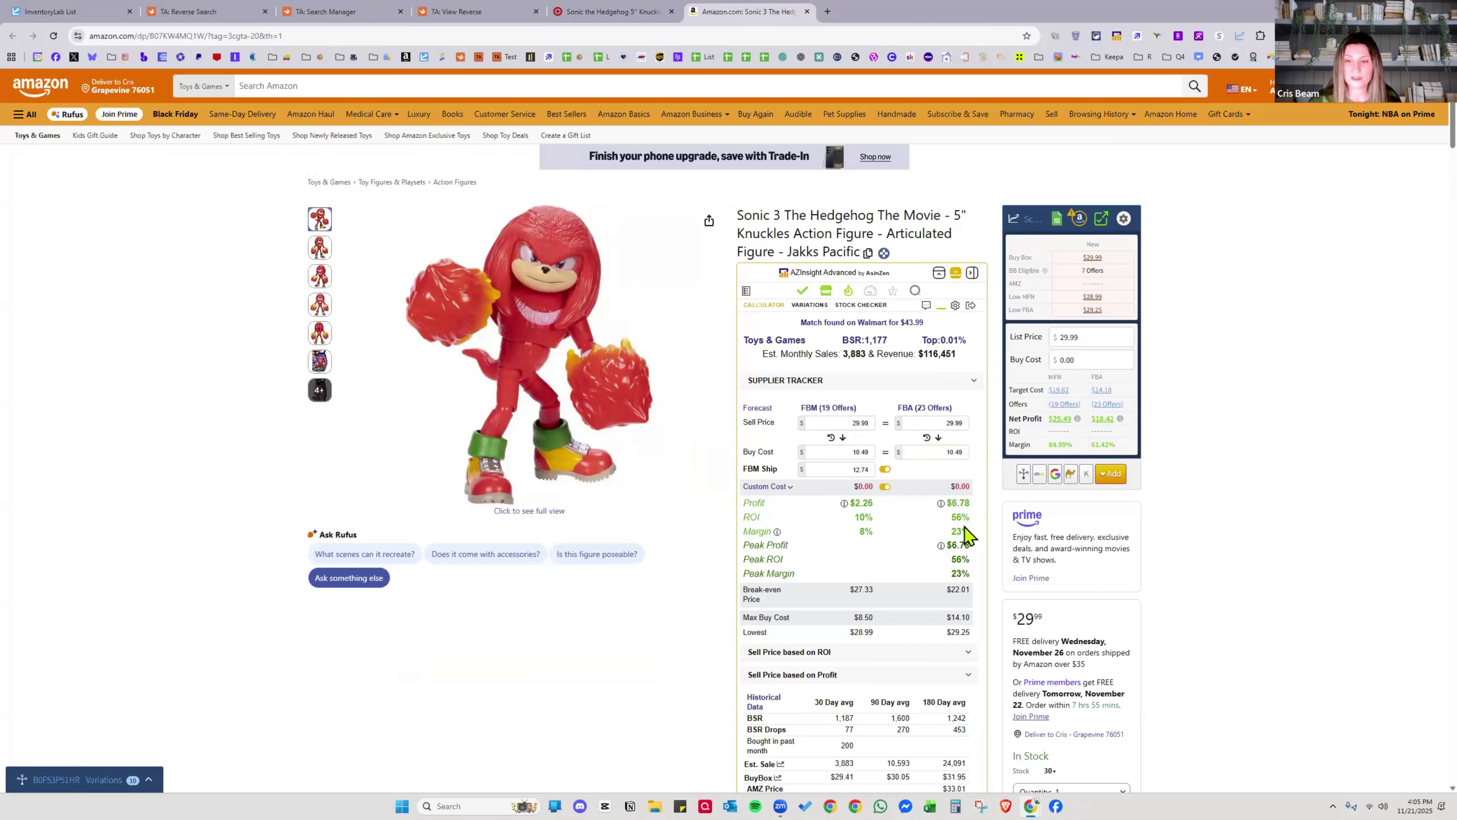
# Review the Knuckles figure's historical sales averages and its Keepa price, rank and offer history on the Amazon listing
pyautogui.scroll(-3, 1304, 573)
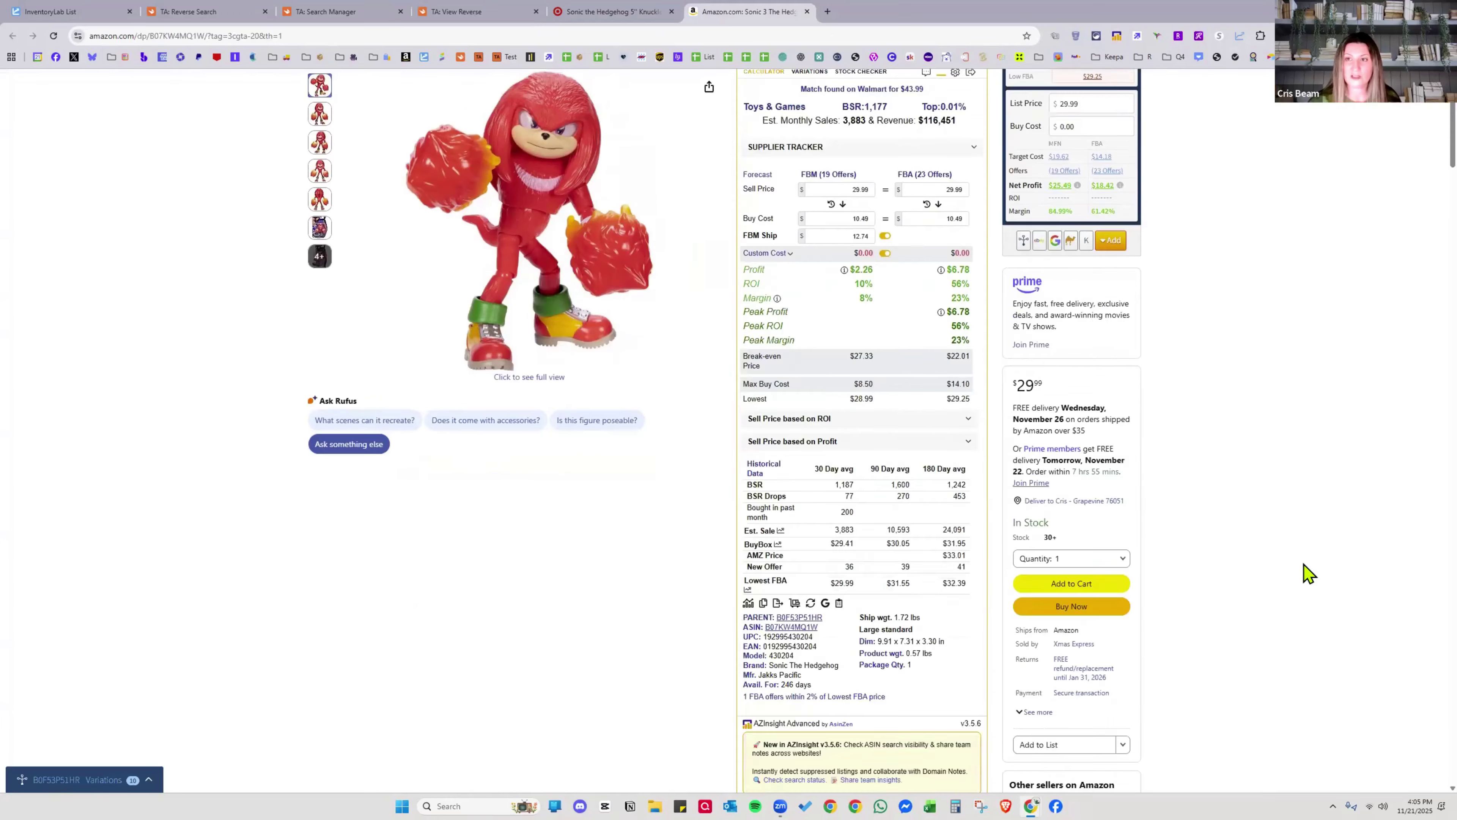
pyautogui.scroll(3, 1177, 421)
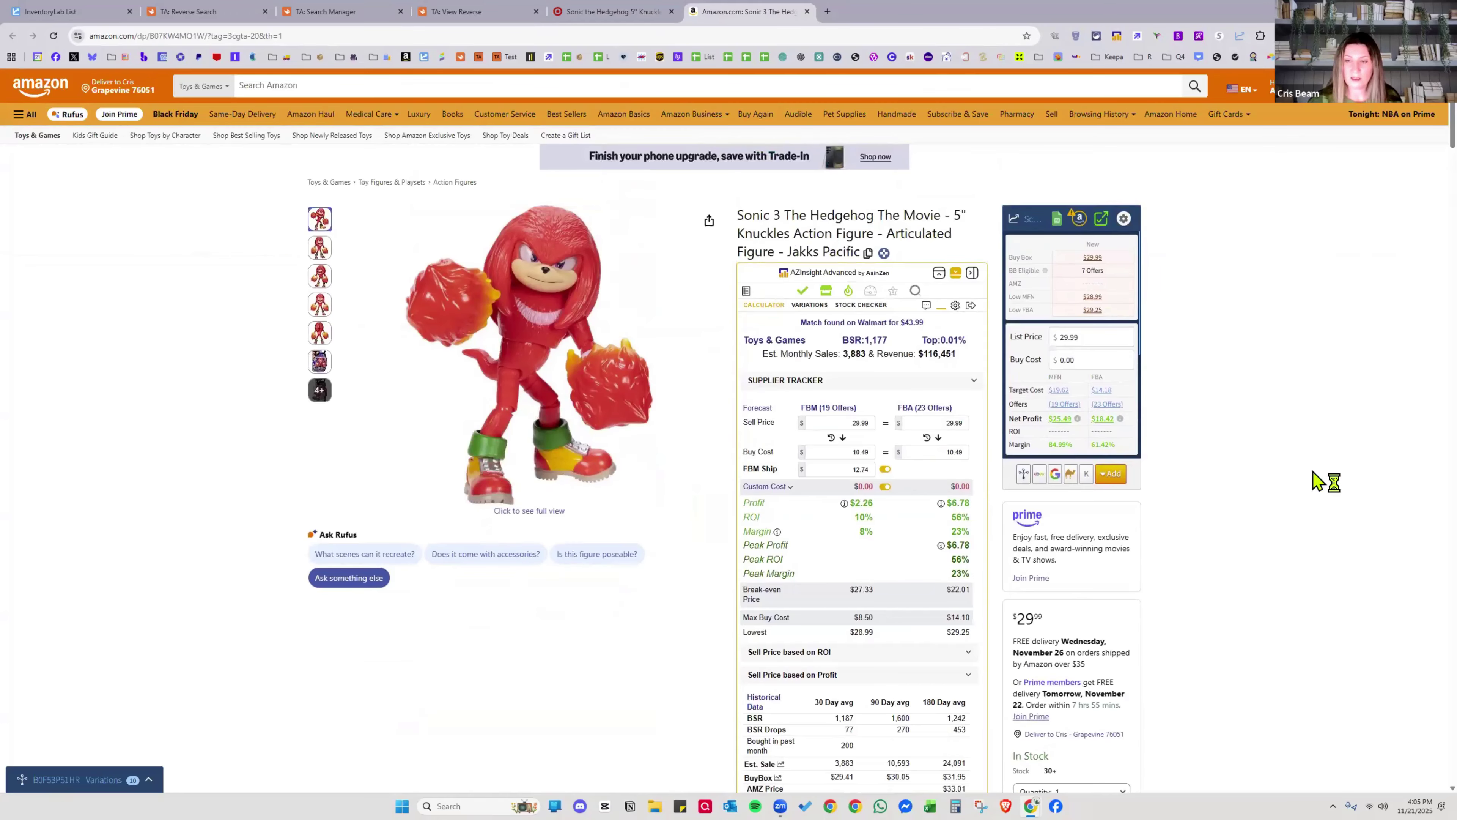
pyautogui.scroll(-4, 1316, 484)
pyautogui.scroll(-13, 1306, 484)
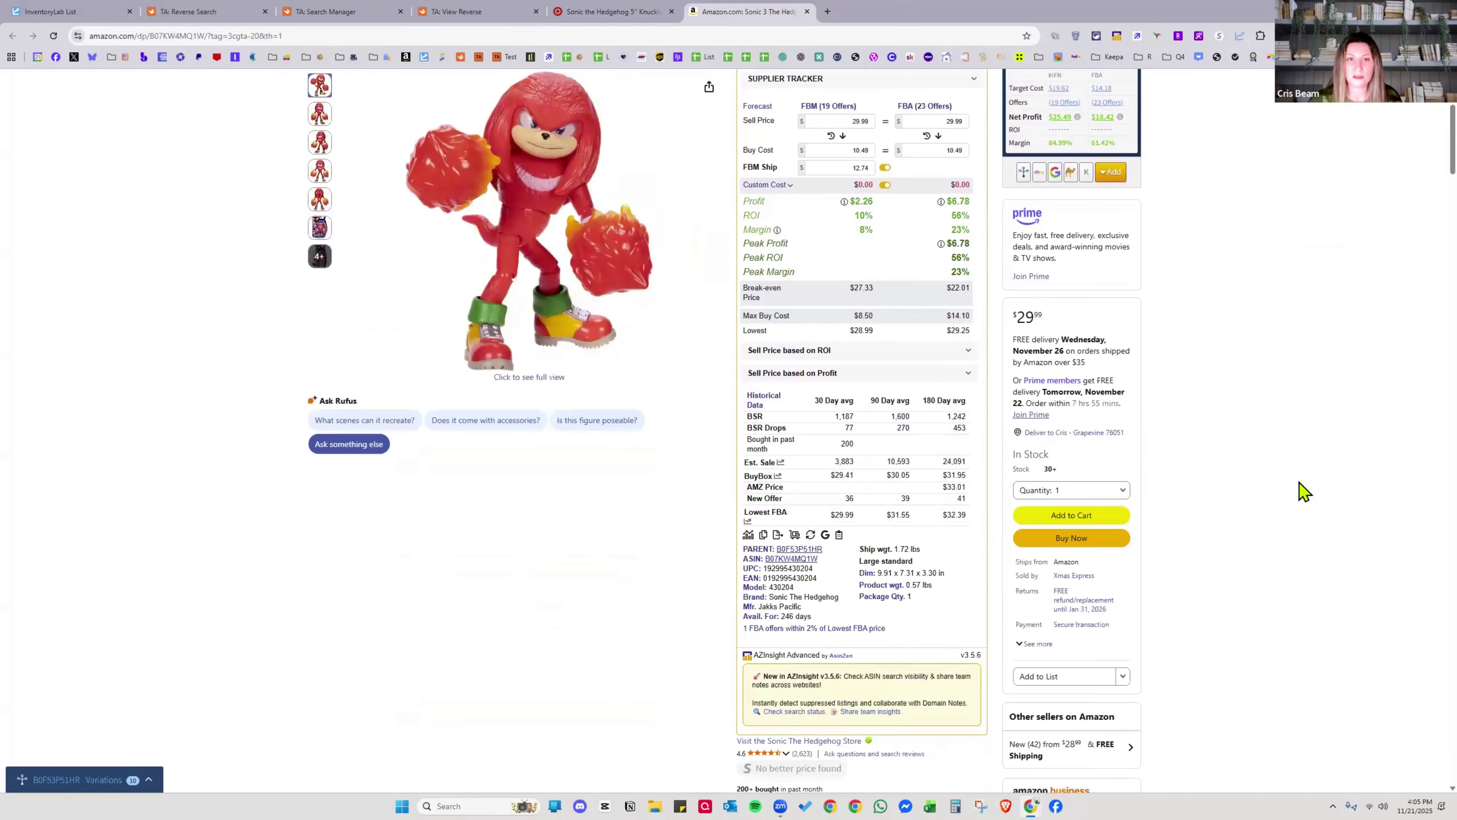
pyautogui.scroll(-5, 1299, 498)
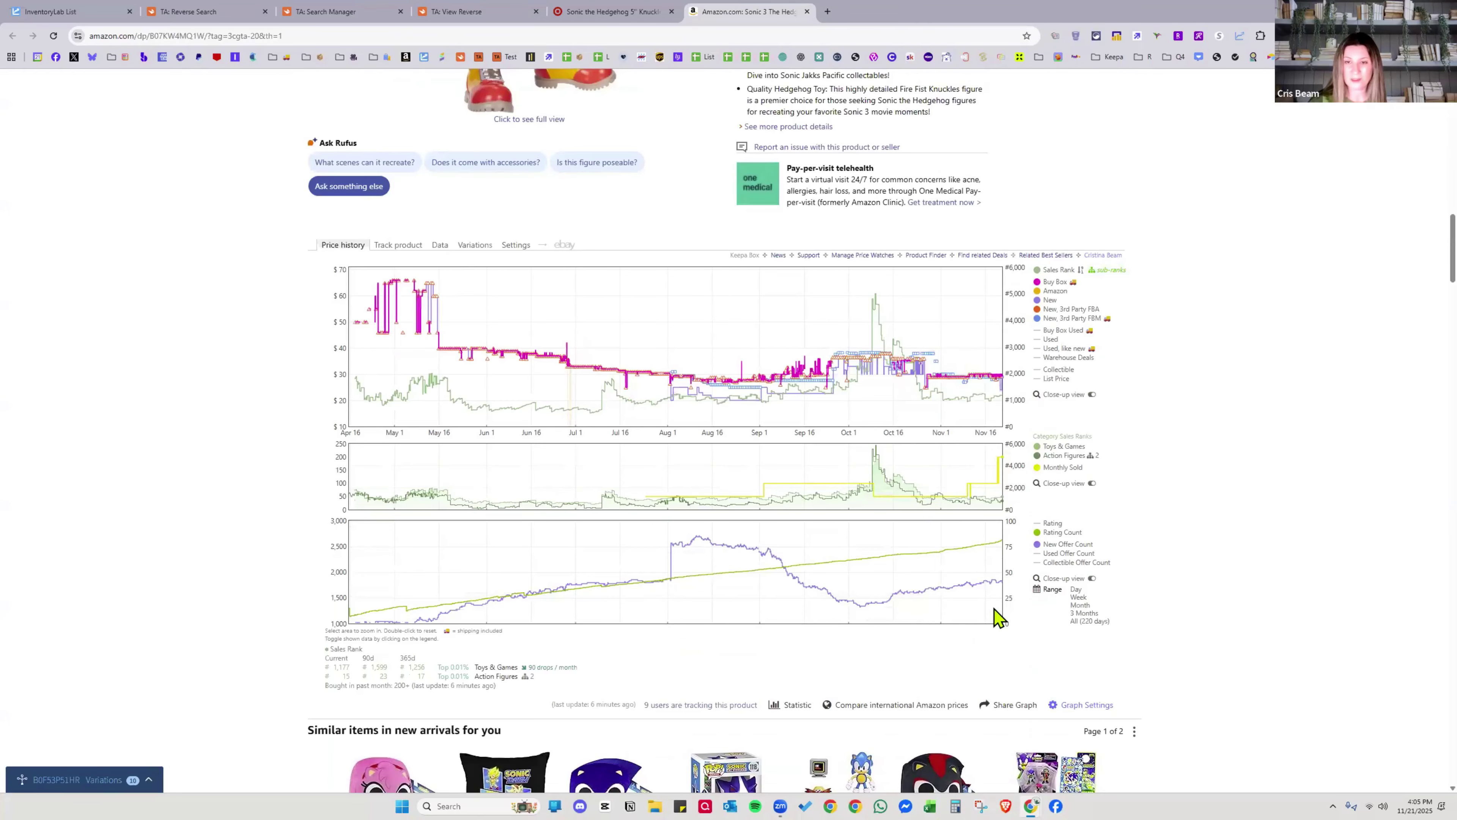
pyautogui.scroll(4, 1262, 490)
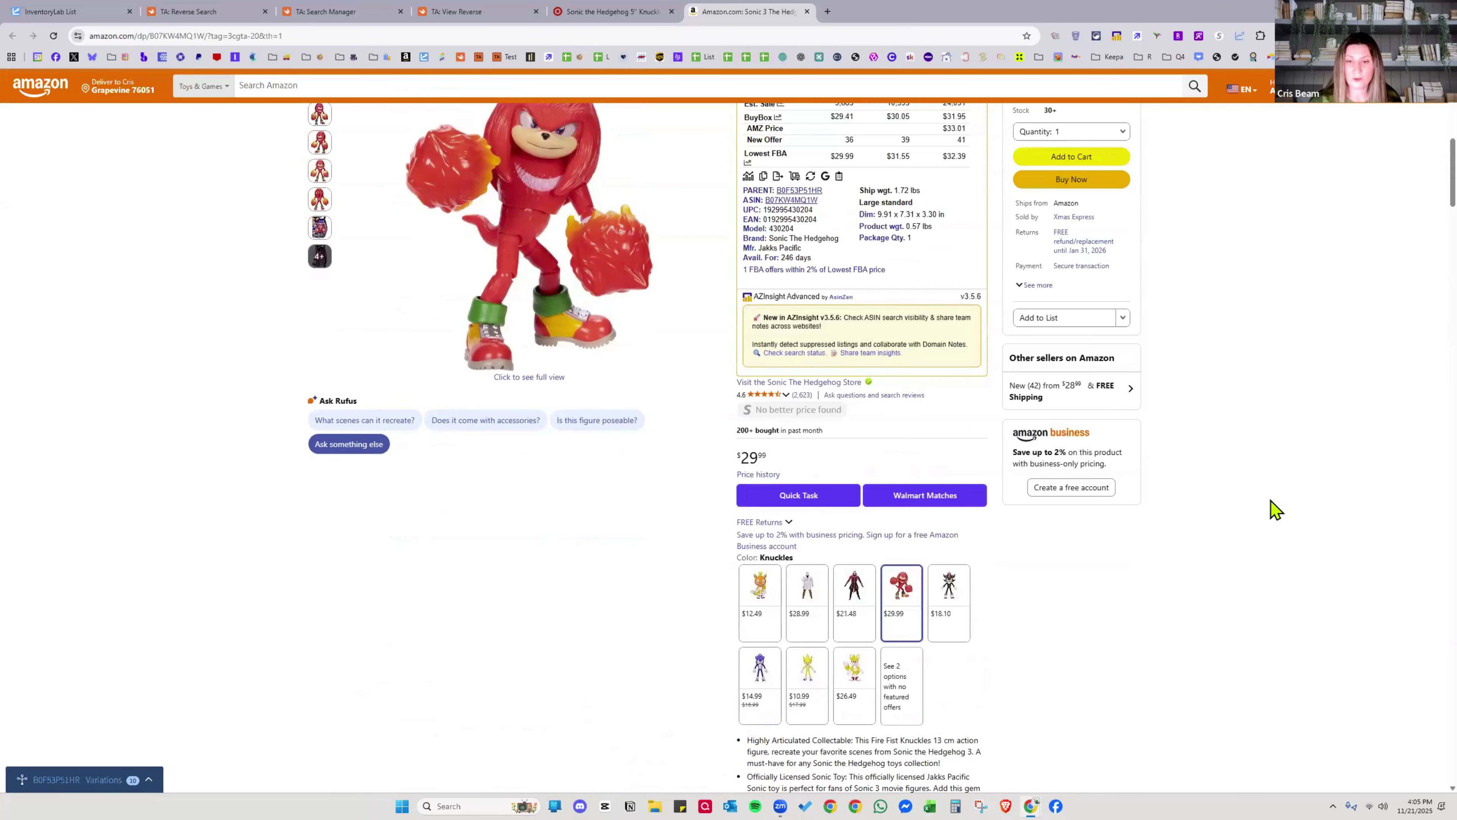
# Recheck the Knuckles figure's Target page, close both product pages and return to its row in the View Reverse results
pyautogui.hotkey('ctrl', 'shift', 'Tab')
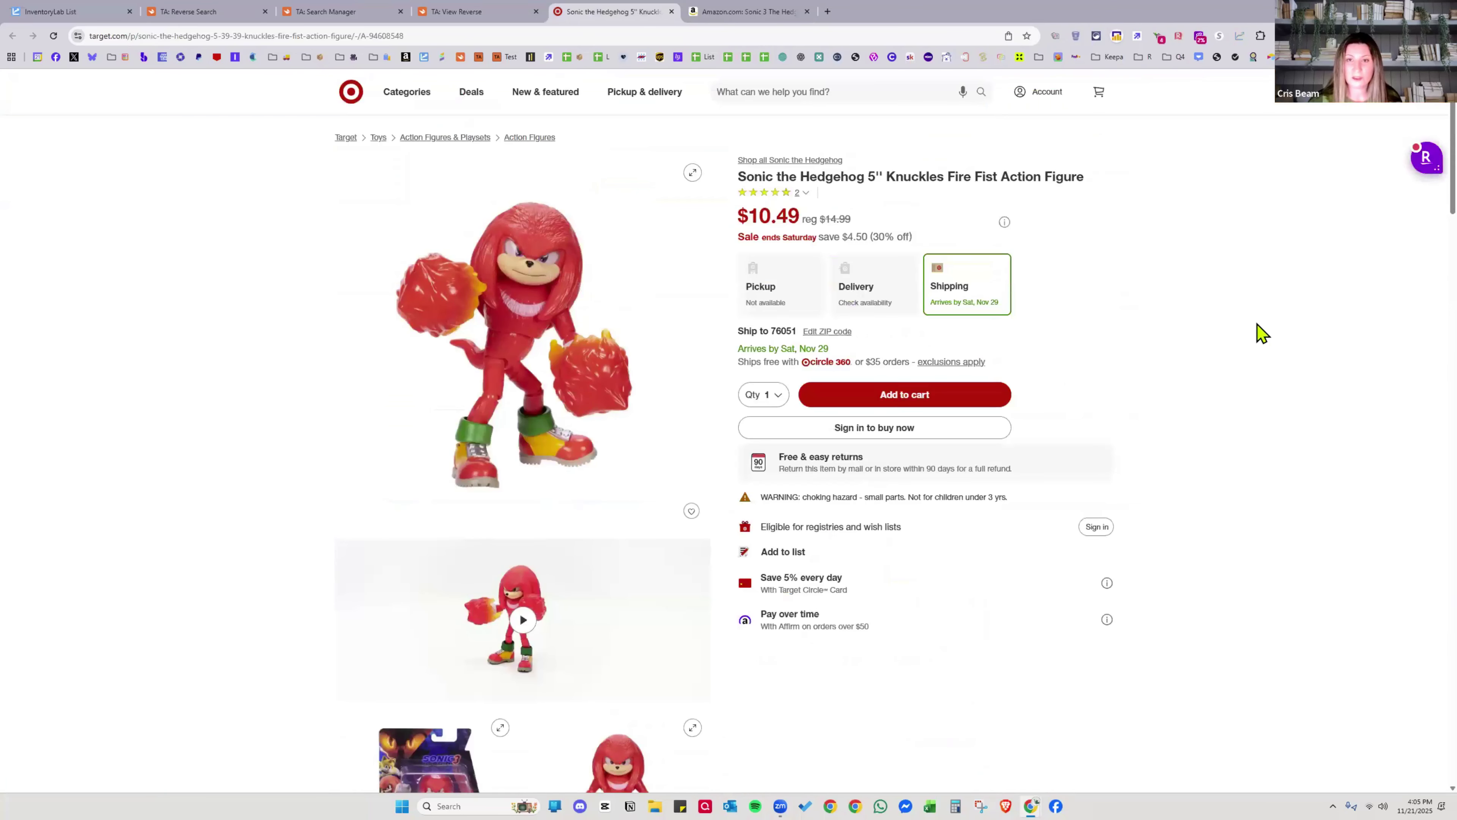
pyautogui.keyDown('shift'); pyautogui.click(738, 5); pyautogui.keyUp('shift')
pyautogui.hotkey('ctrl', 'w')
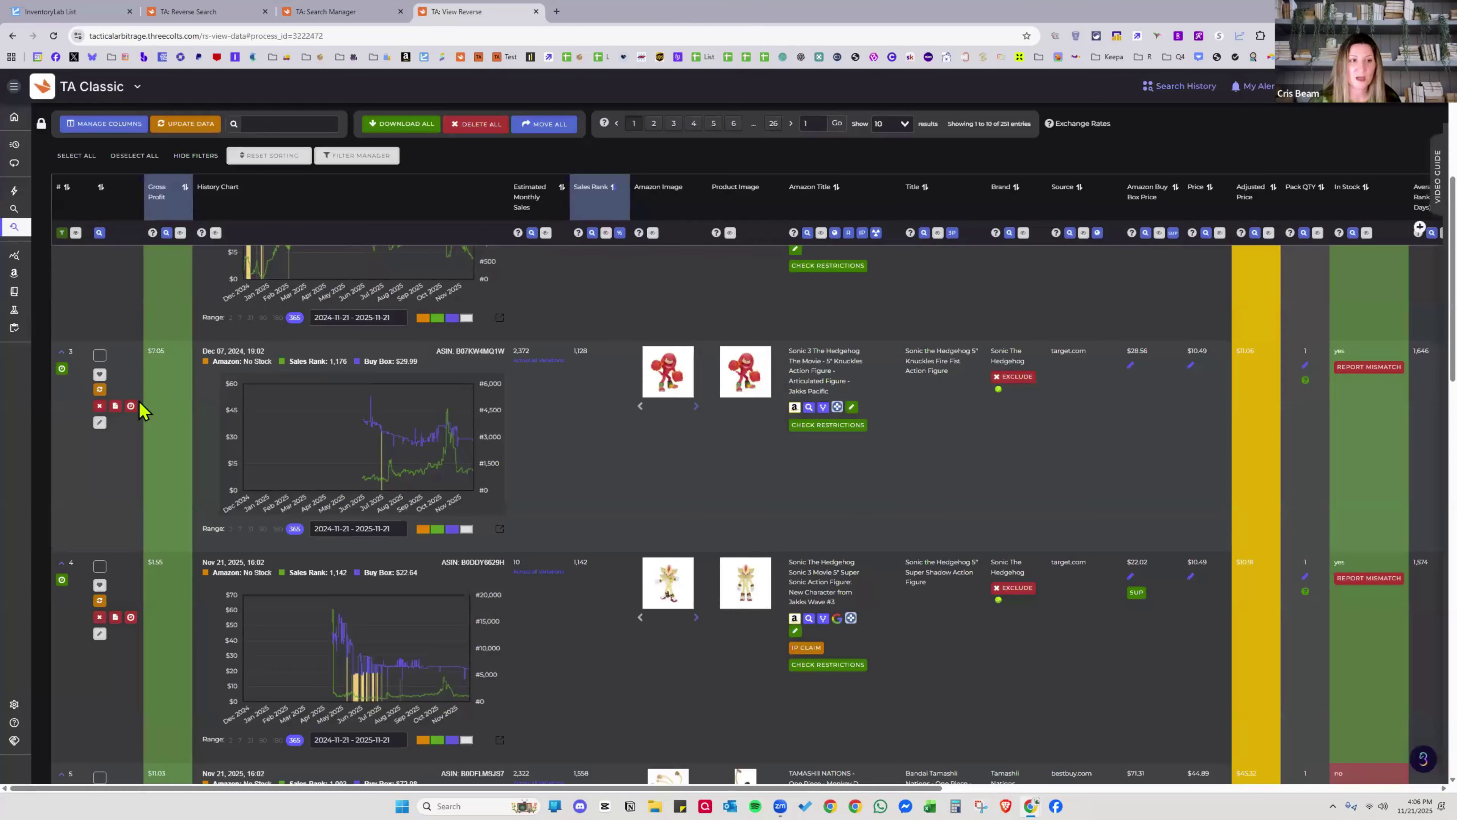
pyautogui.click(99, 374)
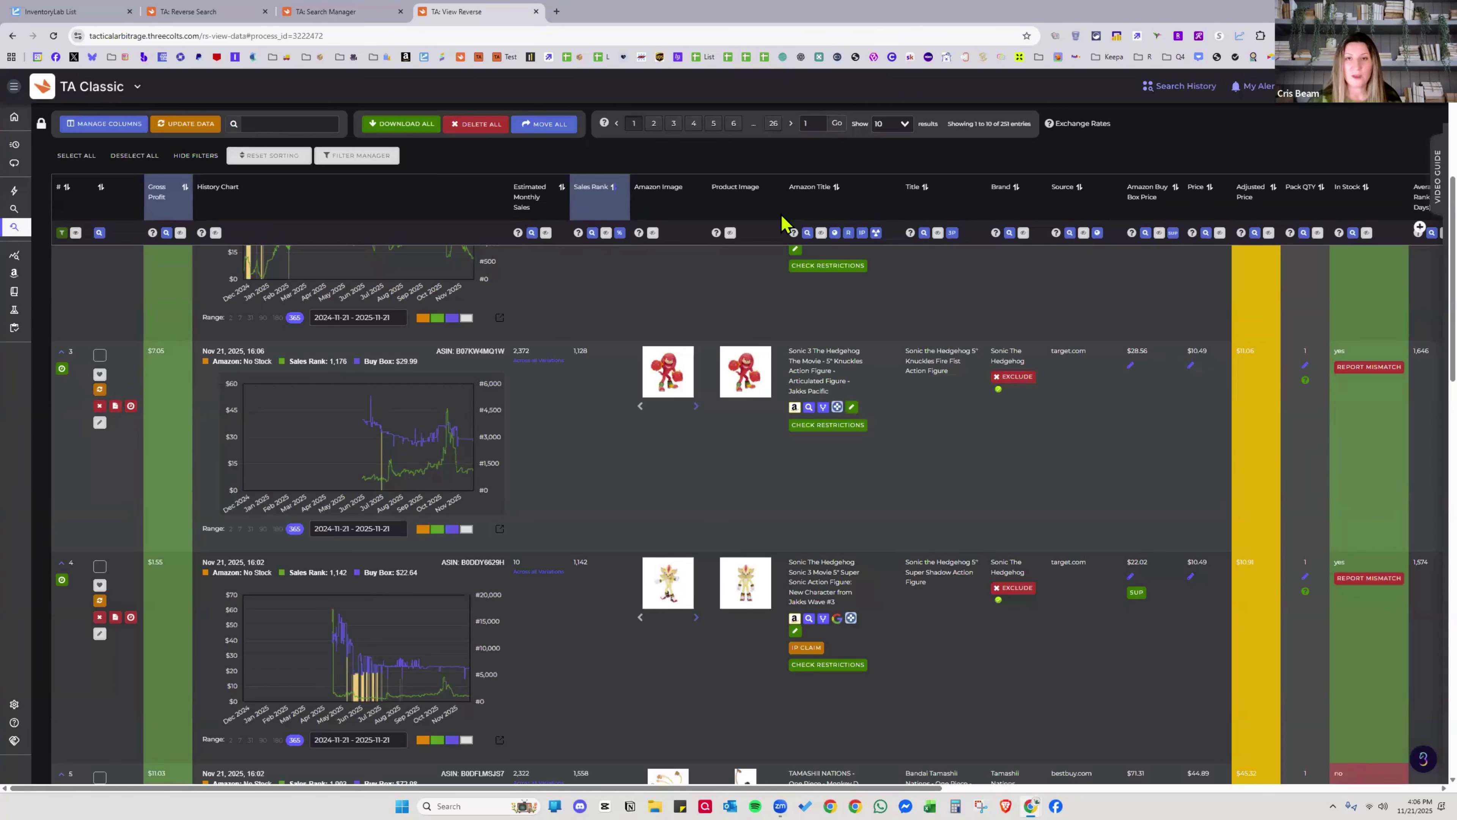
pyautogui.scroll(1, 986, 239)
pyautogui.scroll(7, 987, 238)
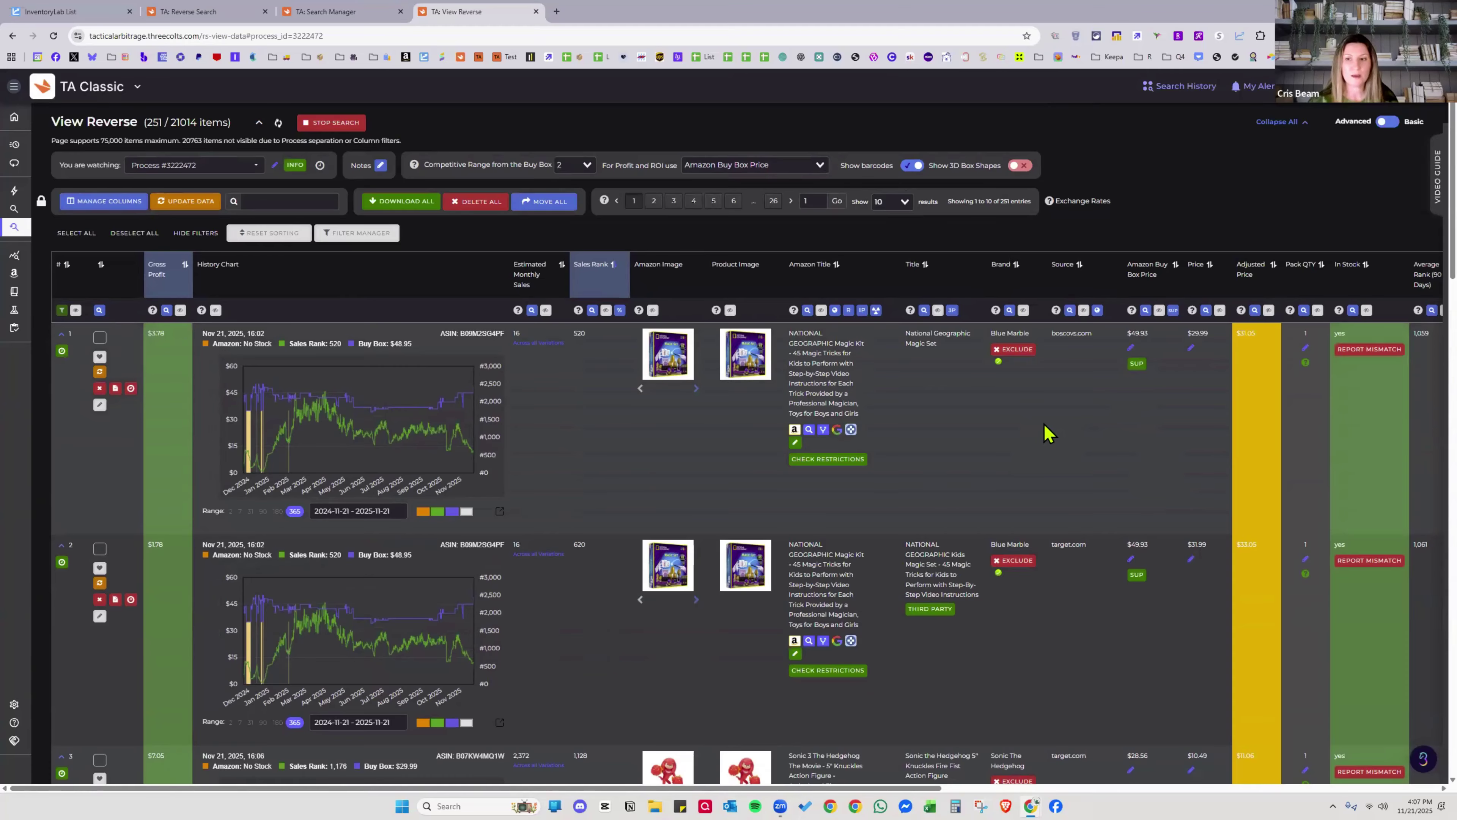
pyautogui.click(1084, 311)
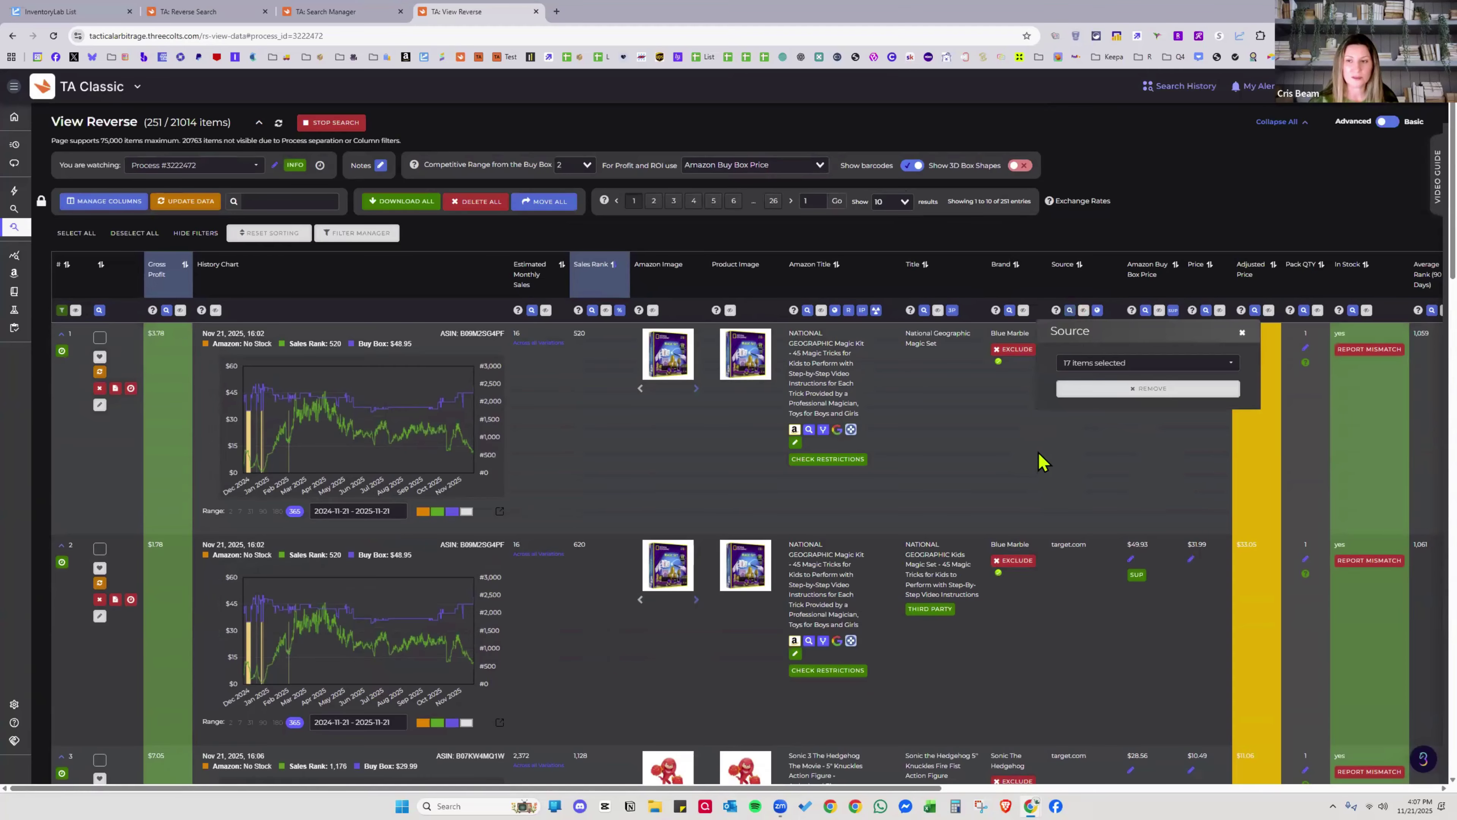
pyautogui.click(1038, 459)
pyautogui.scroll(-3, 1090, 494)
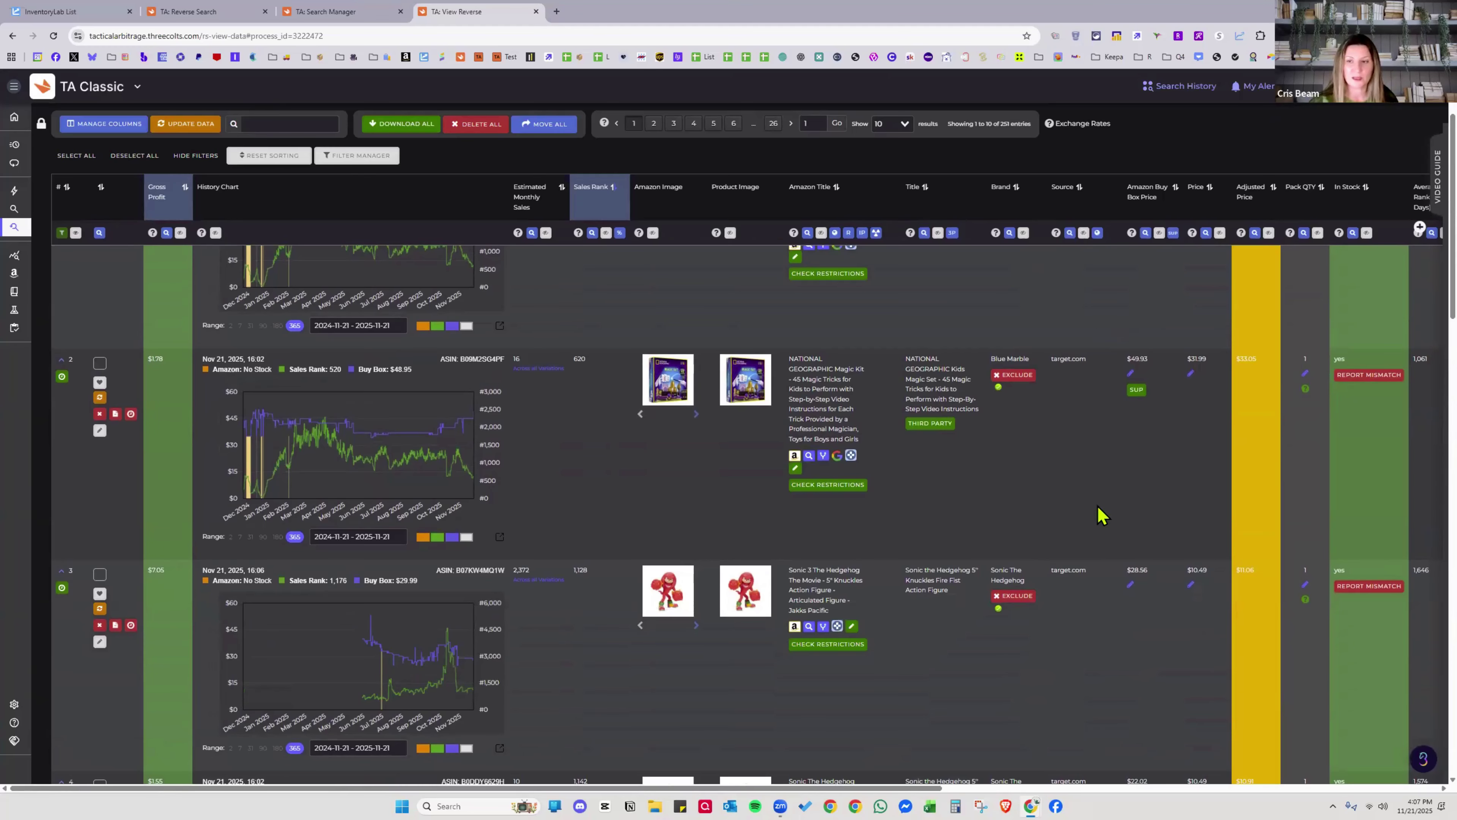
pyautogui.scroll(3, 1102, 515)
# Clear the selected stores in the Source column filter and review the list of available source stores
pyautogui.click(1084, 310)
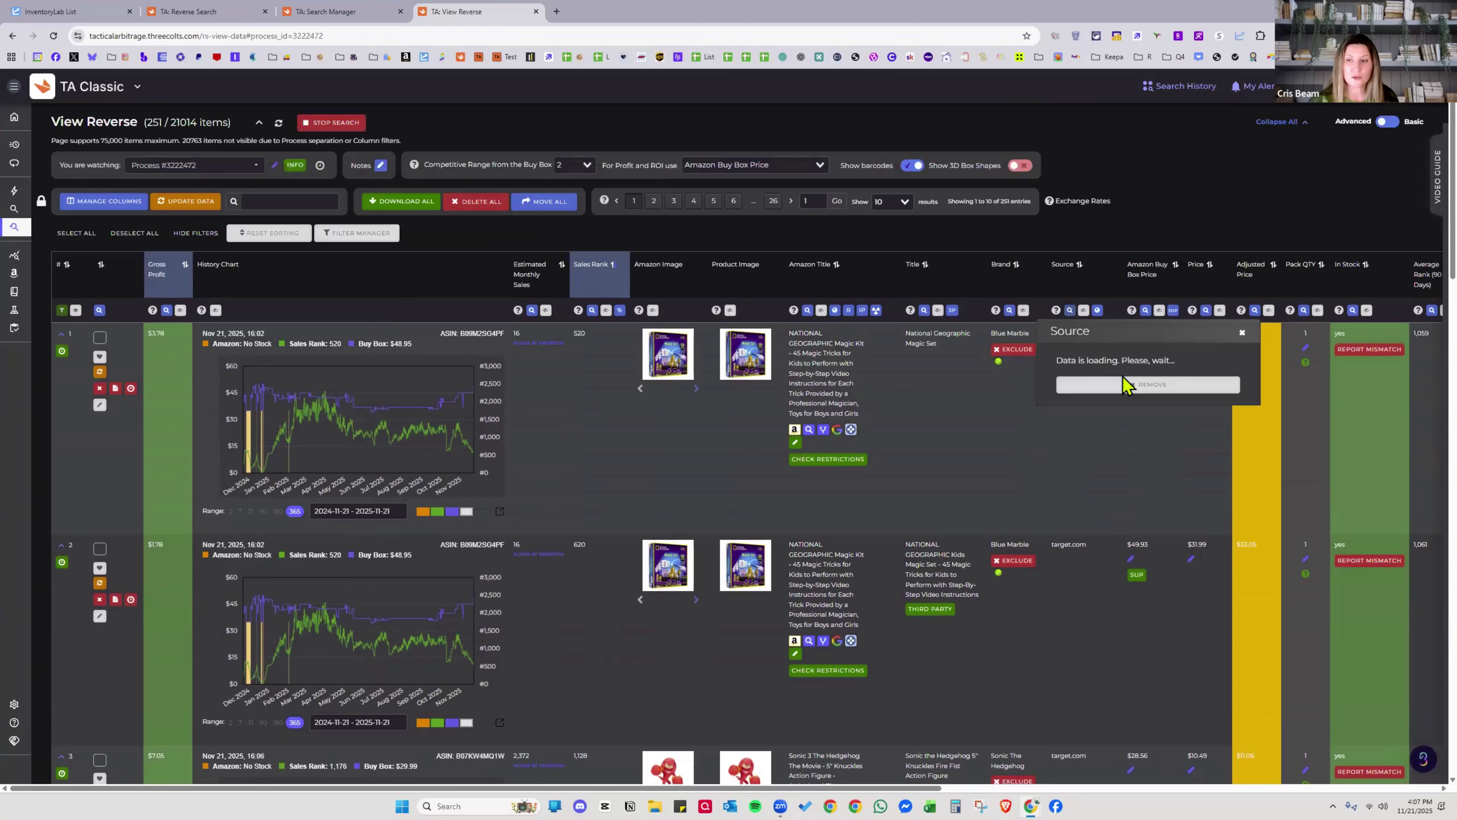
pyautogui.click(1148, 373)
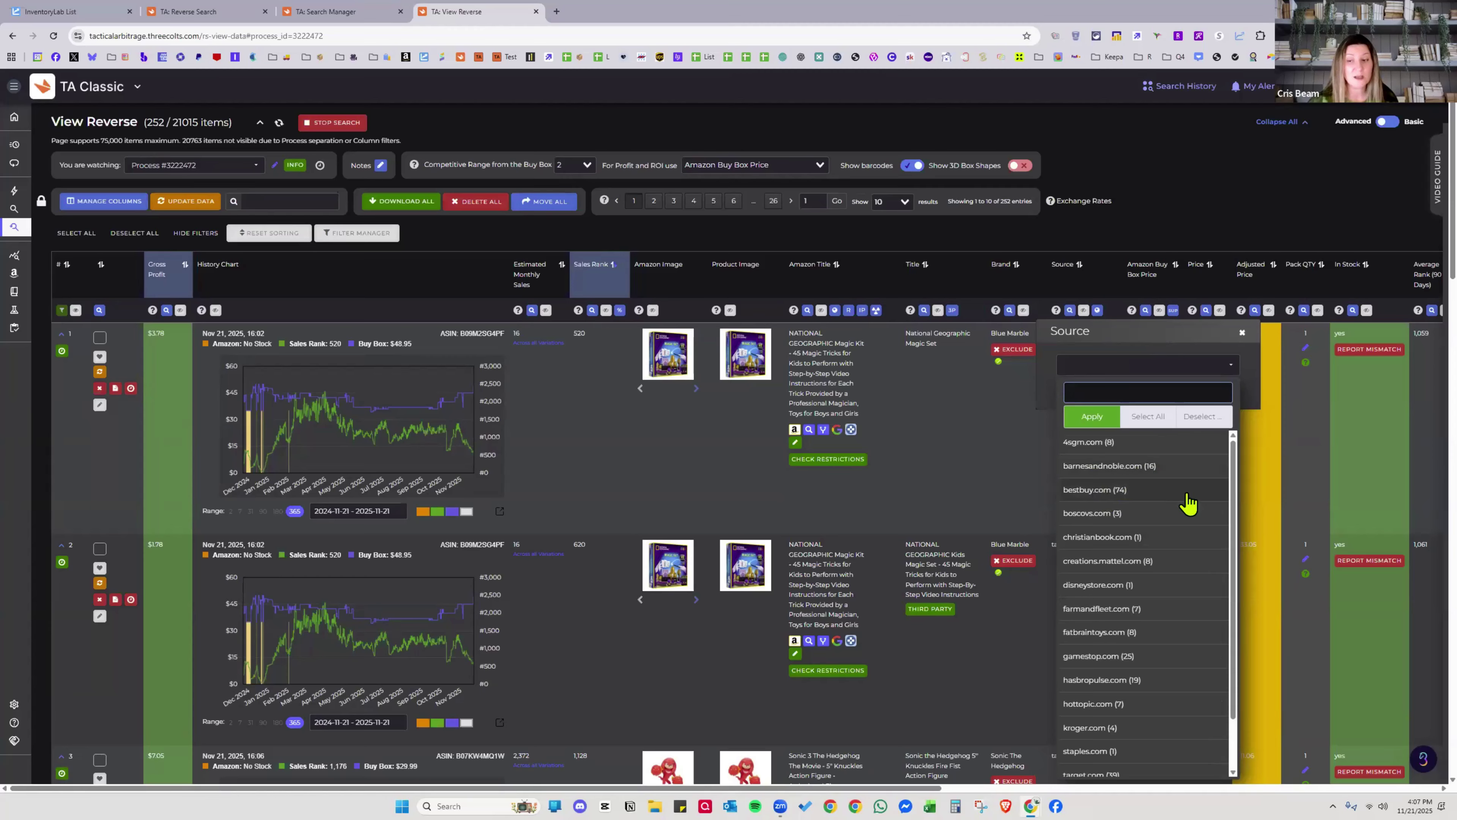
pyautogui.scroll(-5, 1187, 503)
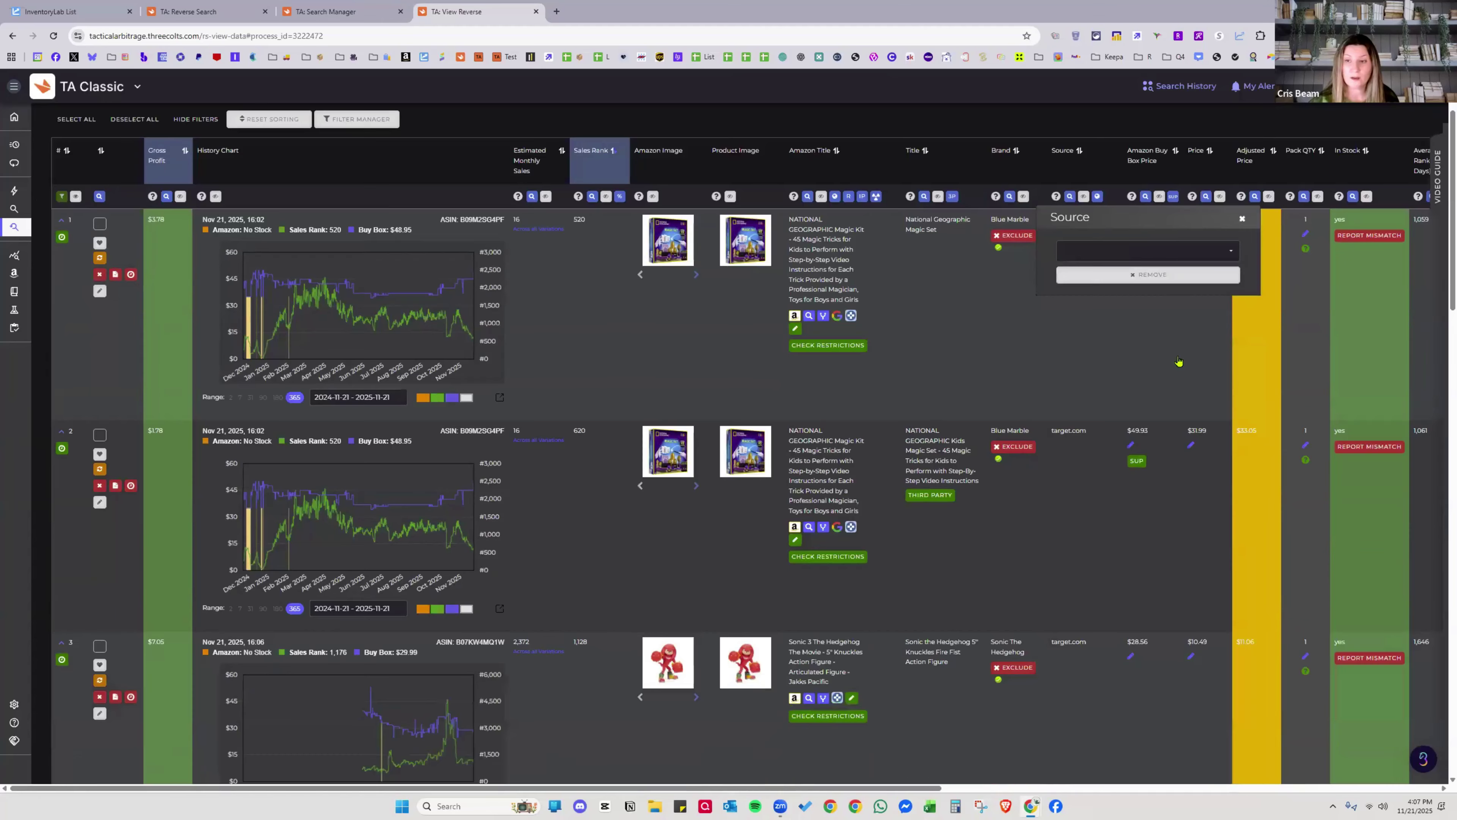
pyautogui.click(1168, 253)
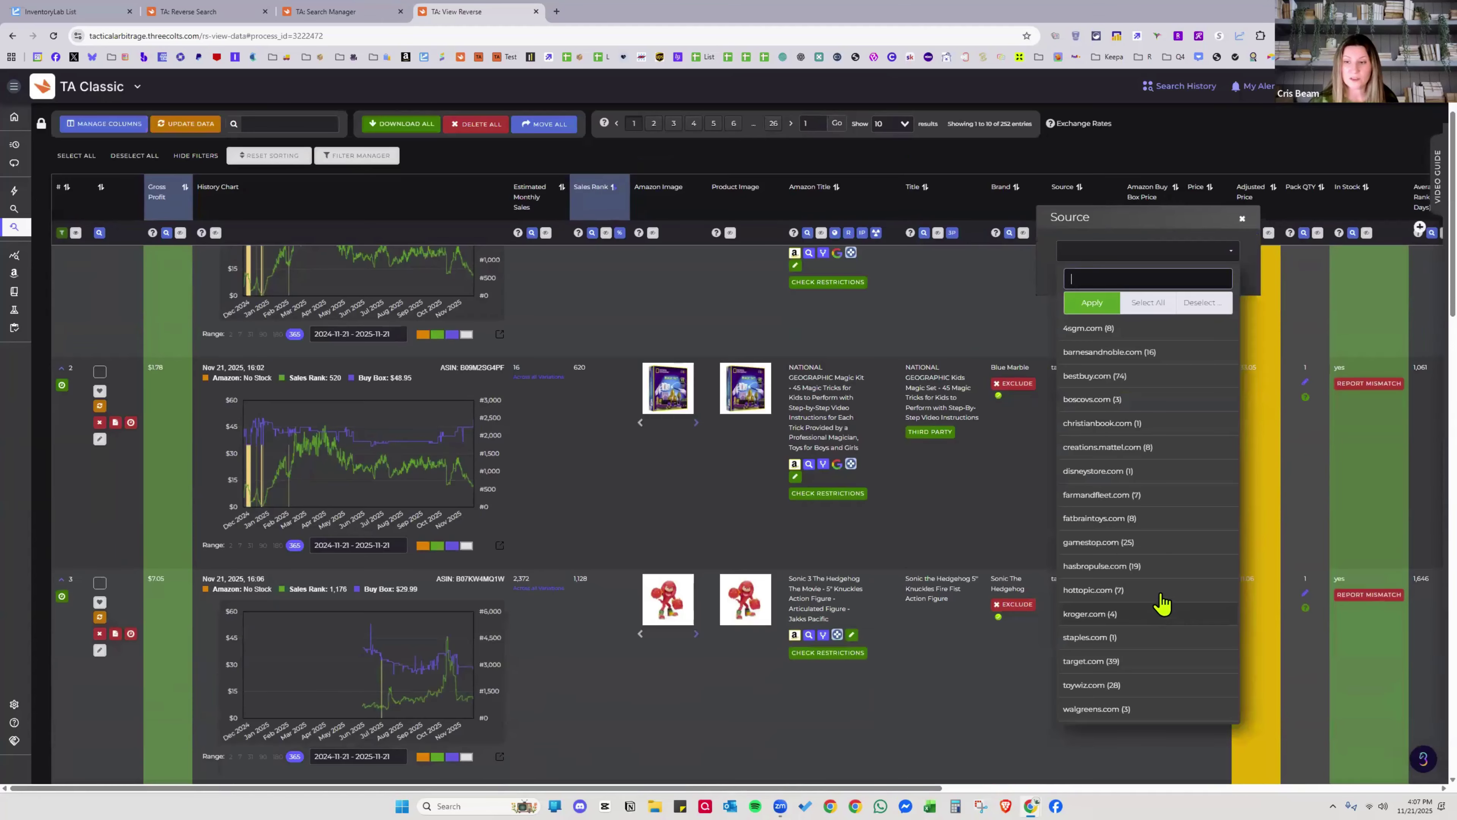
pyautogui.scroll(3, 1157, 576)
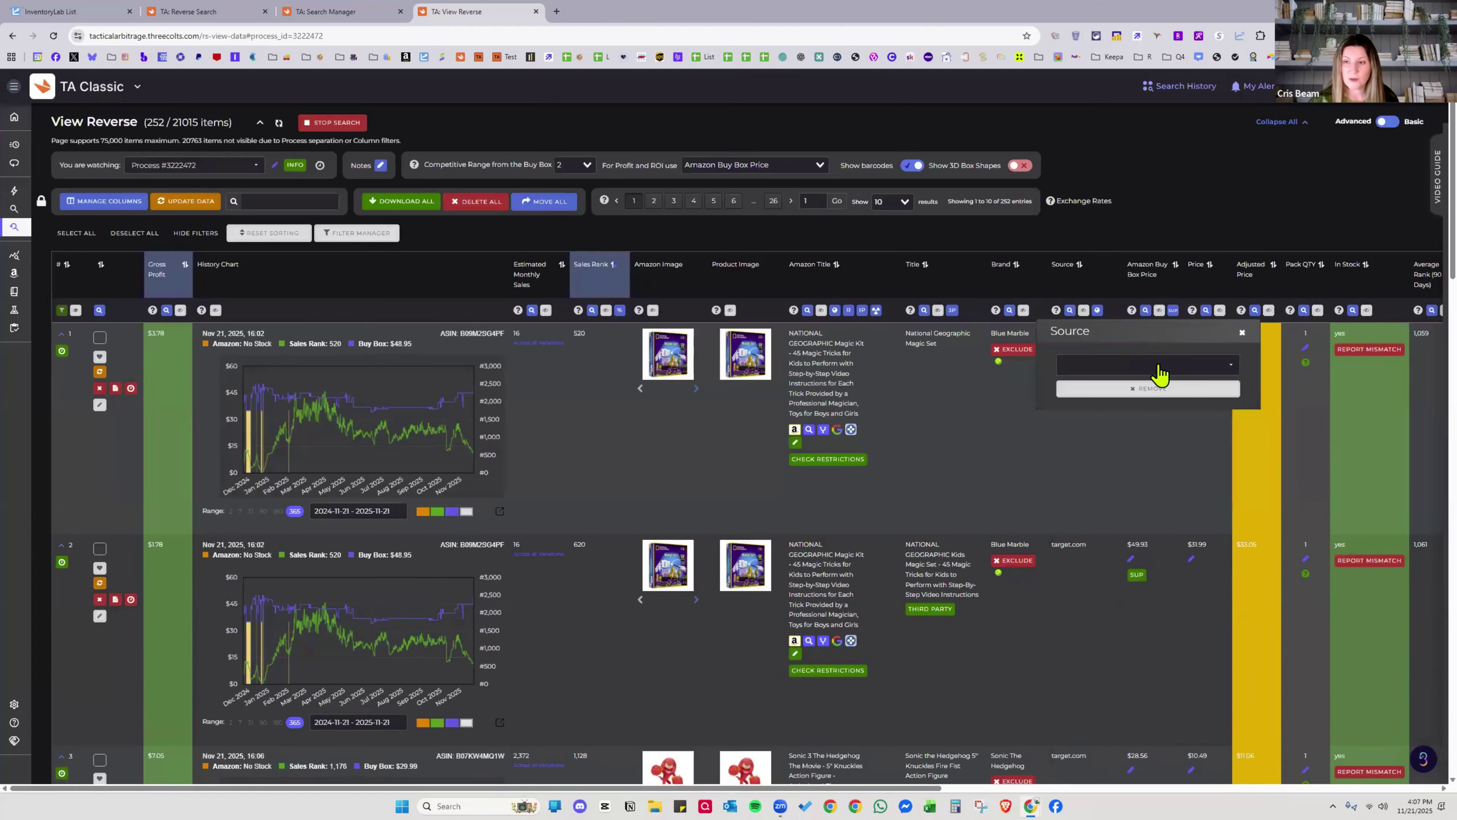
# Filter the results to the source barnesandnoble.com and look through the matching products and their stock status
pyautogui.click(1147, 364)
pyautogui.click(1142, 462)
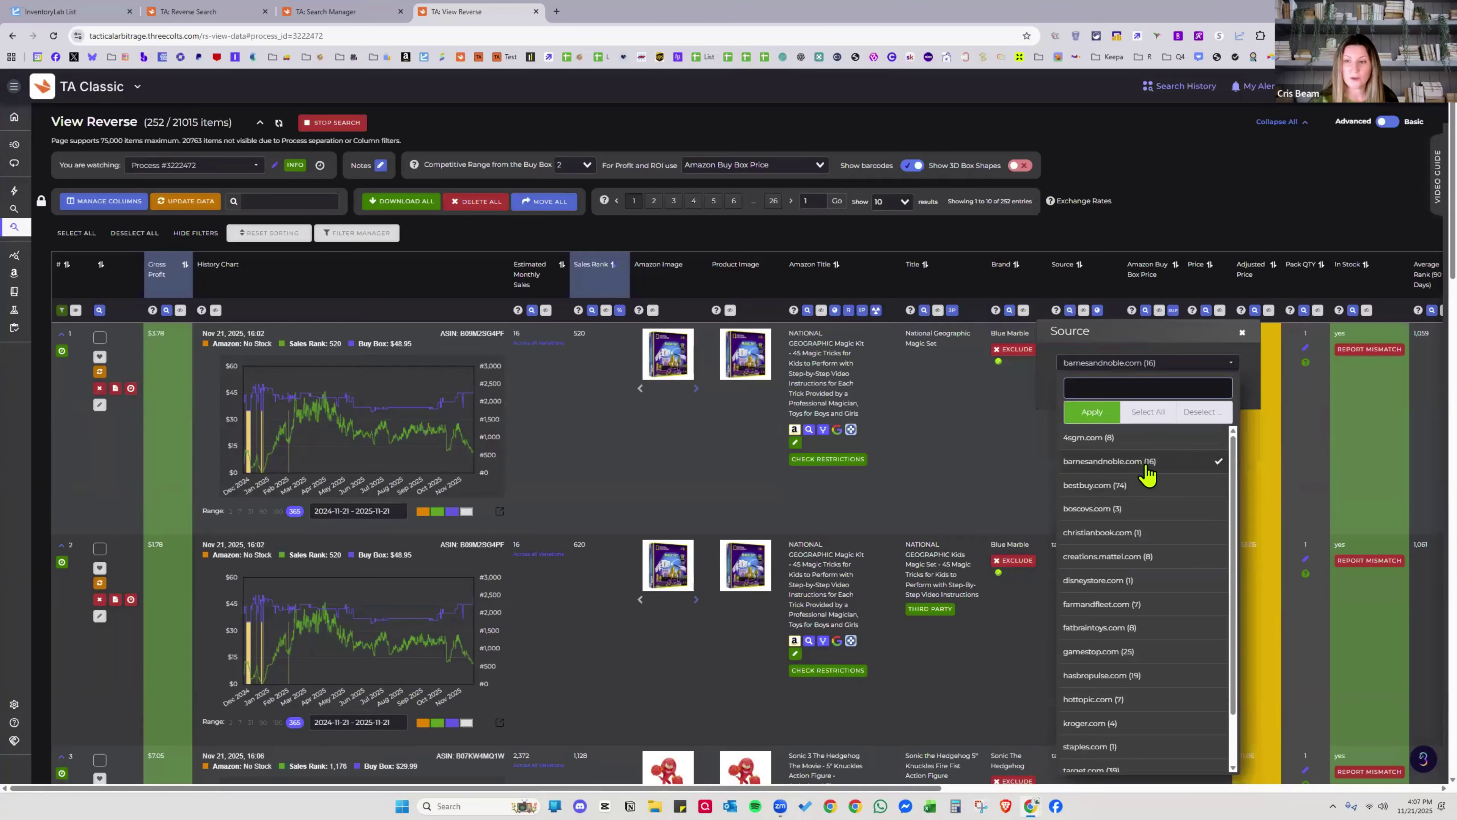
pyautogui.click(1104, 412)
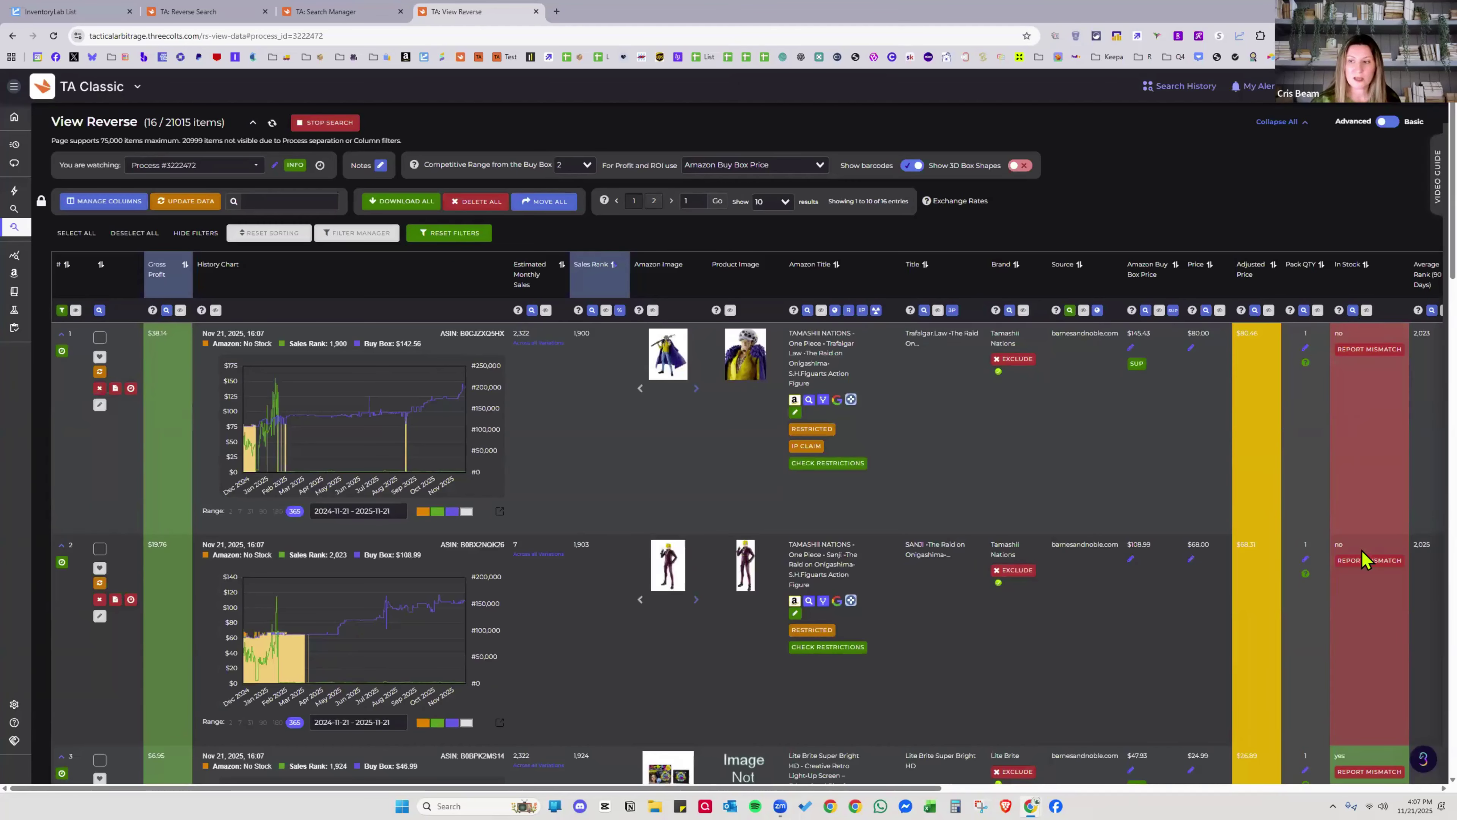
pyautogui.scroll(-8, 1354, 499)
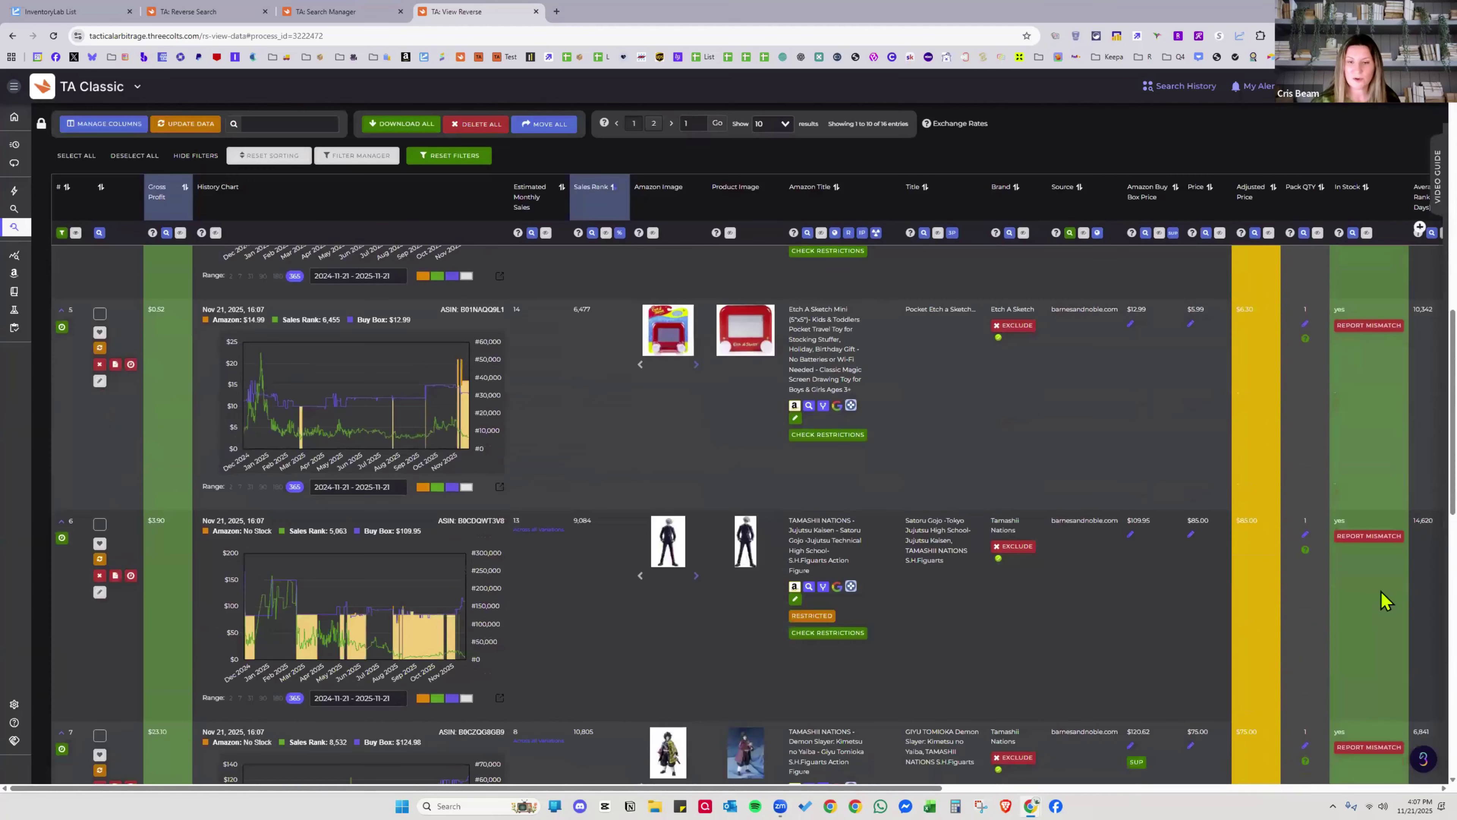
pyautogui.scroll(7, 1382, 595)
pyautogui.scroll(5, 1382, 475)
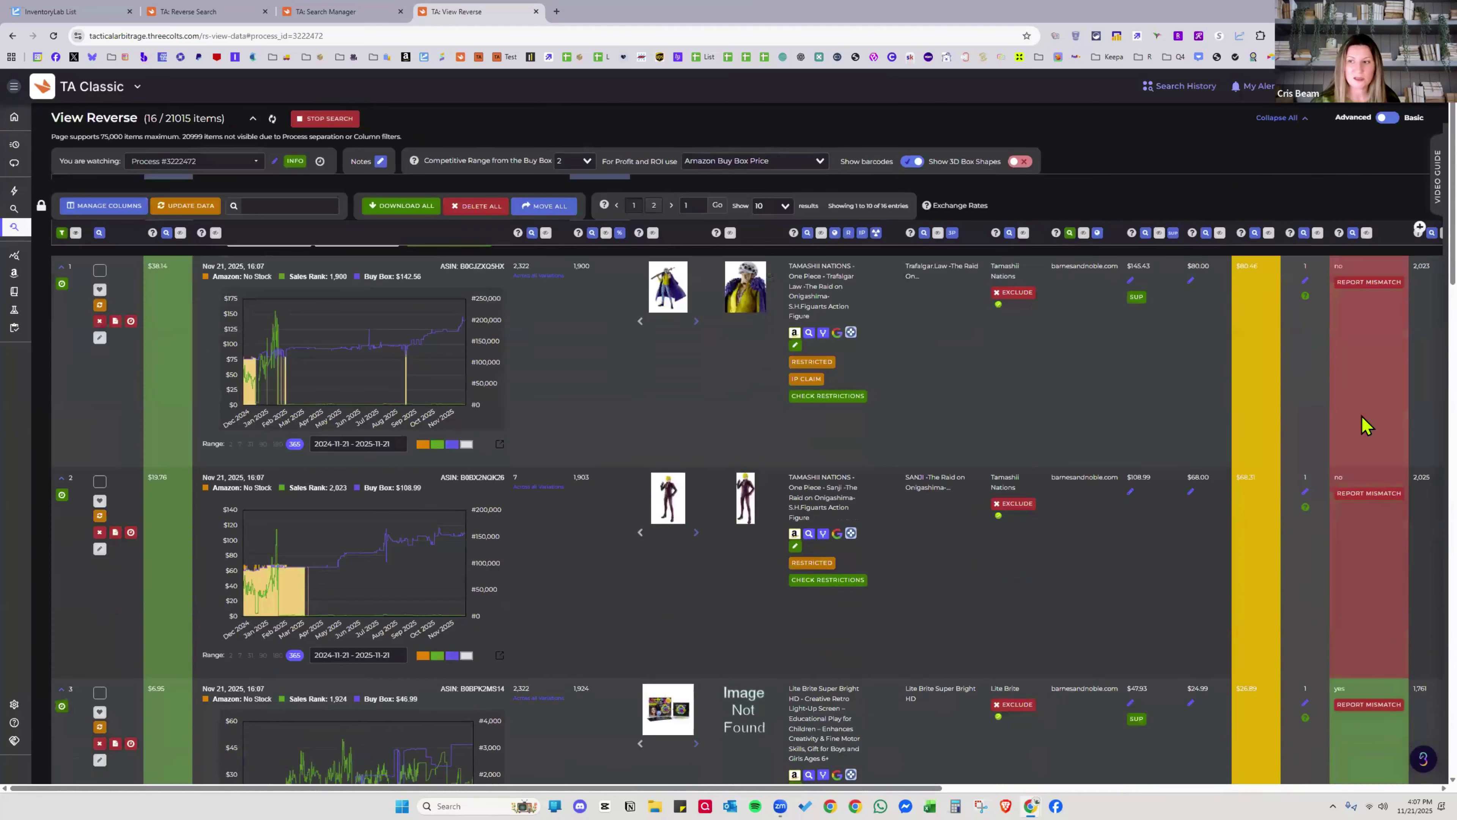